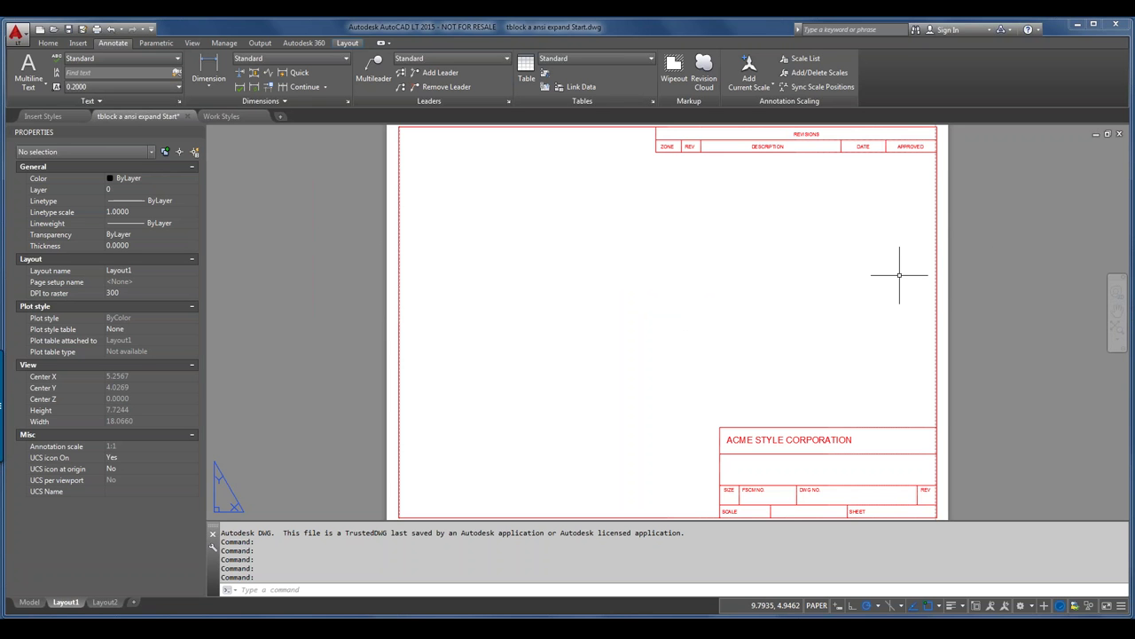
- Zoom and pan from the revisions table to a close view of the ACME STYLE CORPORATION title block
scroll(899, 272, "down", 2)
scroll(900, 271, "up", 2)
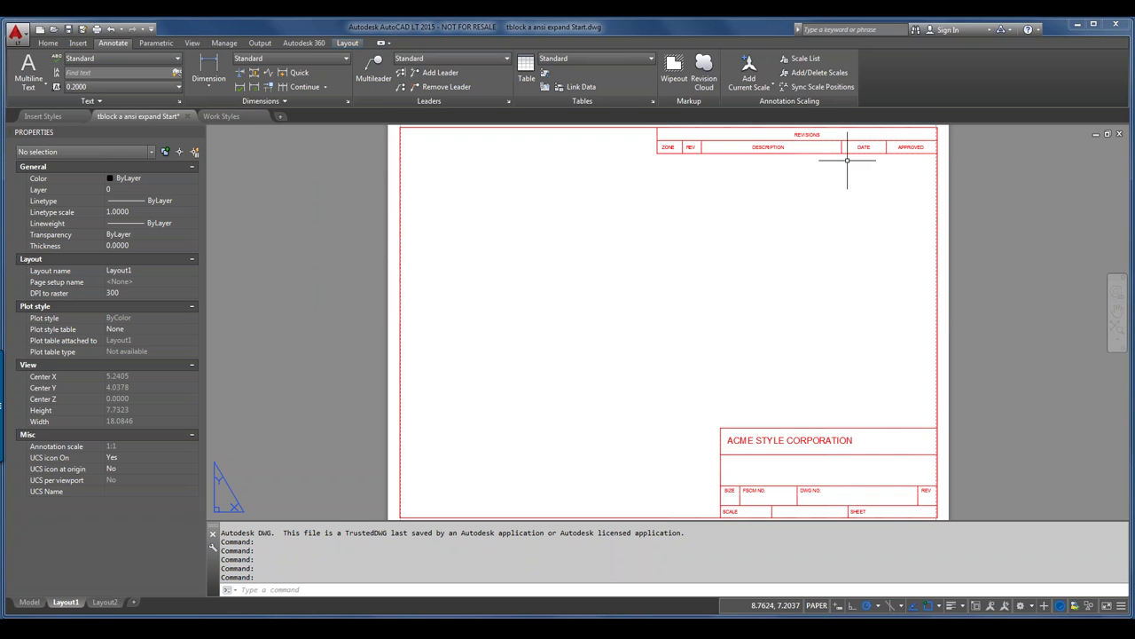
scroll(838, 143, "up", 2)
scroll(837, 144, "up", 6)
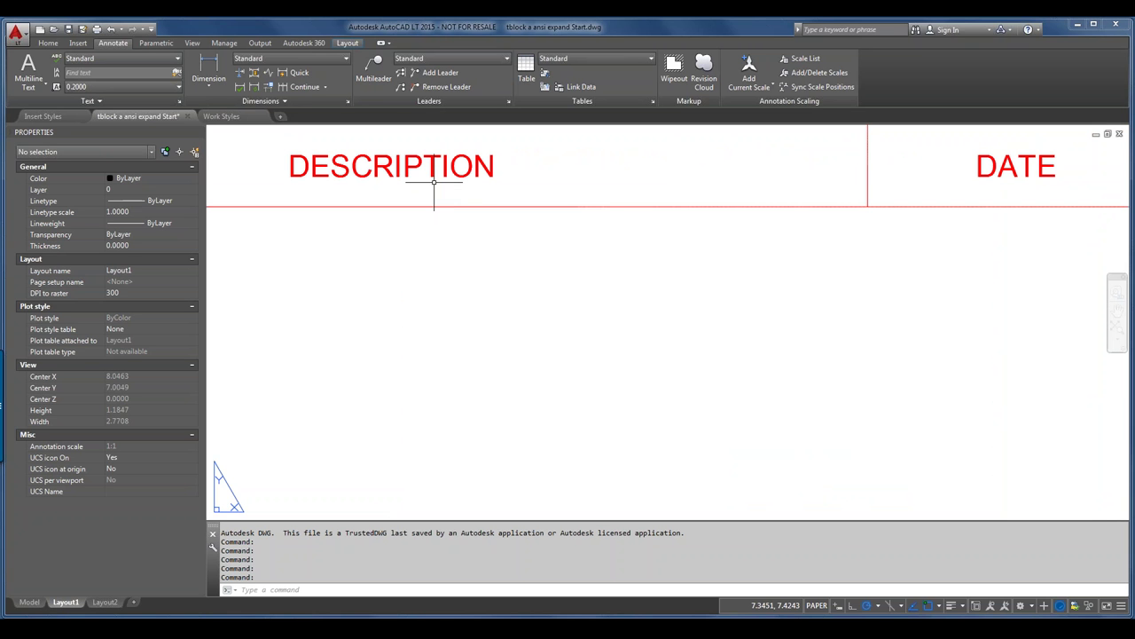
scroll(434, 181, "down", 6)
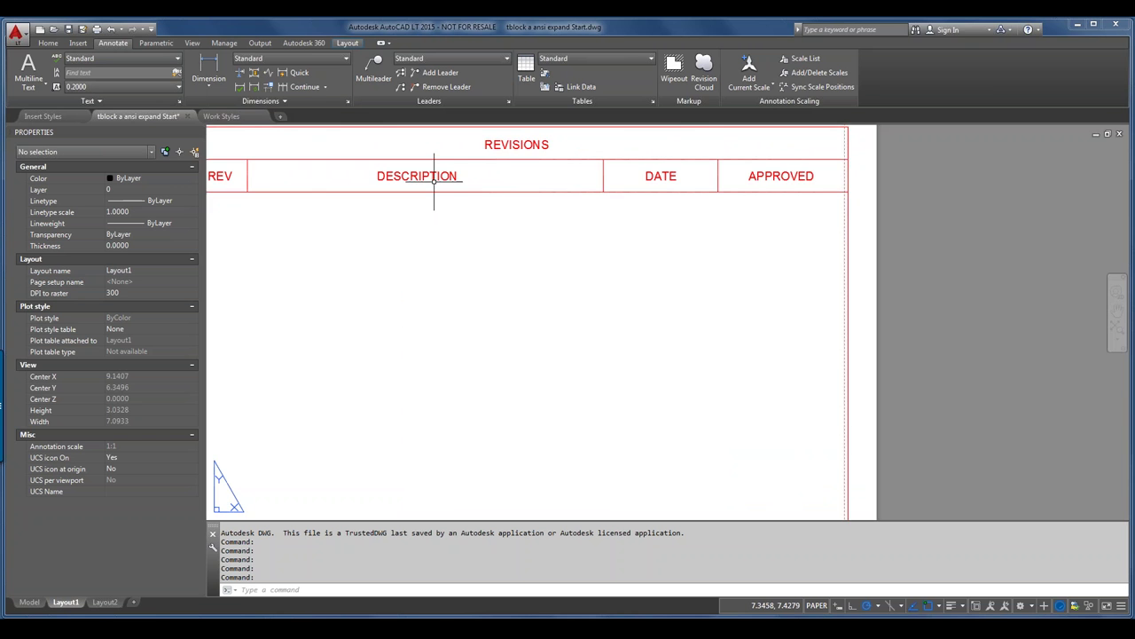
middle_click_drag(527, 355, 595, 236)
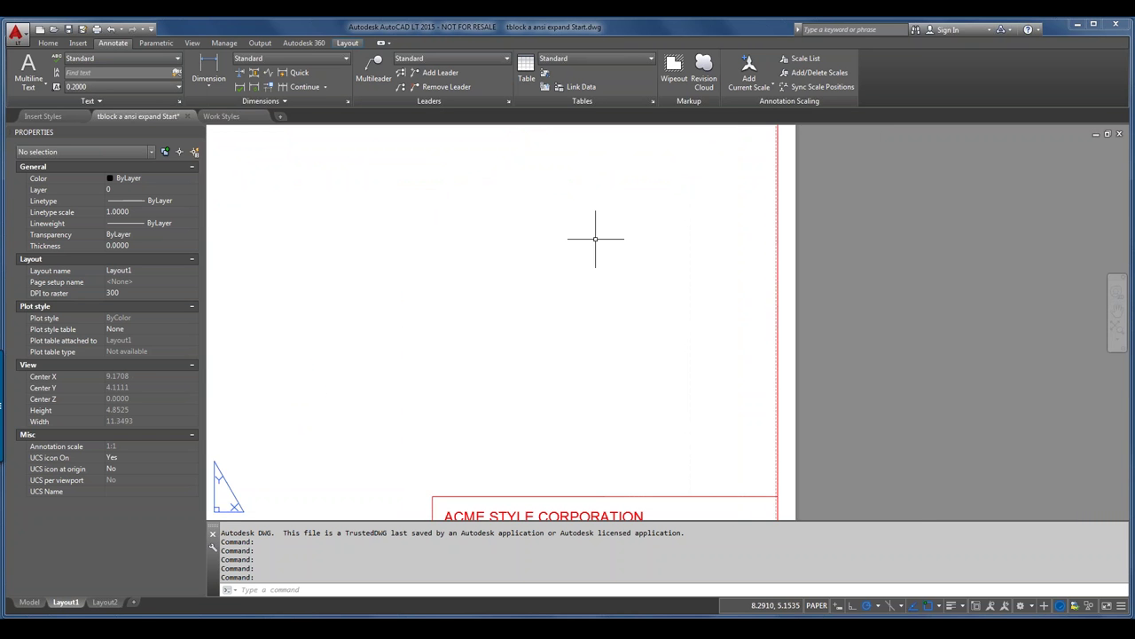
middle_click_drag(530, 449, 585, 317)
scroll(570, 387, "up", 6)
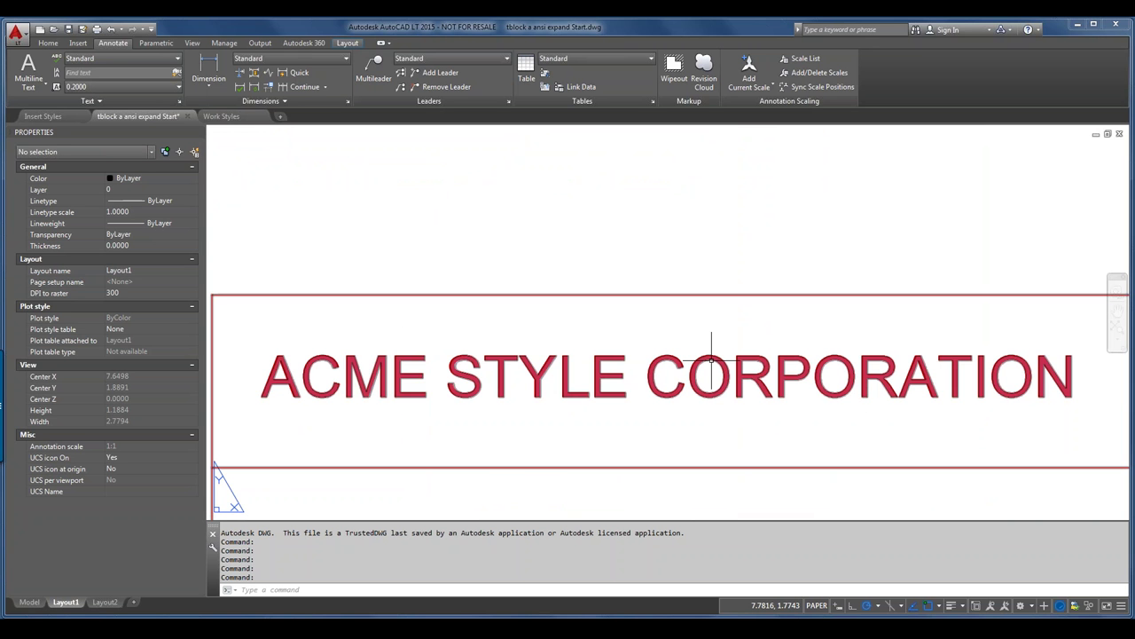
scroll(712, 359, "down", 4)
scroll(712, 359, "down", 2)
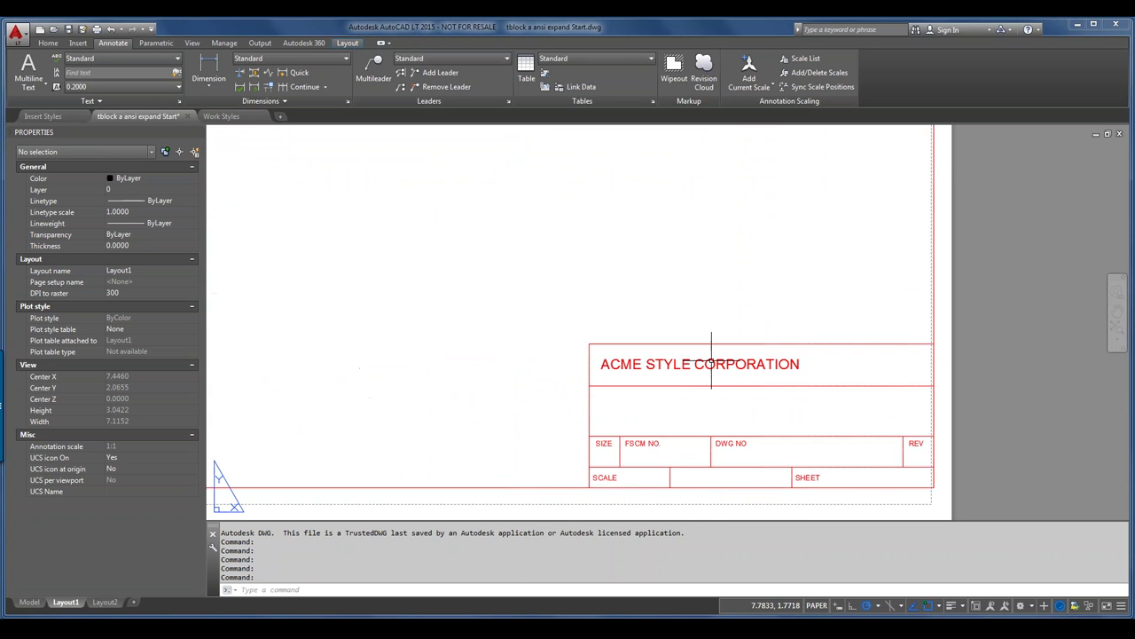
scroll(643, 439, "up", 6)
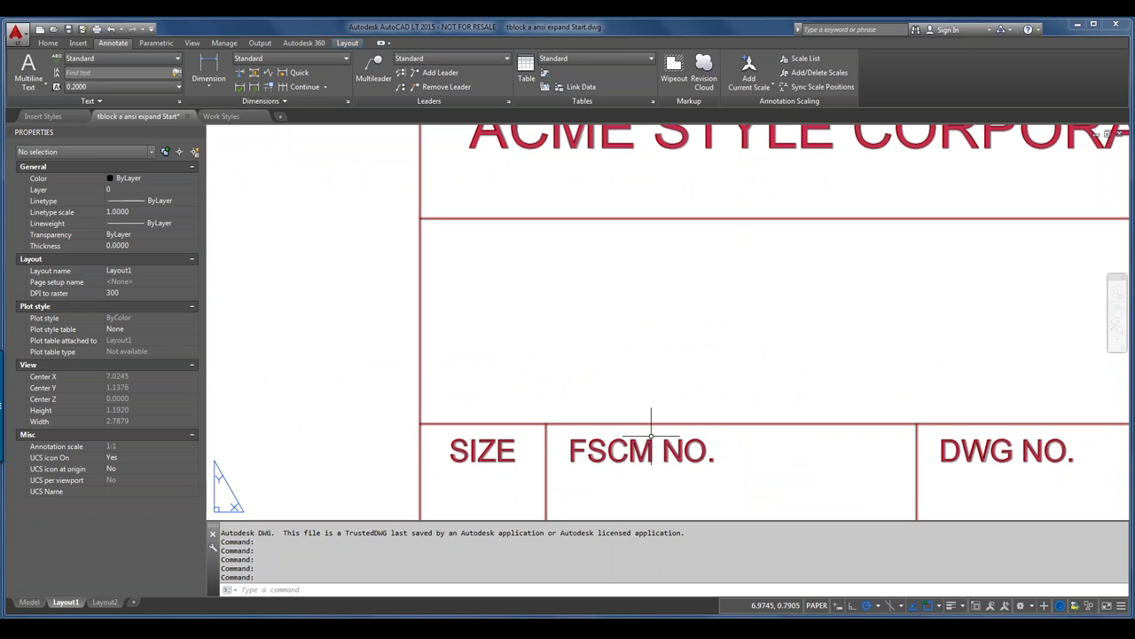
scroll(654, 435, "down", 2)
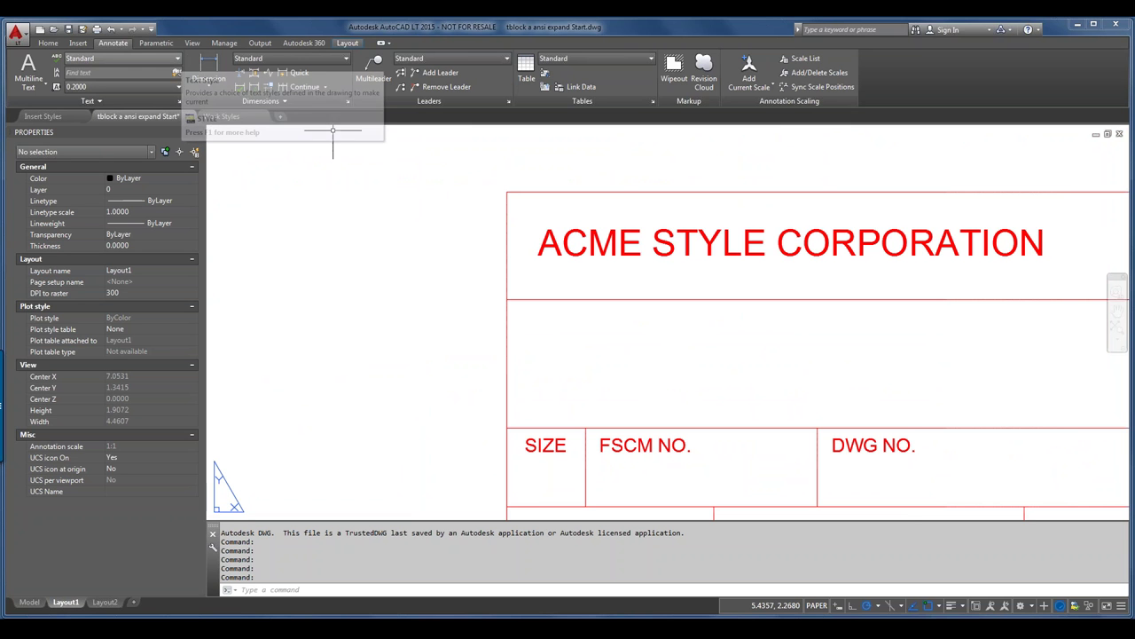
- Keep Standard as the current text style and open its Text Style settings showing Arial Regular
left_click(177, 58)
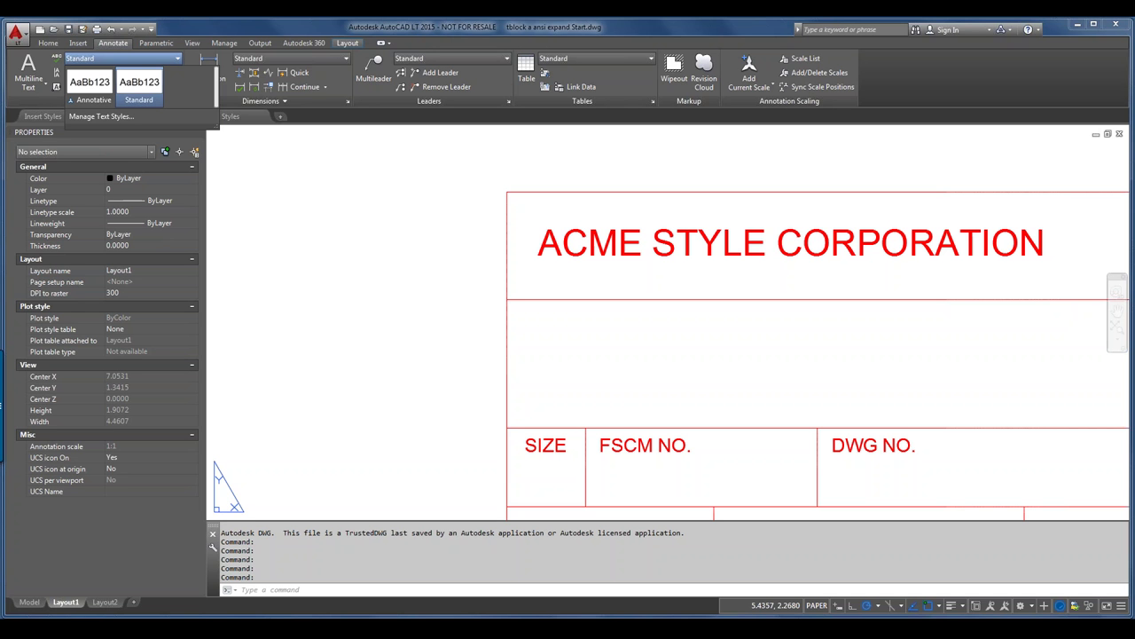
left_click(138, 89)
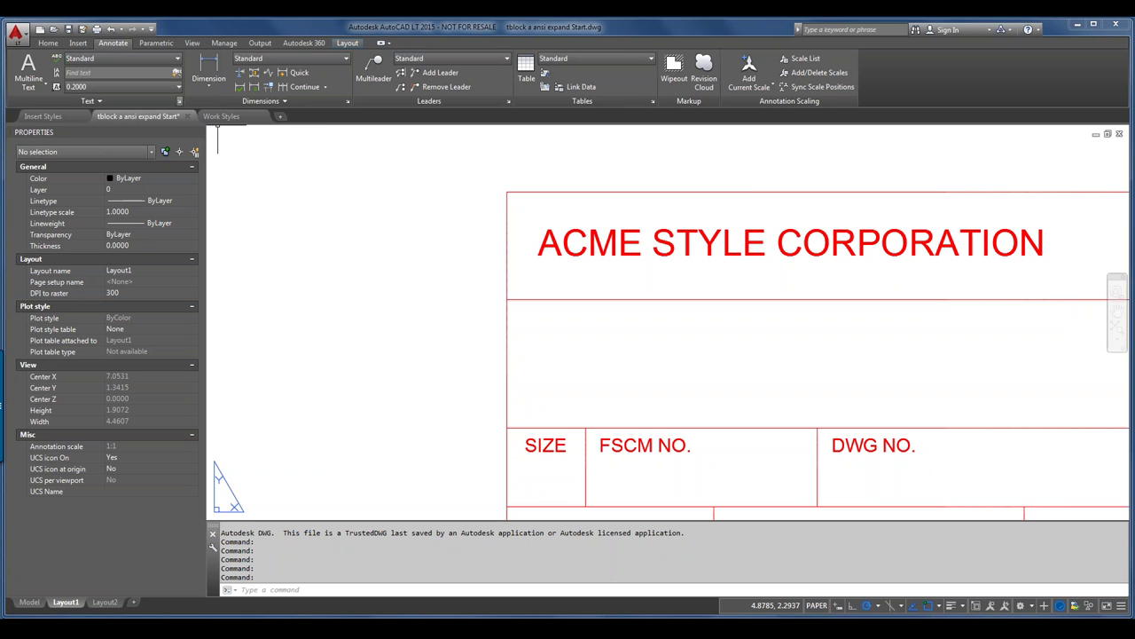
left_click(179, 100)
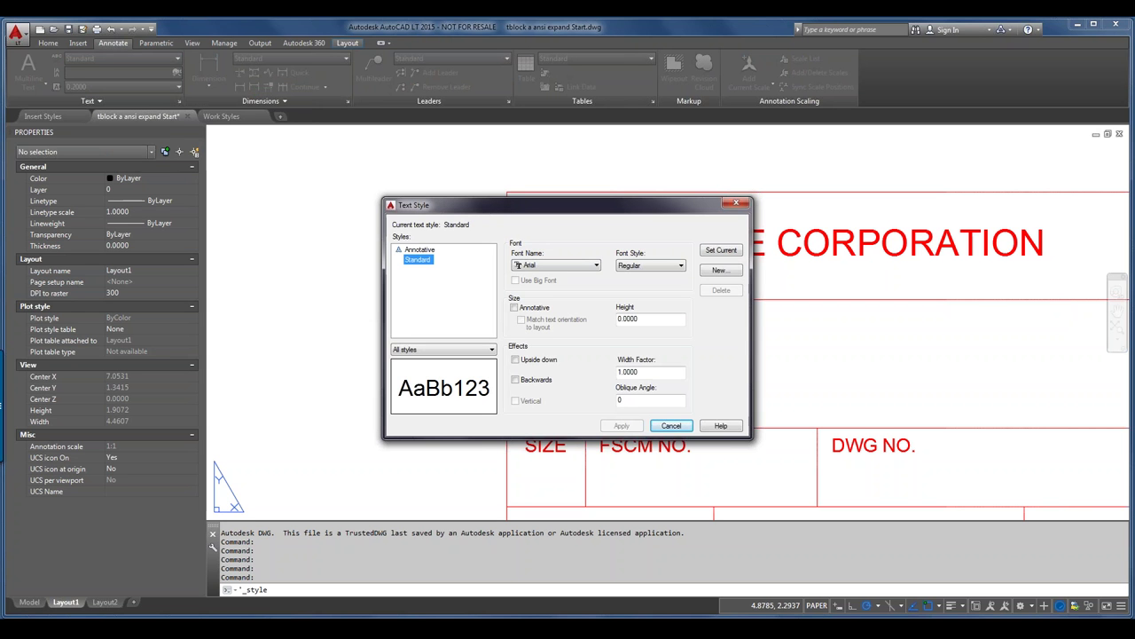
- Move the Text Style dialog off the title text and browse the Font Name list, keeping Arial
left_click_drag(568, 205, 335, 168)
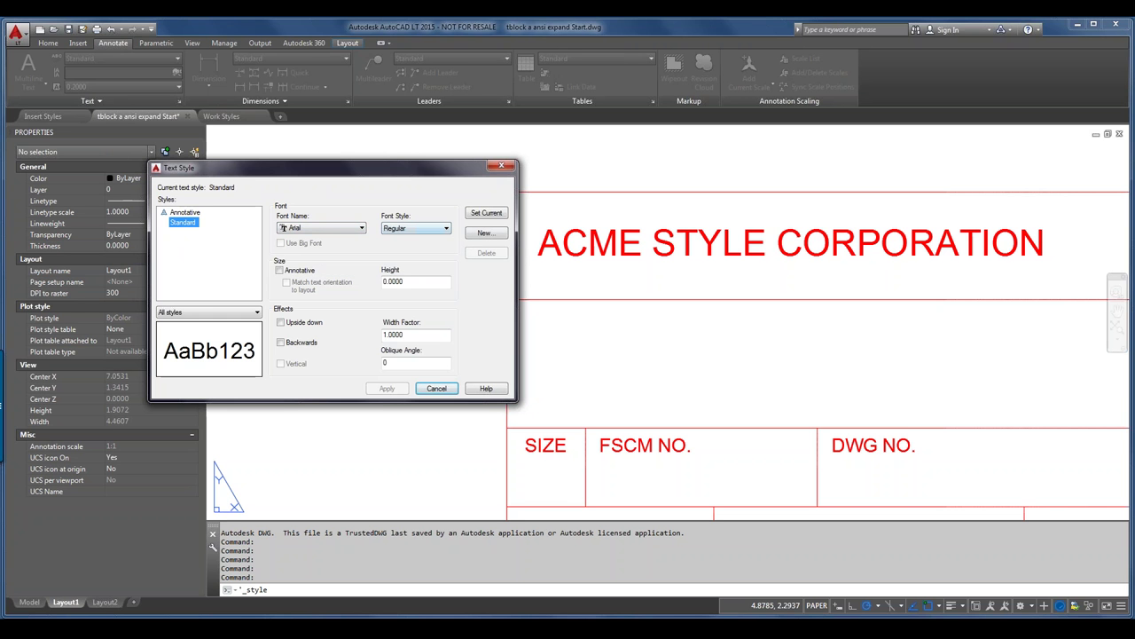
left_click(319, 228)
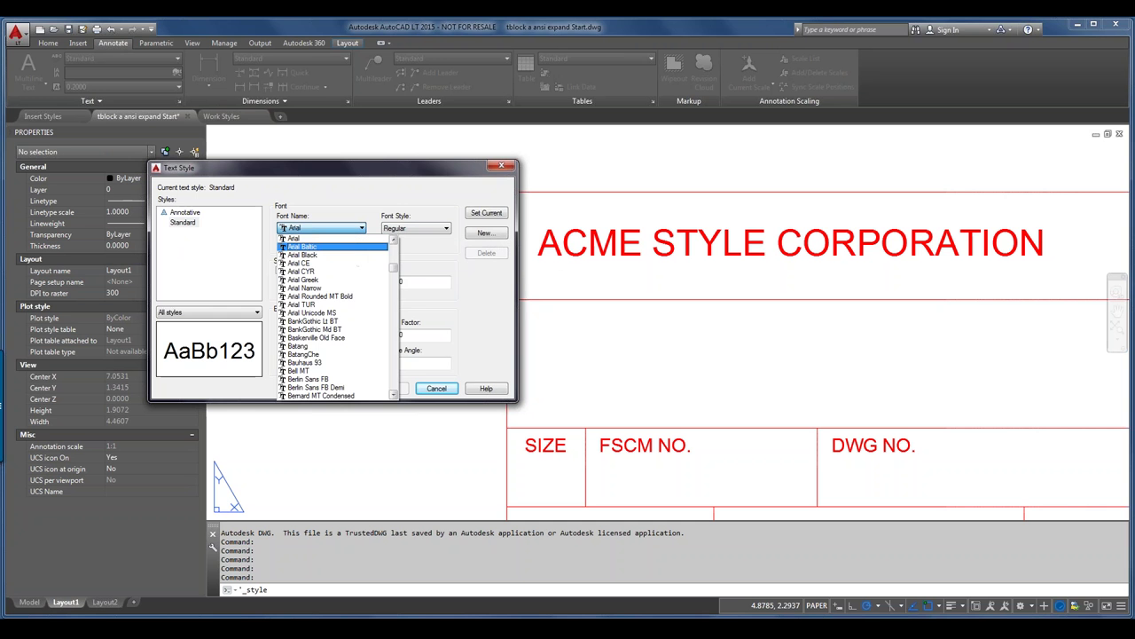
scroll(333, 315, "up", 10)
scroll(332, 315, "up", 8)
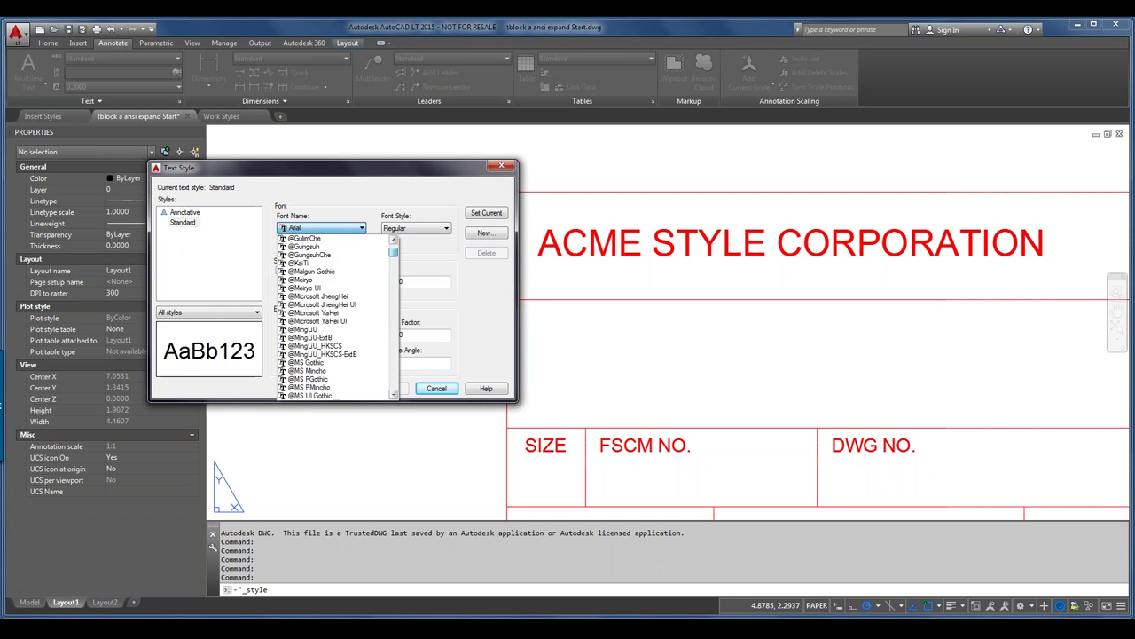
scroll(281, 345, "down", 15)
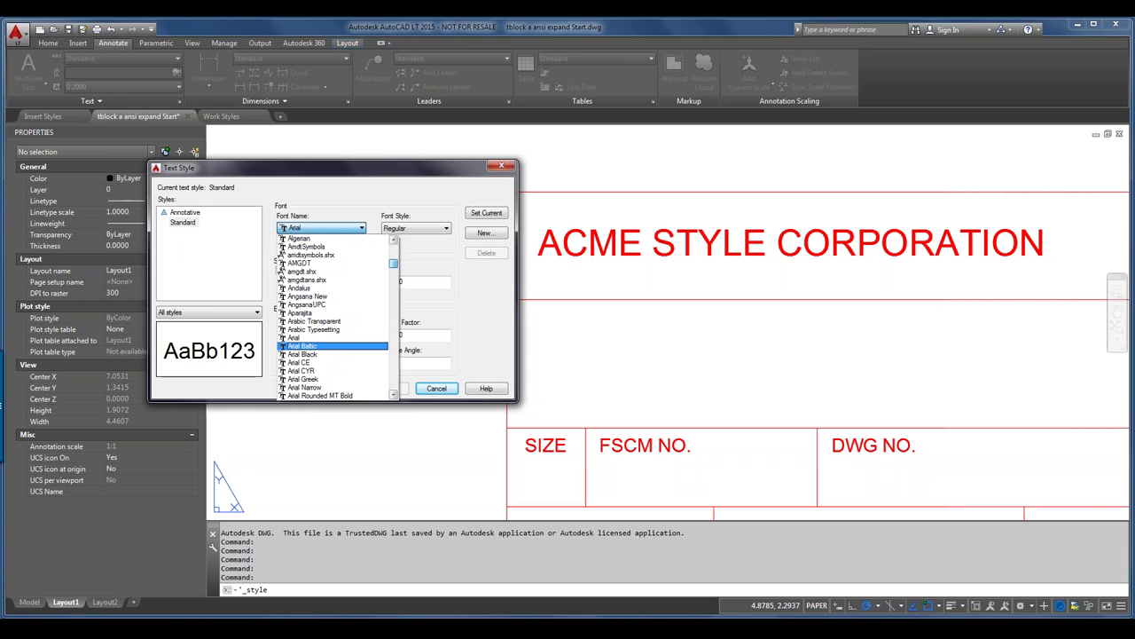
scroll(332, 315, "down", 15)
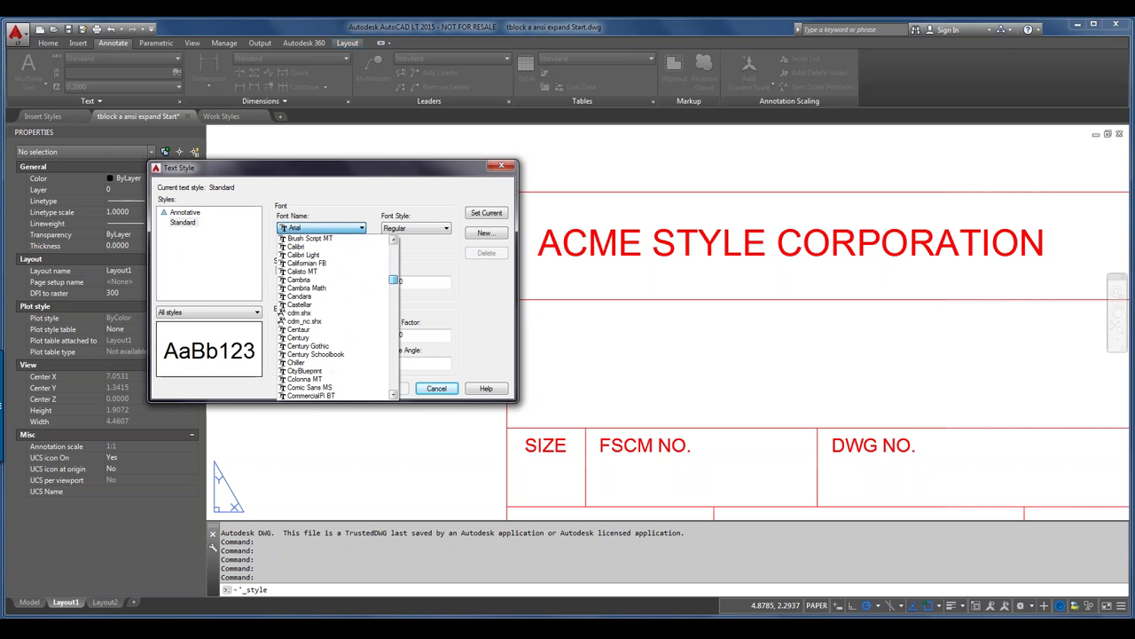
scroll(332, 315, "down", 8)
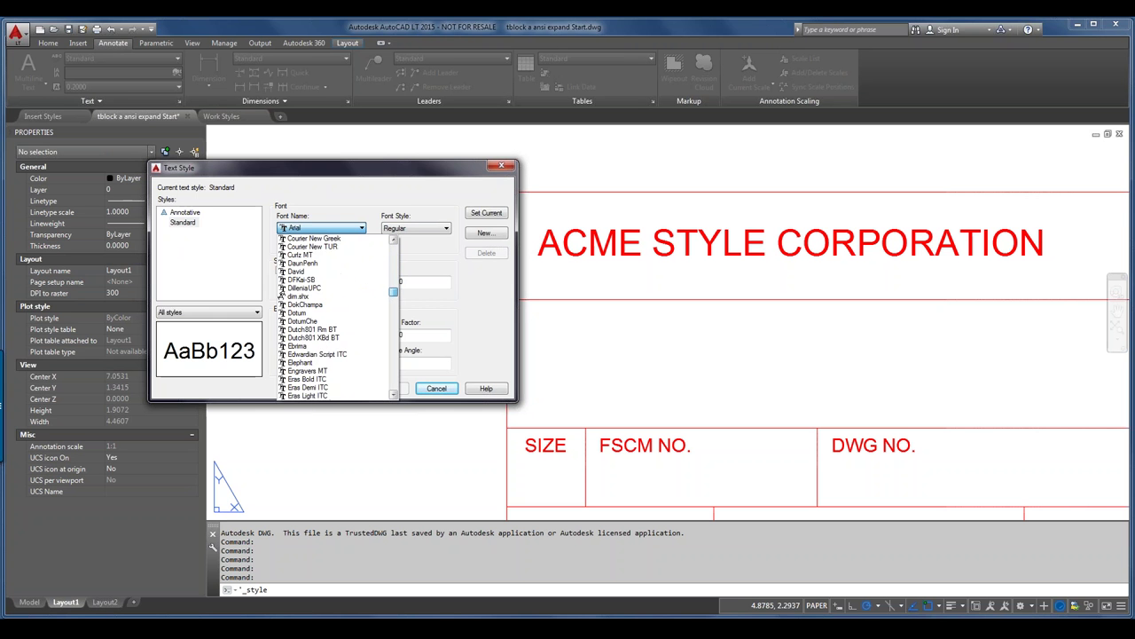
scroll(332, 315, "down", 8)
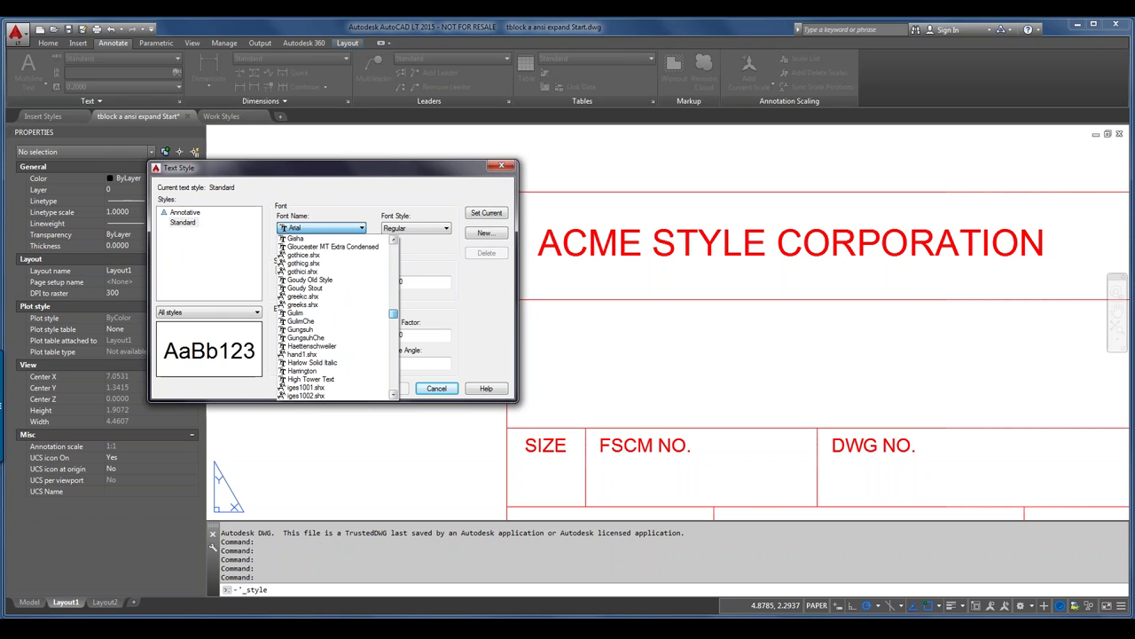
scroll(332, 315, "down", 7)
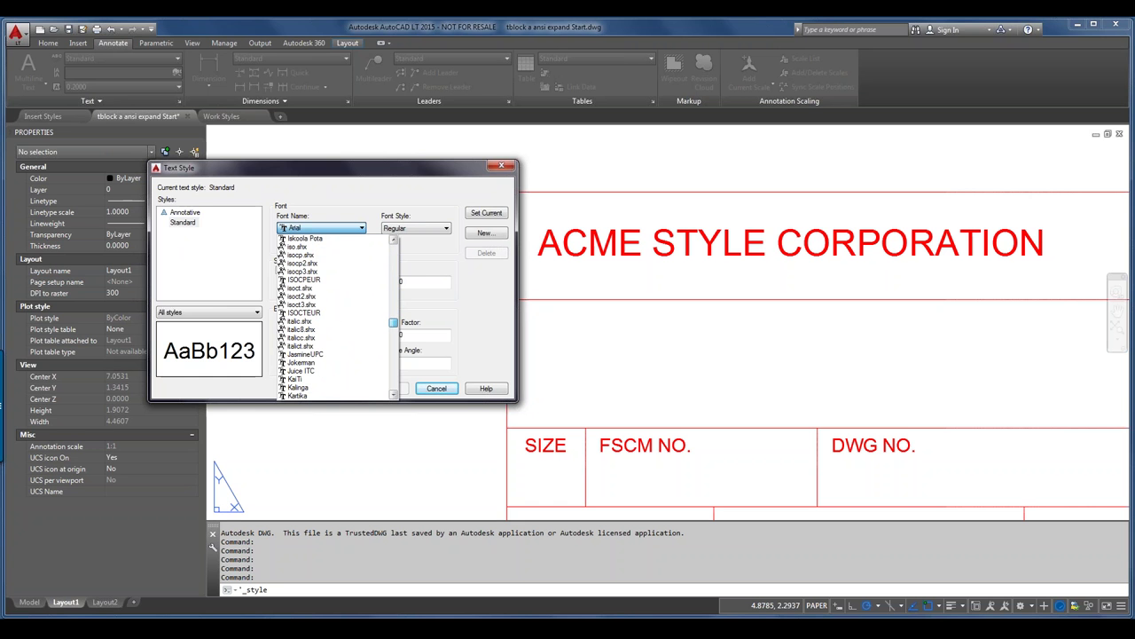
scroll(333, 315, "down", 12)
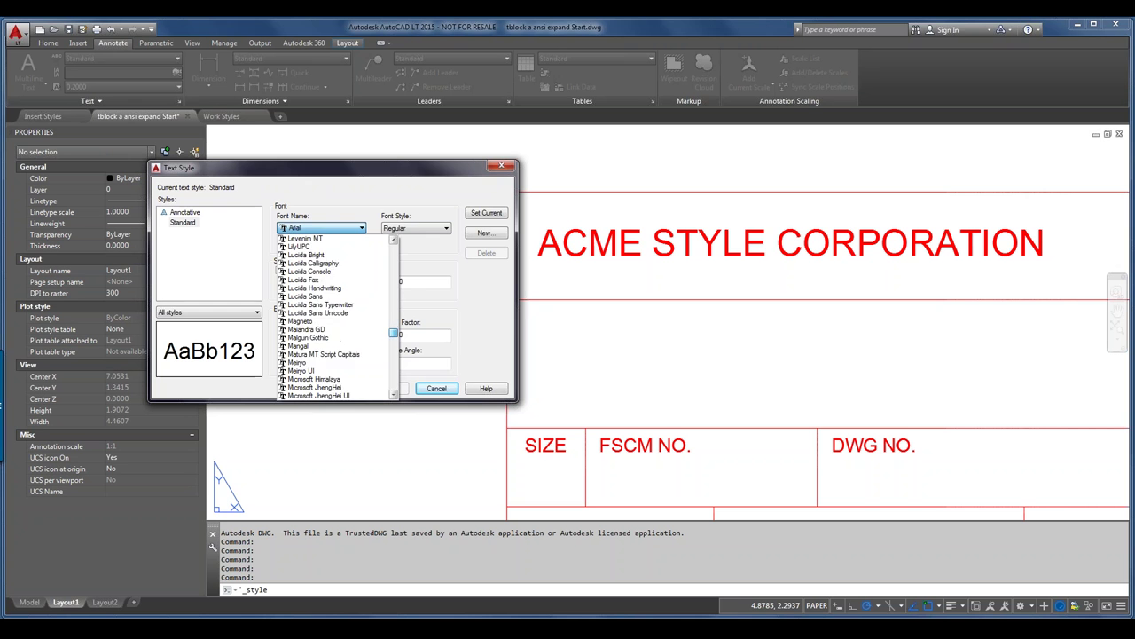
scroll(332, 315, "down", 2)
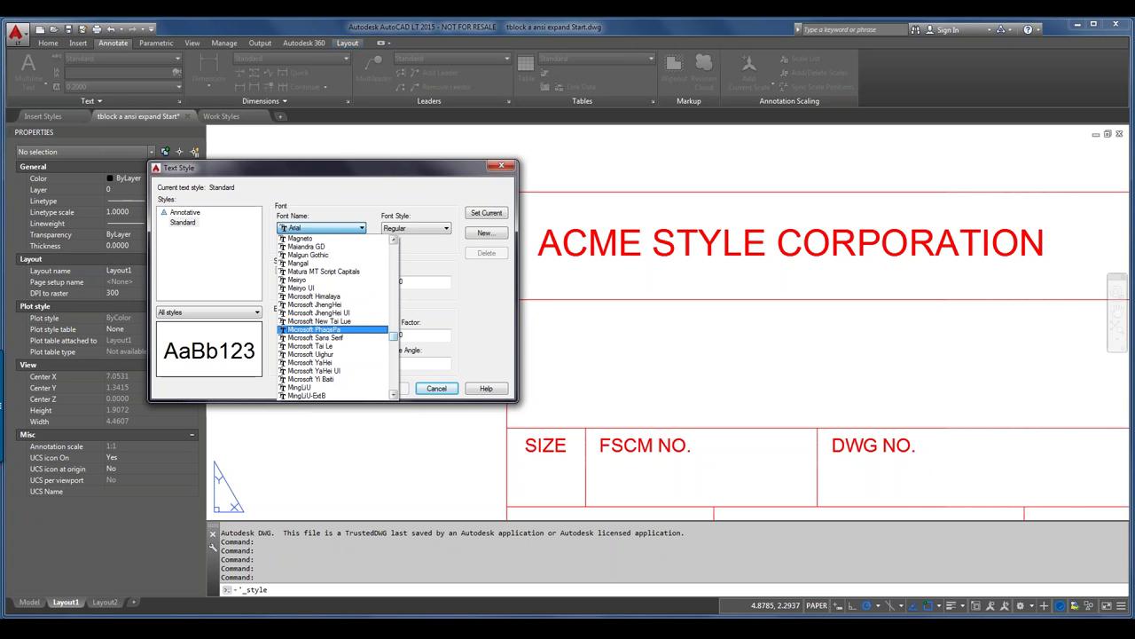
scroll(333, 316, "down", 20)
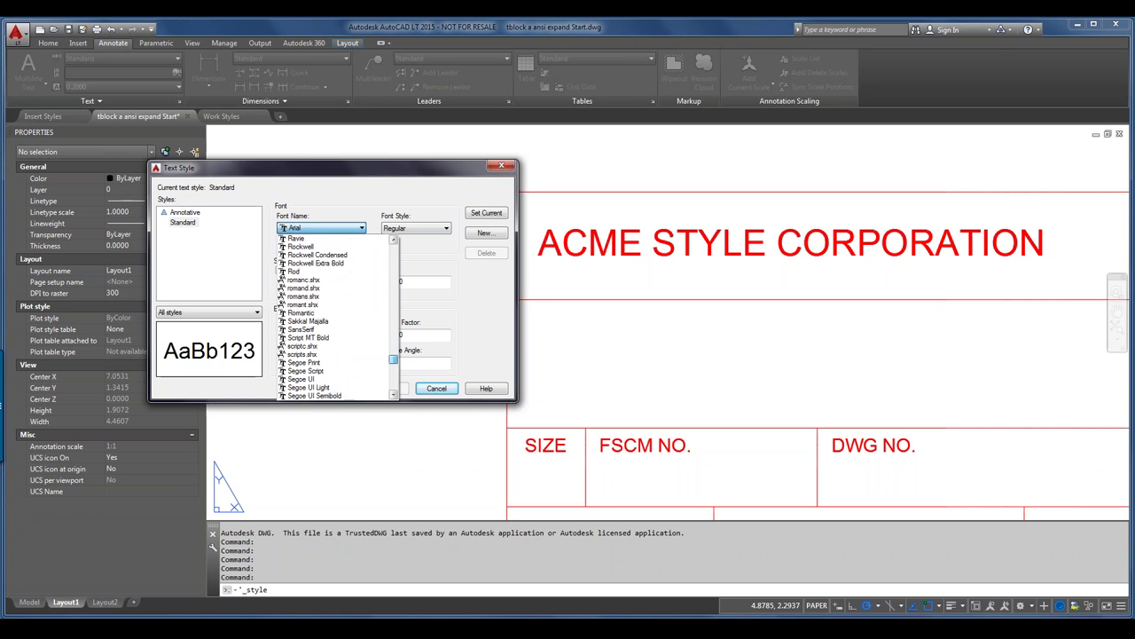
scroll(333, 316, "down", 3)
scroll(332, 315, "up", 7)
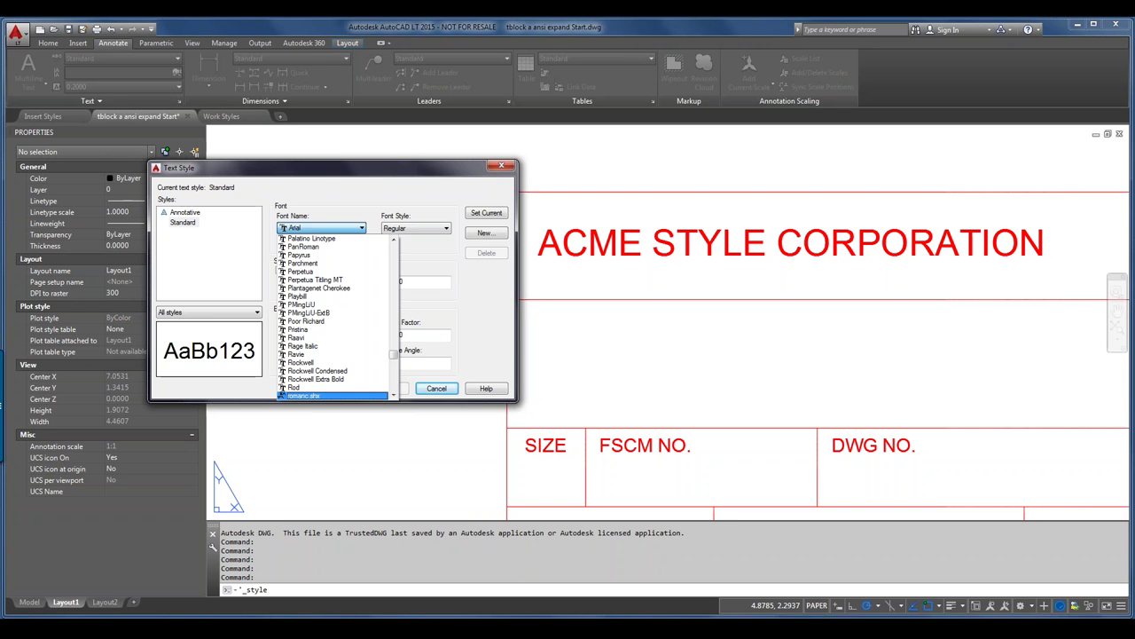
- Set the Standard text style's font to txt.shx, apply it, and close the dialog
type("pl")
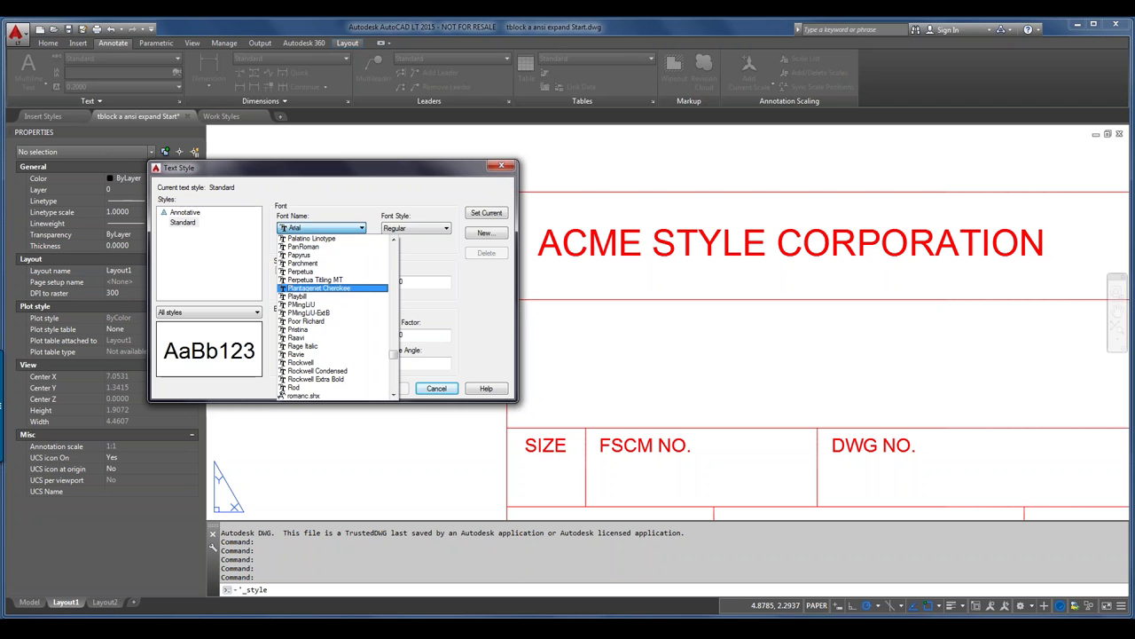
type("t")
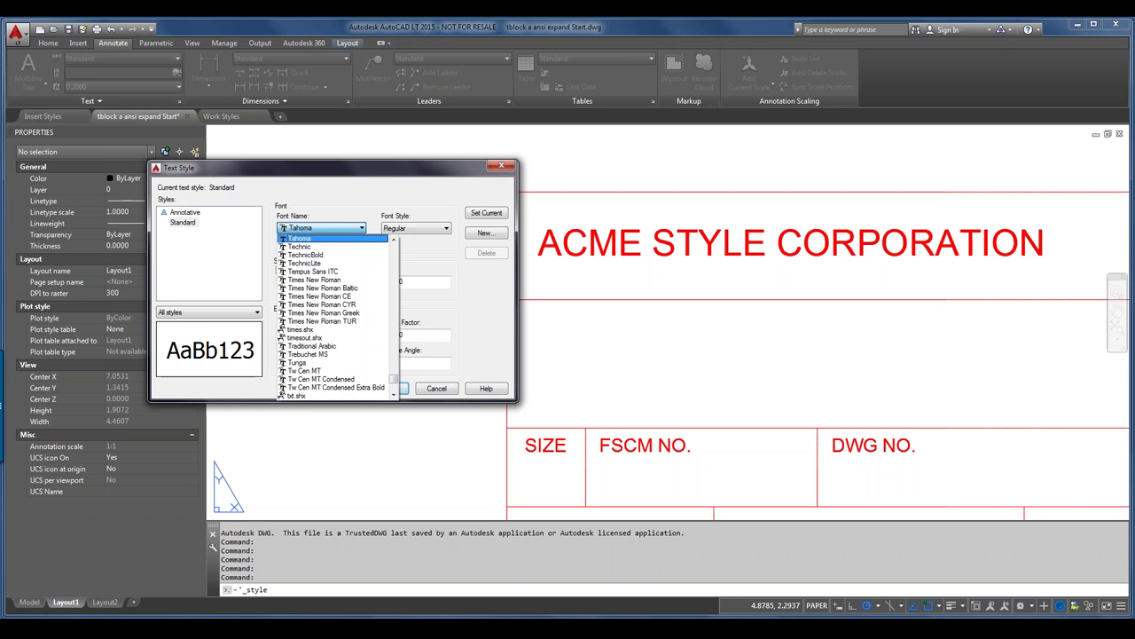
key("Down")
key("Down")
key("Down")
key("Down")
key("Down")
key("Down")
key("Up")
key("Up")
key("Up")
key("Up")
key("Up")
key("Up")
key("Up")
key("Down")
key("Down")
key("Down")
key("Down")
key("Down")
key("Down")
key("Down")
key("Down")
key("Down")
key("Down")
key("Down")
key("Down")
key("Down")
key("Down")
key("Down")
key("Down")
key("Down")
key("Down")
key("Down")
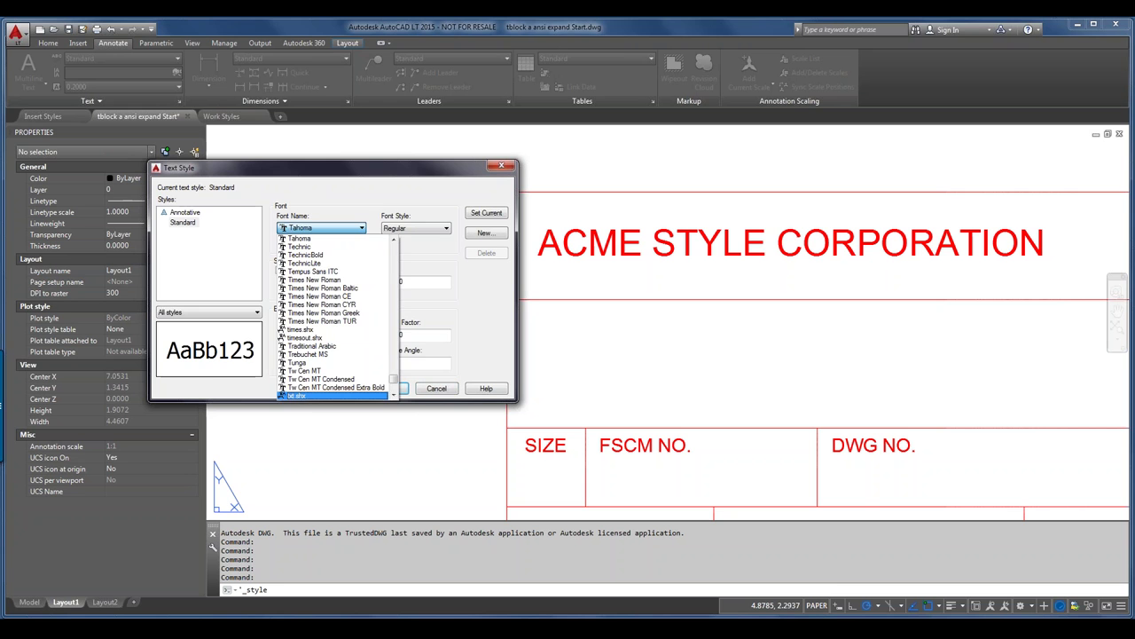
key("Return")
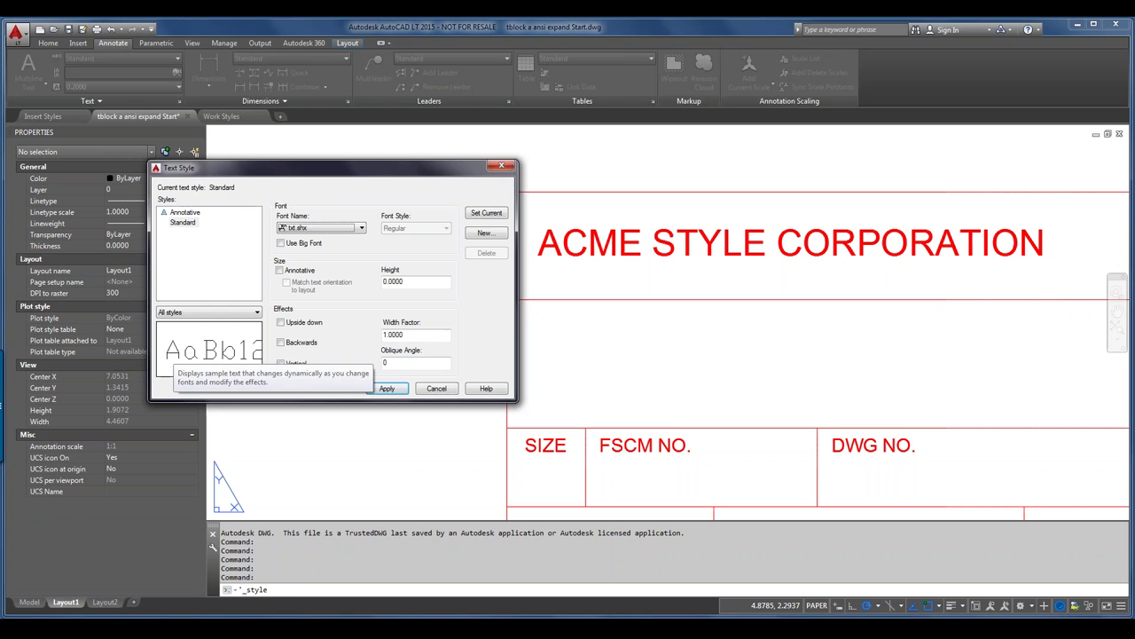
left_click(387, 387)
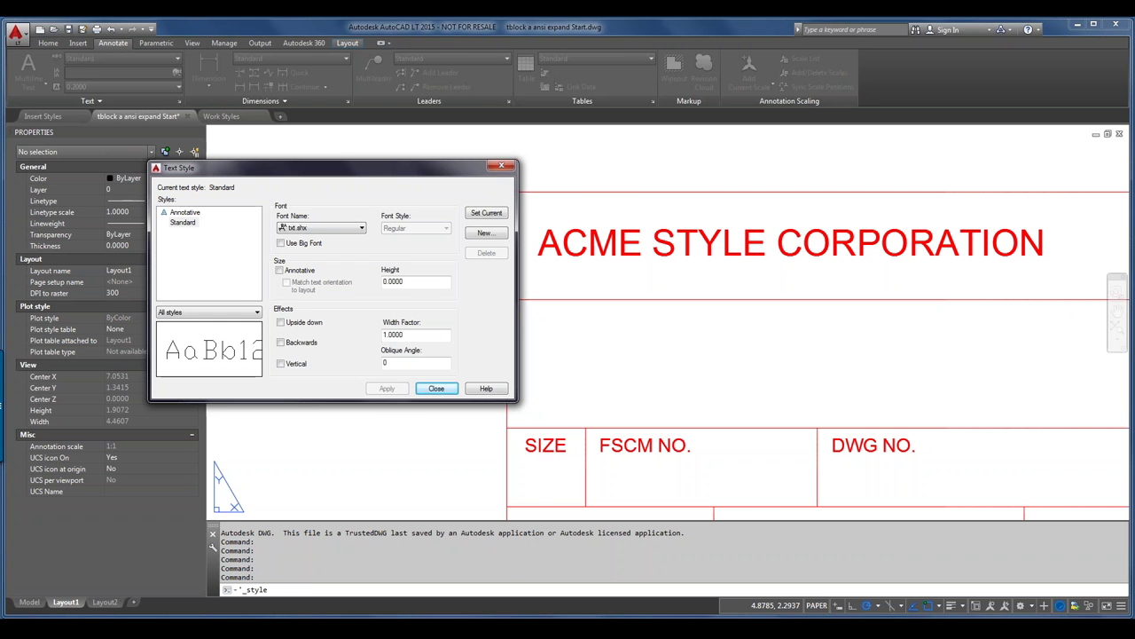
left_click(437, 388)
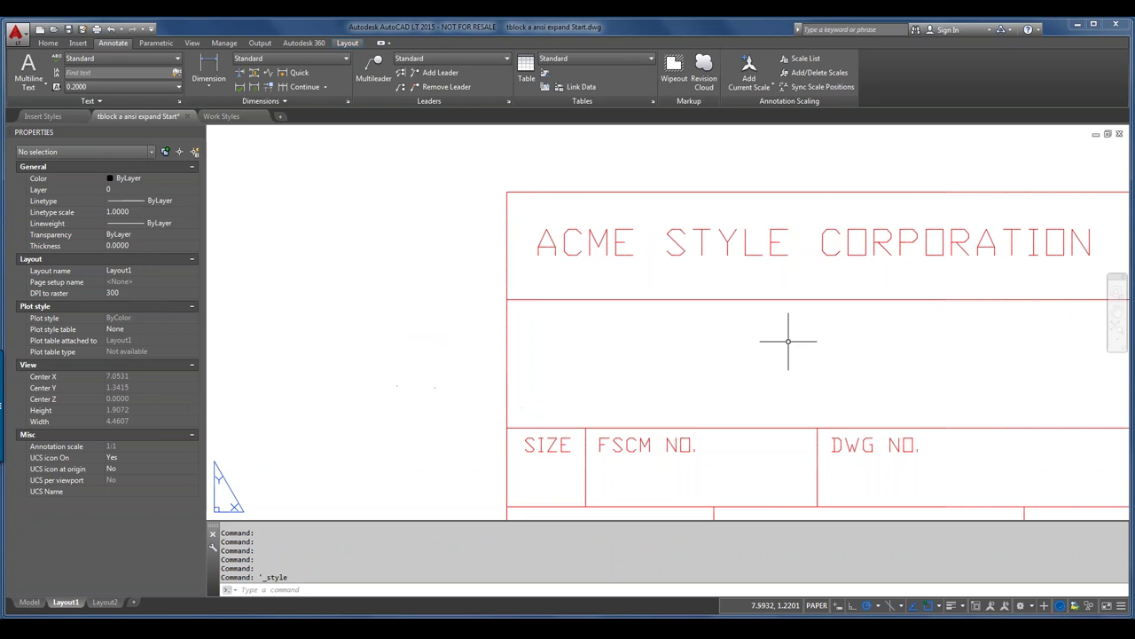
- Zoom out and pan up to the Revisions table at the top of the sheet
scroll(785, 255, "down", 4)
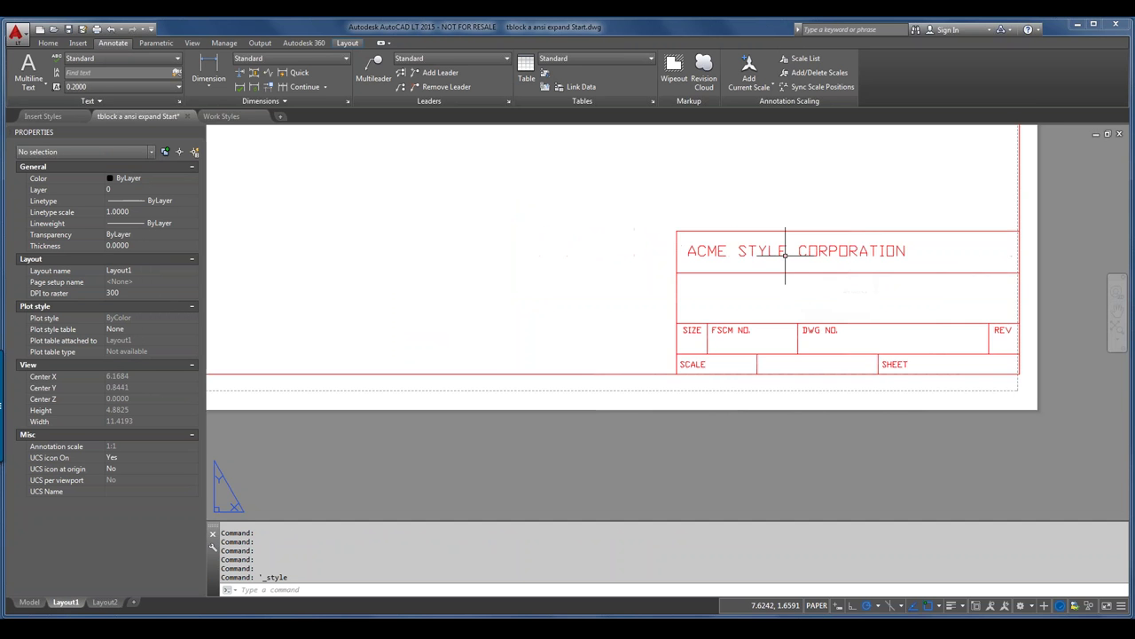
middle_click_drag(781, 255, 745, 357)
middle_click_drag(743, 221, 754, 458)
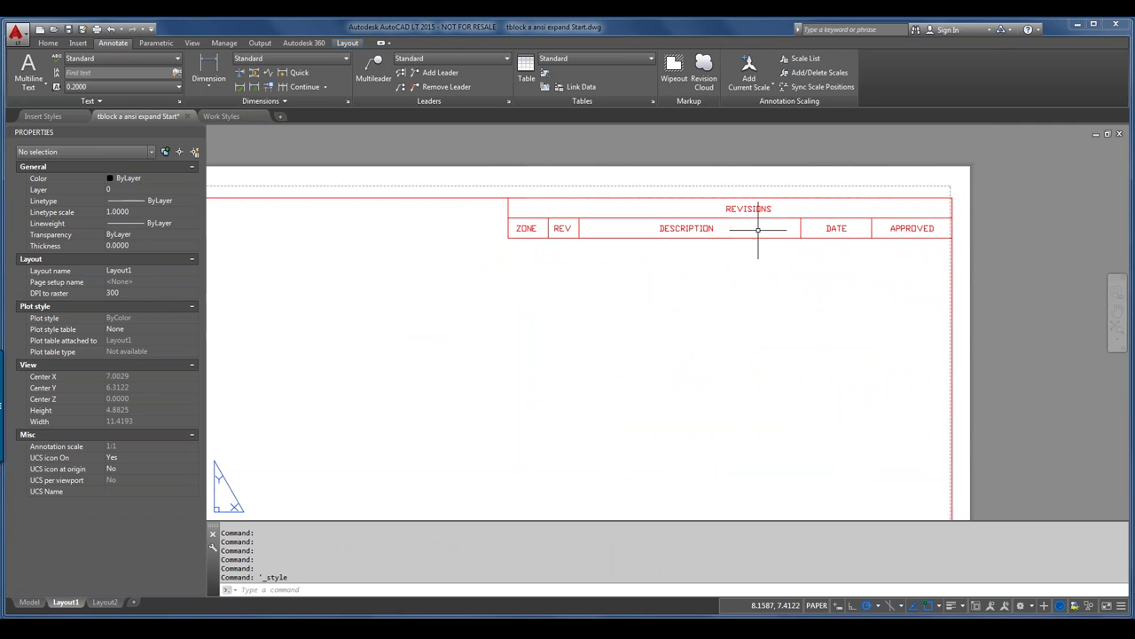
- Regenerate the layout with RE and zoom in and out on the Revisions DESCRIPTION lettering
type("re")
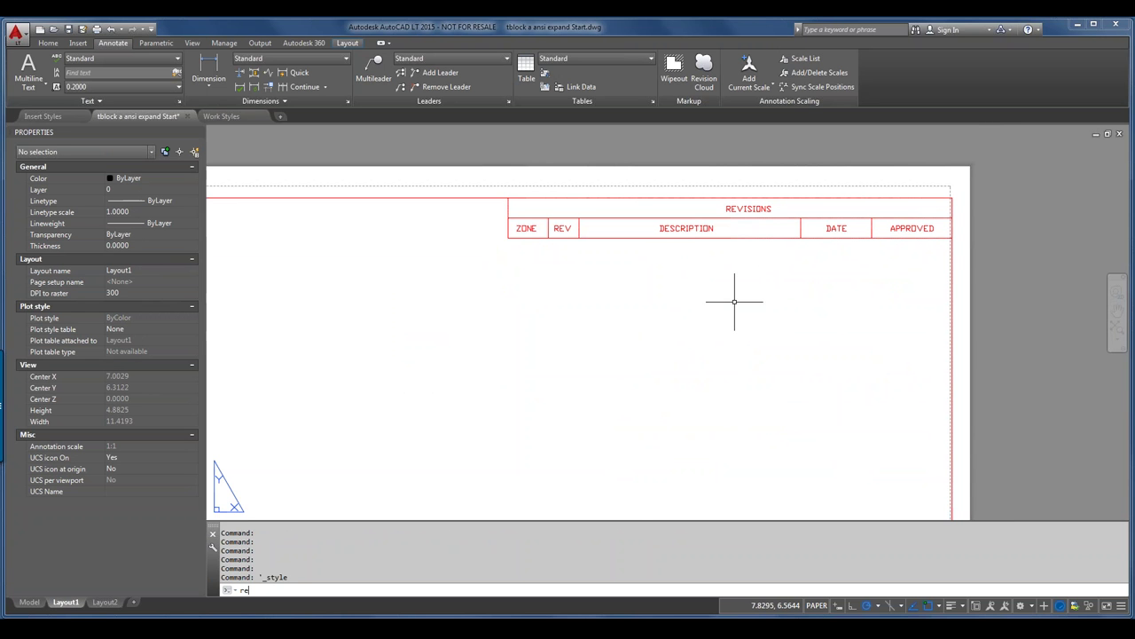
key("Return")
middle_click_drag(700, 418, 733, 337)
middle_click_drag(745, 242, 717, 487)
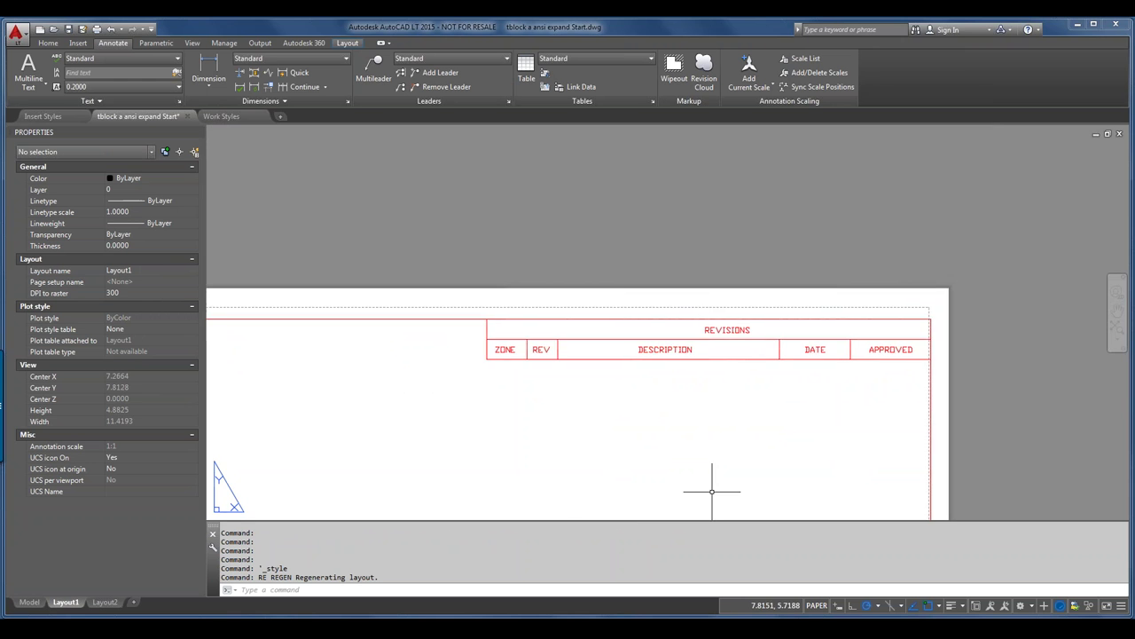
scroll(668, 355, "up", 3)
scroll(667, 354, "up", 5)
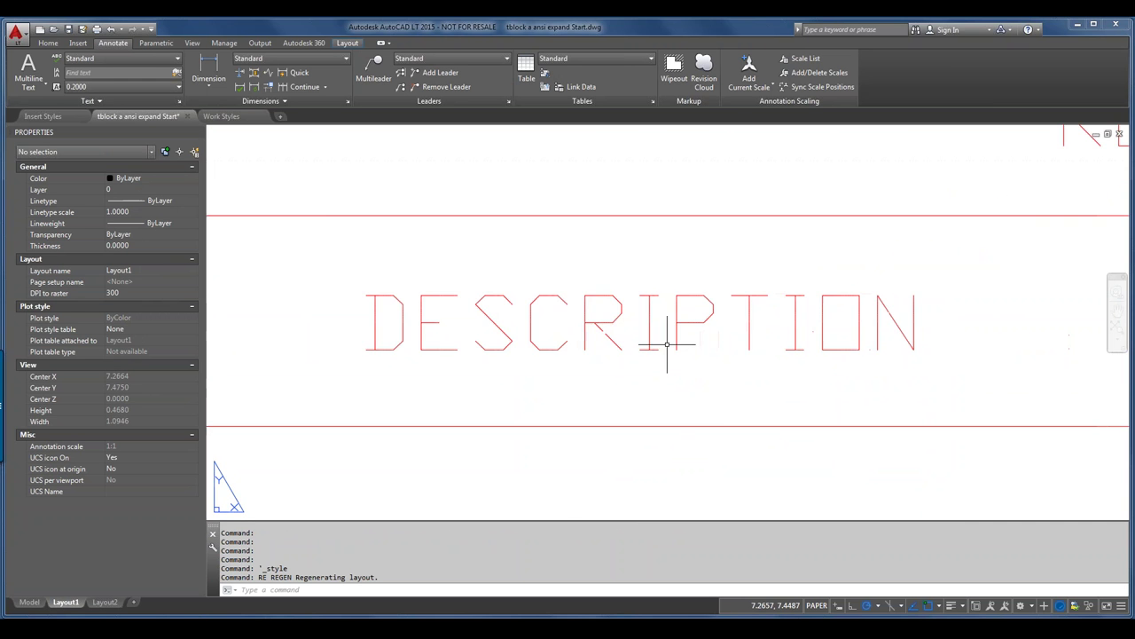
scroll(667, 343, "up", 5)
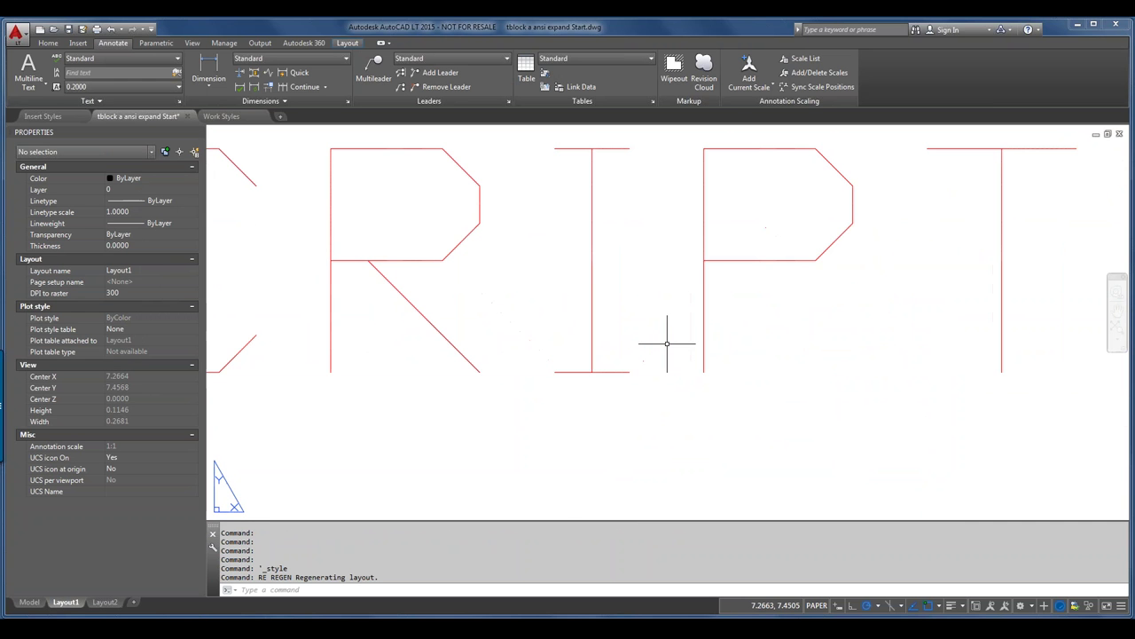
scroll(667, 343, "down", 8)
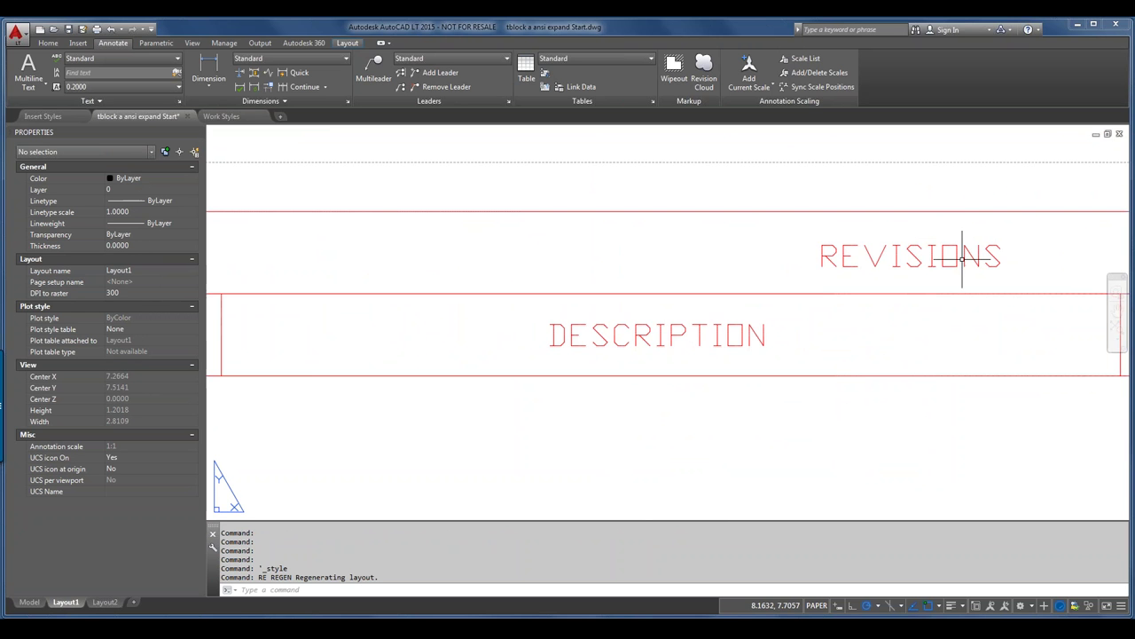
scroll(963, 257, "up", 2)
scroll(943, 263, "down", 3)
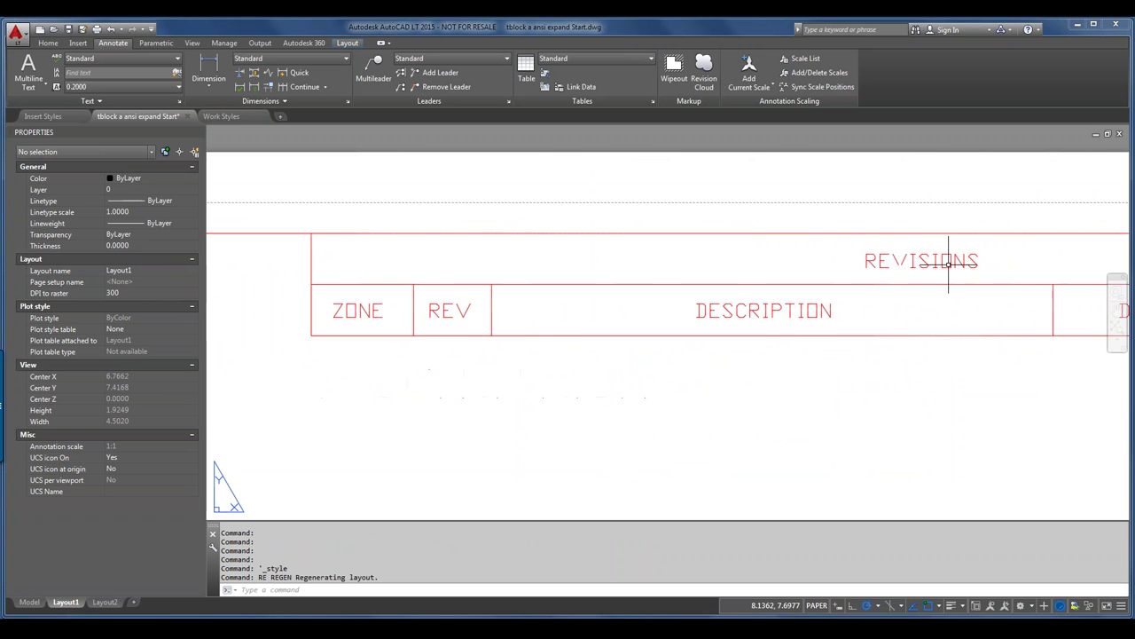
scroll(897, 311, "down", 2)
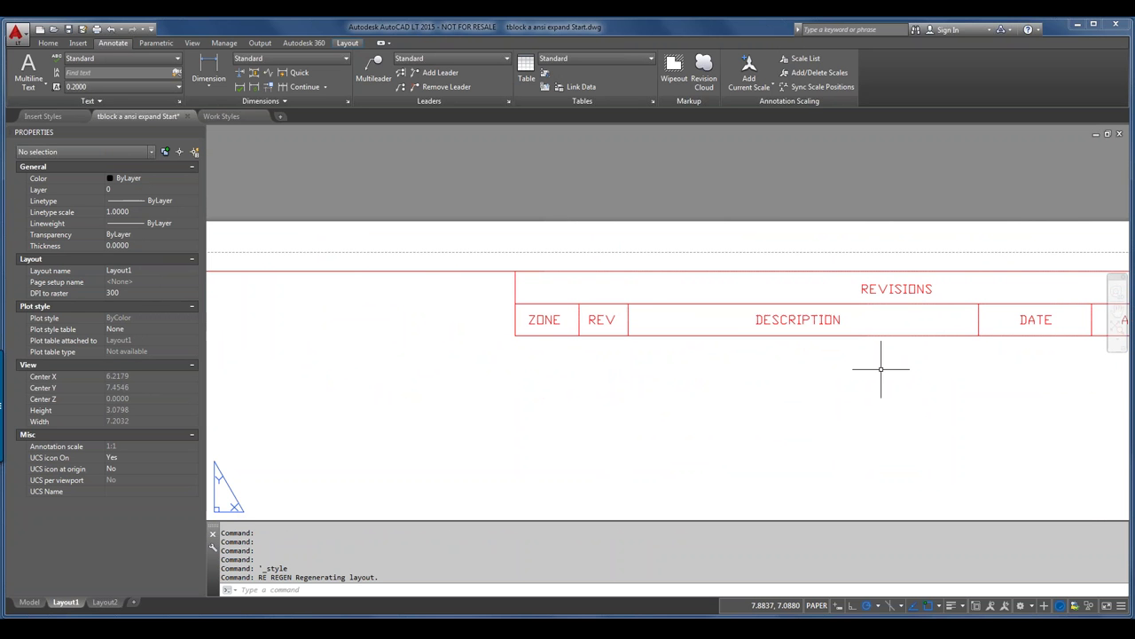
scroll(881, 370, "down", 2)
- Pan back to the ACME STYLE CORPORATION title block to view its txt.shx lettering
middle_click_drag(893, 400, 857, 243)
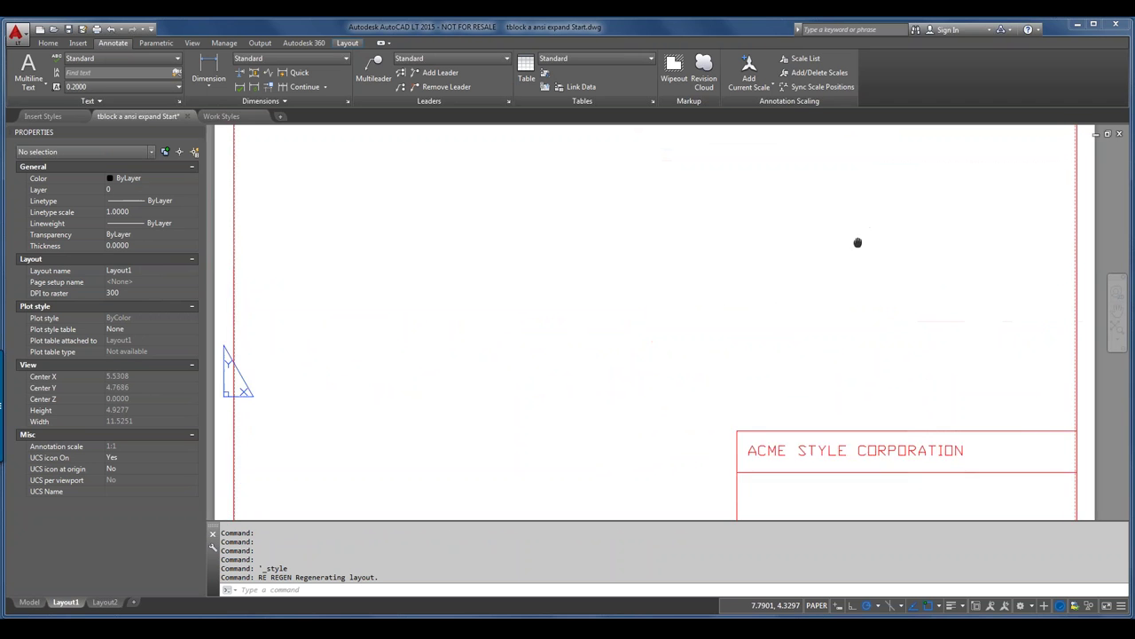
middle_click_drag(867, 365, 816, 266)
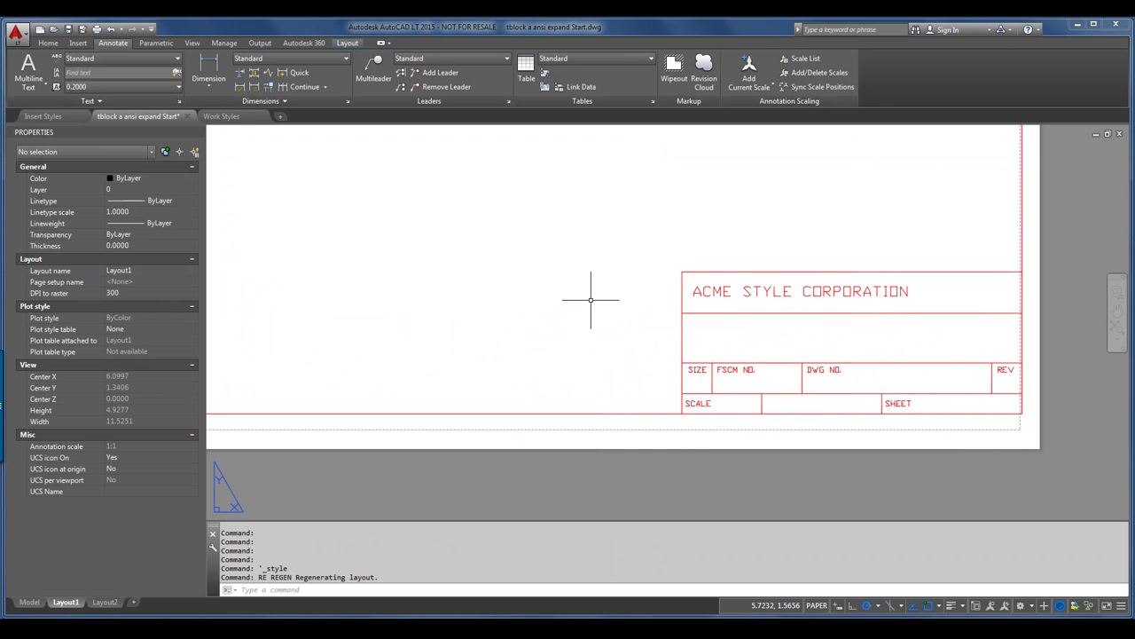
middle_click(680, 313)
mouse_move(699, 312)
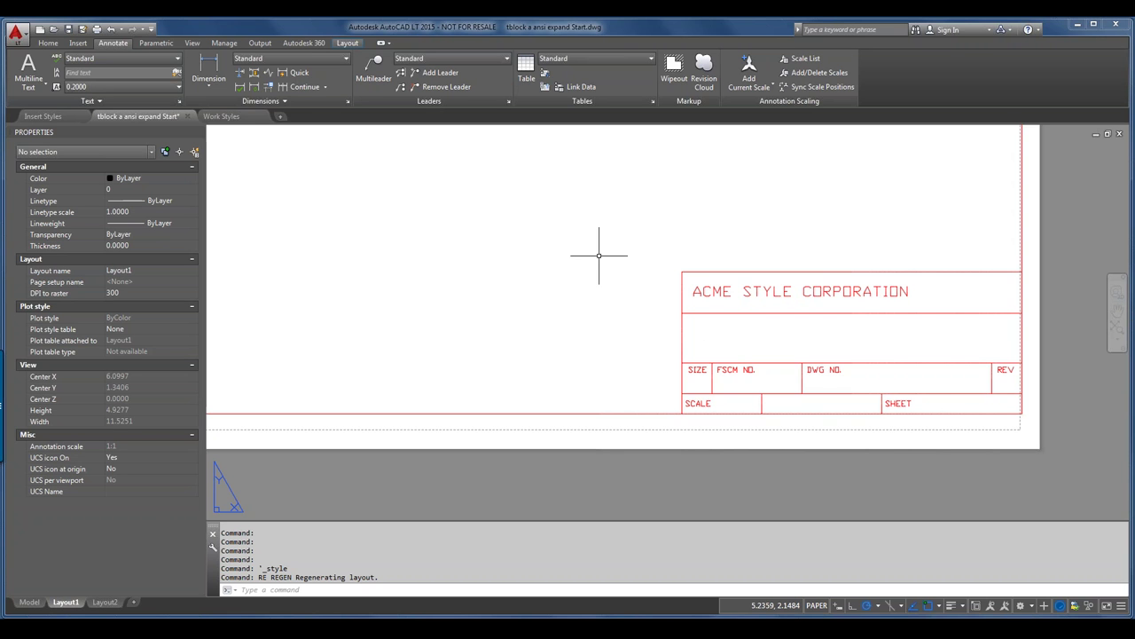
middle_click_drag(610, 254, 657, 362)
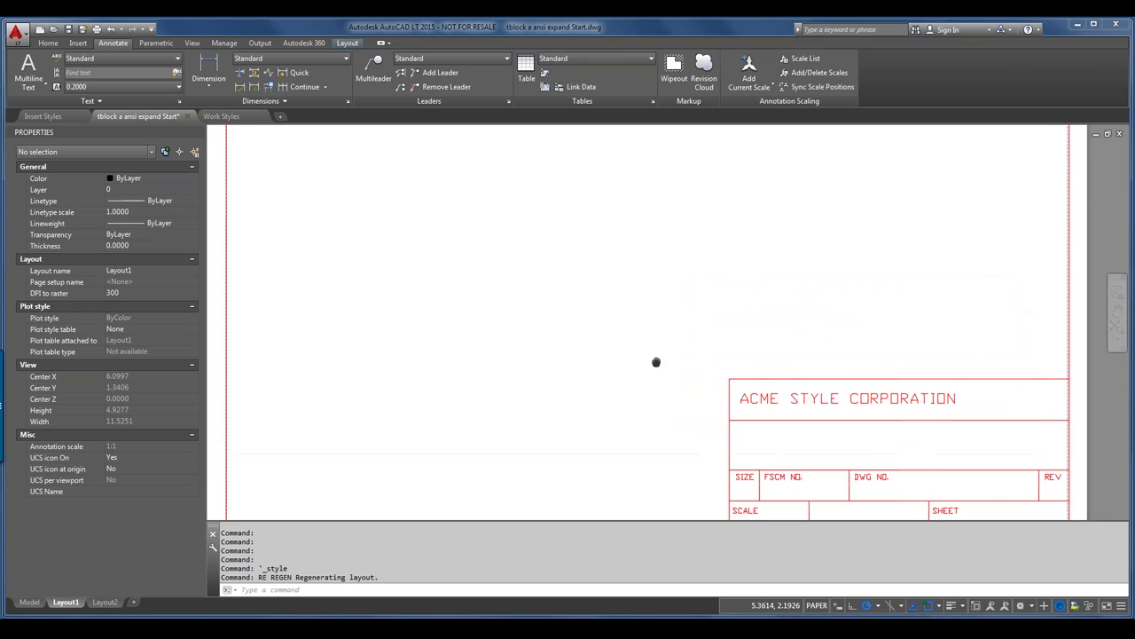
middle_click_drag(689, 324, 715, 317)
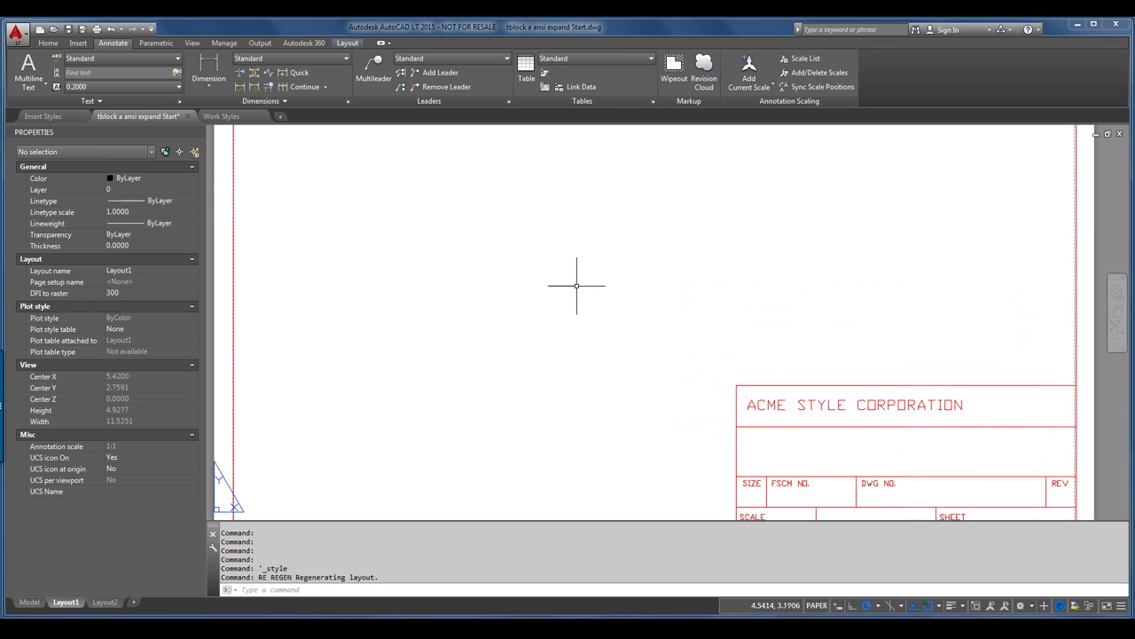
- Open Text Style with ST and switch Use Big Font on, then back off
type("s")
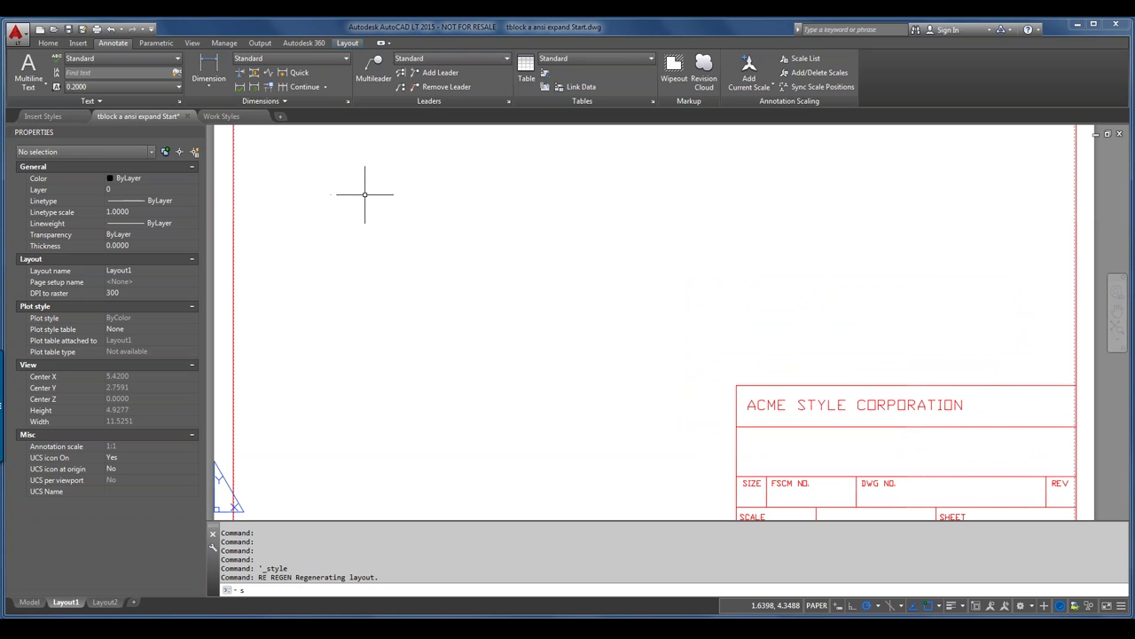
type("t")
key("Return")
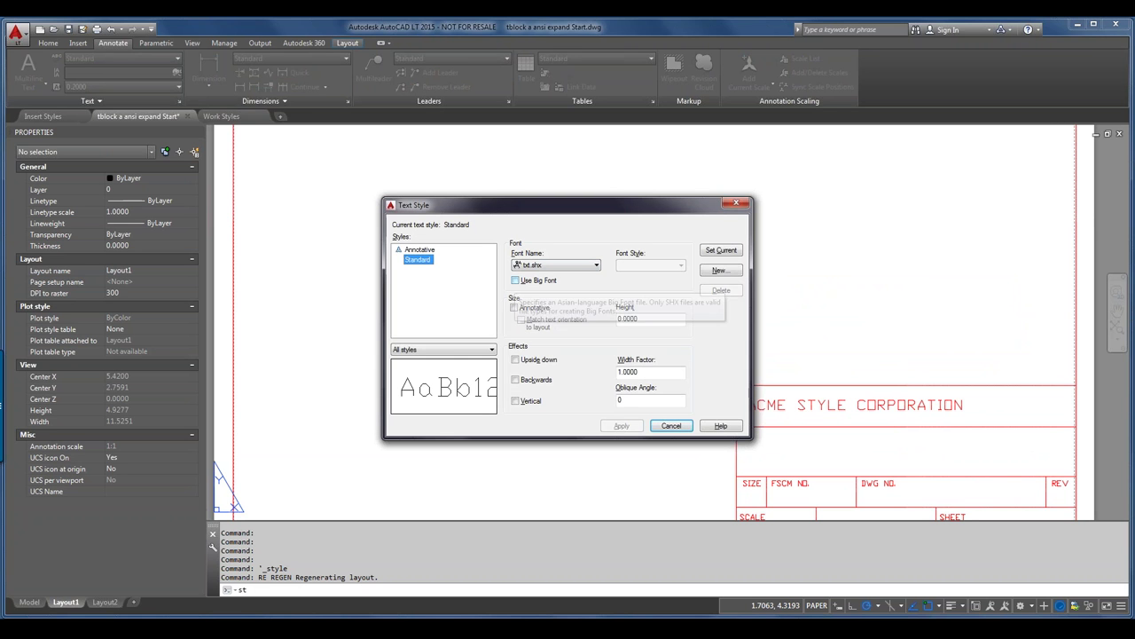
left_click(515, 280)
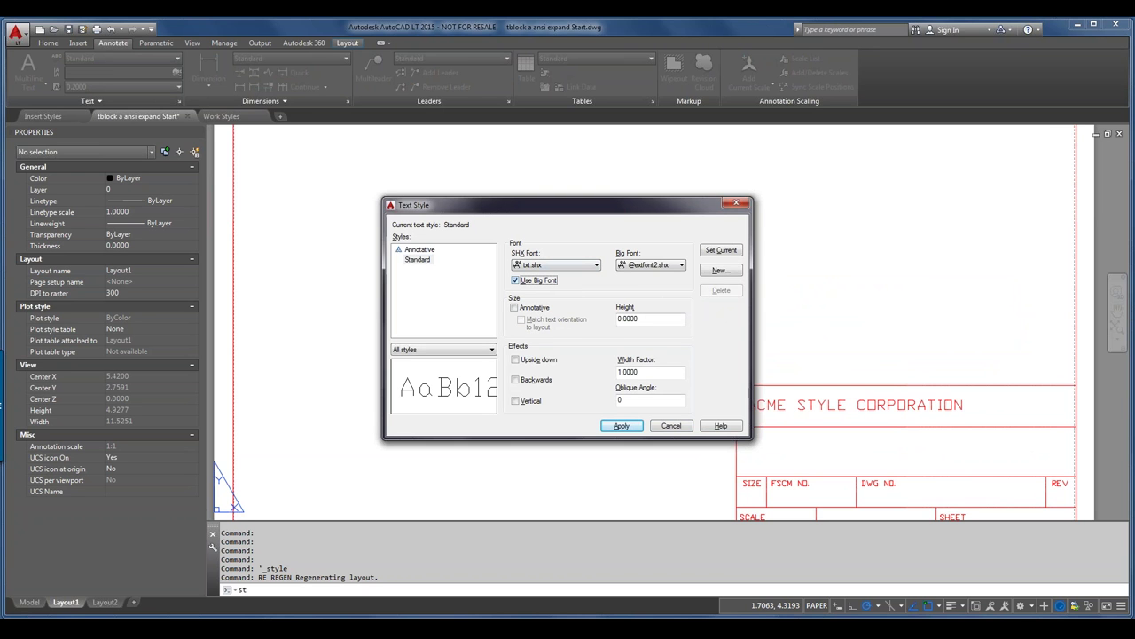
key("Tab")
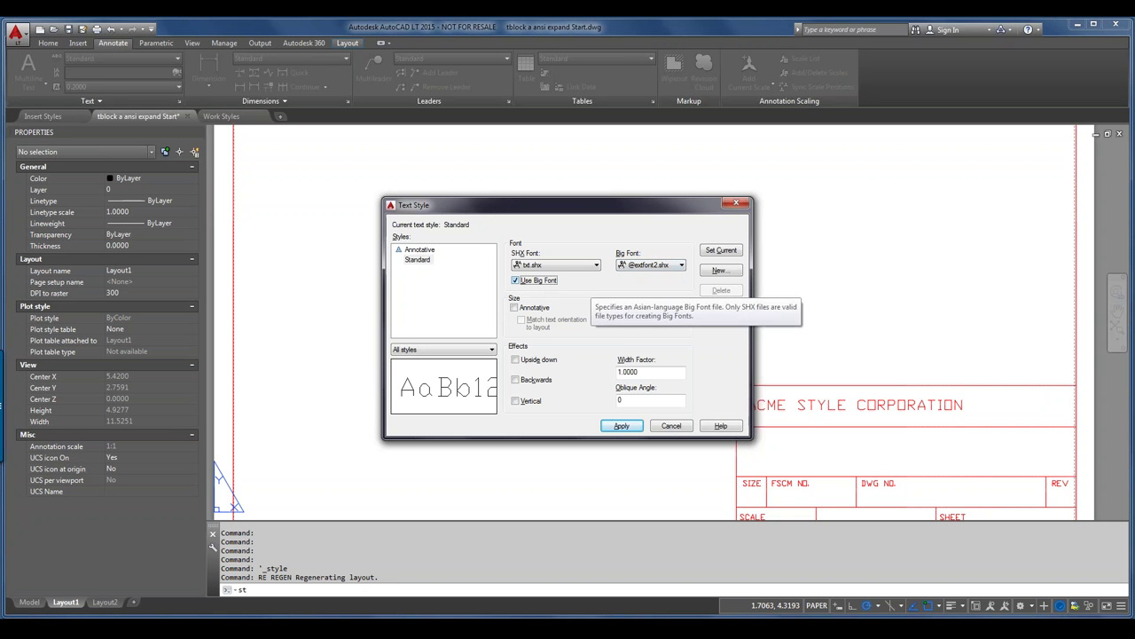
key("space")
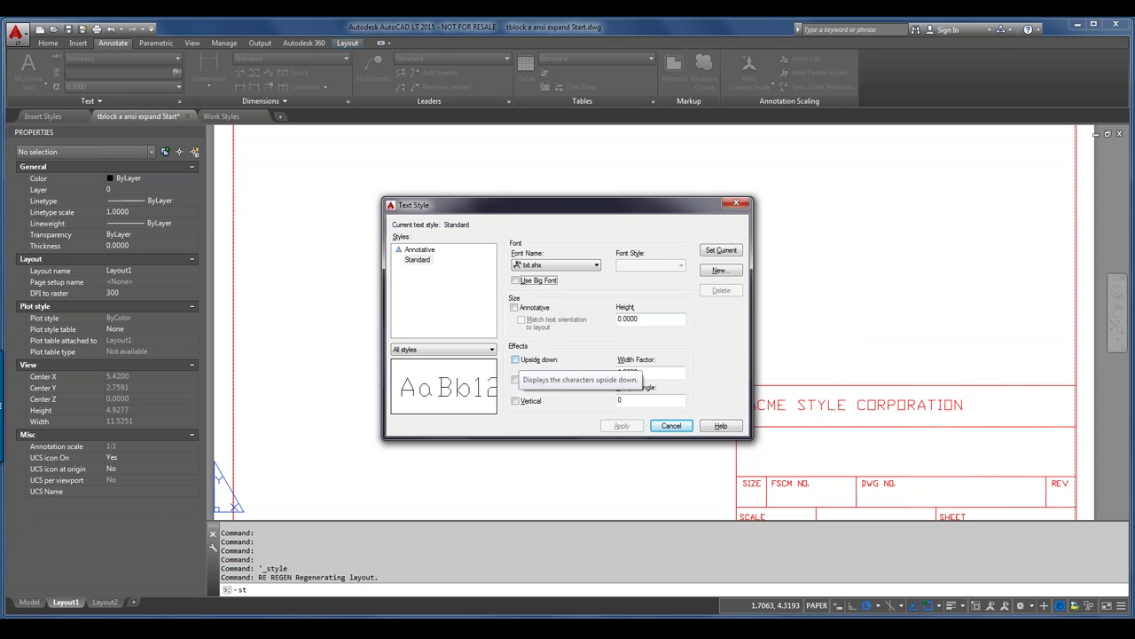
- Preview Upside down, Backwards and Vertical on Standard, leaving all three off, then select Width Factor
left_click(538, 359)
left_click(537, 360)
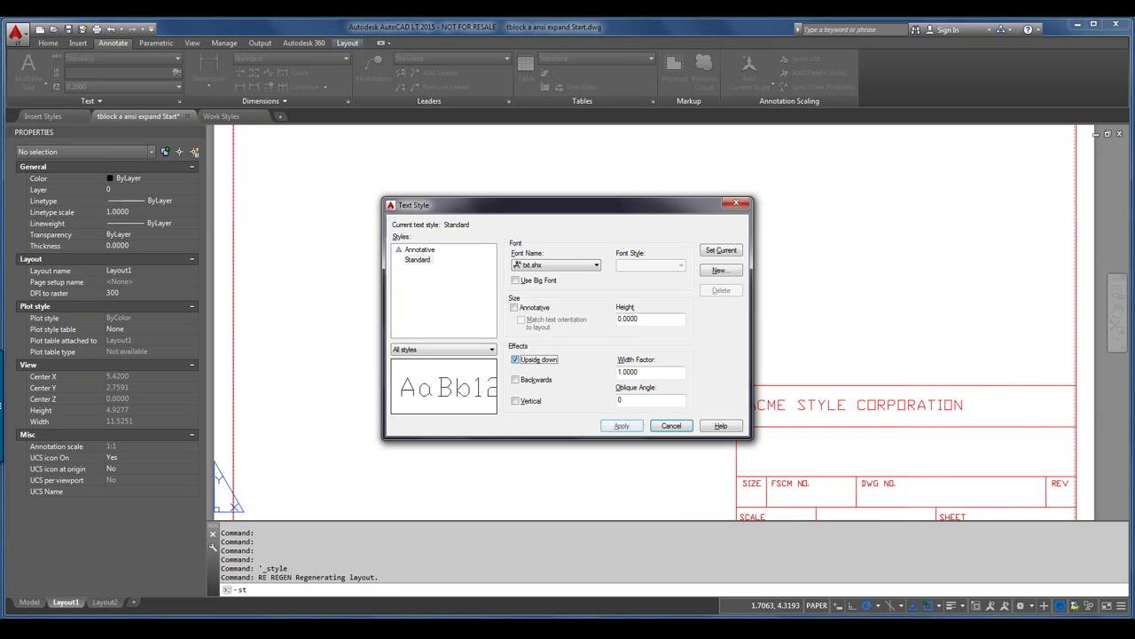
left_click(535, 379)
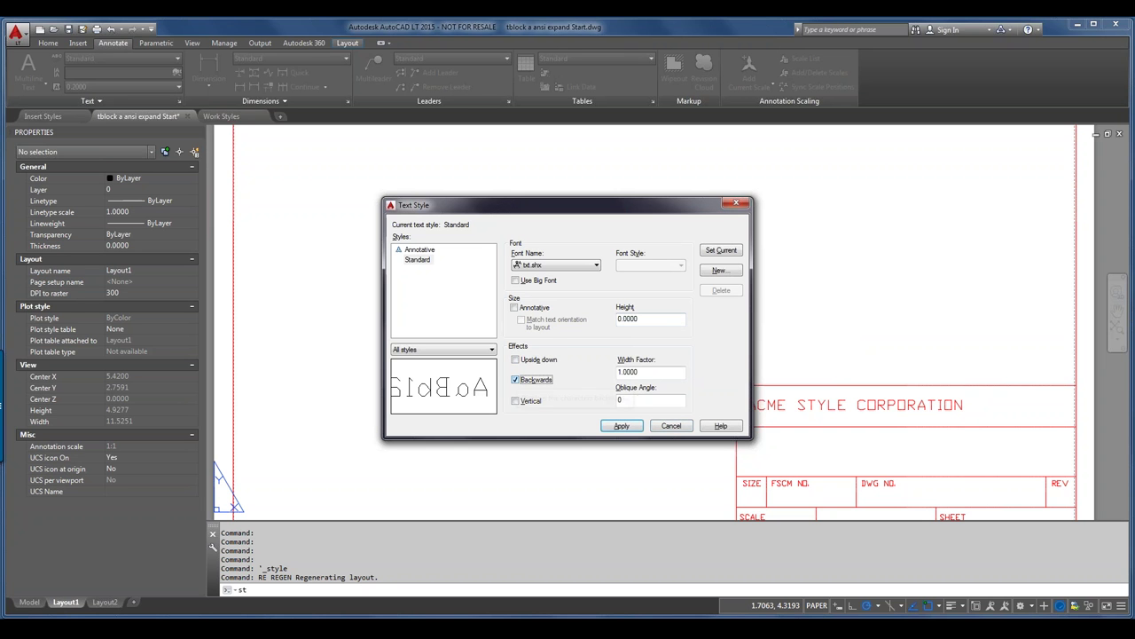
left_click(535, 379)
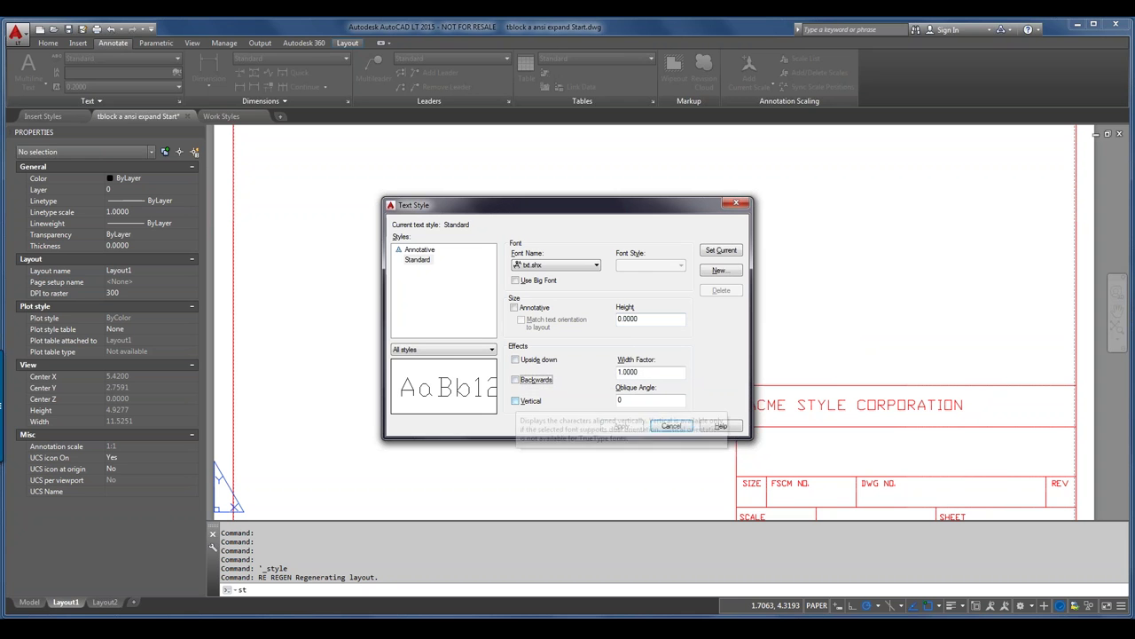
left_click(517, 401)
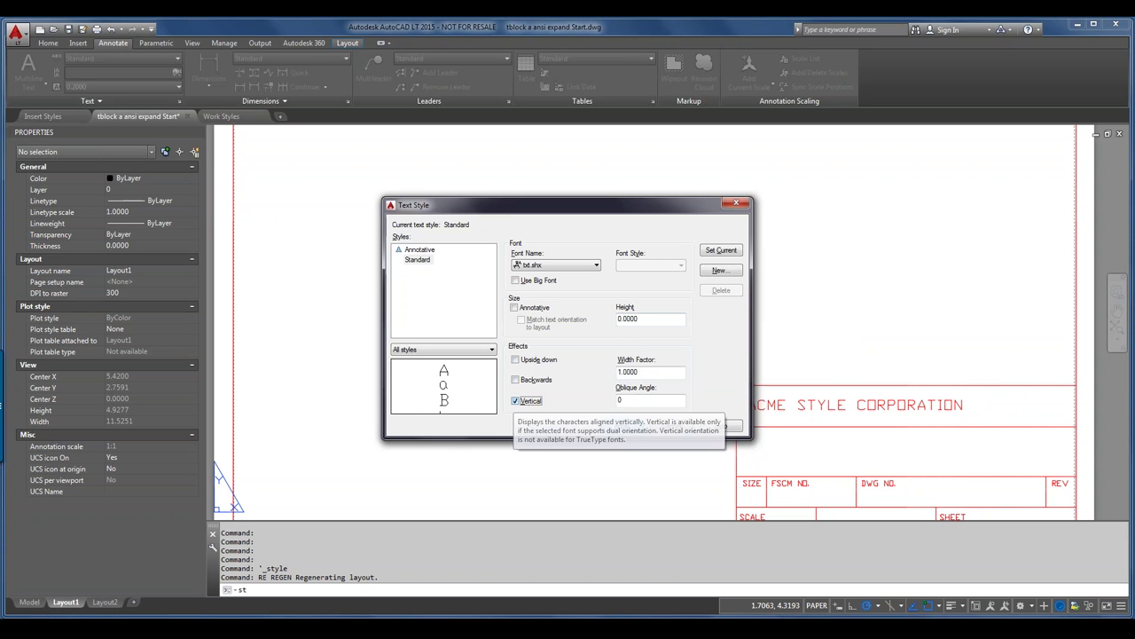
left_click(516, 400)
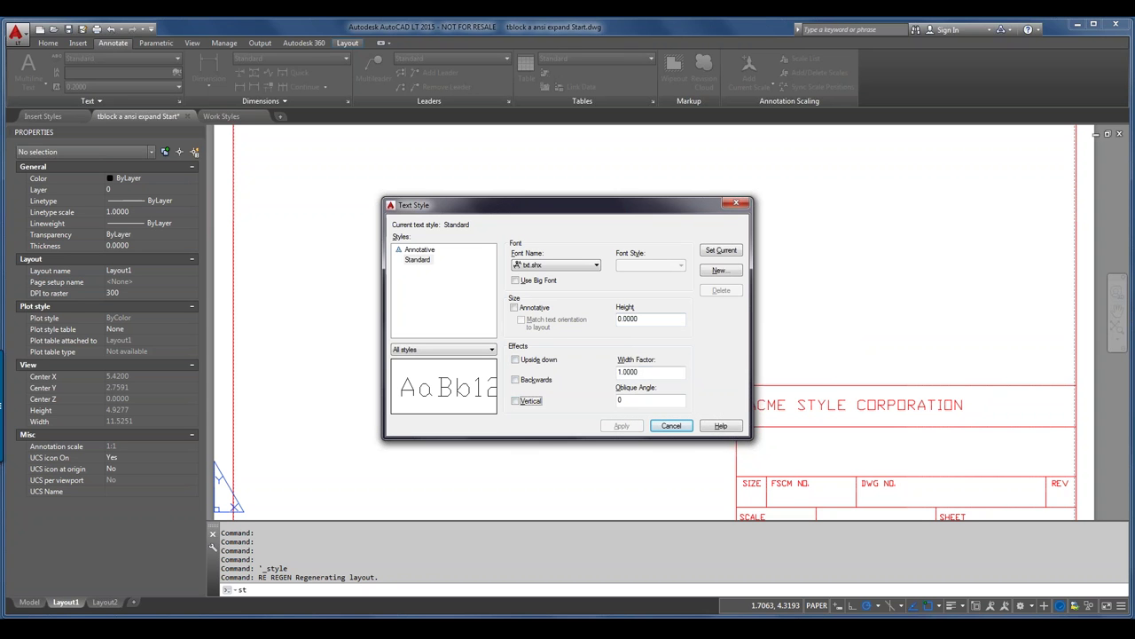
left_click(642, 372)
key("Tab")
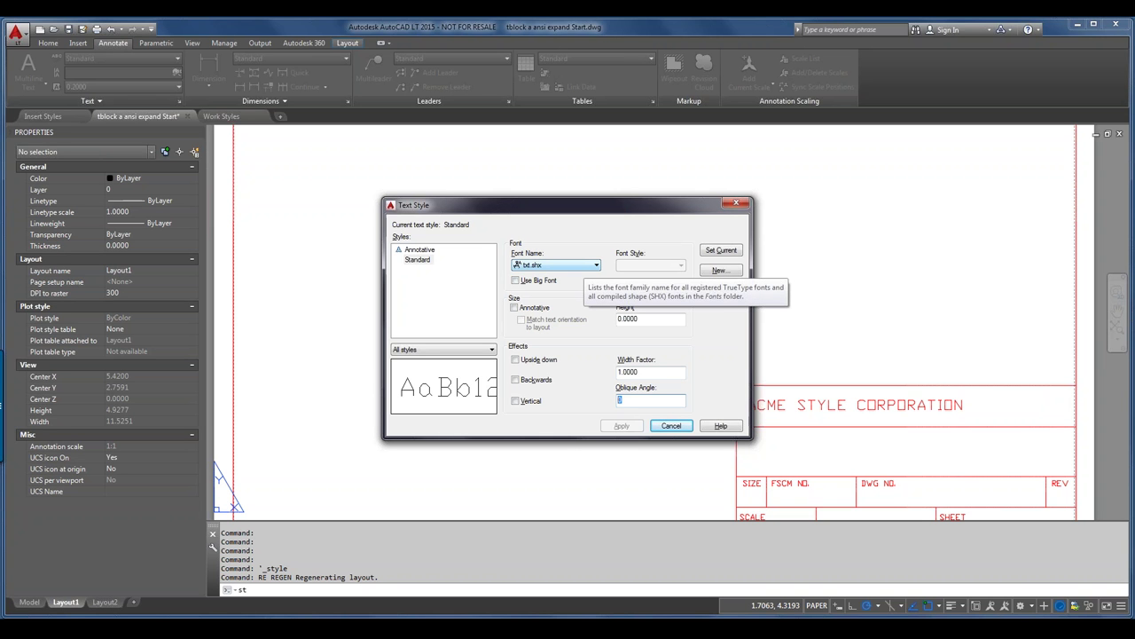
- Switch the Standard style's font to simplex.shx and apply it
left_click(577, 264)
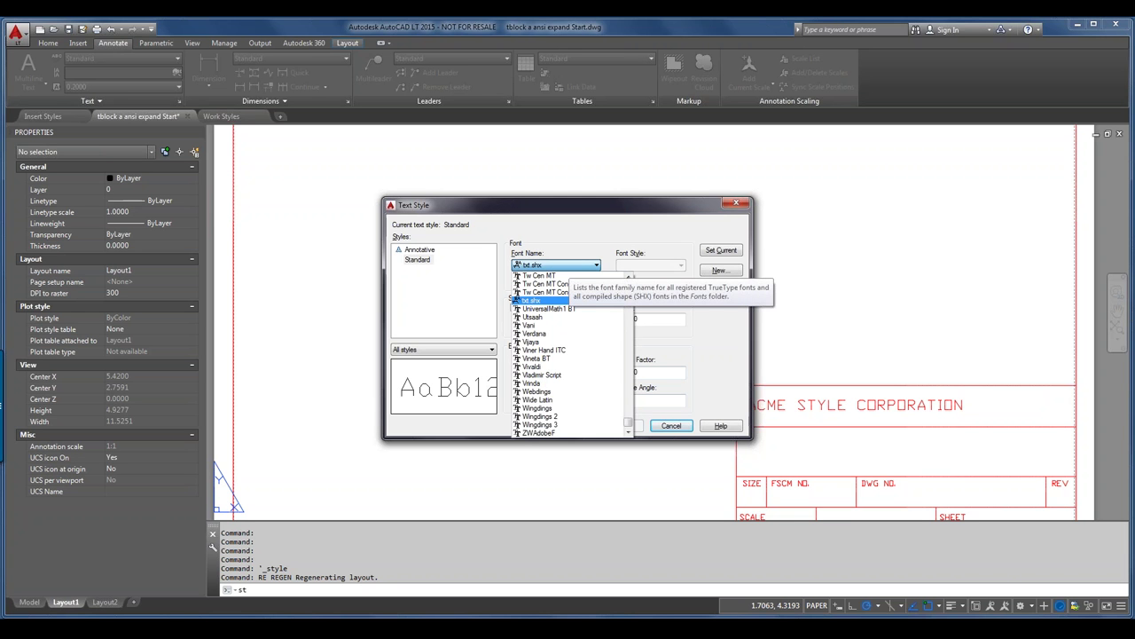
key("s")
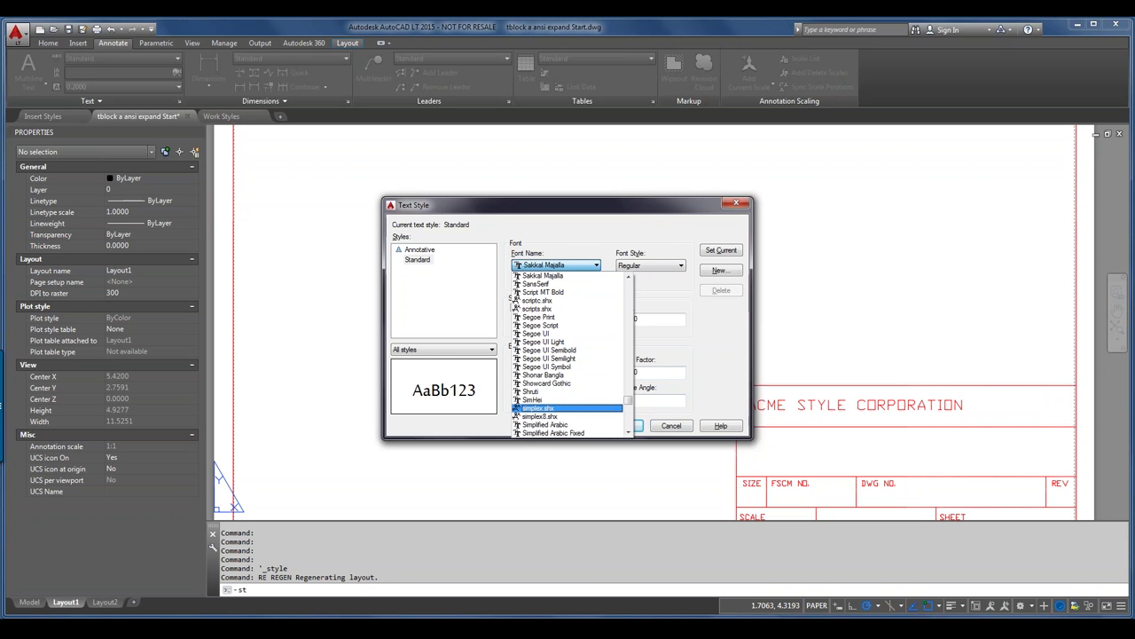
left_click(542, 408)
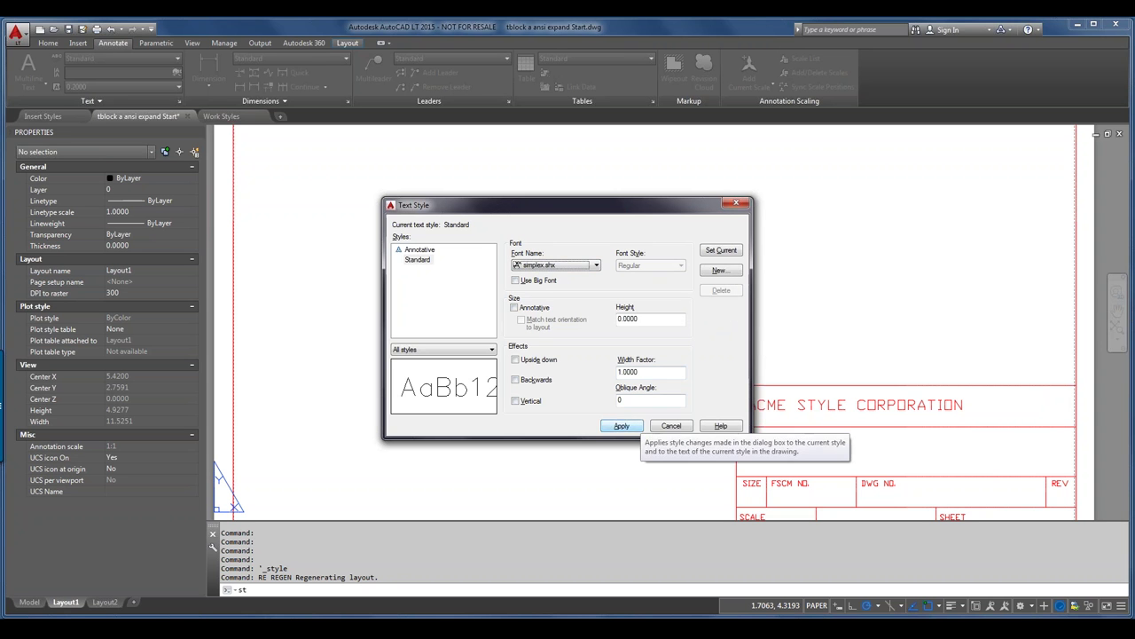
left_click(622, 426)
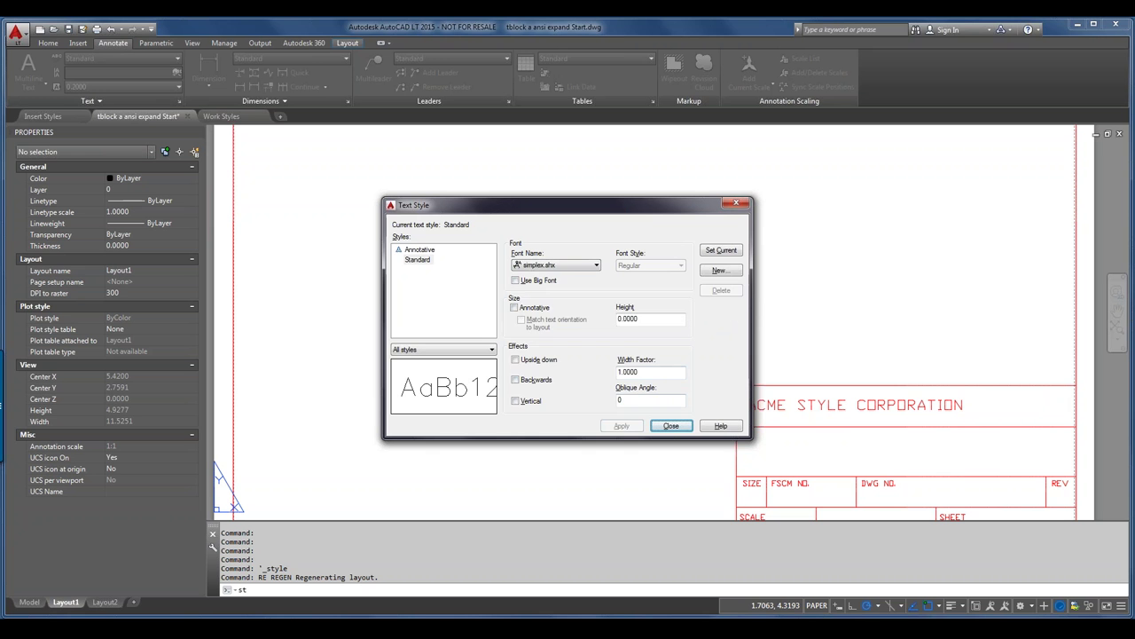
- Change the Standard style's font back to txt.shx from the Font Name list
left_click(590, 265)
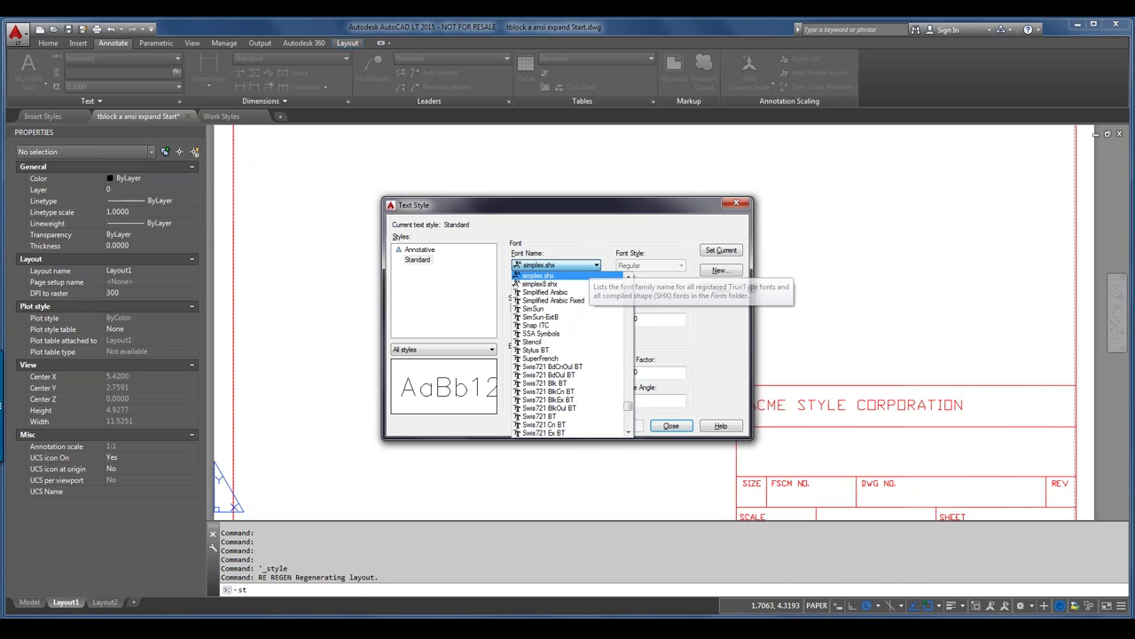
scroll(568, 355, "down", 2)
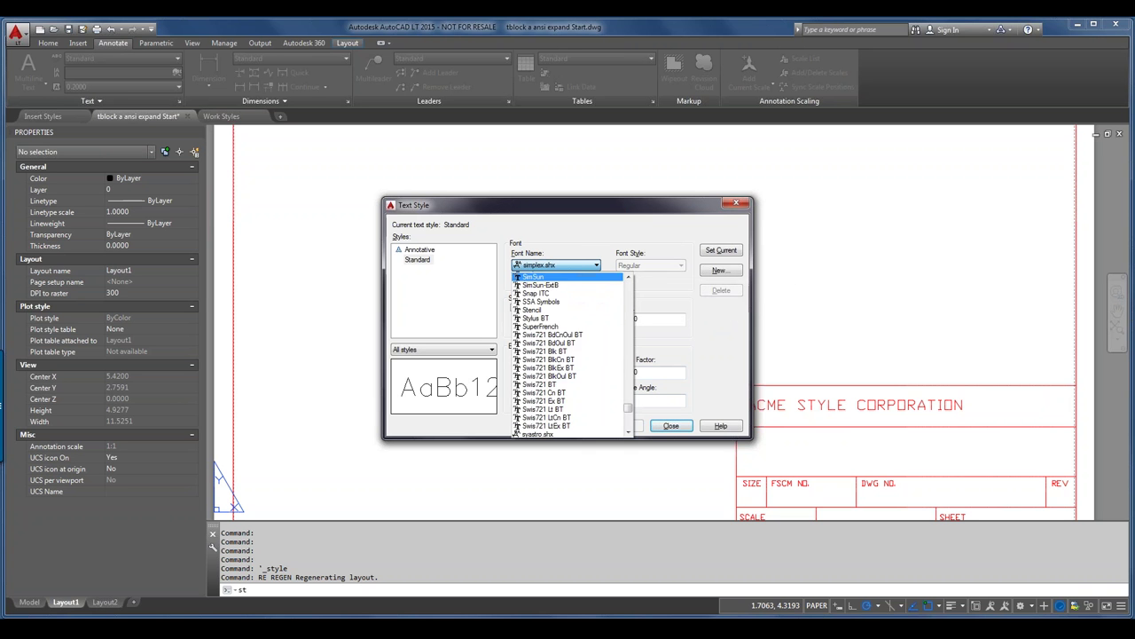
scroll(568, 355, "down", 3)
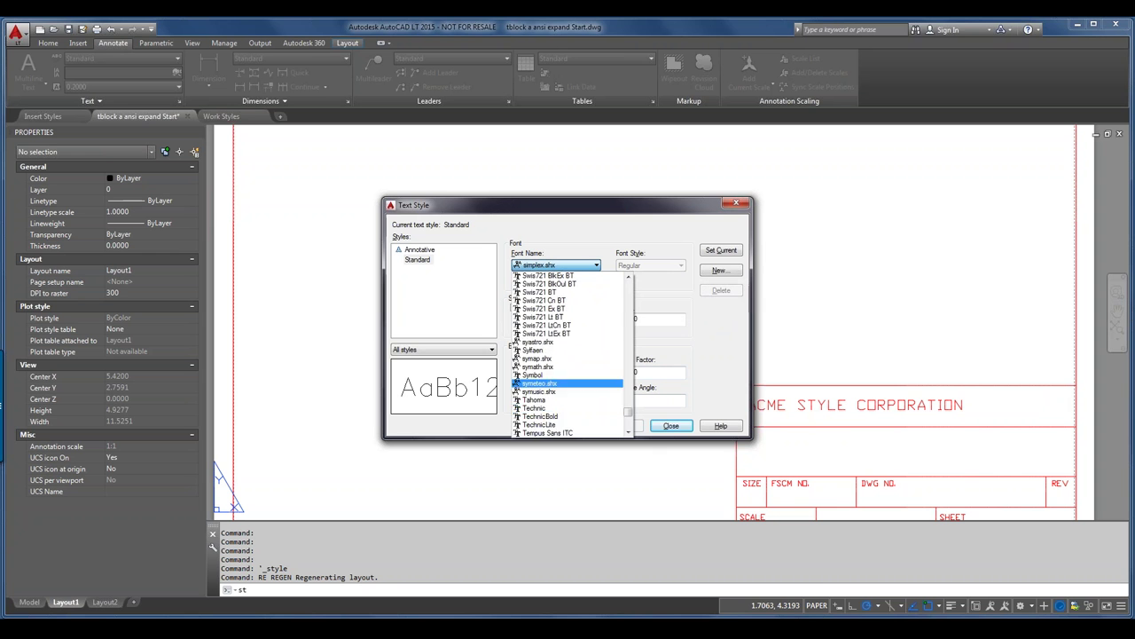
scroll(568, 355, "down", 8)
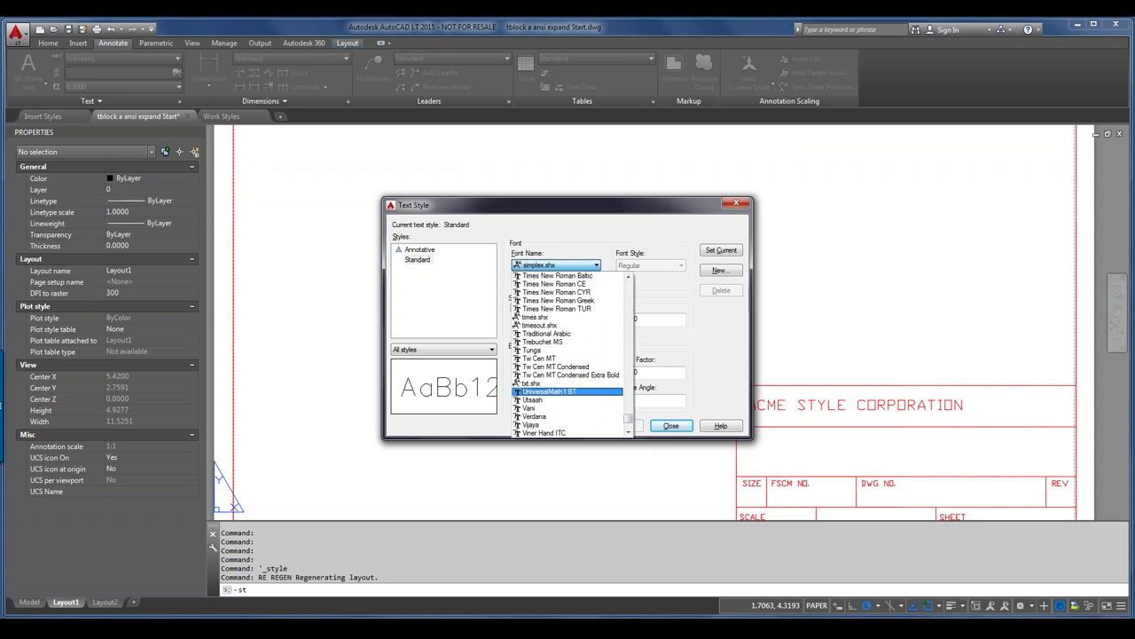
left_click(532, 383)
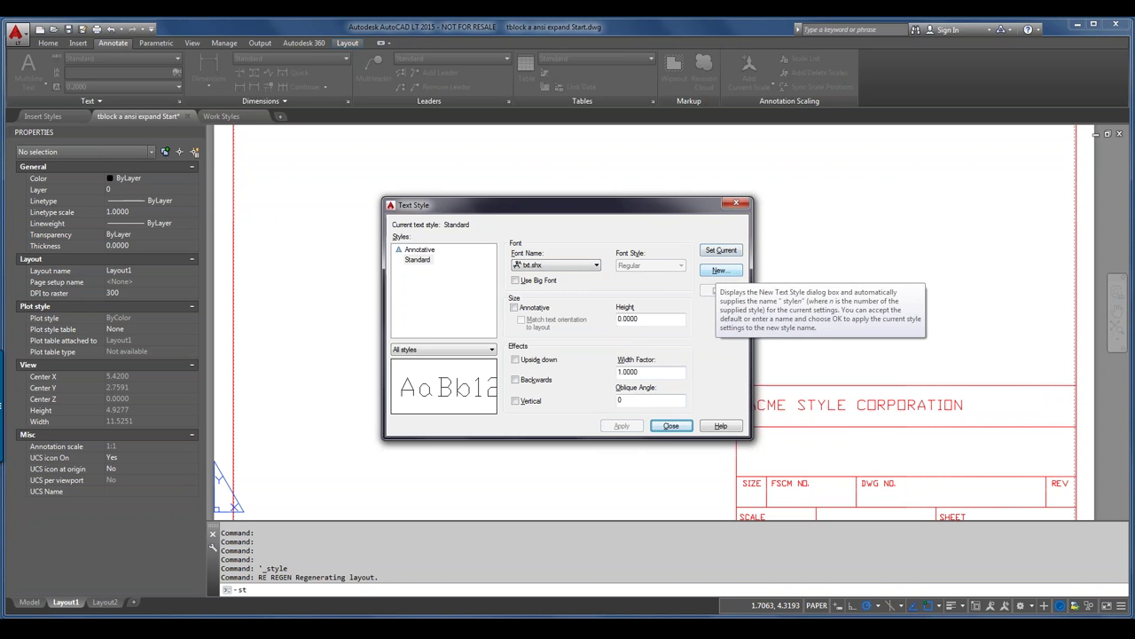
- Create a Tblk-data text style using the simplex.shx font and apply it
left_click(720, 270)
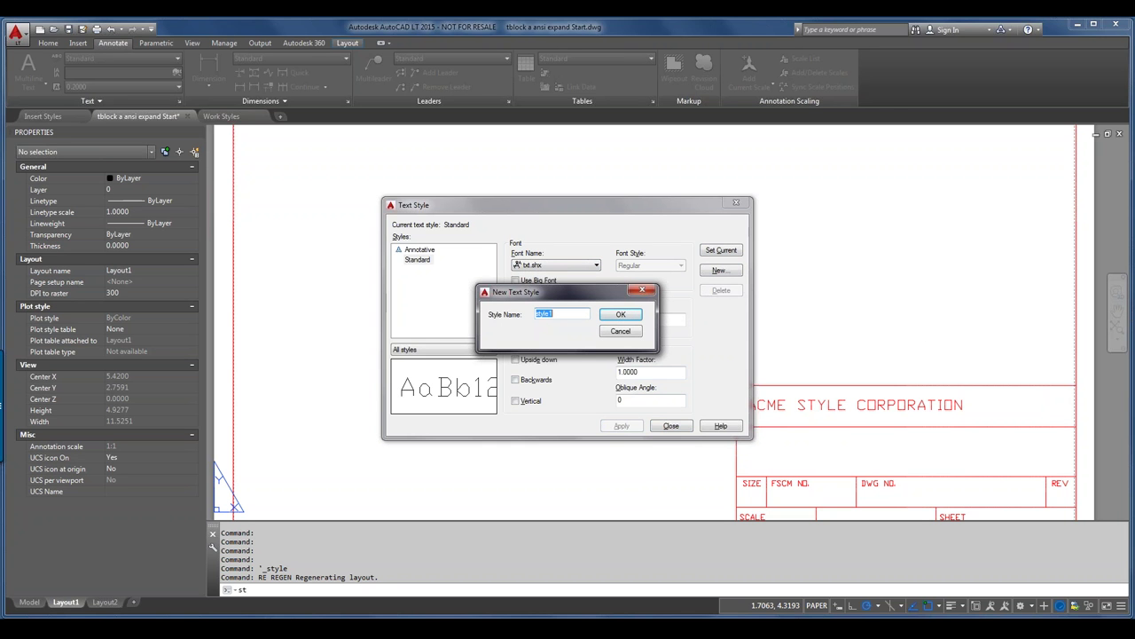
type("Tblk-data")
key("Return")
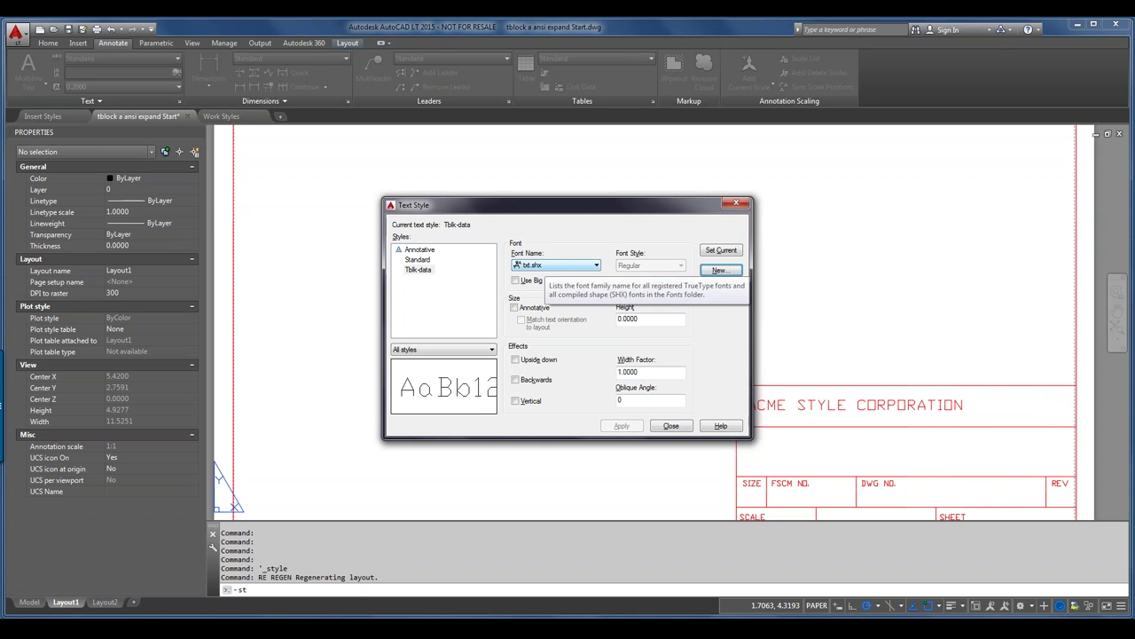
left_click(523, 265)
key("s")
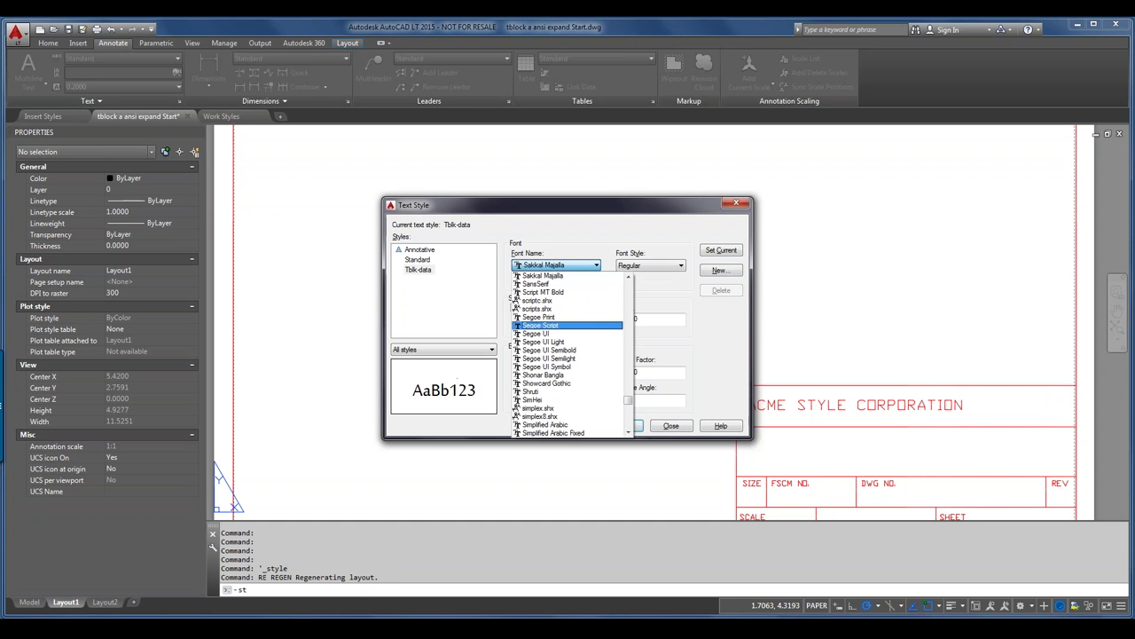
key("Down")
key("Down")
key("Down")
key("Return")
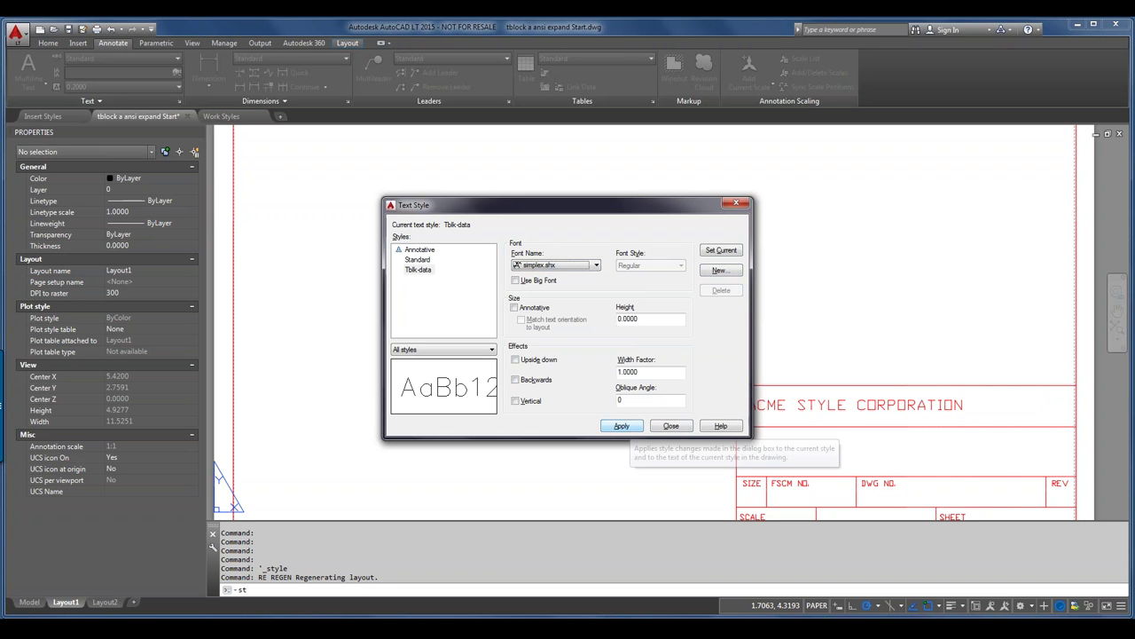
left_click(622, 426)
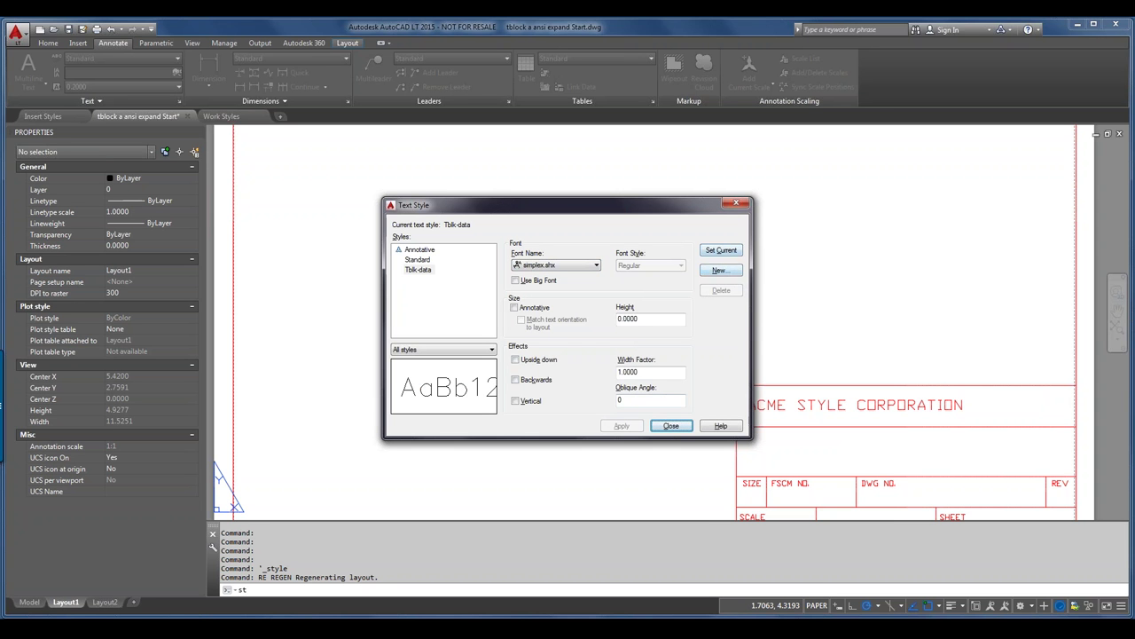
- Start a new text style named Tblk-title
left_click(720, 269)
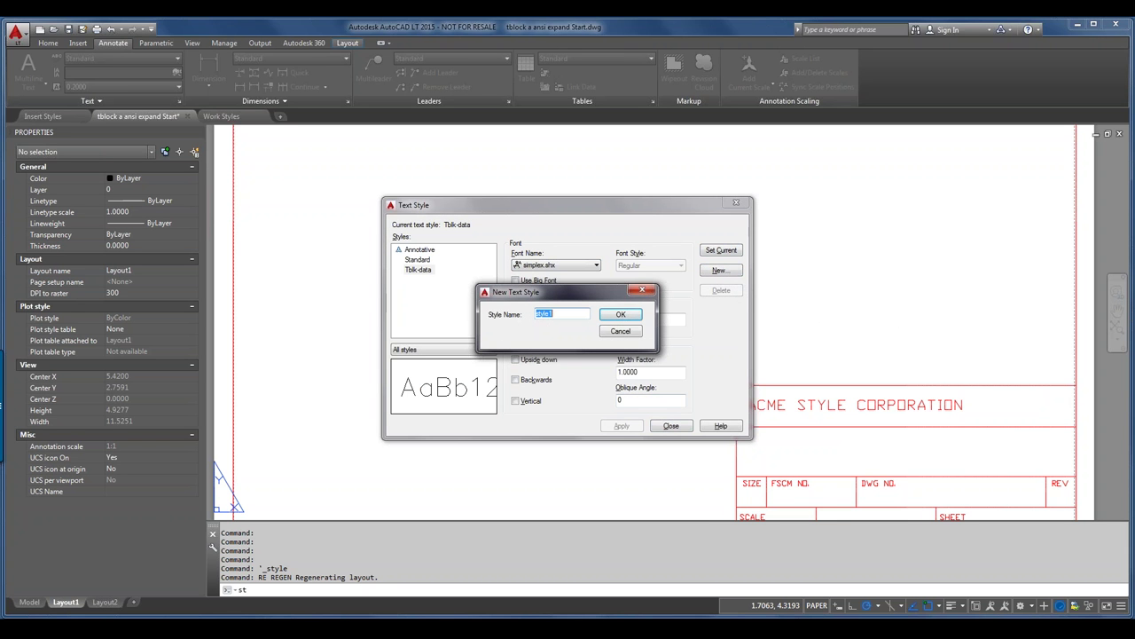
type("Tblk-title")
- Accept the name Tblk-title and apply the Calibri font in Bold Italic
key("Return")
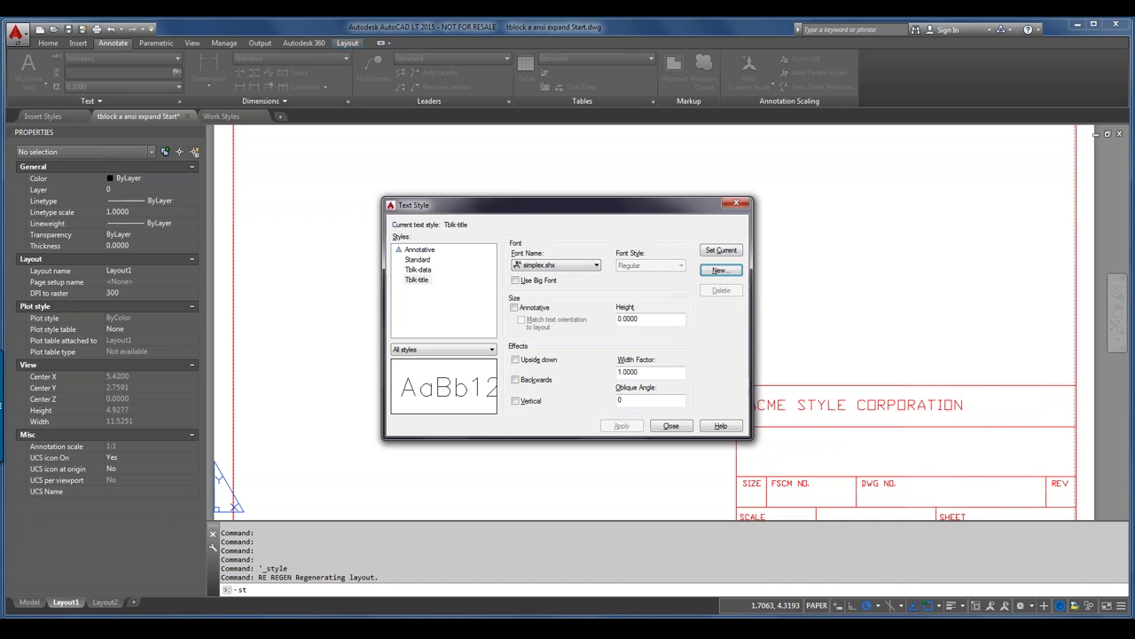
left_click(596, 264)
key("c")
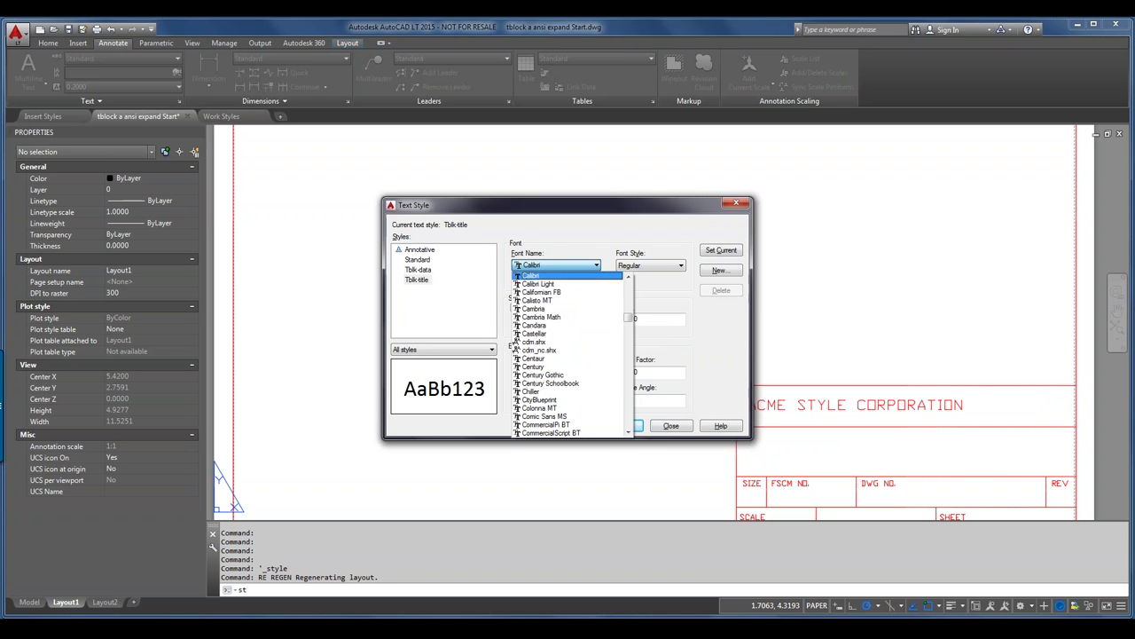
key("Return")
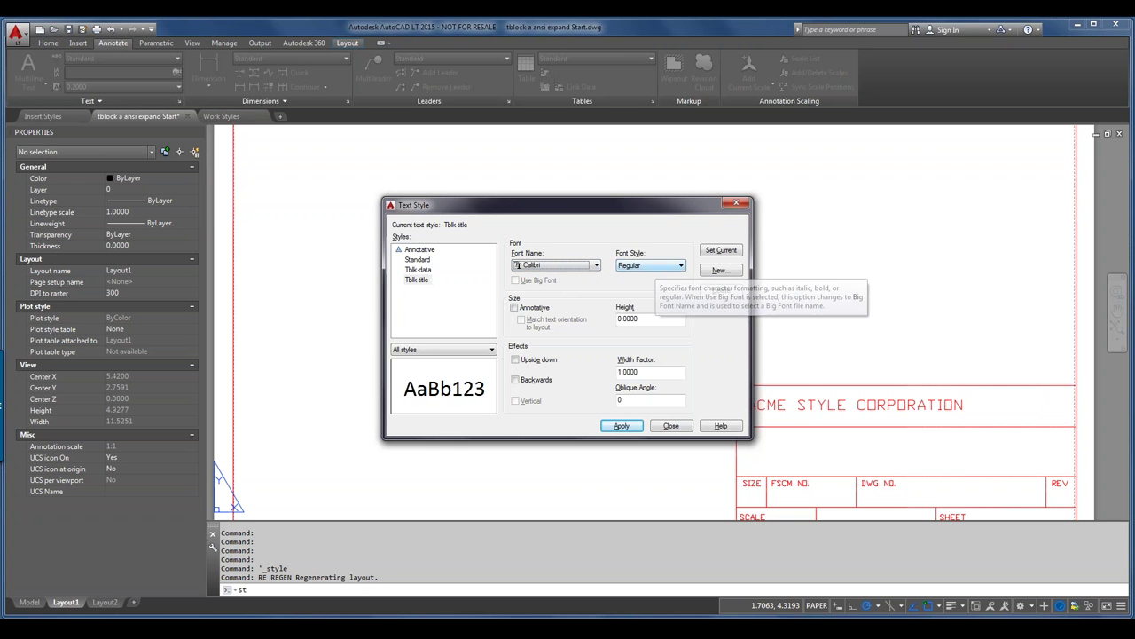
left_click(657, 265)
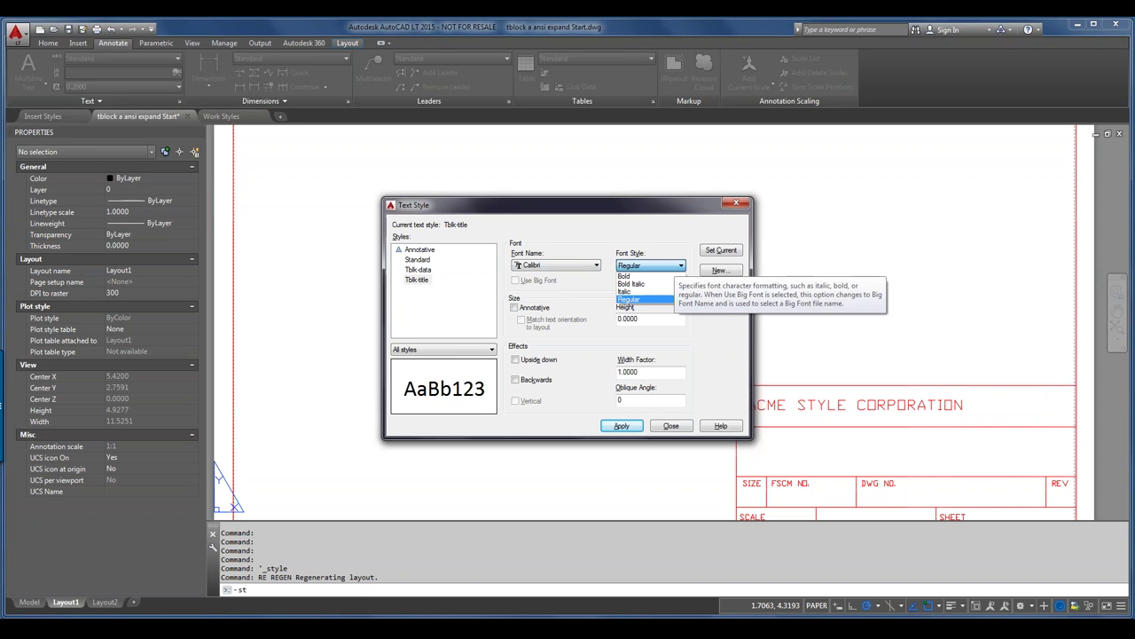
left_click(632, 284)
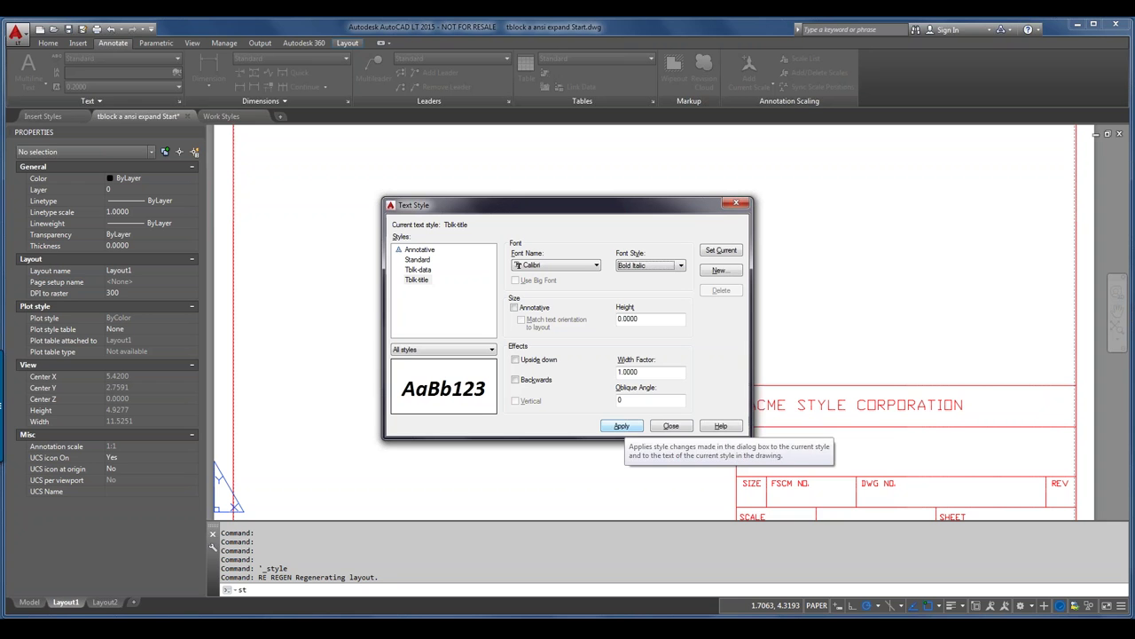
left_click(622, 426)
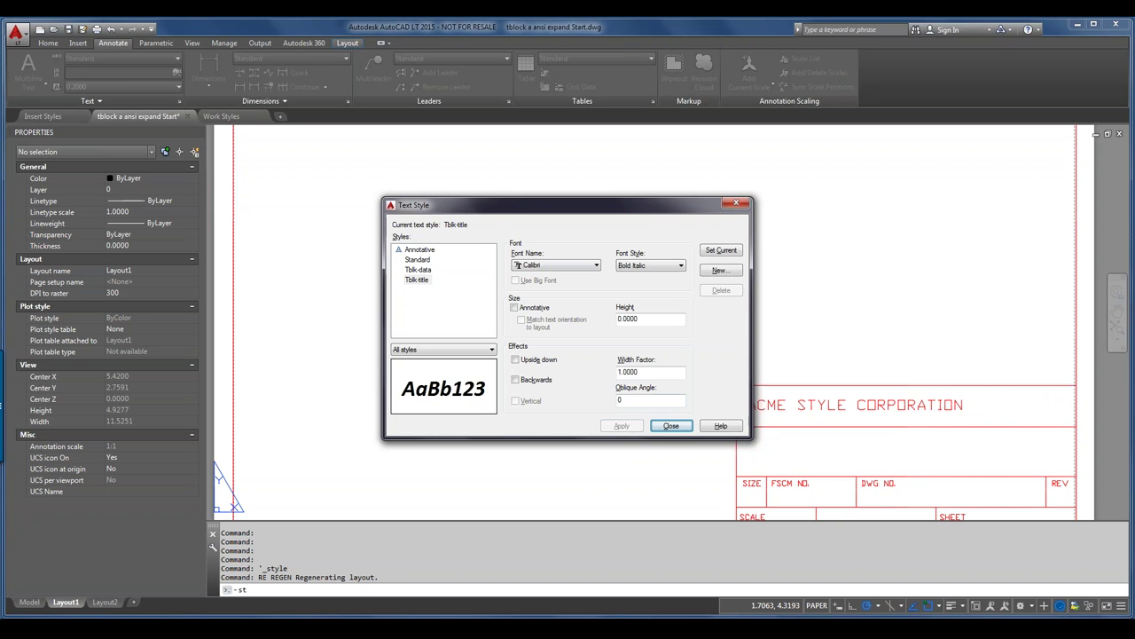
- Create a new Tblk-header text style with a width factor of 1.25
left_click(720, 269)
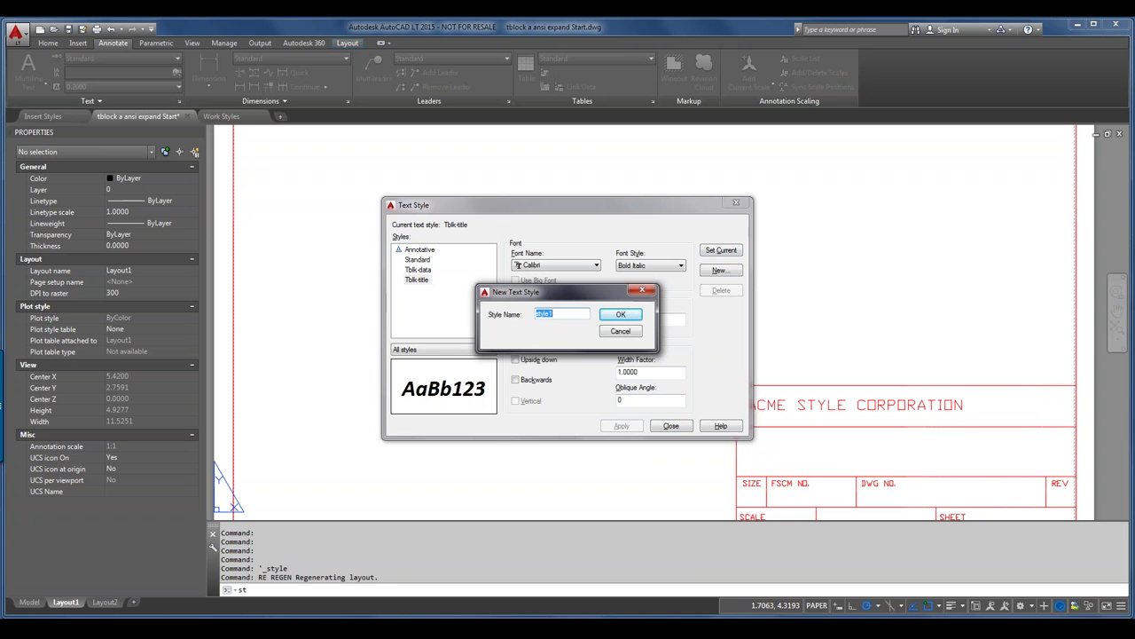
type("Tblk-header")
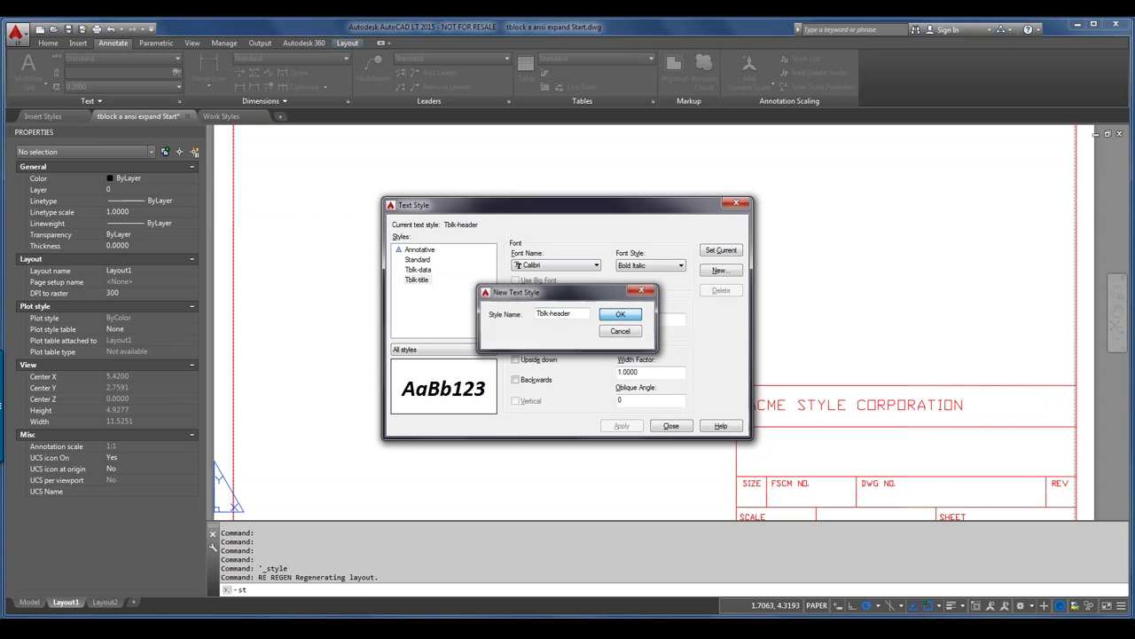
left_click(621, 315)
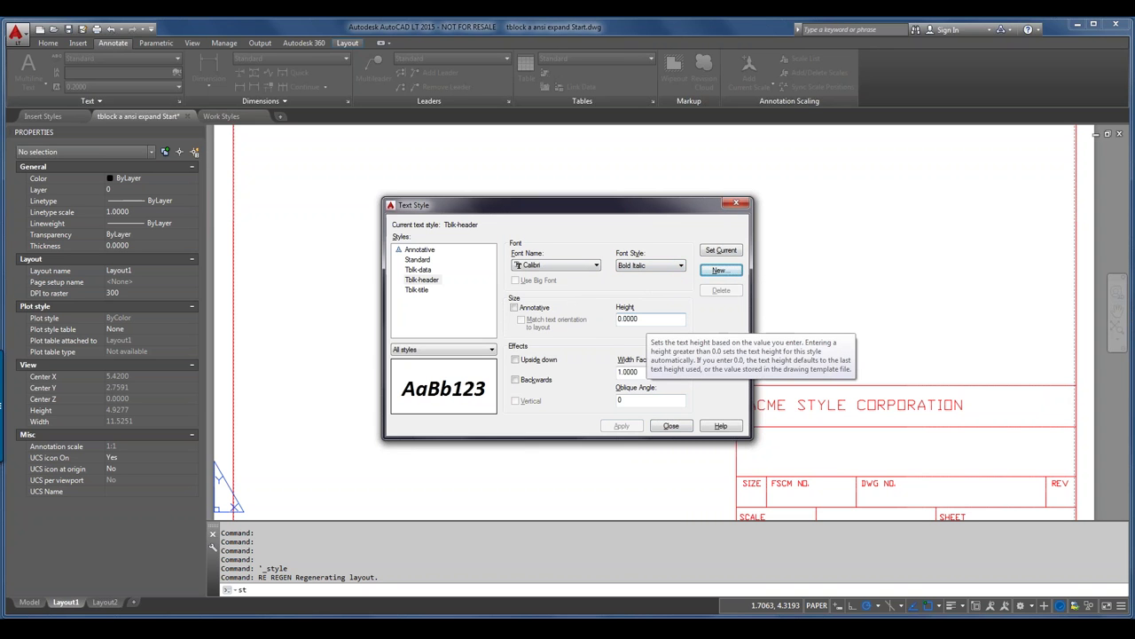
double_click(633, 371)
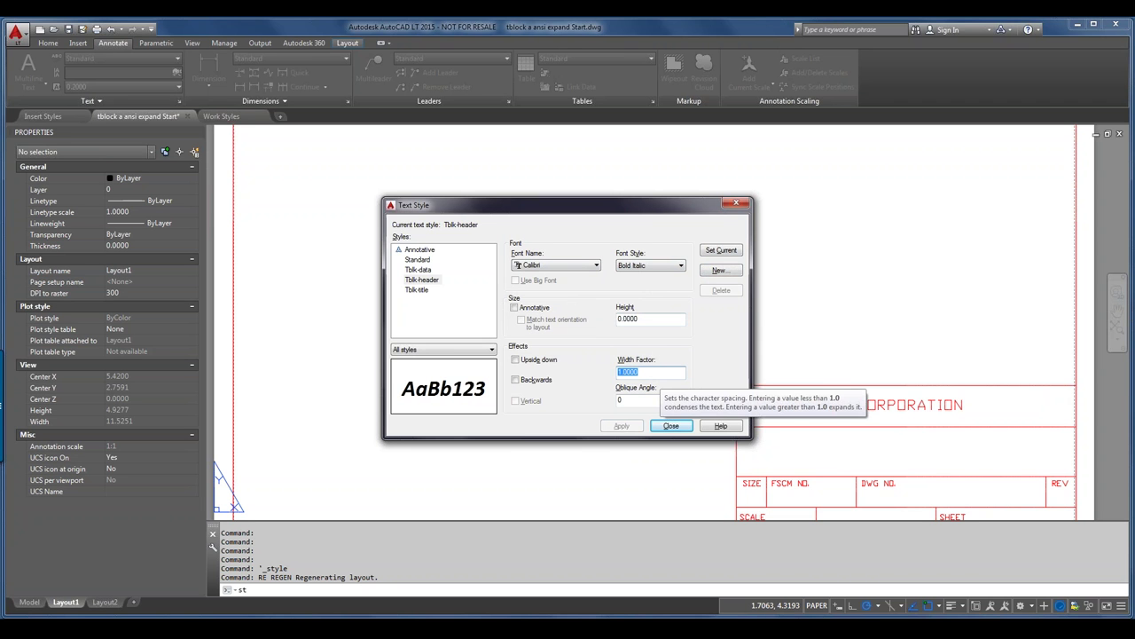
type("1.25")
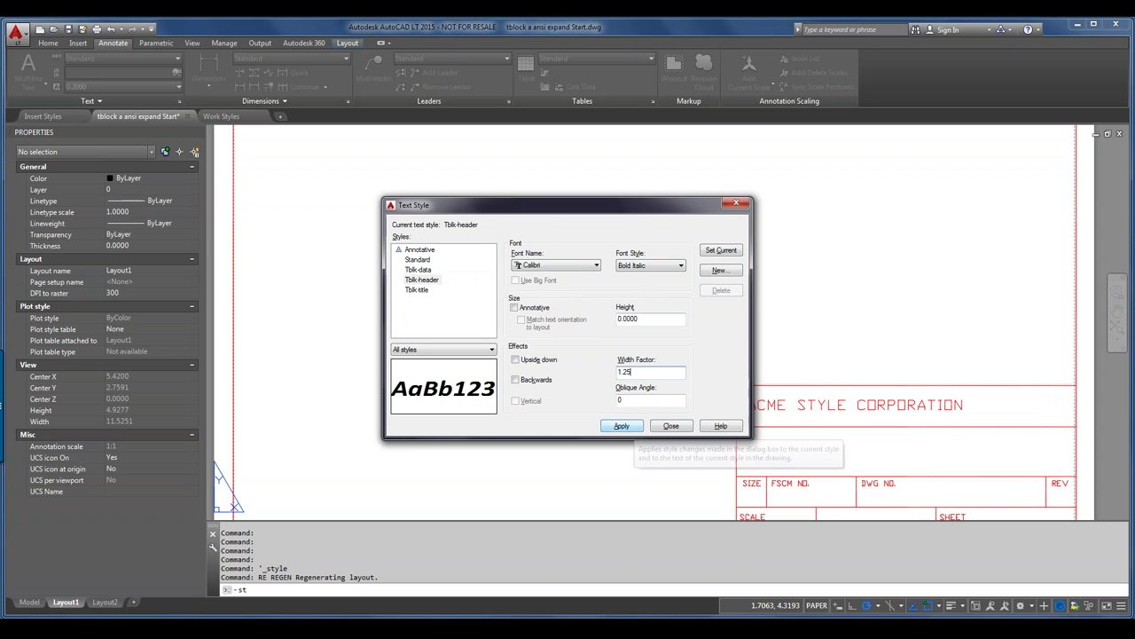
left_click(621, 426)
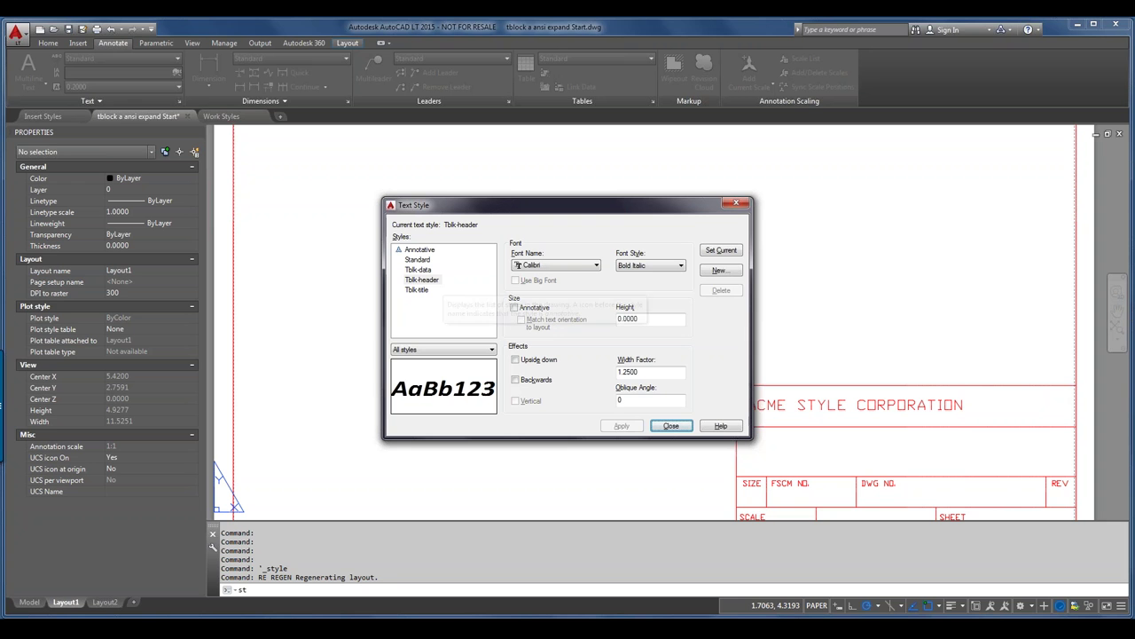
- Change Tblk-title's font style to plain Bold and close the Text Style dialog
left_click(417, 289)
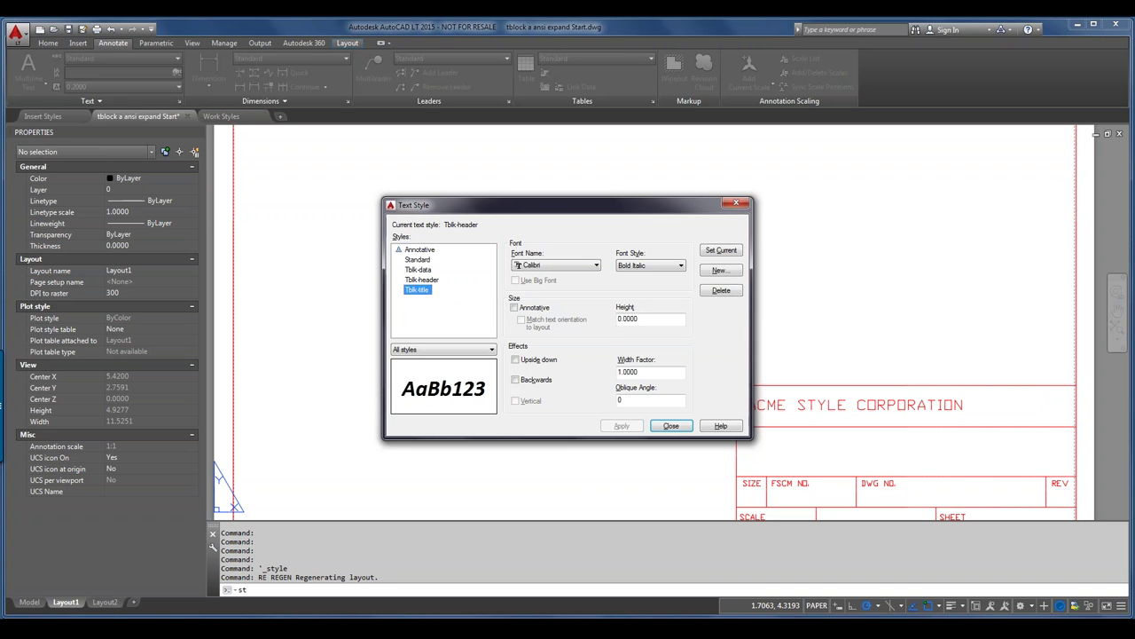
left_click(650, 265)
left_click(624, 276)
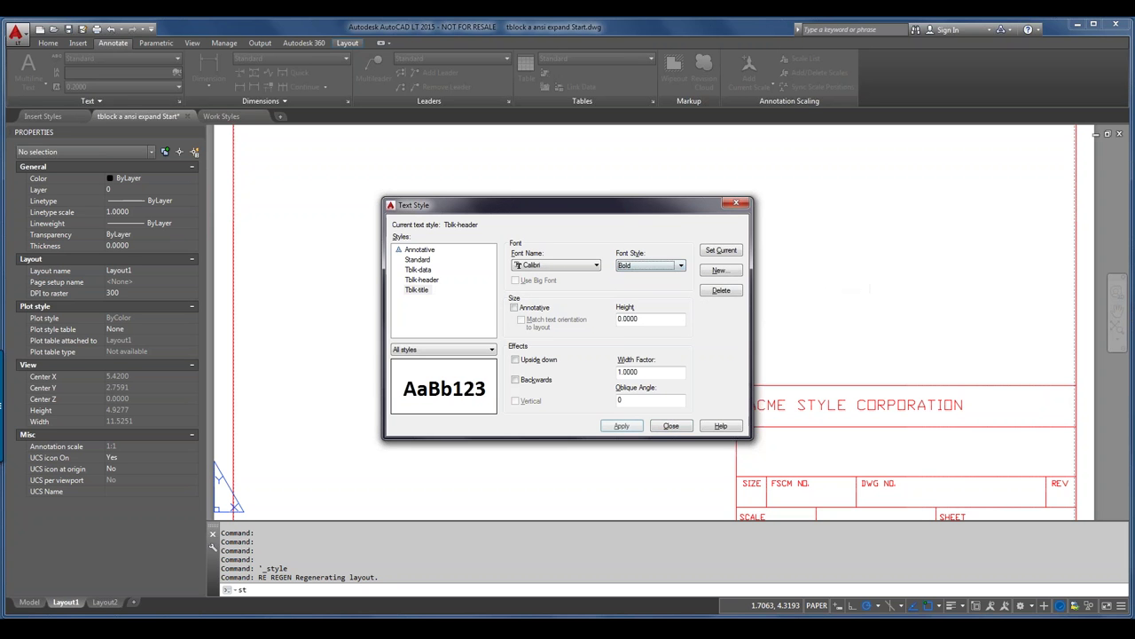
left_click(622, 426)
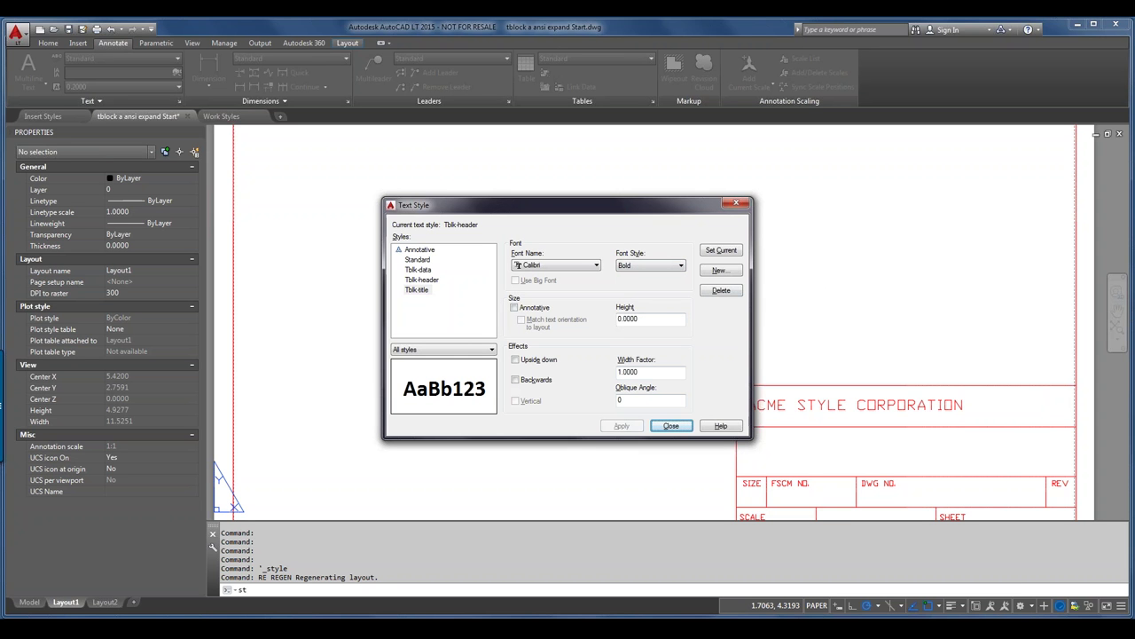
left_click(667, 425)
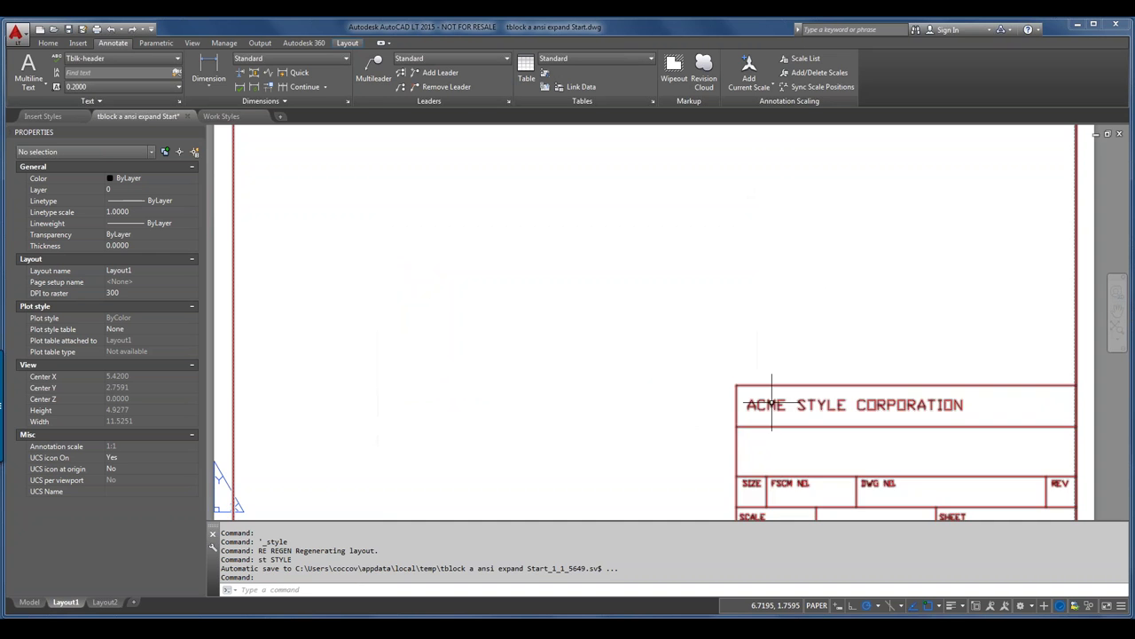
- Open the title block in the Block Editor
scroll(771, 401, "down", 2)
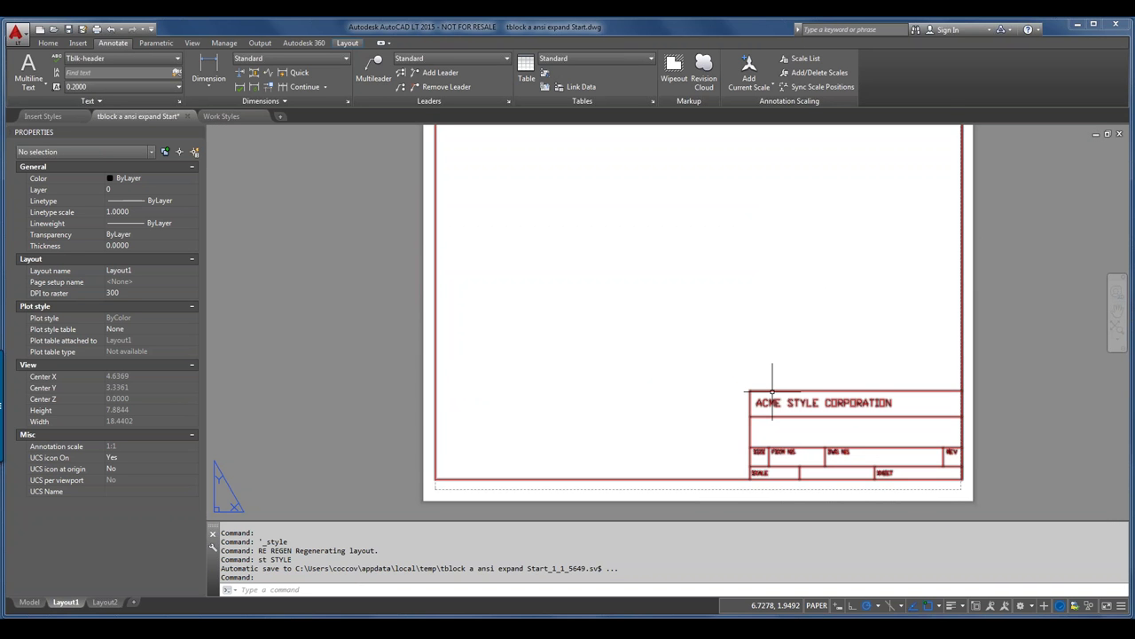
left_click(770, 390)
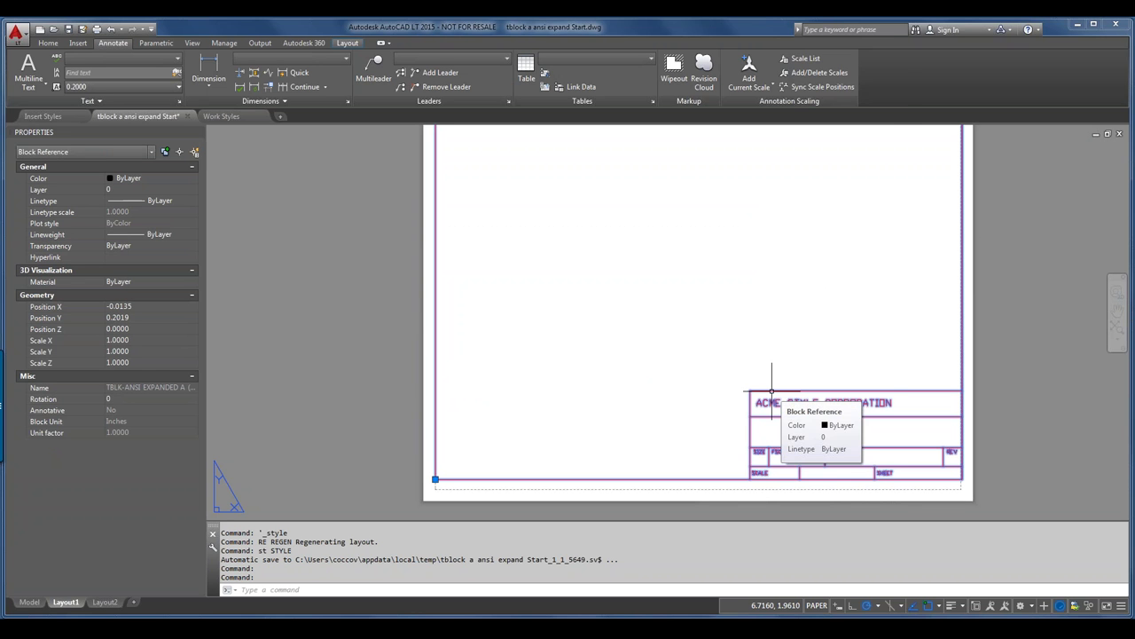
right_click(771, 391)
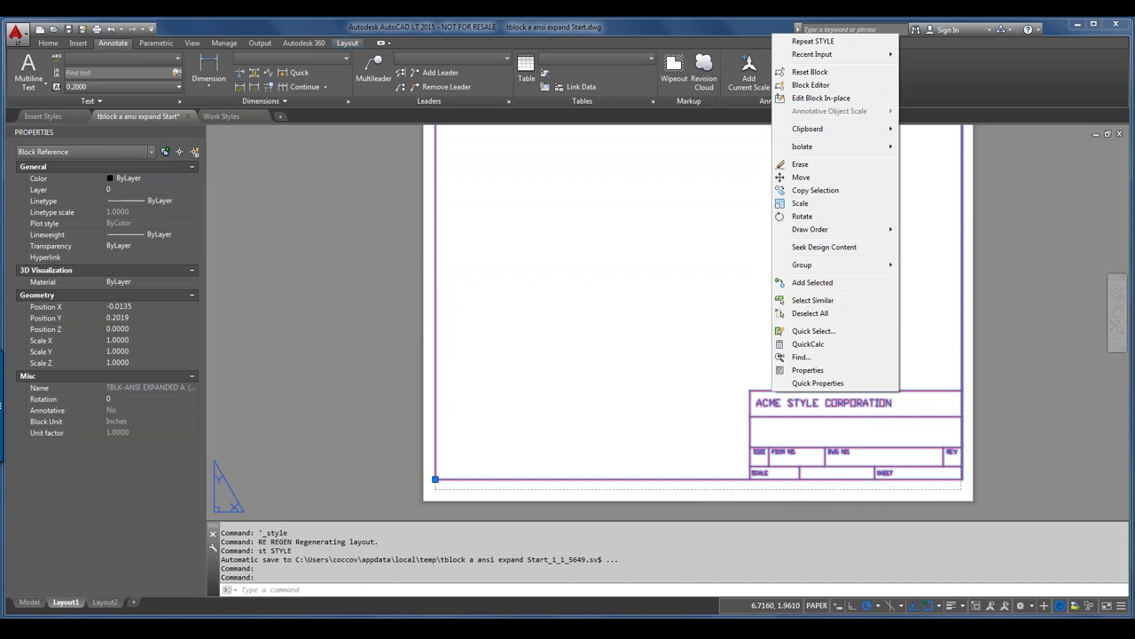
left_click(810, 84)
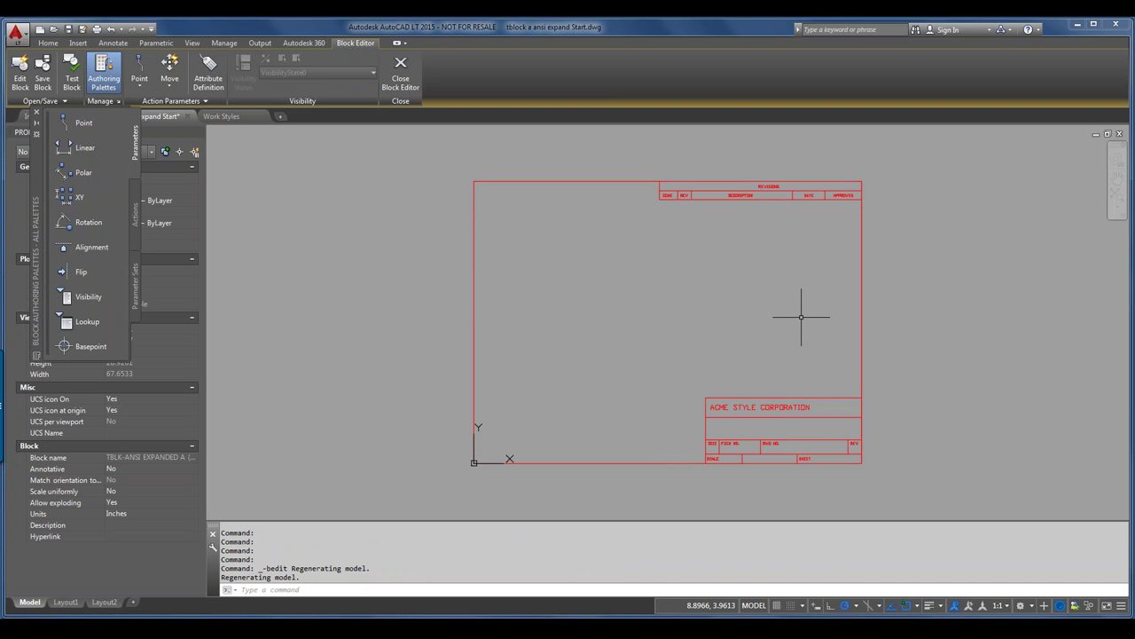
- Bring up the Block Editor's shortcut menu over the drawing area
right_click(616, 271)
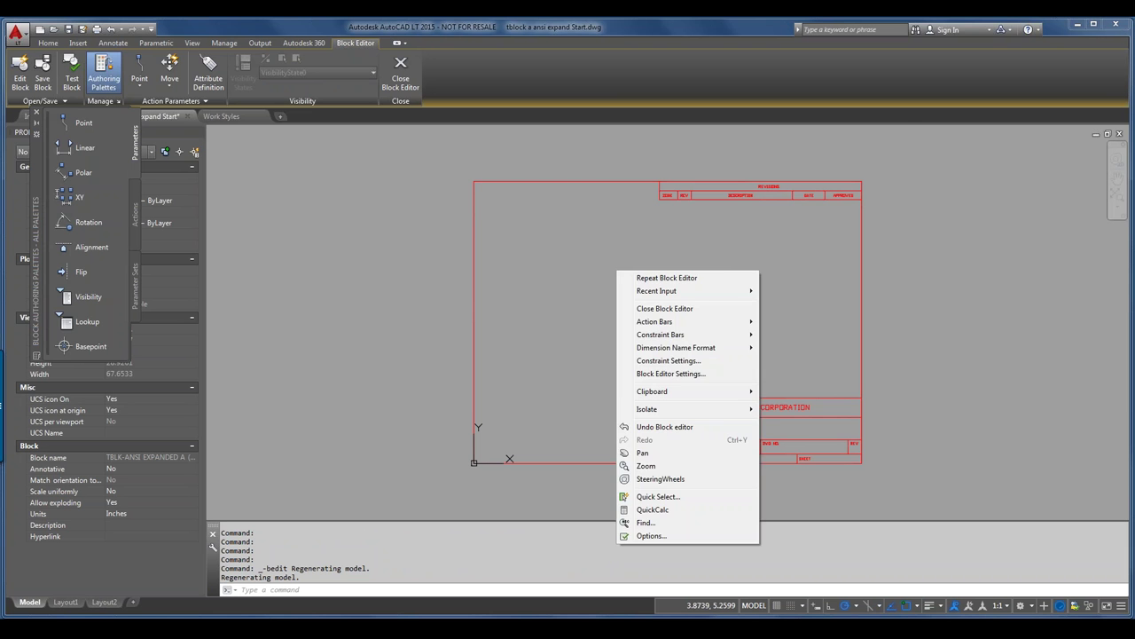
right_click(613, 326)
right_click(613, 325)
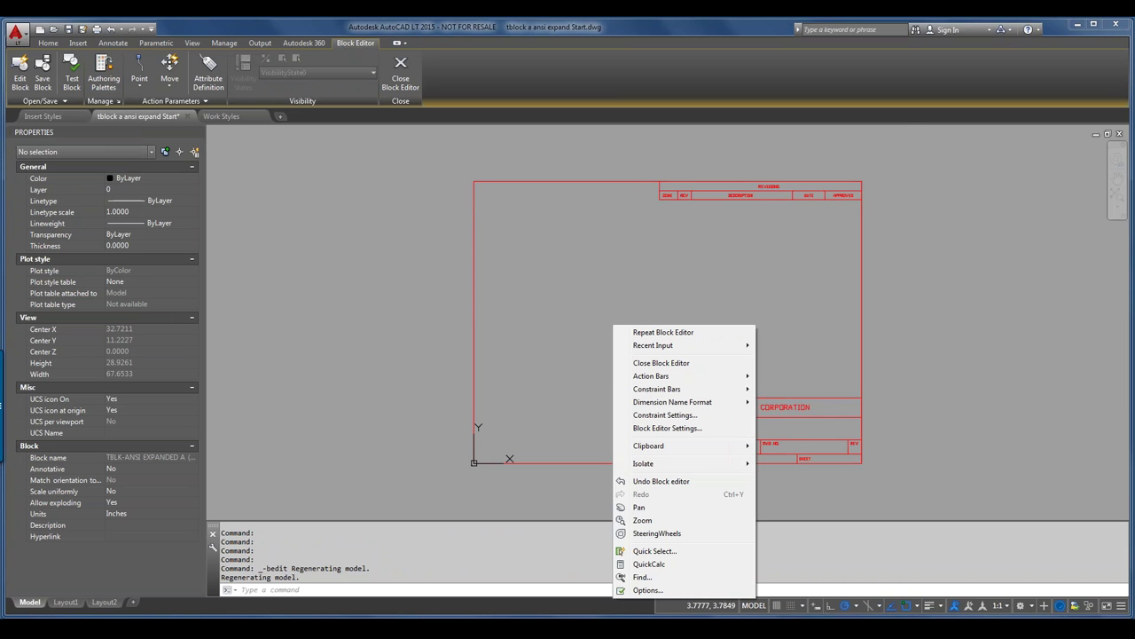
- Quick Select all Text objects whose Height equals .065
left_click(657, 550)
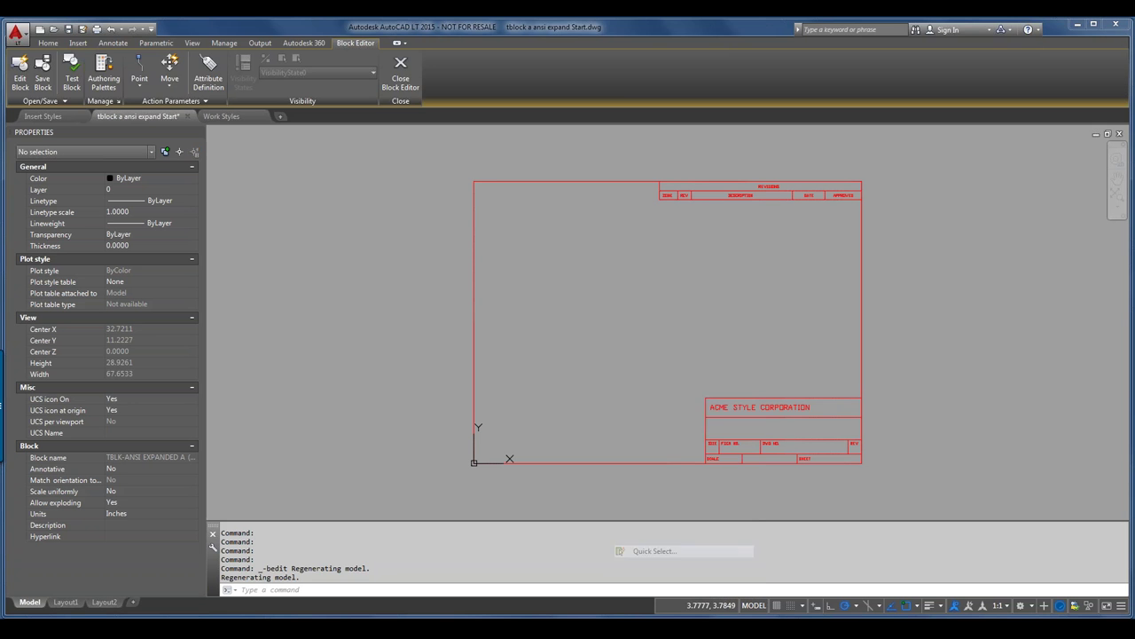
left_click(612, 208)
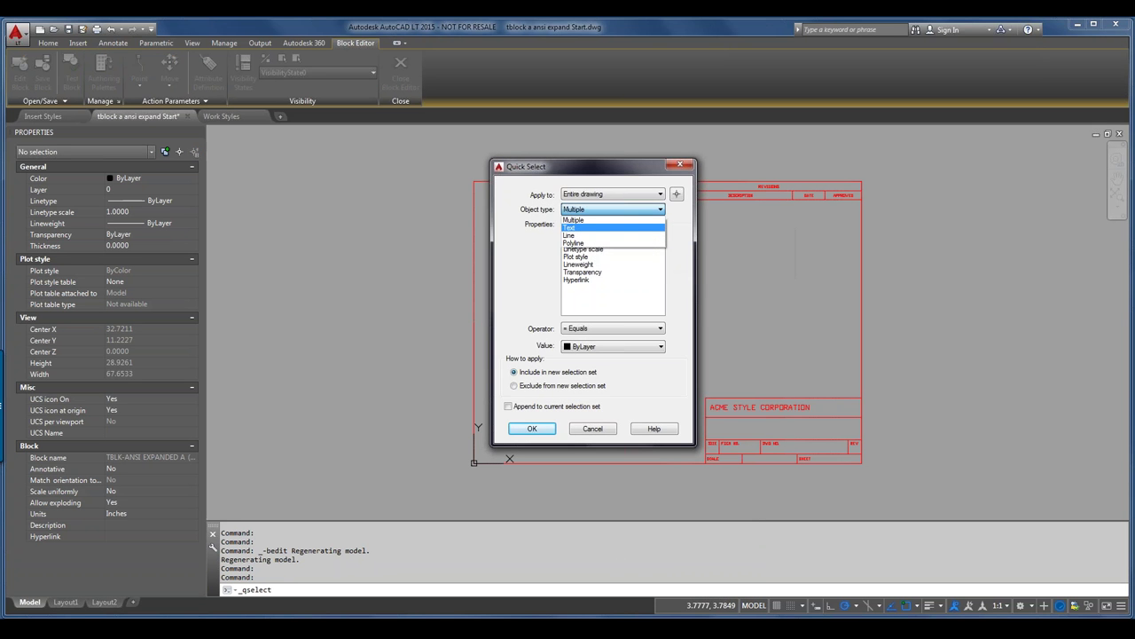
left_click(581, 227)
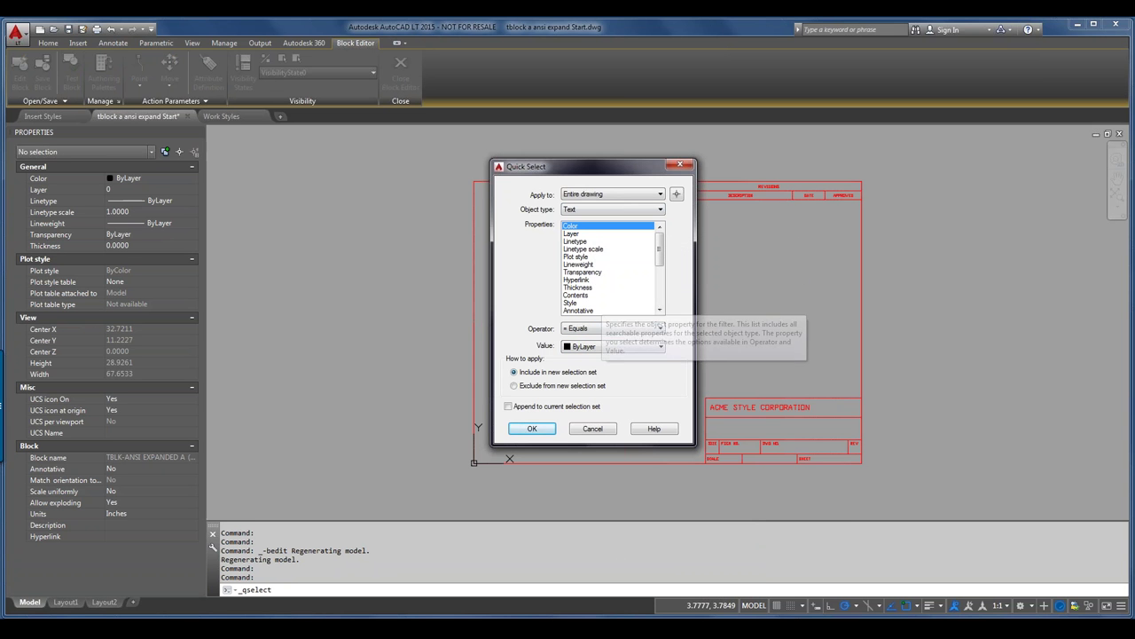
scroll(661, 259, "down", 1)
scroll(661, 259, "down", 1)
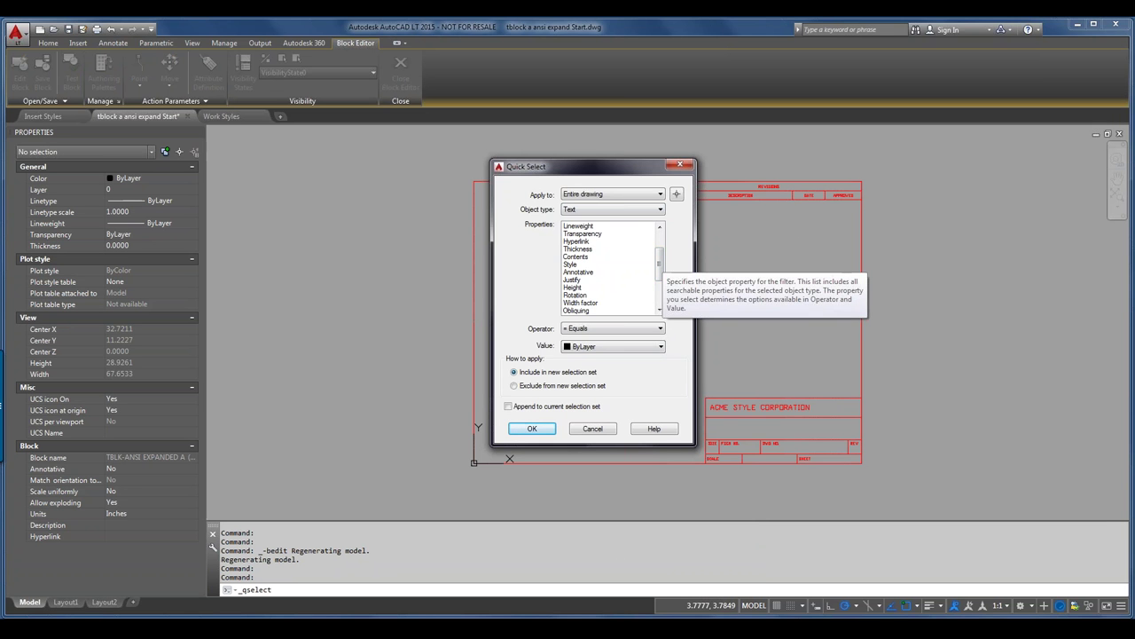
scroll(661, 263, "down", 1)
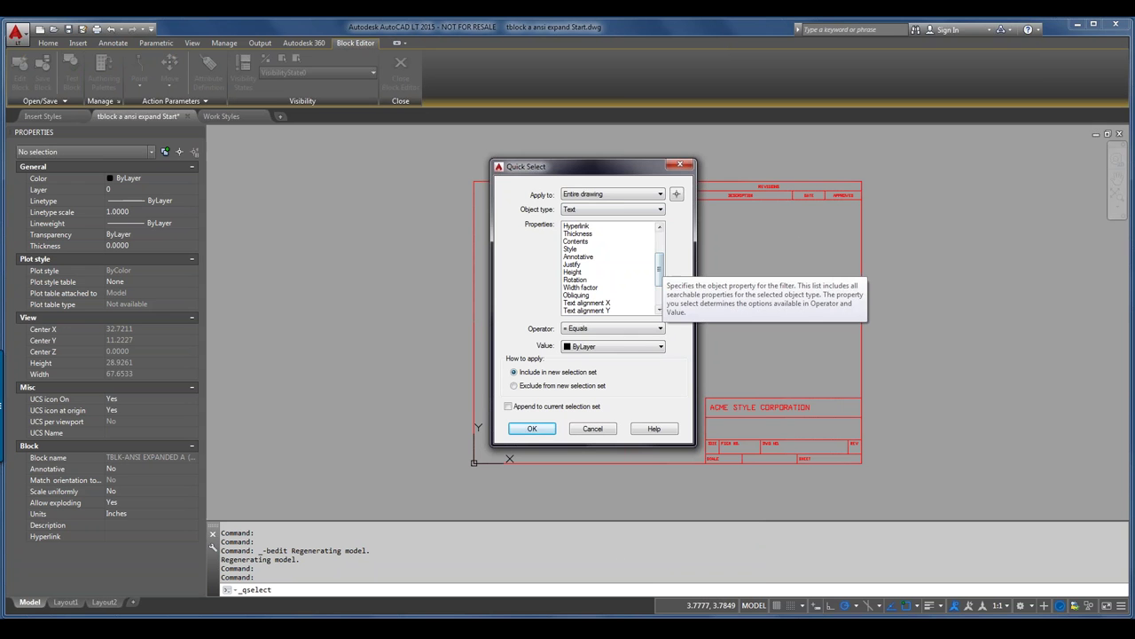
left_click(585, 272)
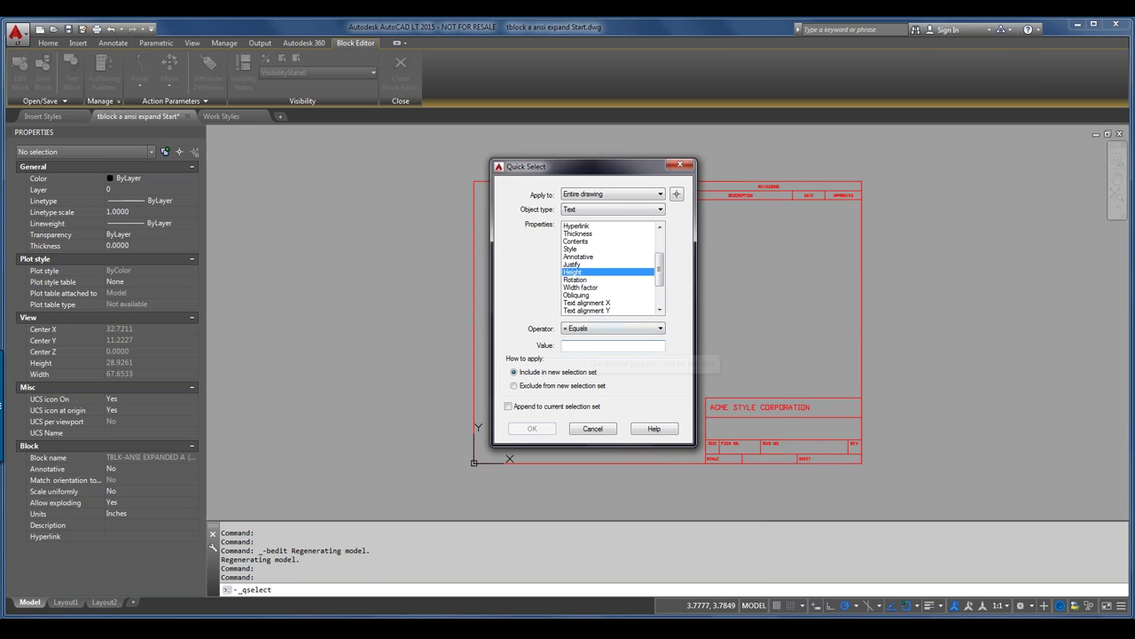
type(".065")
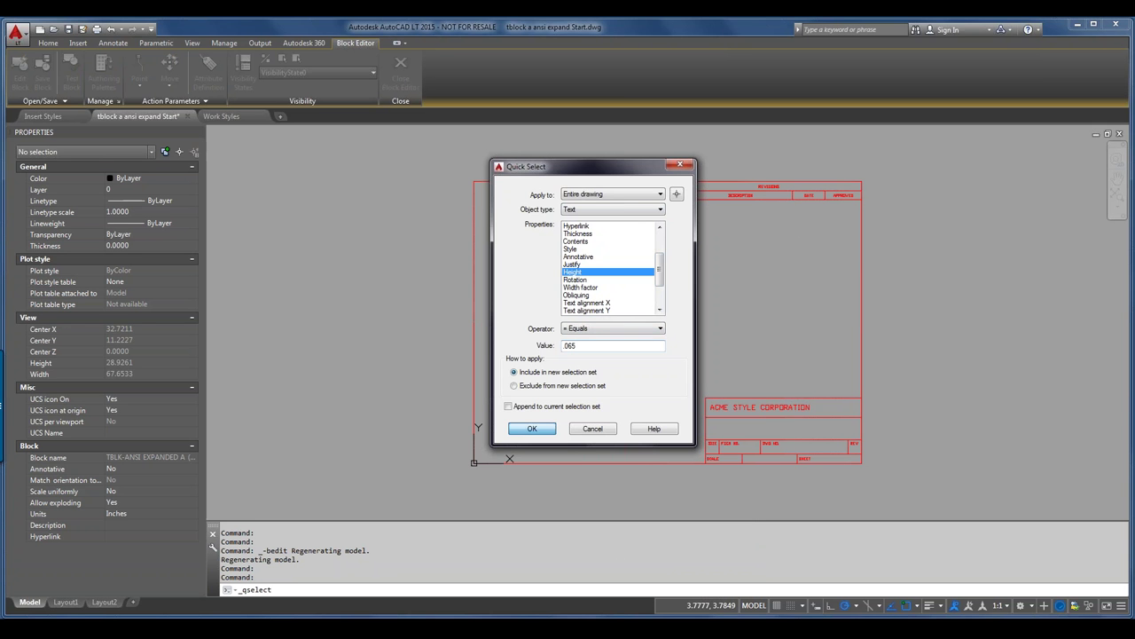
left_click(532, 428)
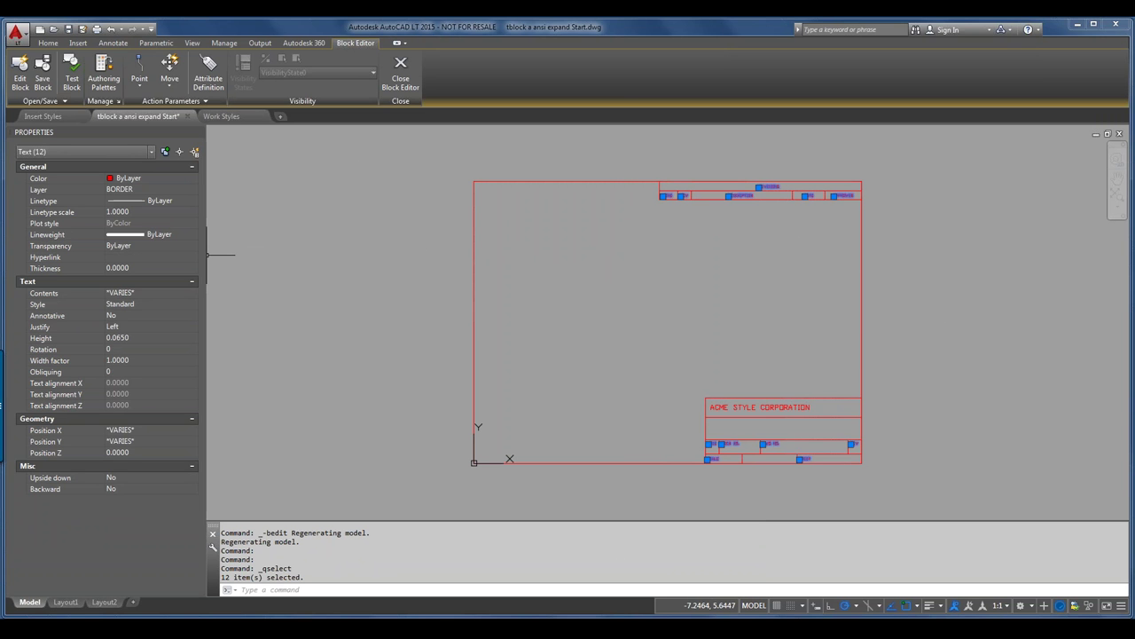
- Assign Tblk-title to the 12 selected labels, deselect, and view the SIZE, FSCM NO. row
left_click(151, 305)
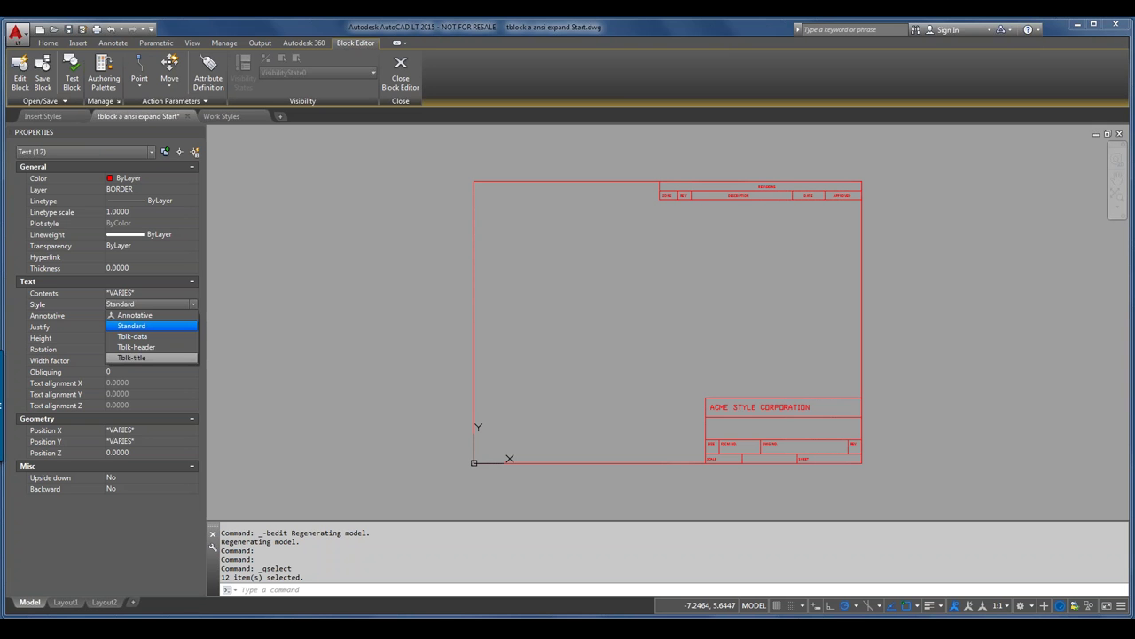
left_click(142, 357)
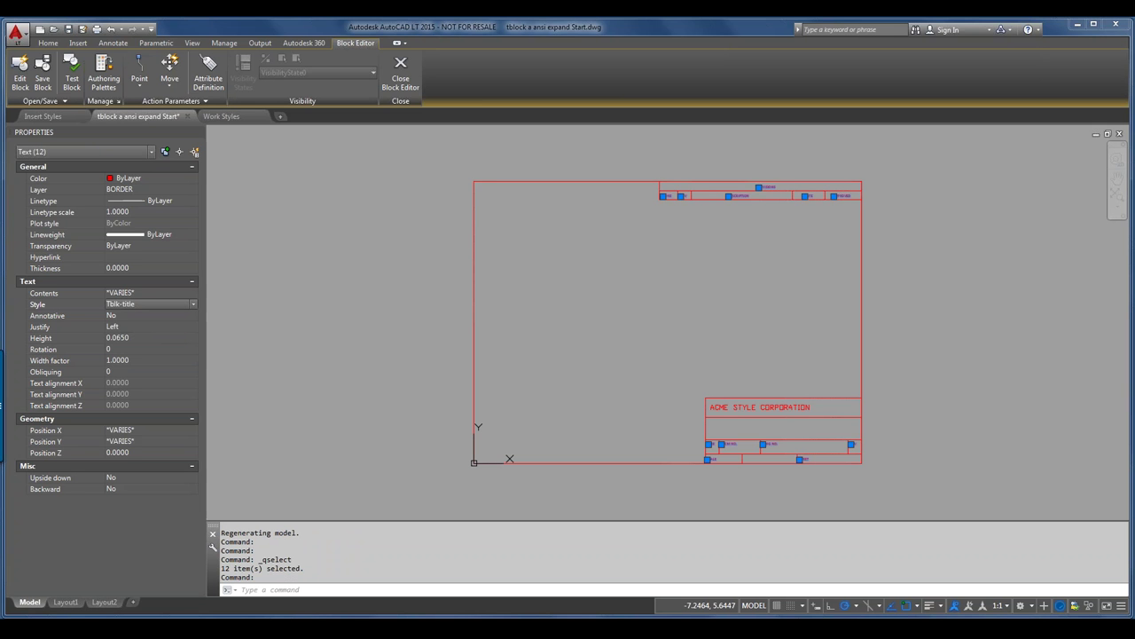
key("Escape")
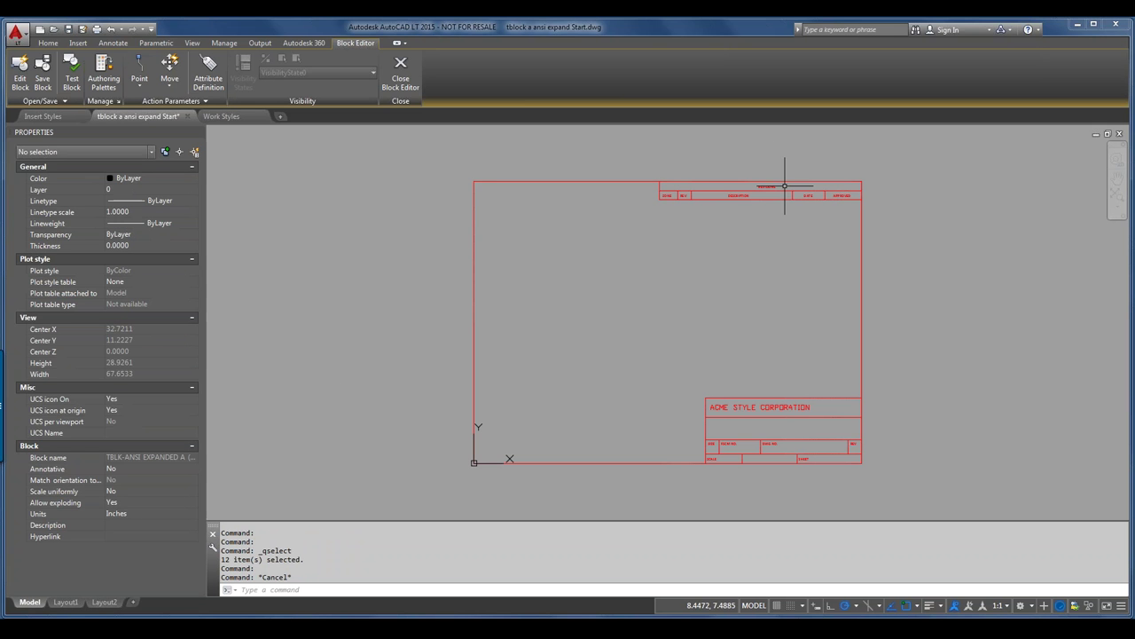
scroll(734, 406, "up", 10)
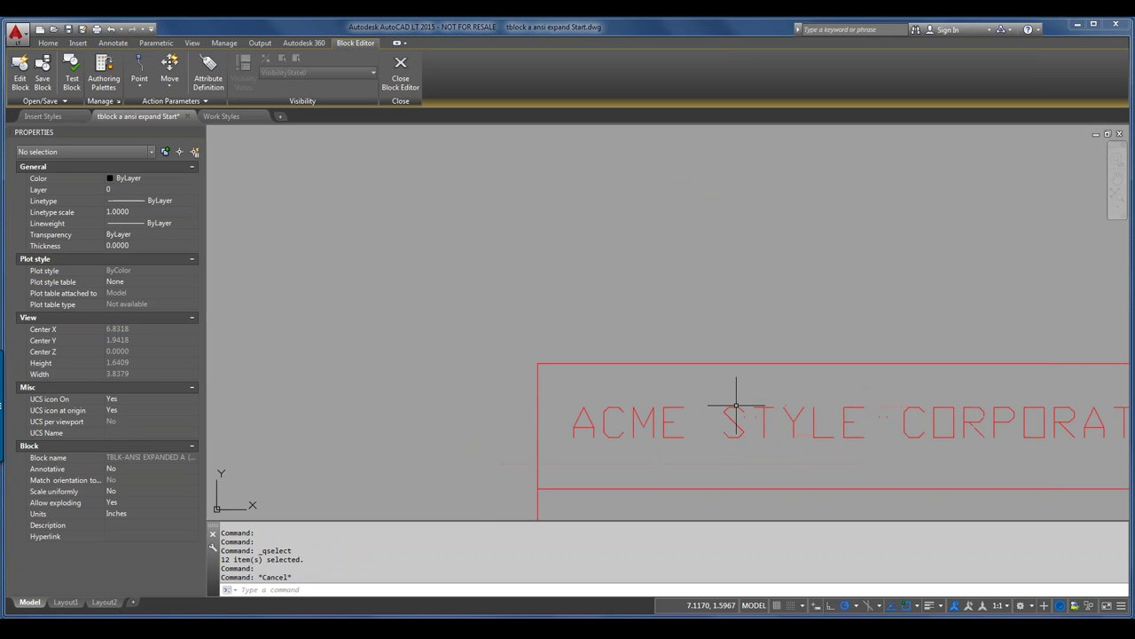
middle_click_drag(740, 398, 716, 228)
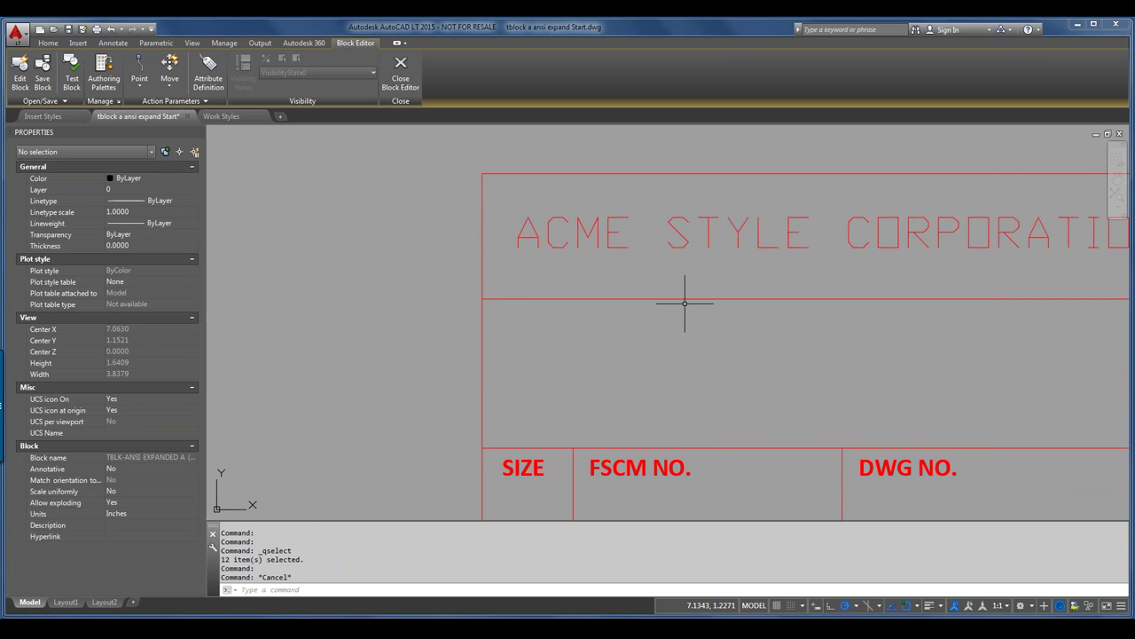
scroll(684, 302, "down", 2)
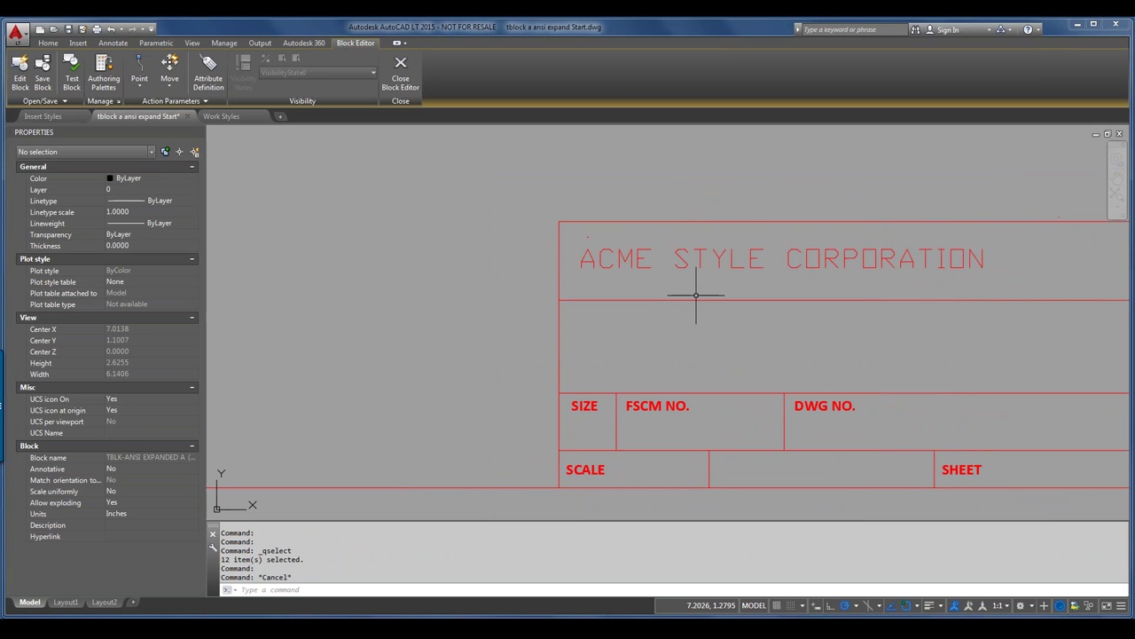
- Set the ACME STYLE CORPORATION text to Tblk-header and zoom out to the whole block
left_click(701, 264)
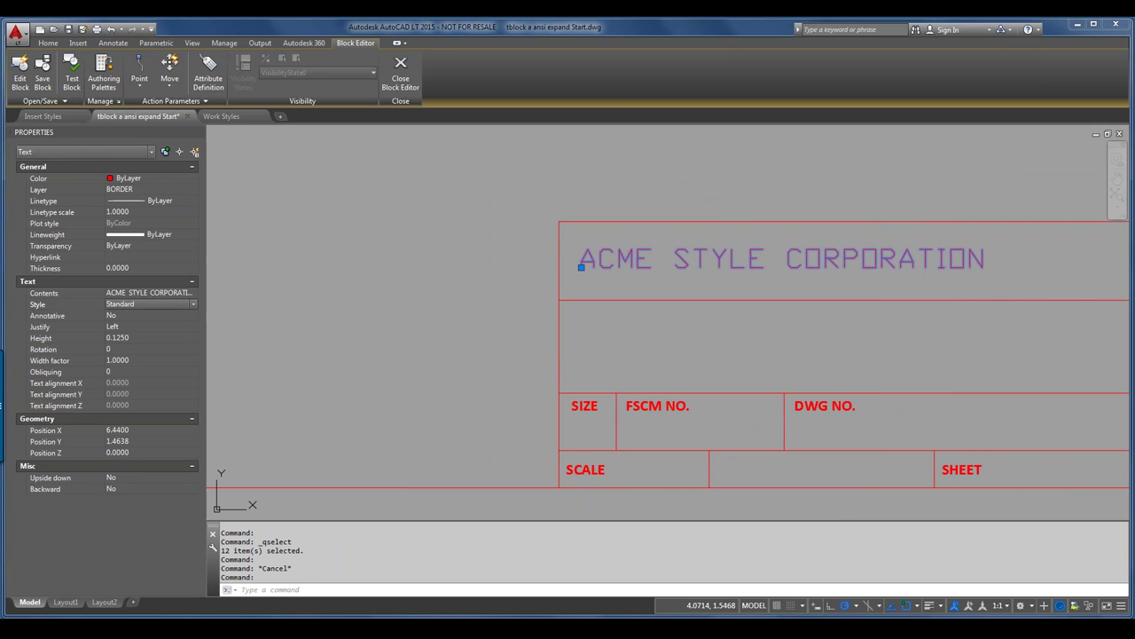
left_click(149, 303)
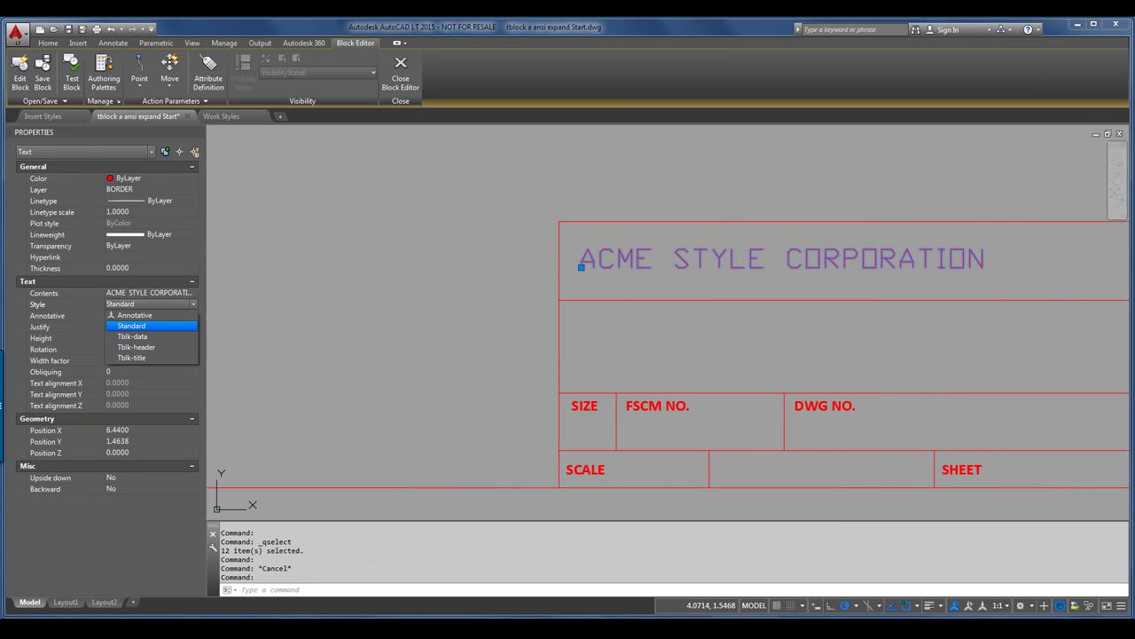
left_click(136, 347)
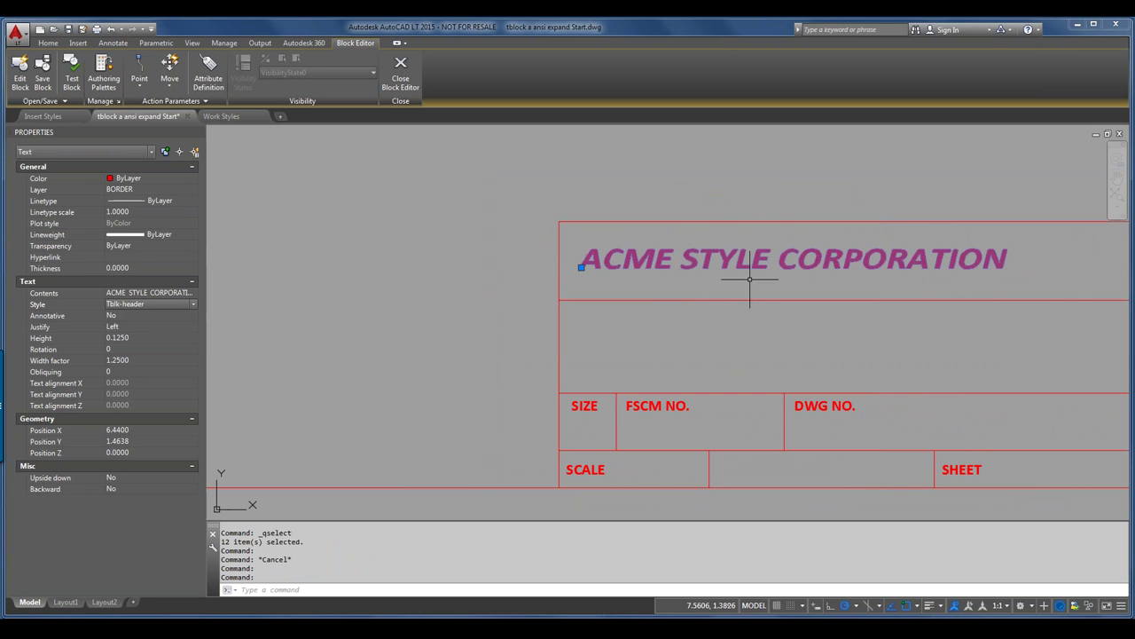
key("Escape")
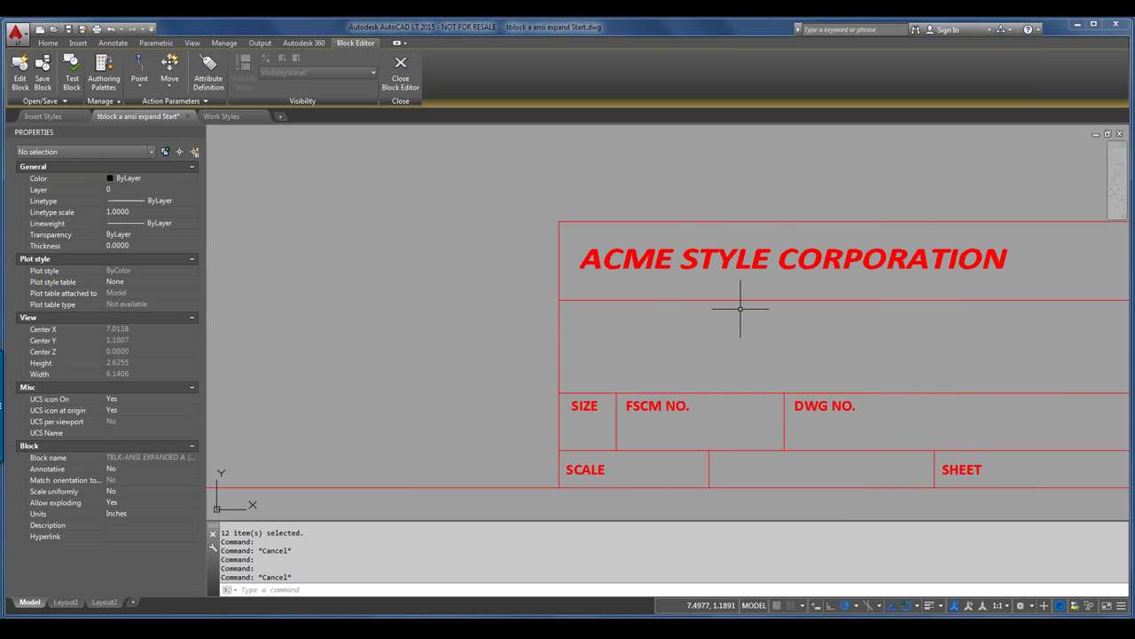
middle_click(772, 293)
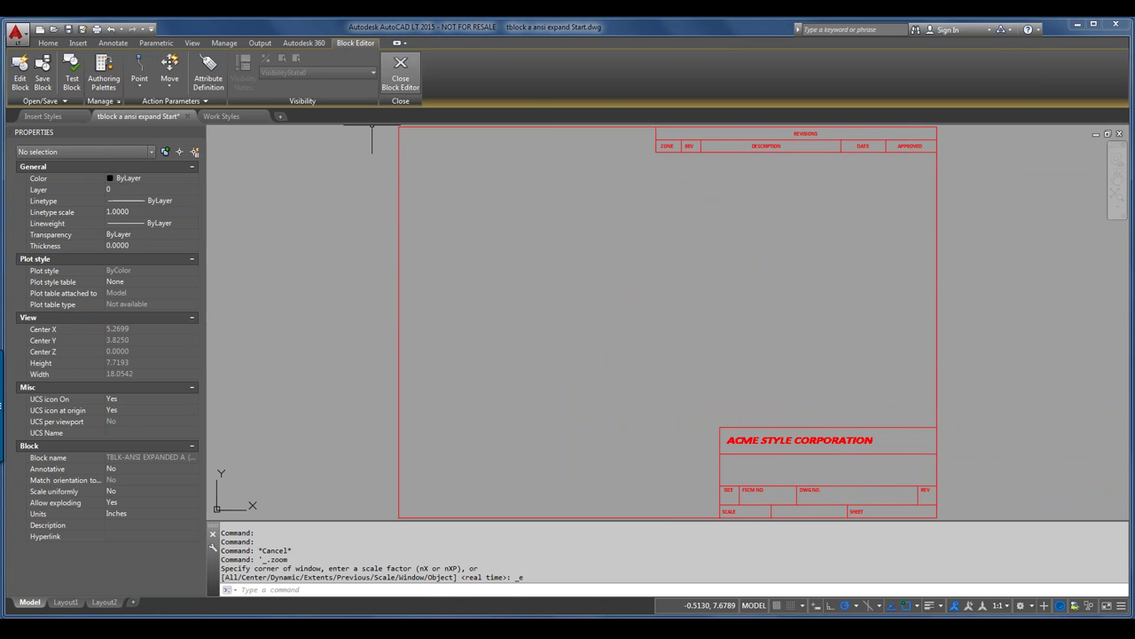
- Close the Block Editor saving the changes, and zoom into the title block's lower rows
left_click(400, 69)
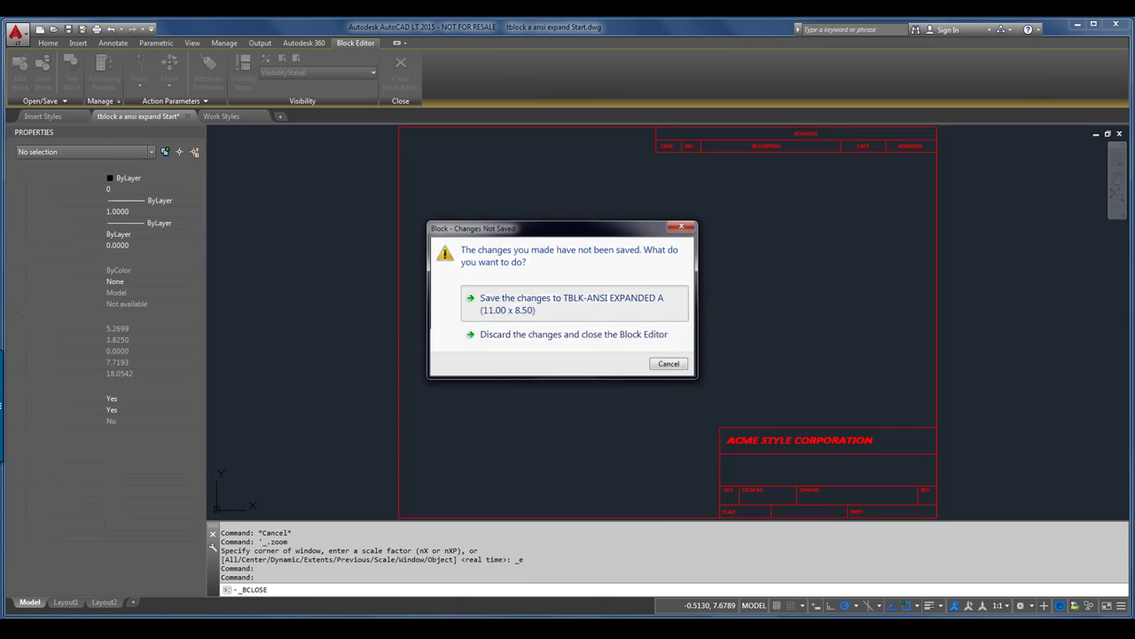
left_click(586, 303)
scroll(820, 427, "up", 2)
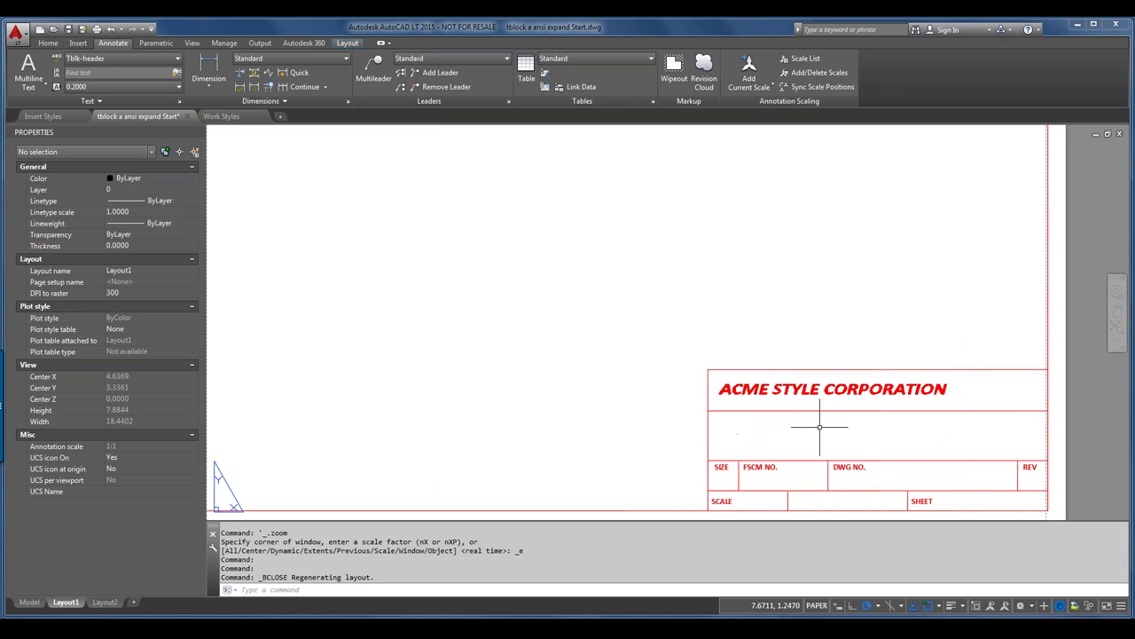
scroll(818, 427, "up", 2)
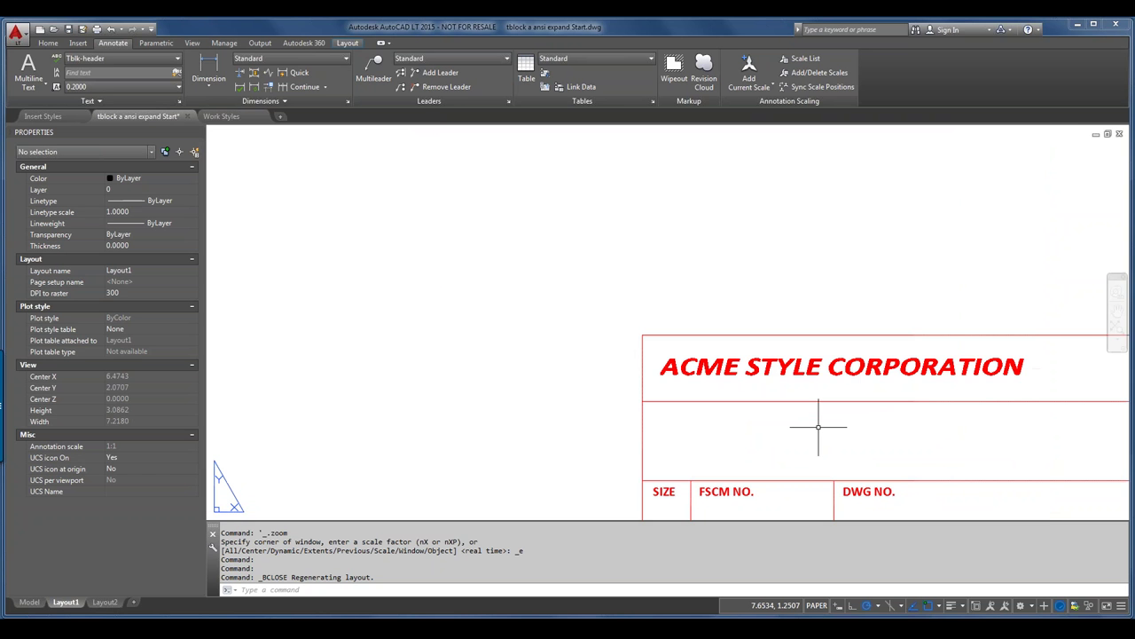
middle_click_drag(819, 426, 572, 303)
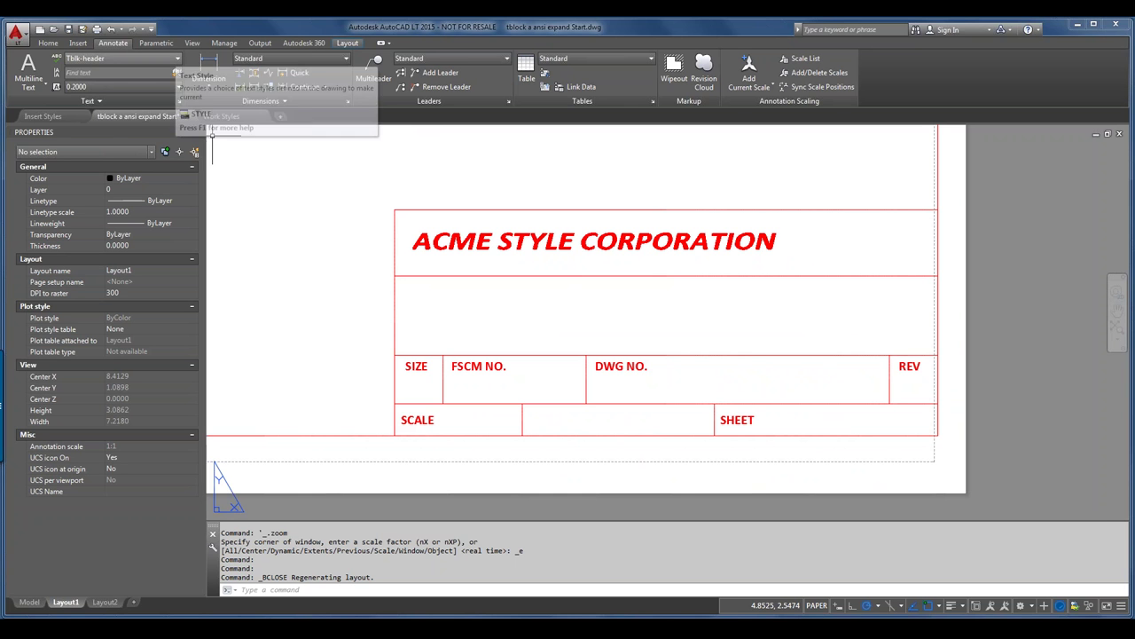
- Make Tblk-data the current text style
left_click(177, 58)
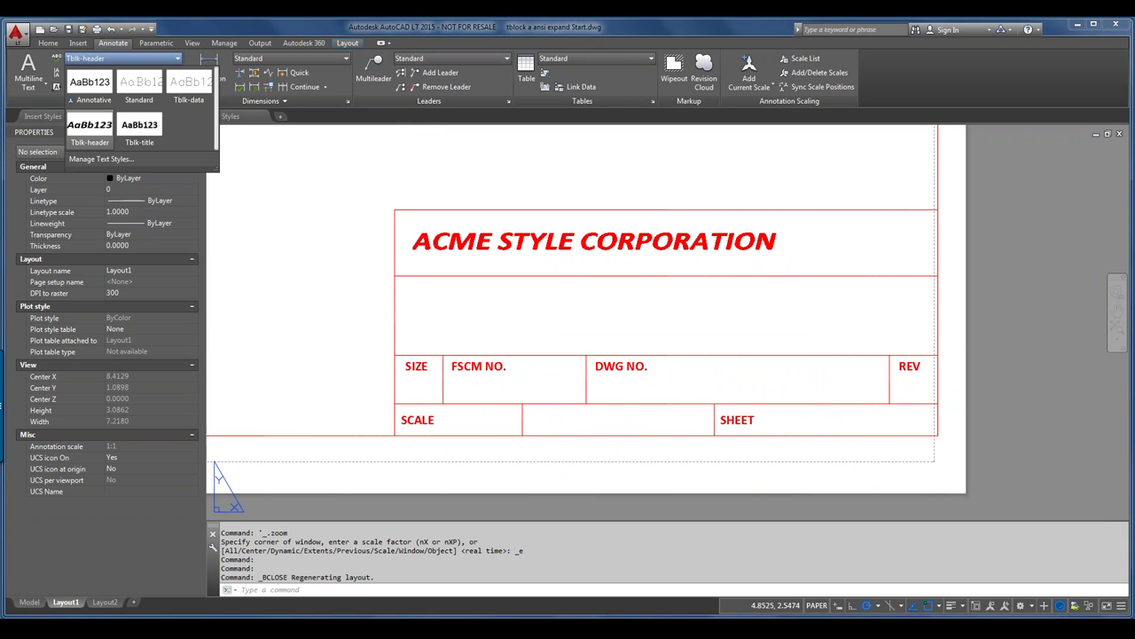
left_click(189, 84)
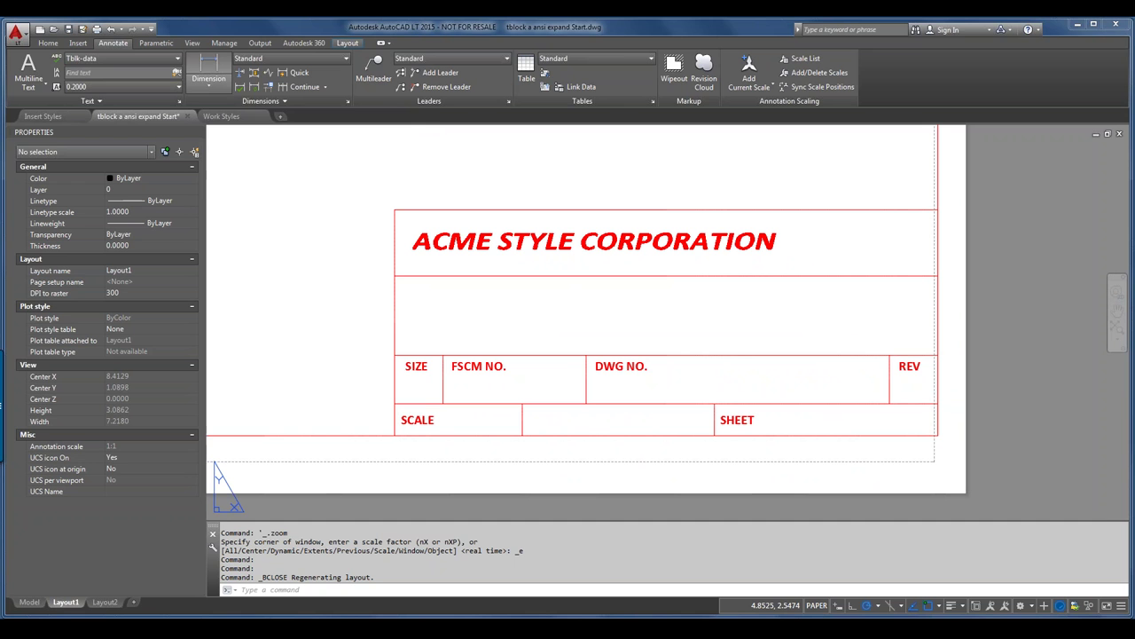
left_click(29, 83)
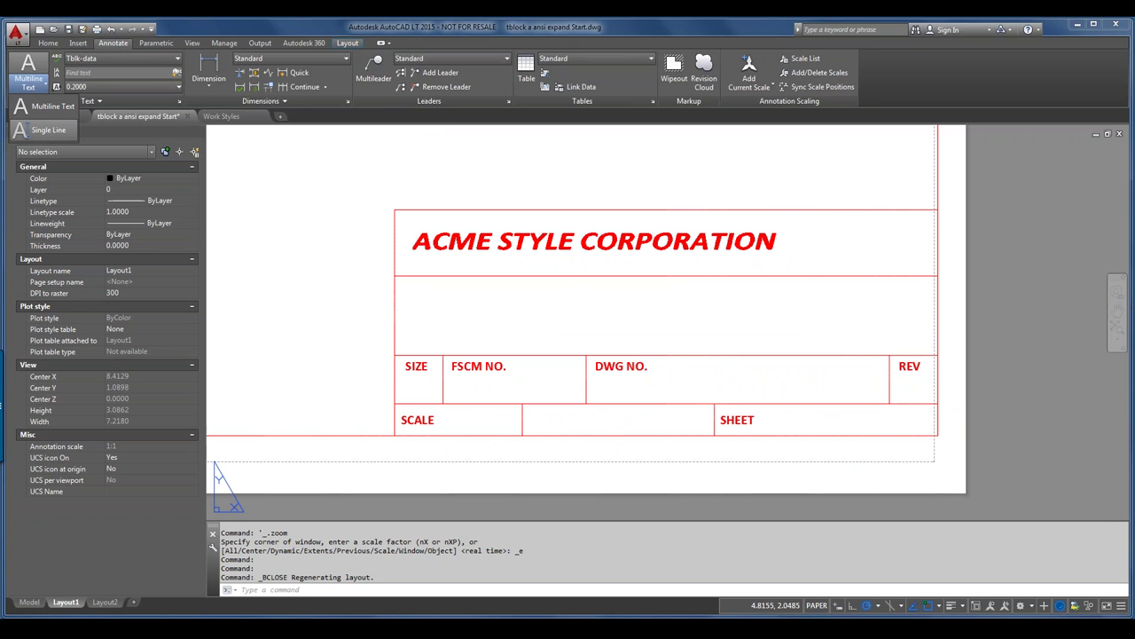
- Place single-line text 'Coolest styles ever!' at 0.25 height, rotation 0, in the empty row
left_click(45, 130)
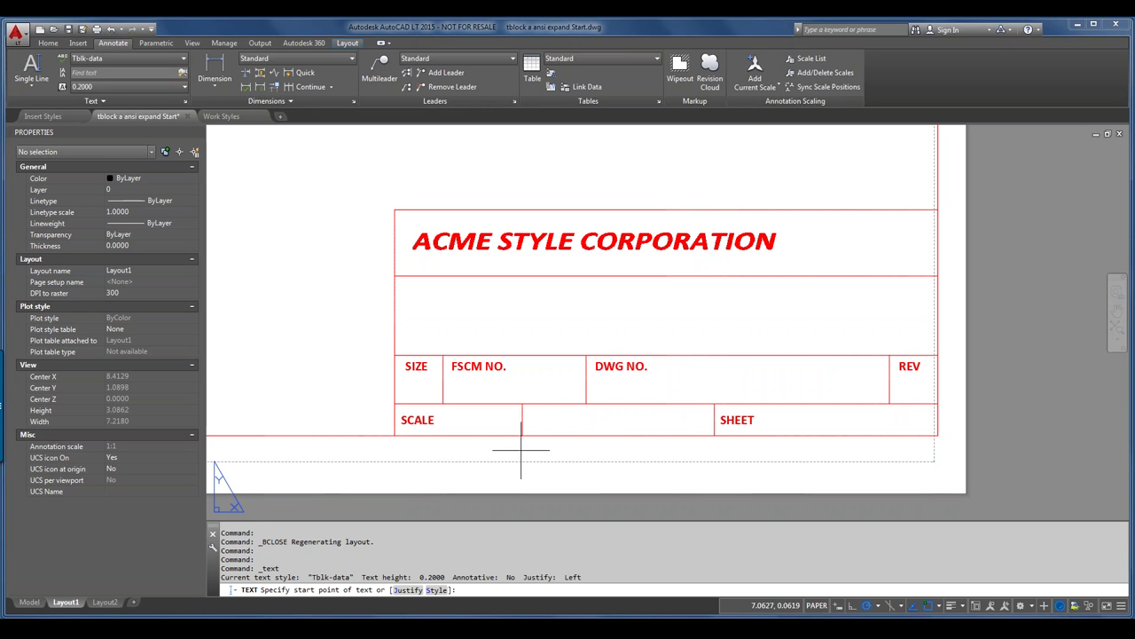
left_click(426, 310)
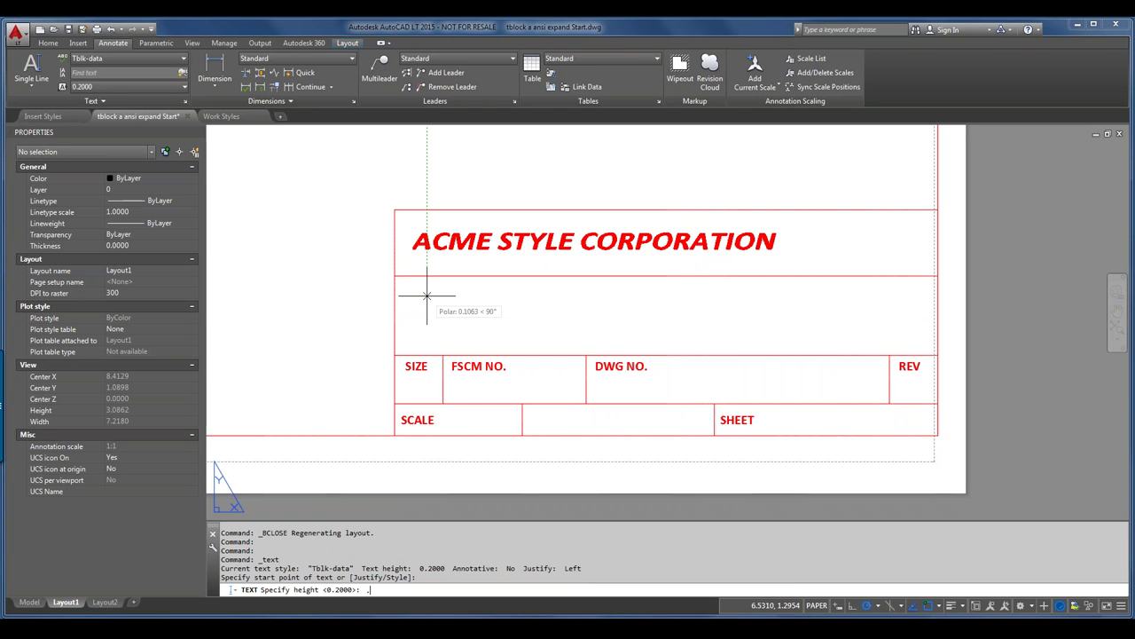
type(".2")
type("5")
key("Return")
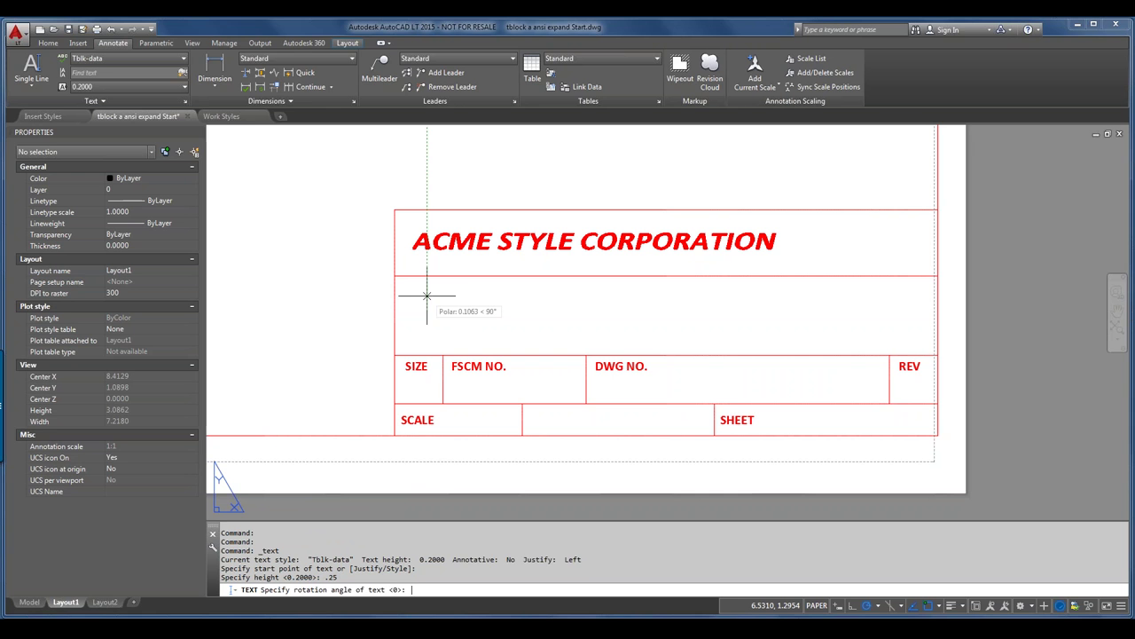
key("Return")
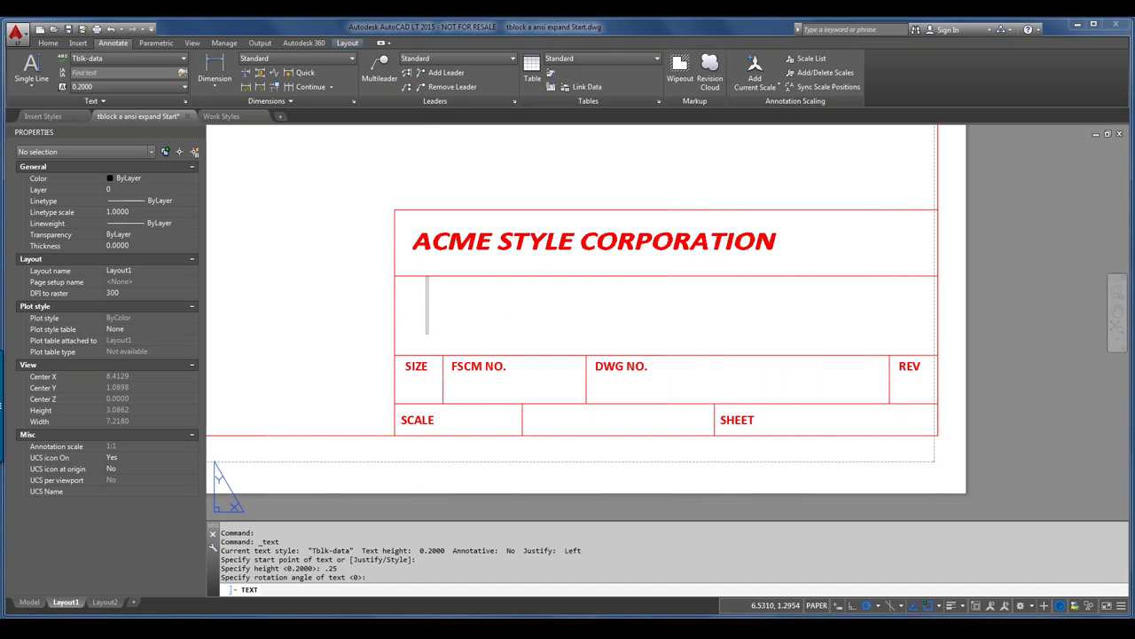
type("Coo")
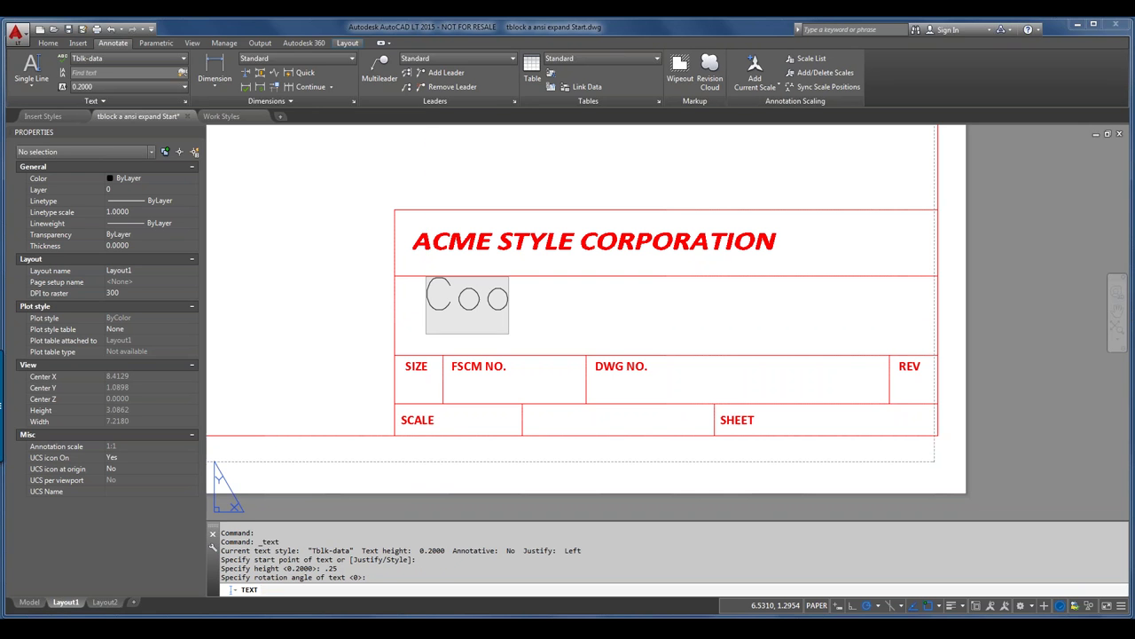
type("lest st")
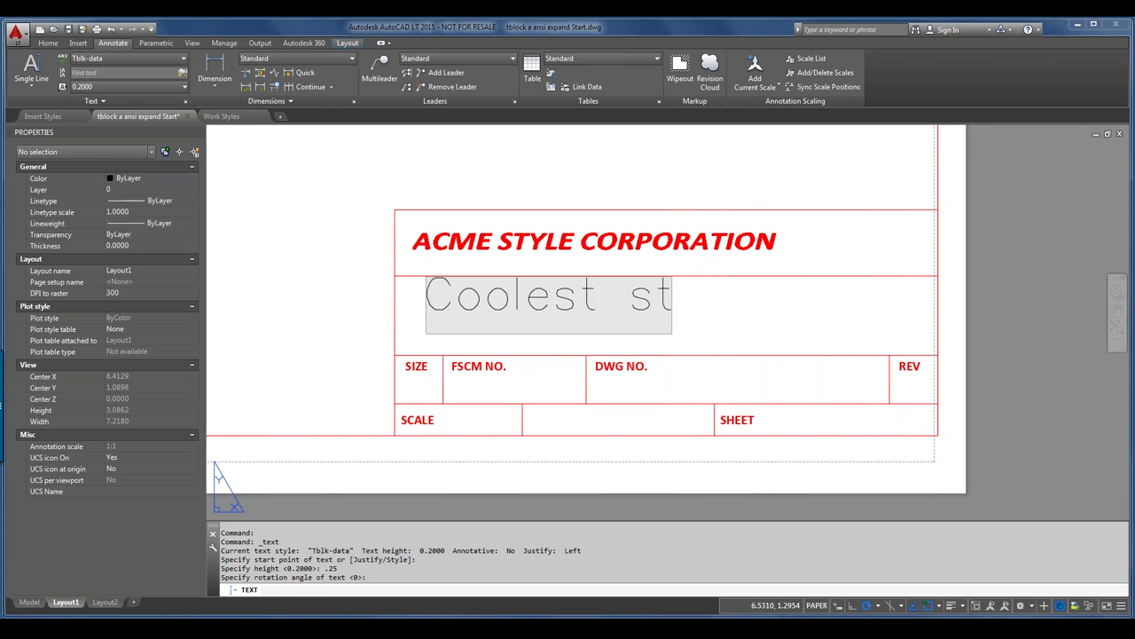
type("yles e")
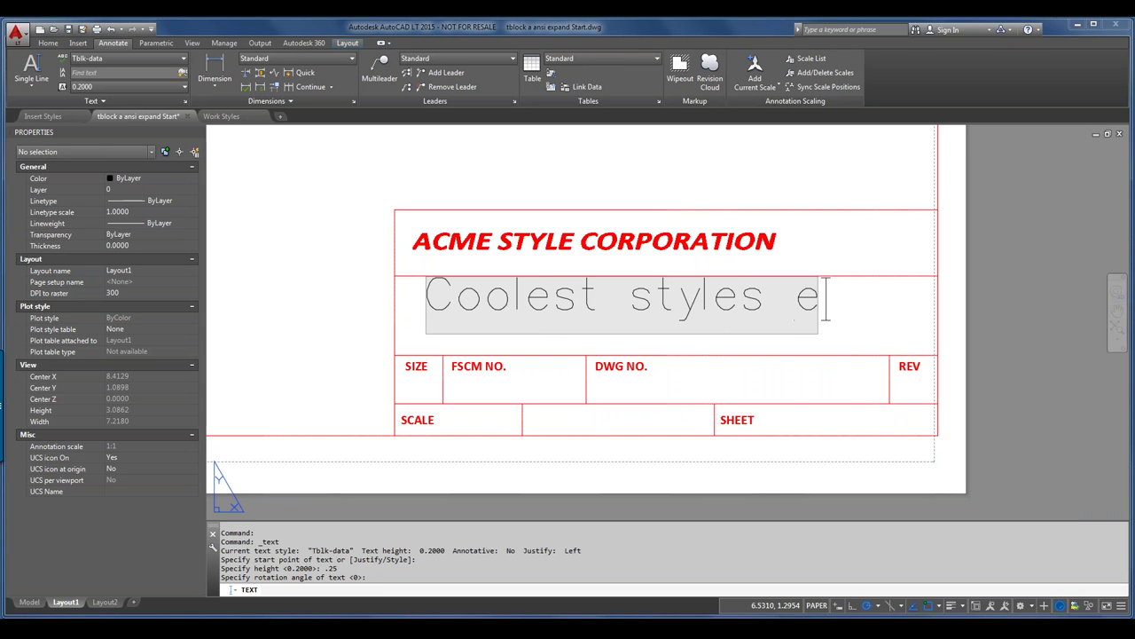
type("ver!")
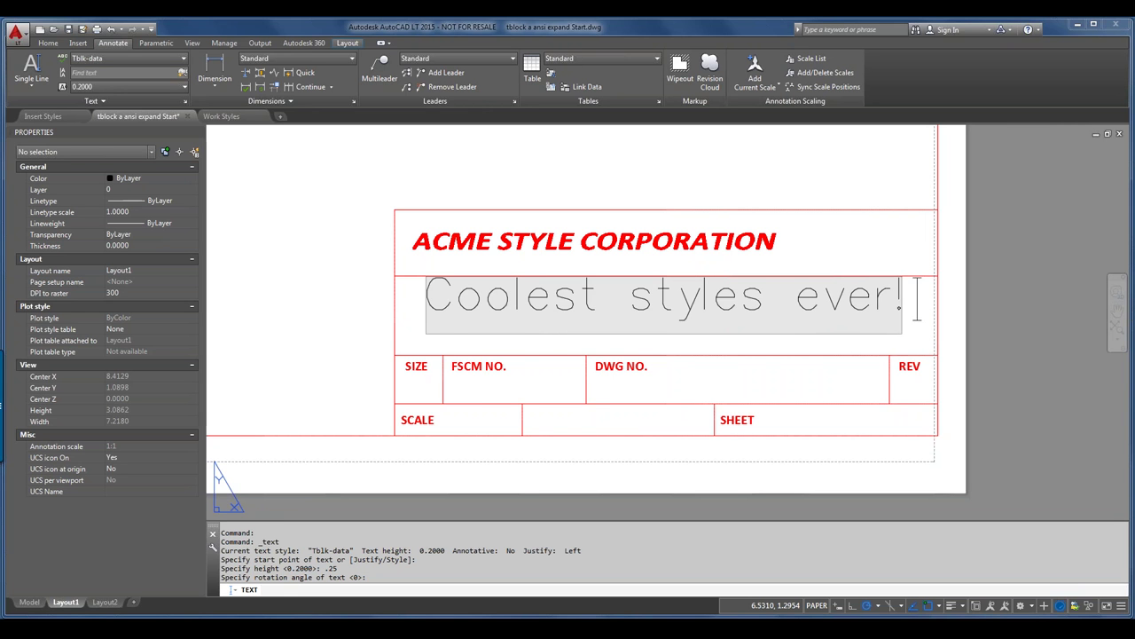
left_click(641, 394)
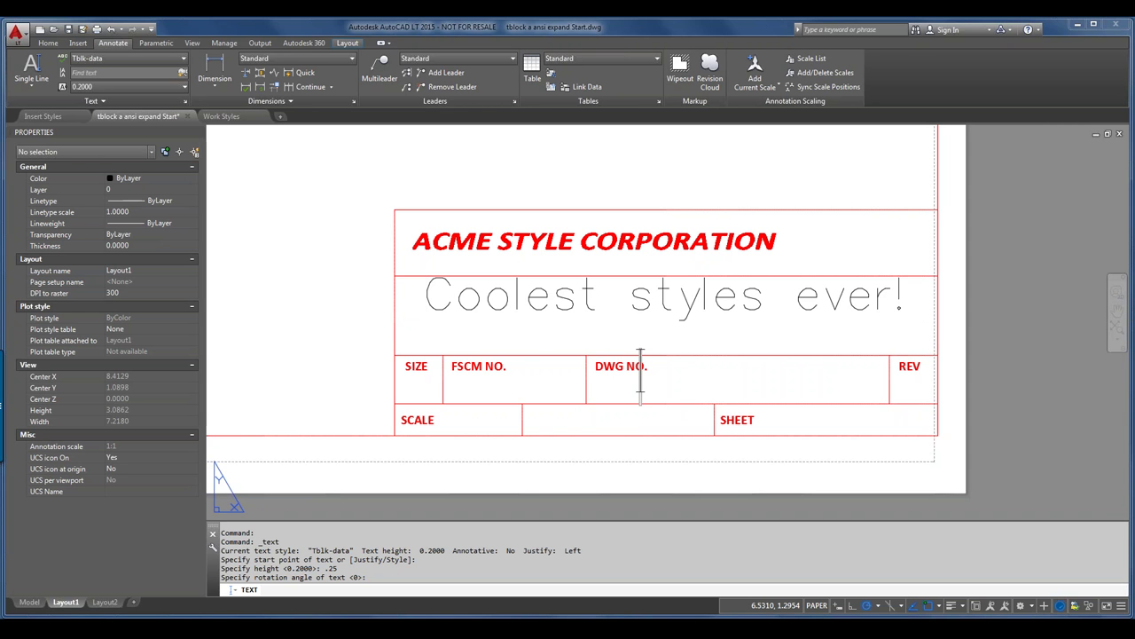
left_click(645, 324)
key("Escape")
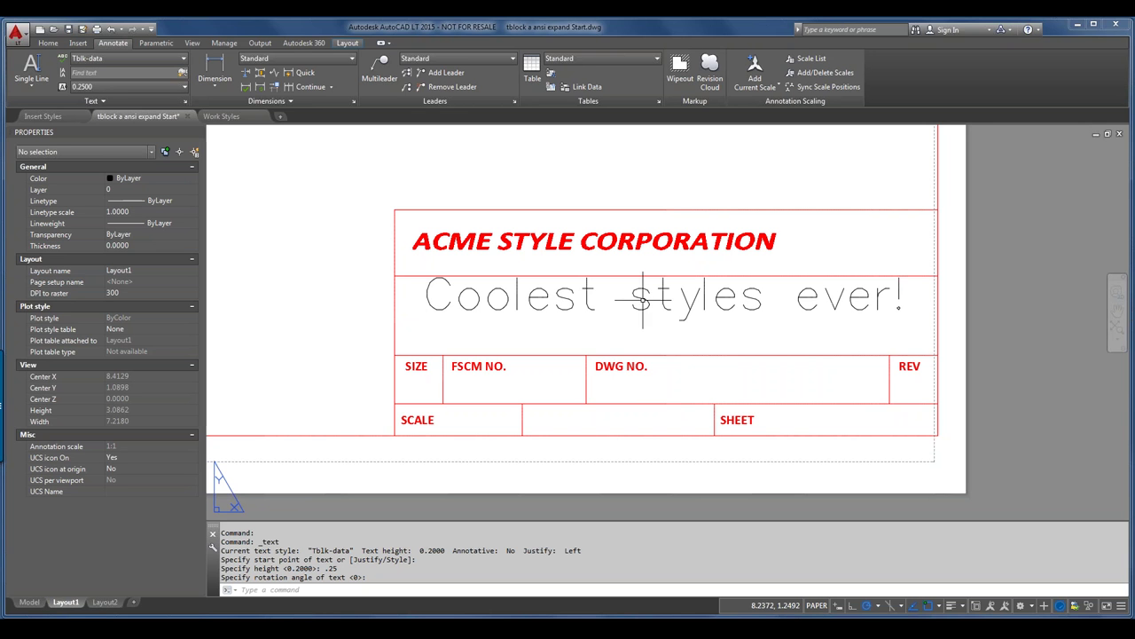
left_click(690, 304)
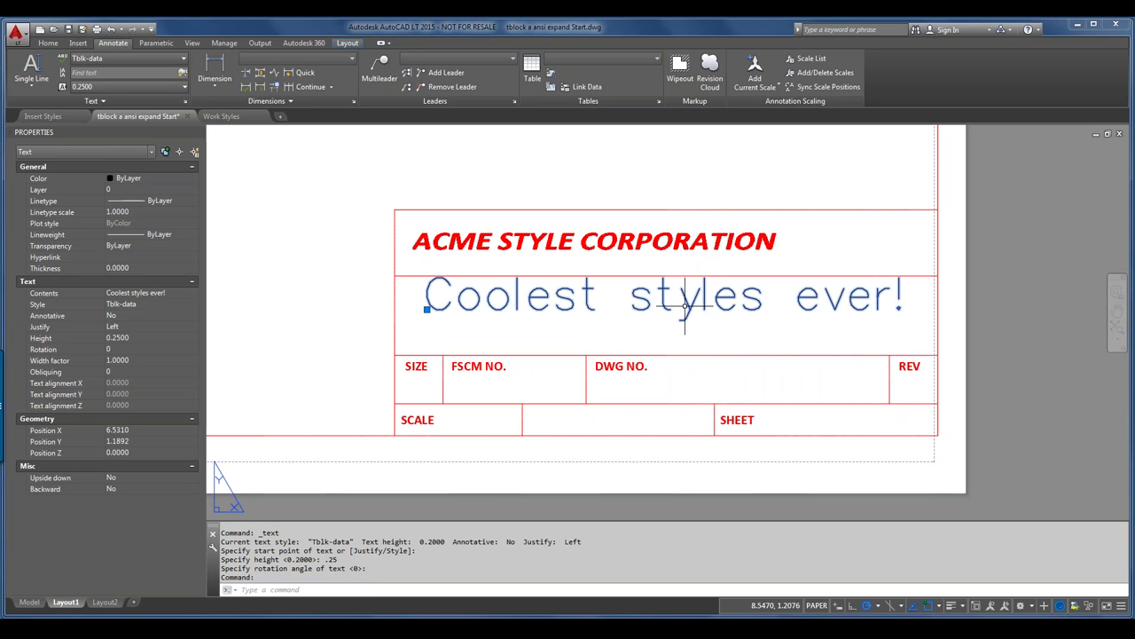
key("Escape")
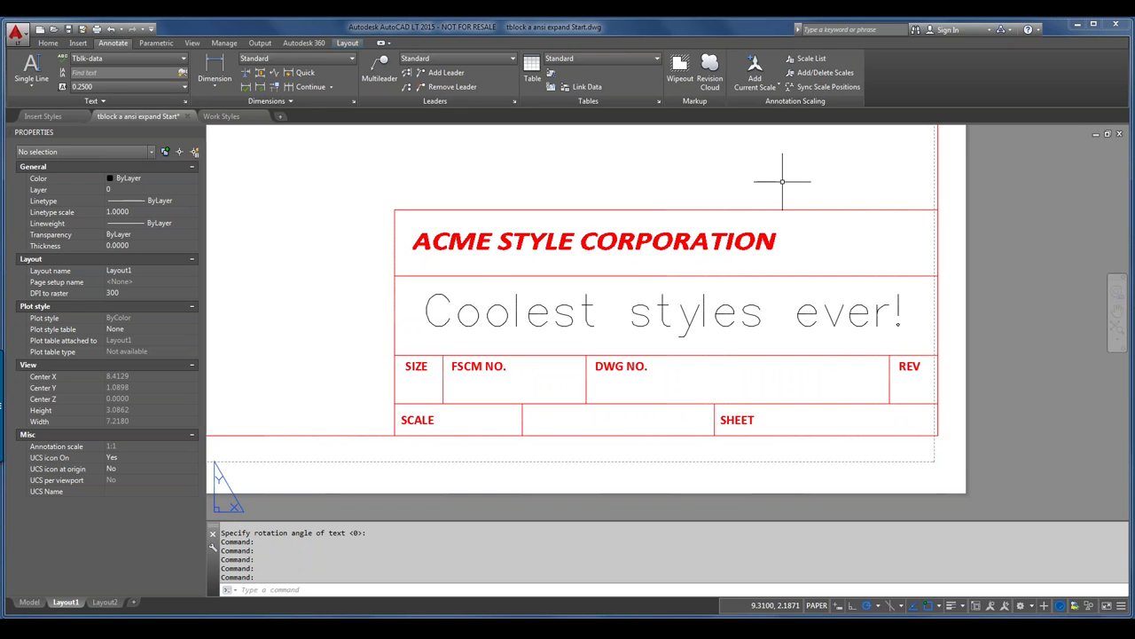
- Pan and zoom out to see the whole layout sheet and its title block
middle_click_drag(781, 183, 887, 461)
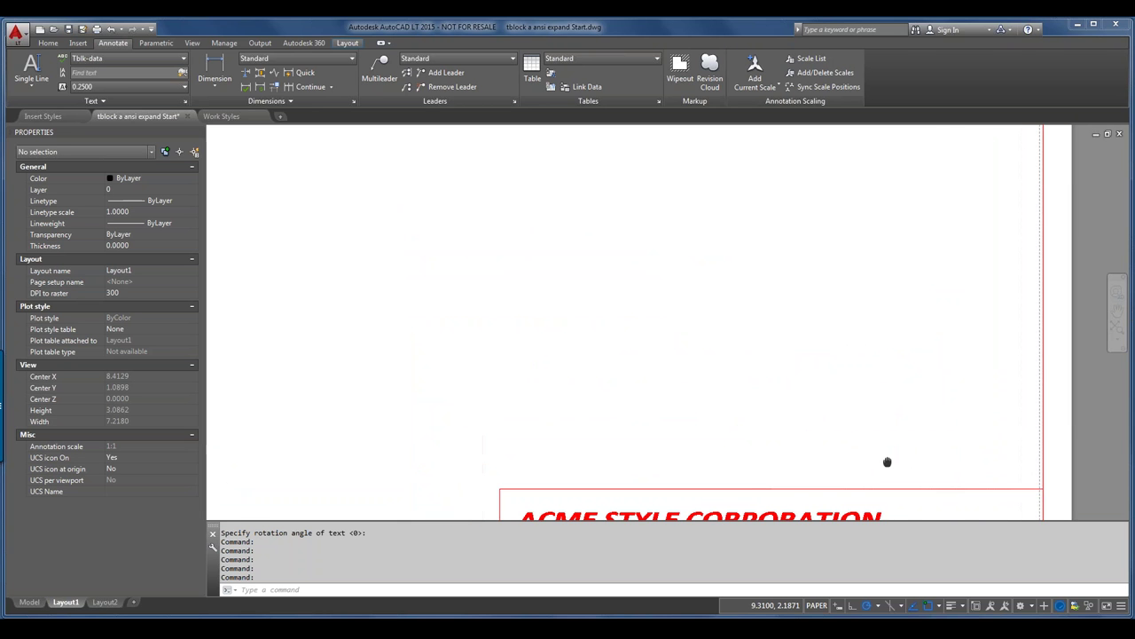
middle_click_drag(879, 296, 884, 312)
scroll(885, 312, "down", 2)
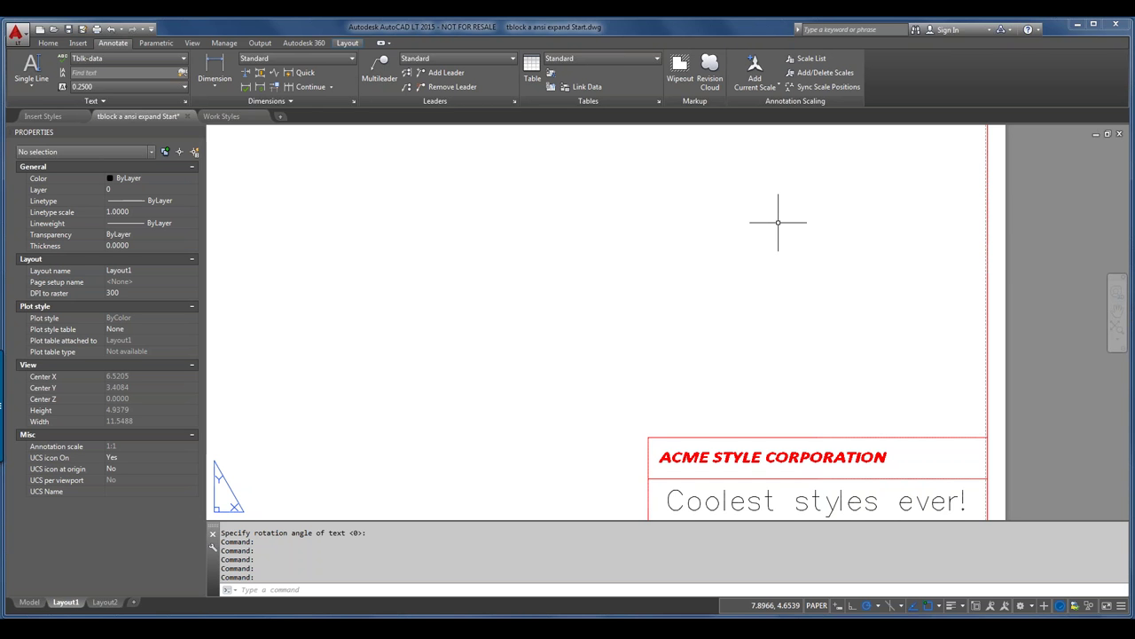
middle_click_drag(796, 222, 876, 280)
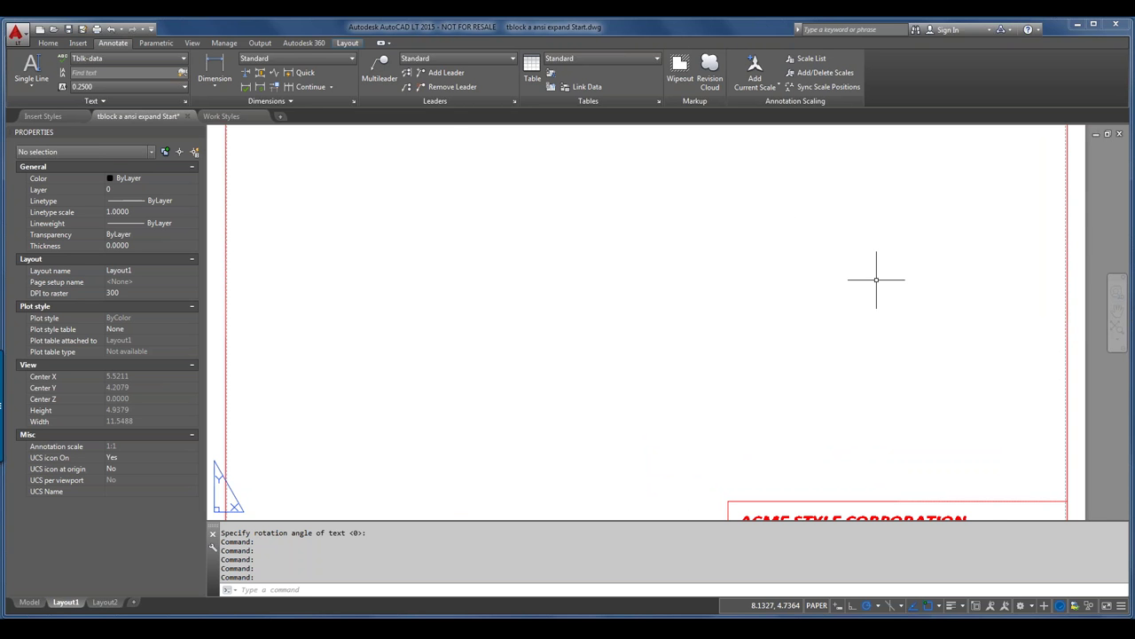
scroll(876, 280, "down", 2)
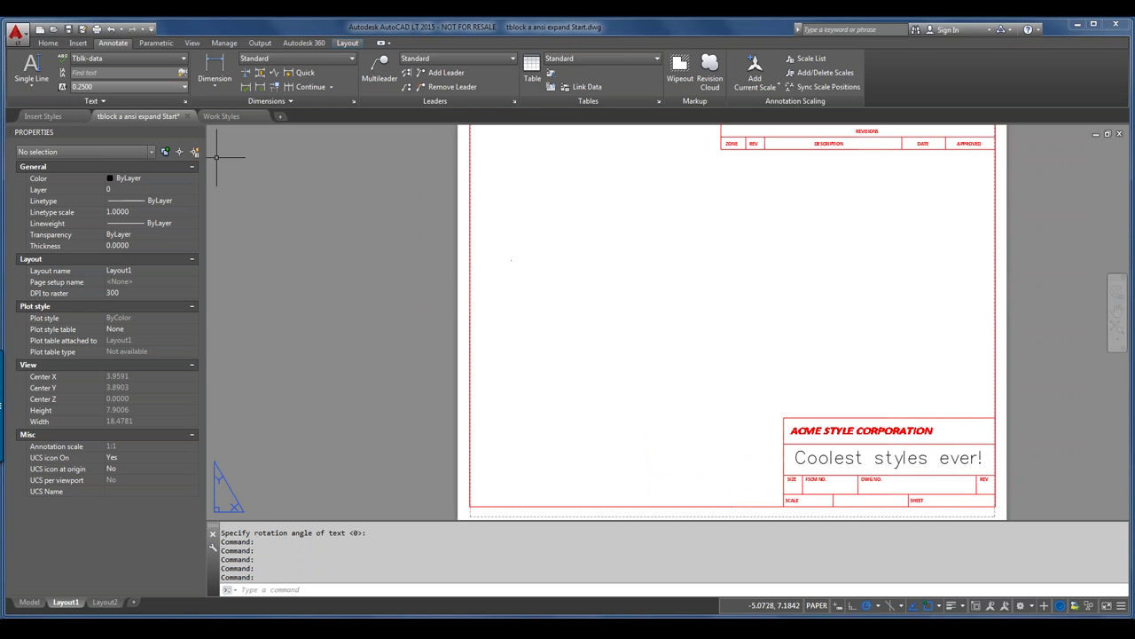
left_click(31, 82)
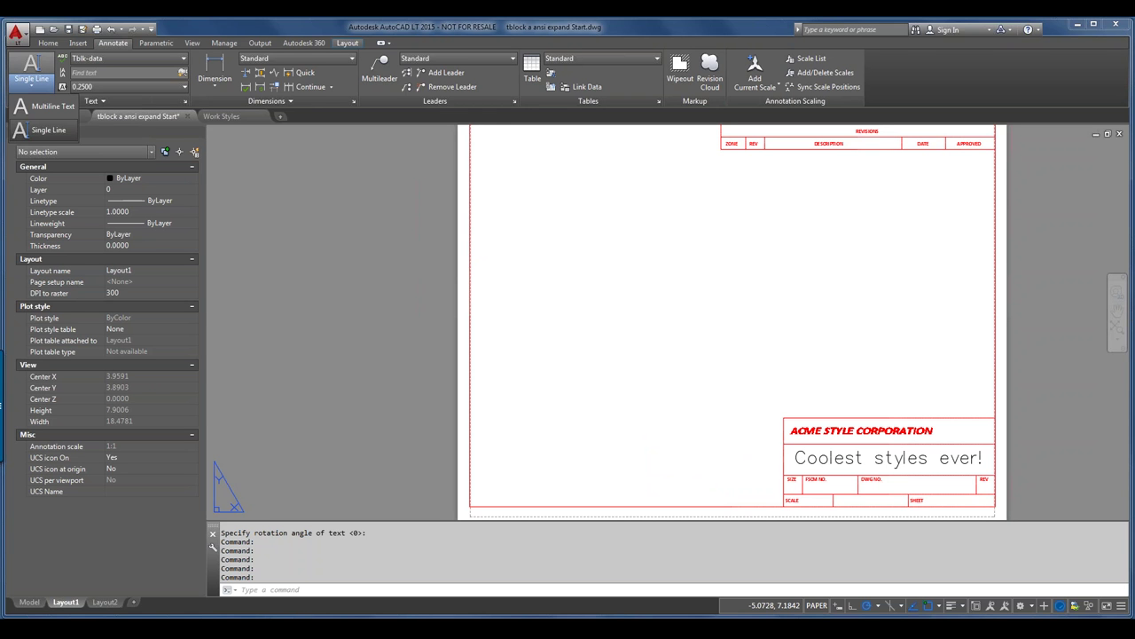
left_click(49, 105)
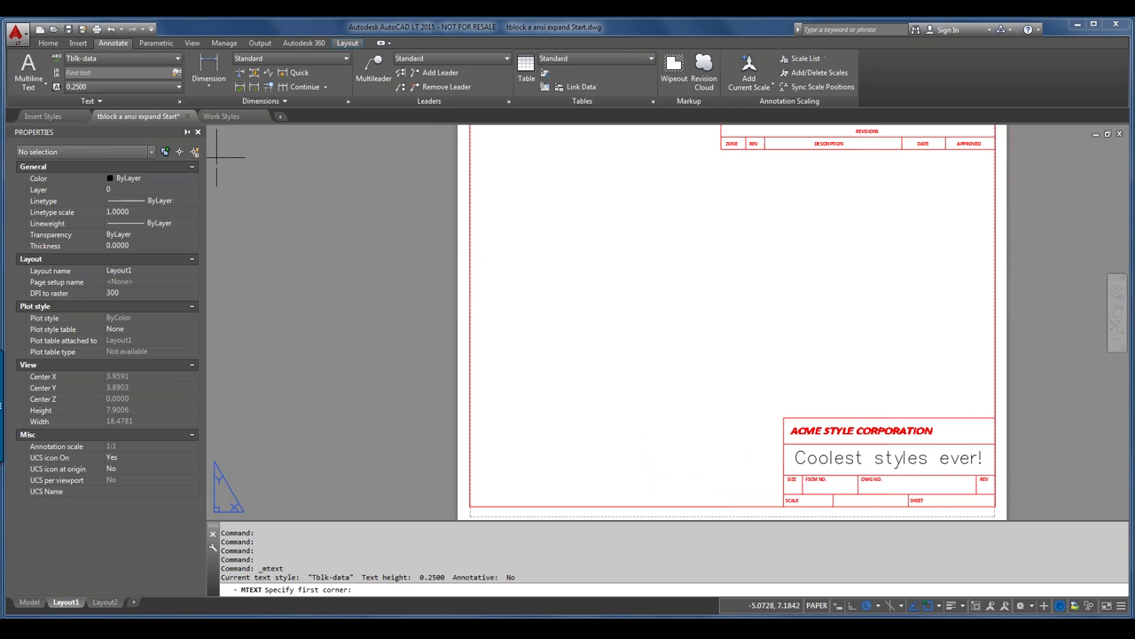
left_click(605, 178)
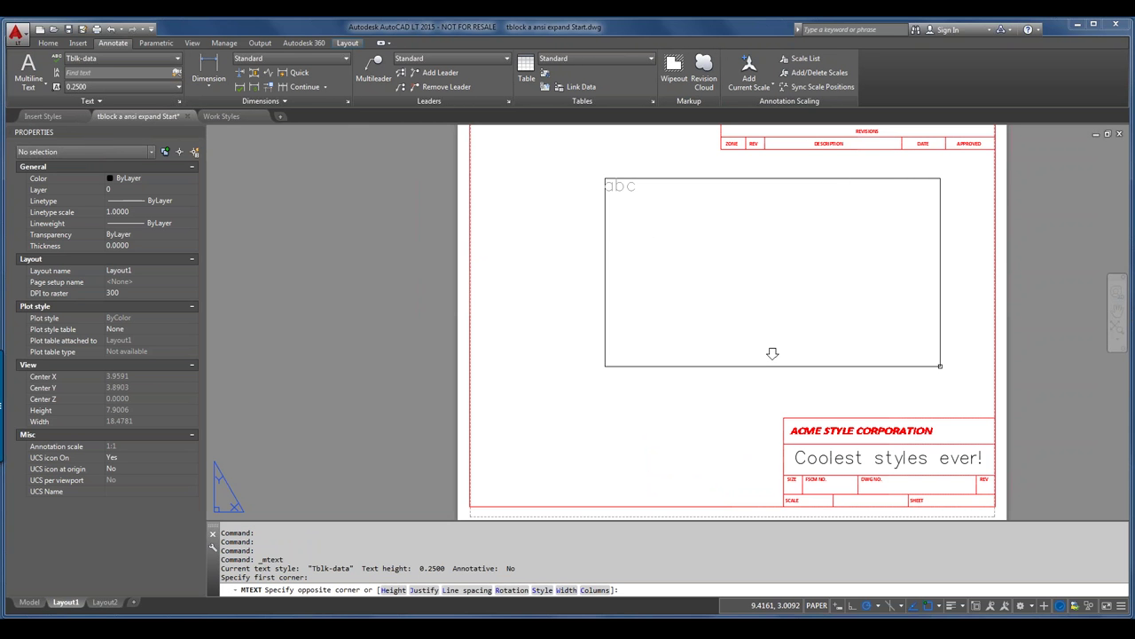
left_click(940, 365)
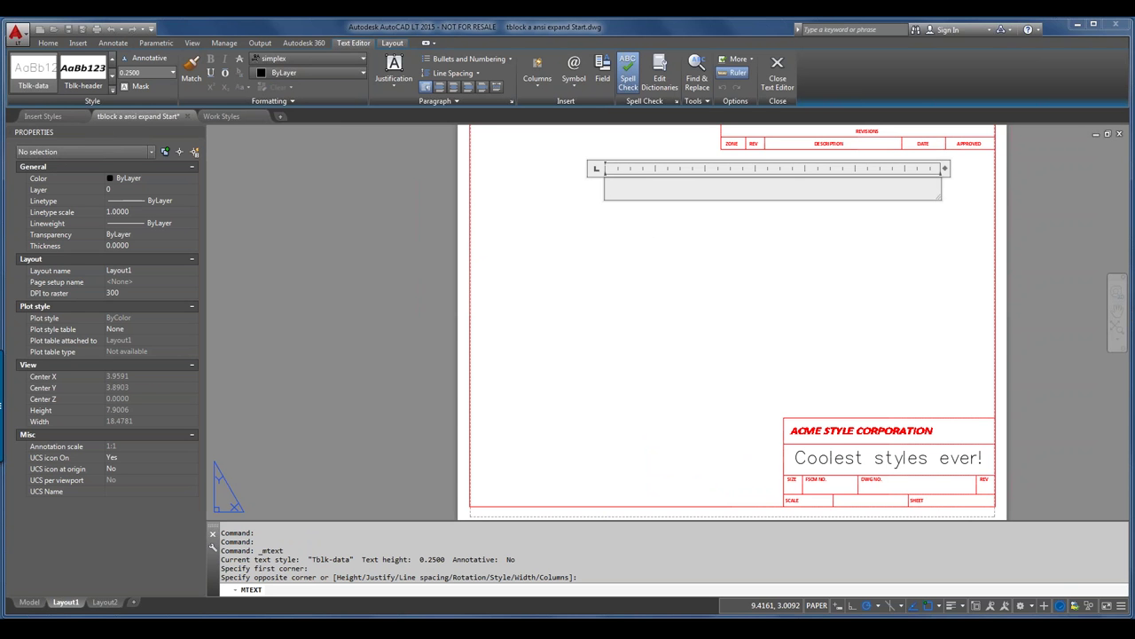
key("Escape")
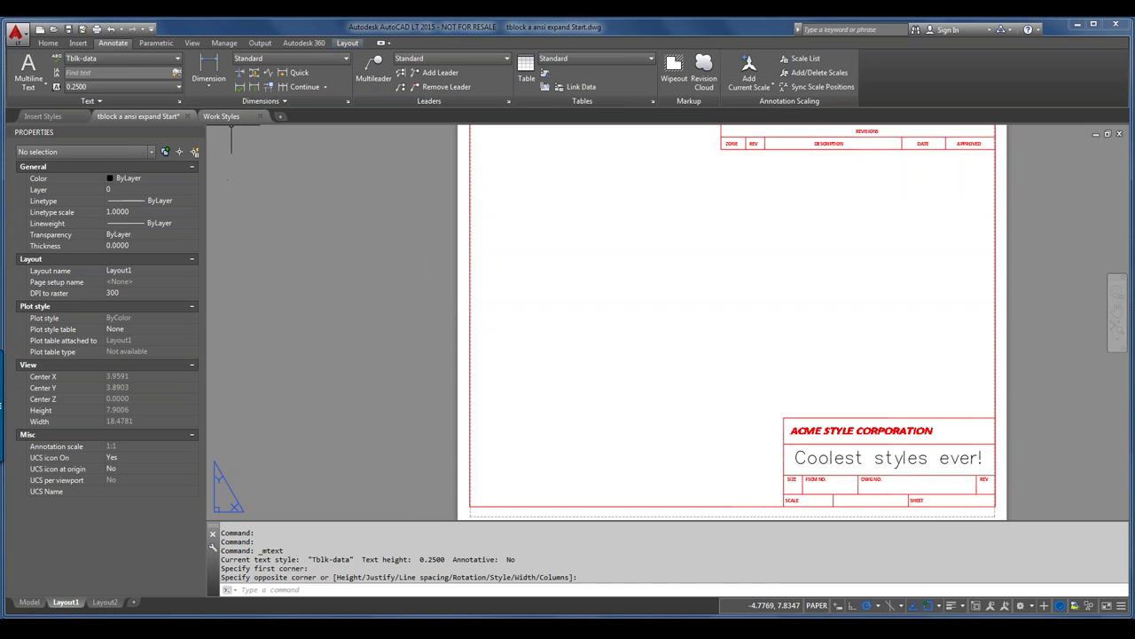
- Switch to Work Styles and zoom to the 6.0000, 2.2500 and 1.5000 dimensions
left_click(221, 116)
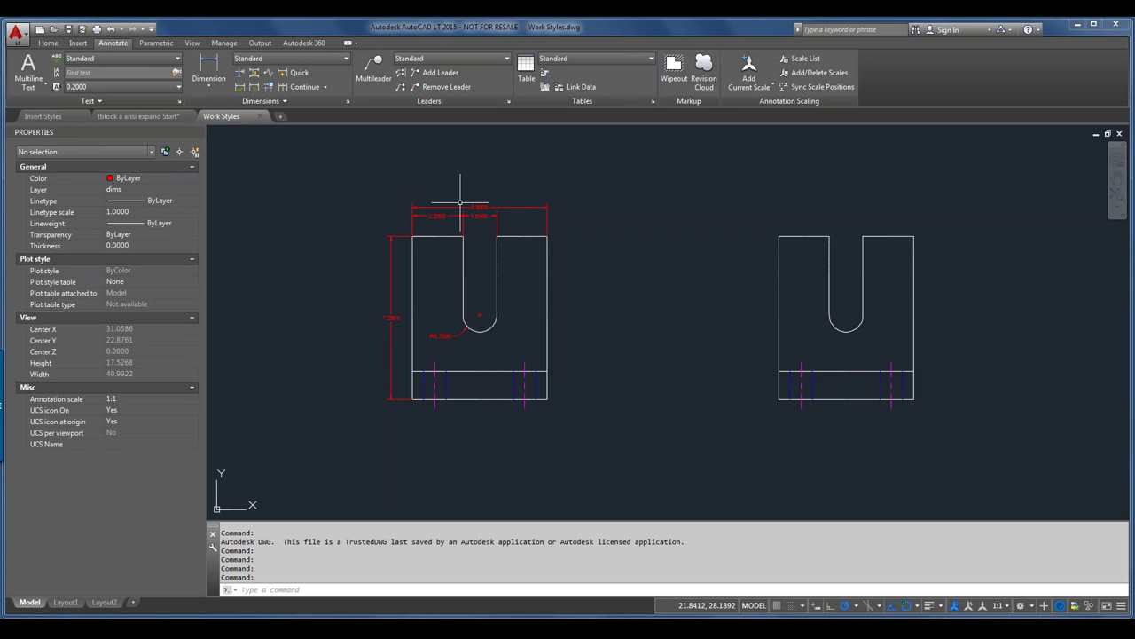
scroll(459, 202, "up", 2)
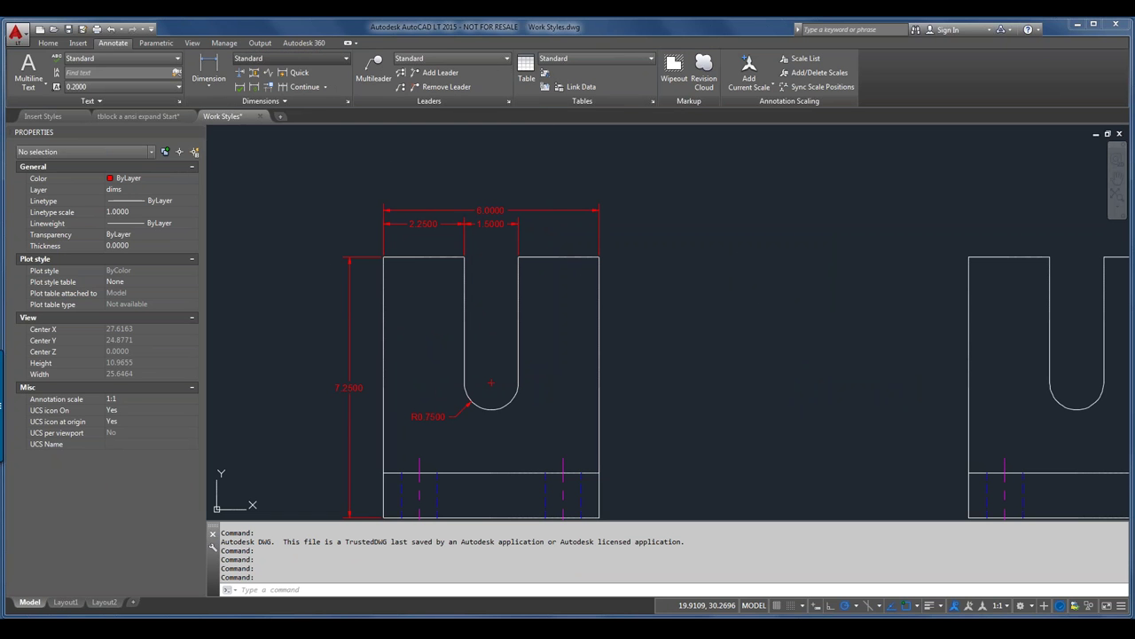
left_click(346, 59)
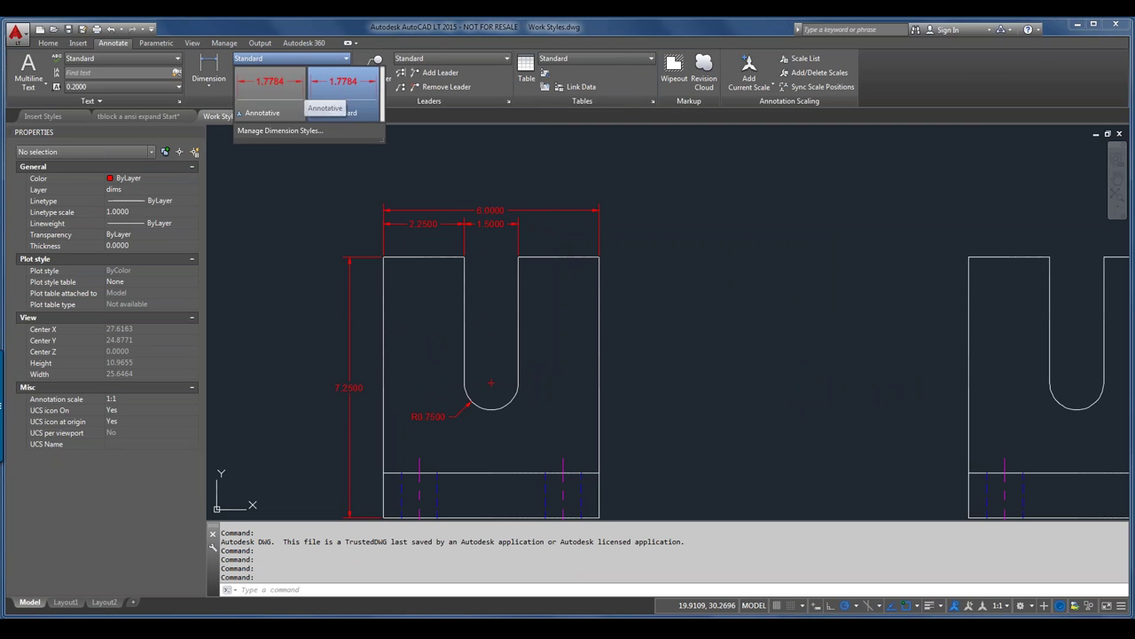
left_click(359, 133)
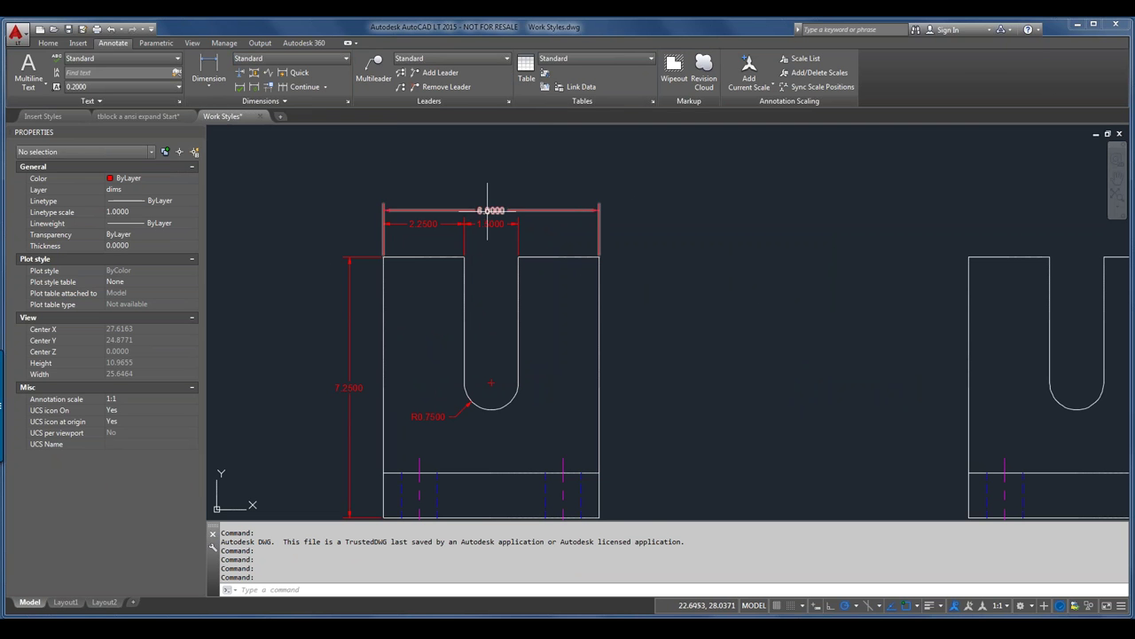
scroll(489, 213, "up", 3)
scroll(518, 202, "down", 2)
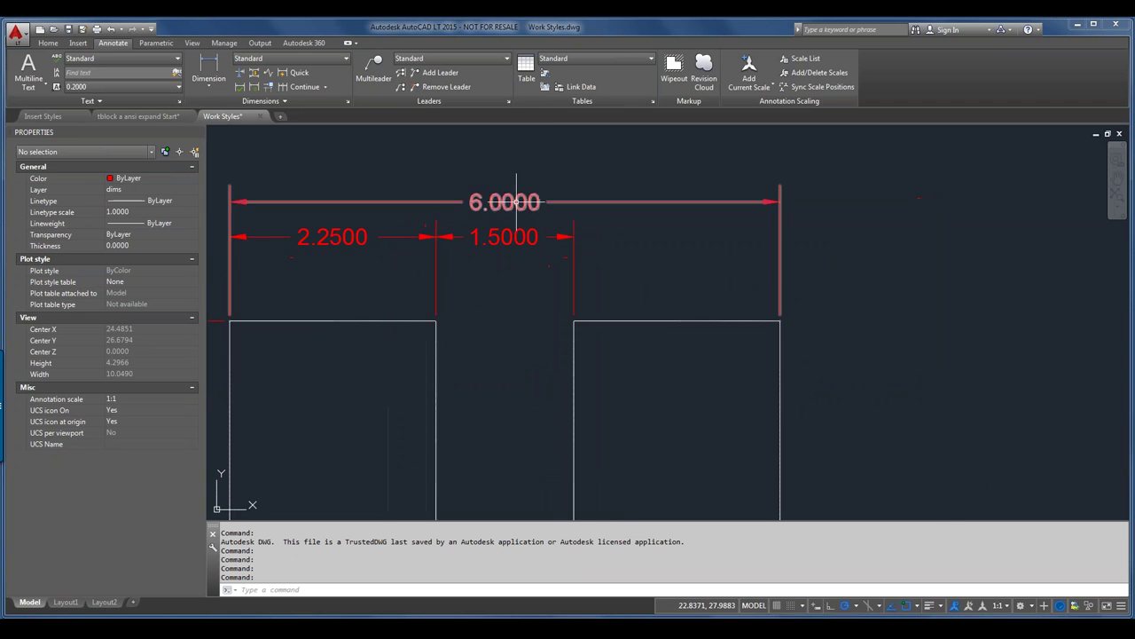
middle_click_drag(509, 195, 714, 232)
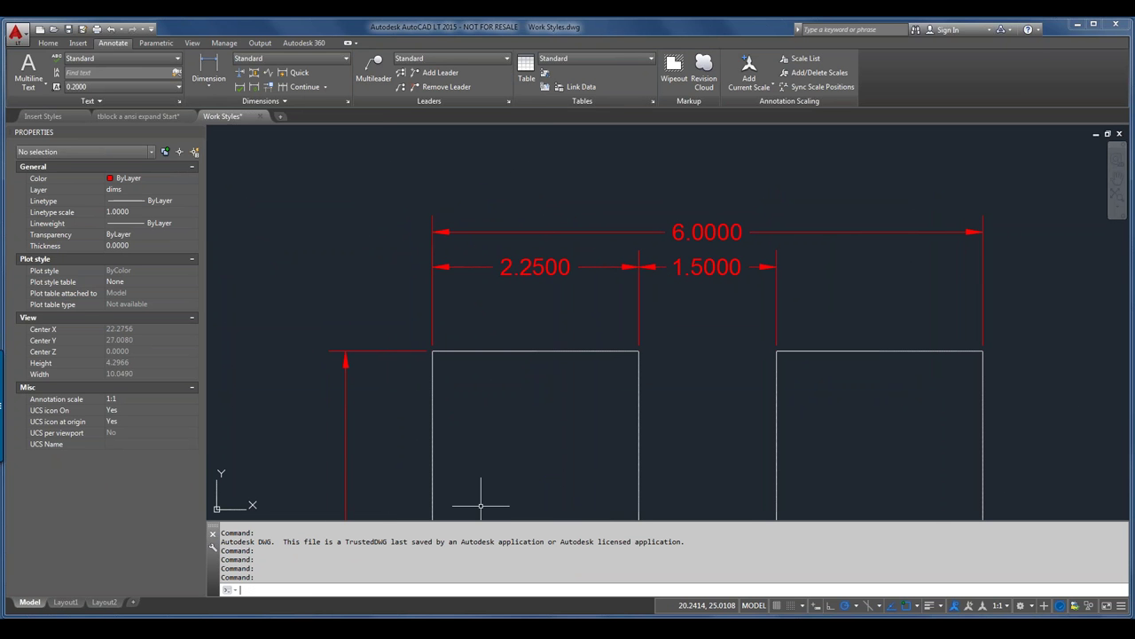
- Change the drawing's length type from Decimal to Architectural using the UN command
type("D")
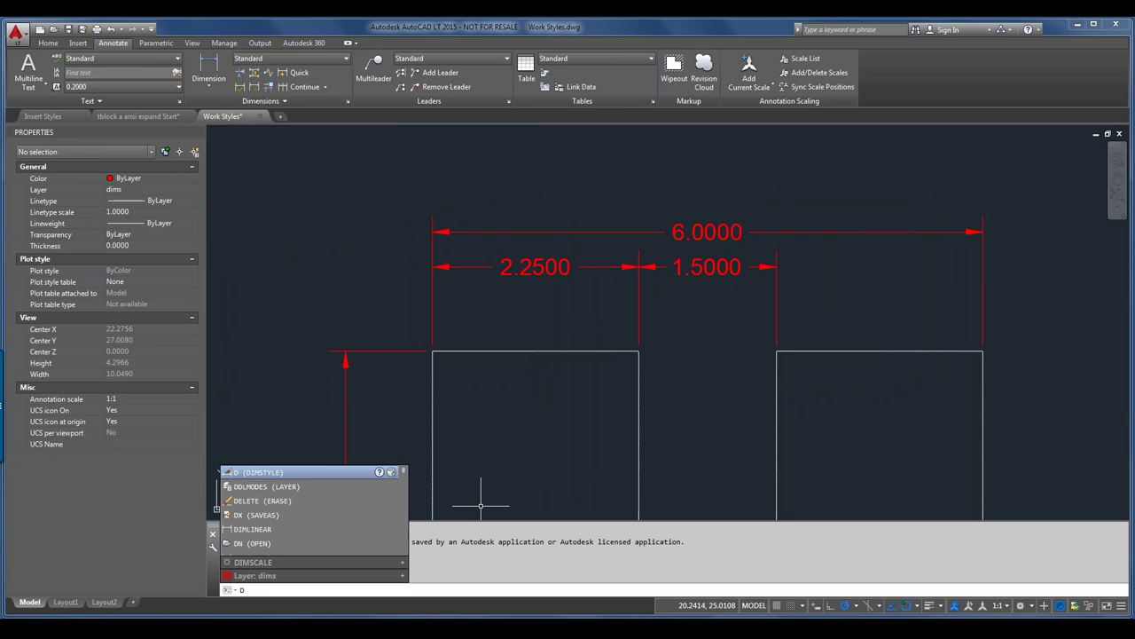
key("Escape")
type("UN")
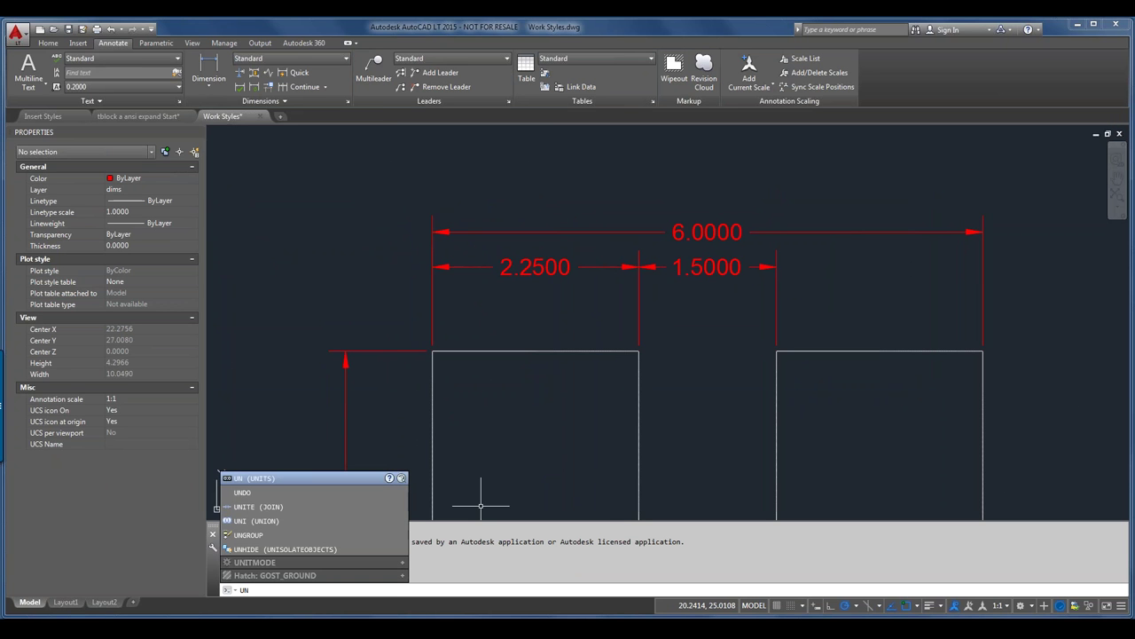
type("t")
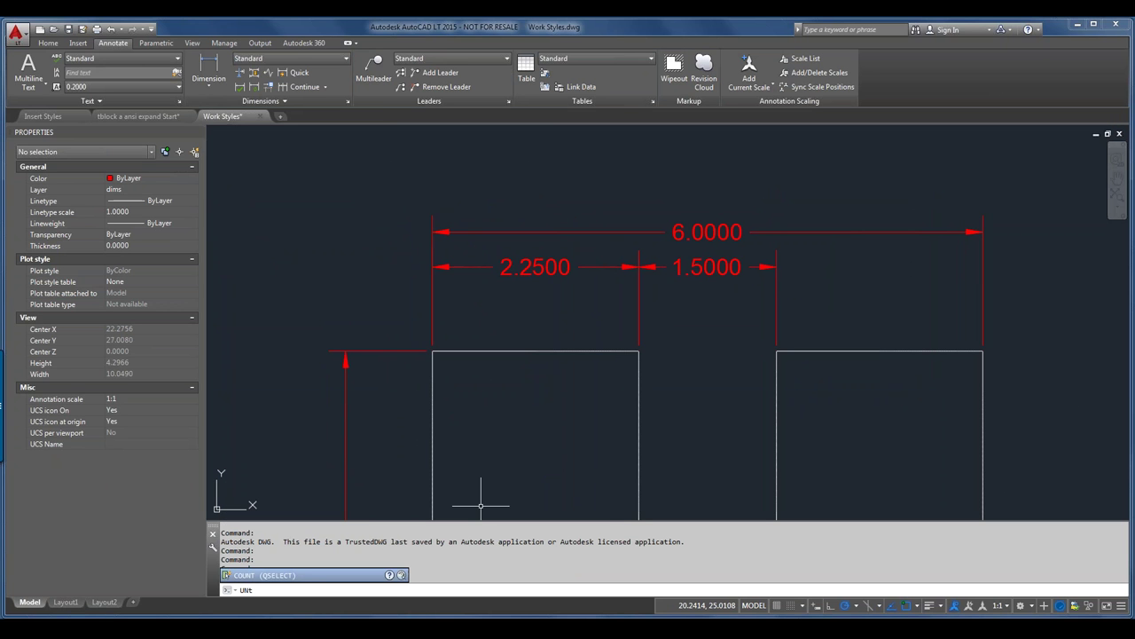
type("it")
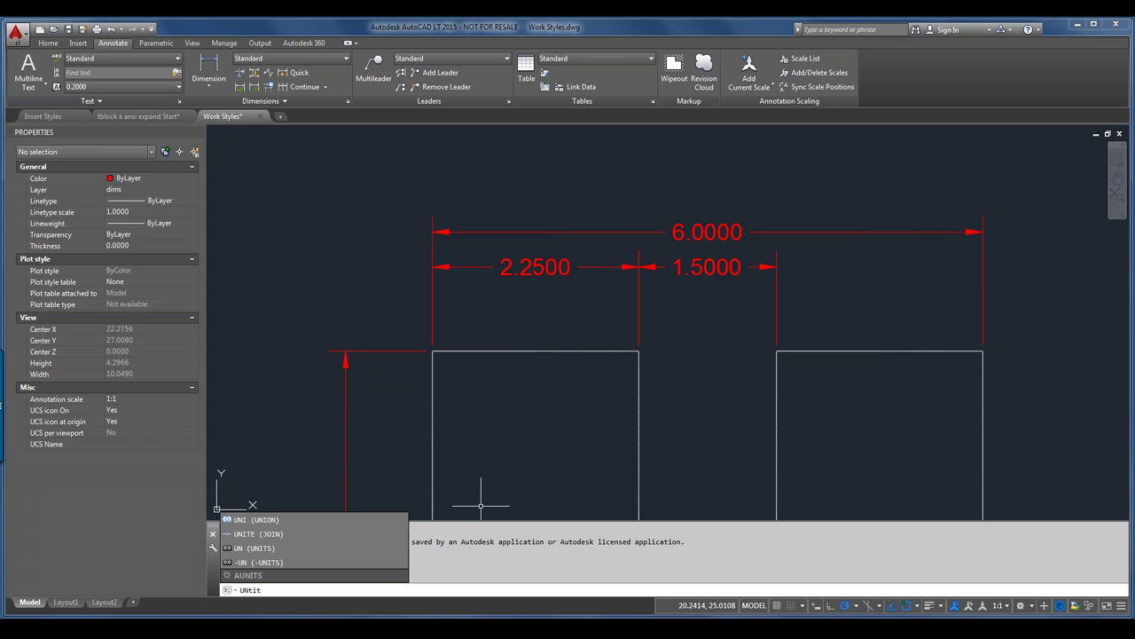
key("BackSpace")
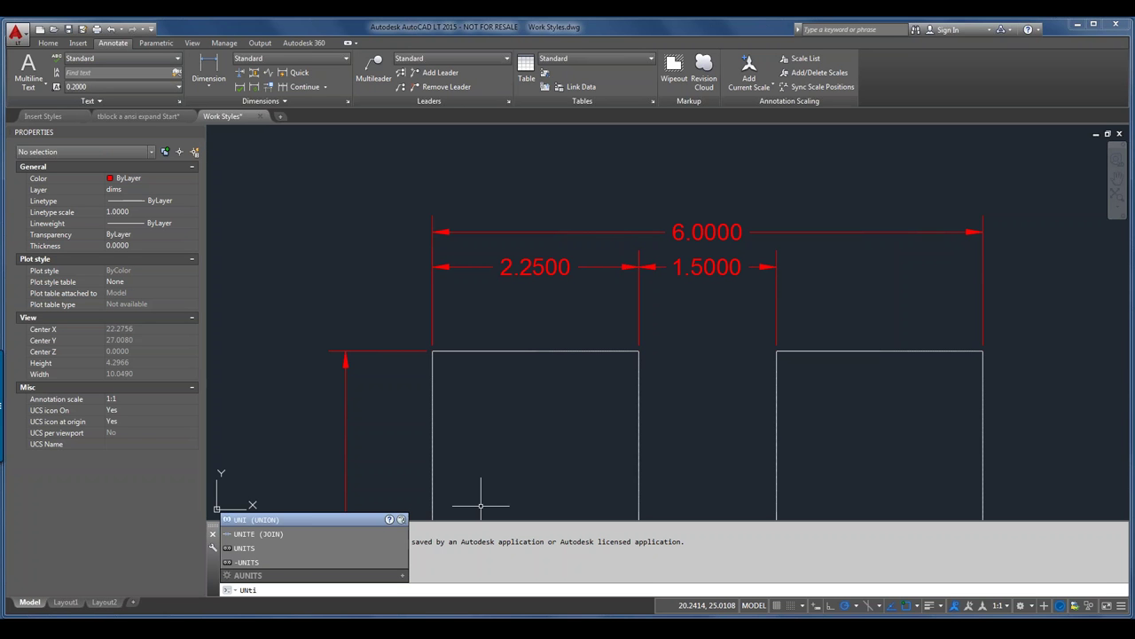
key("BackSpace")
key("BackSpace")
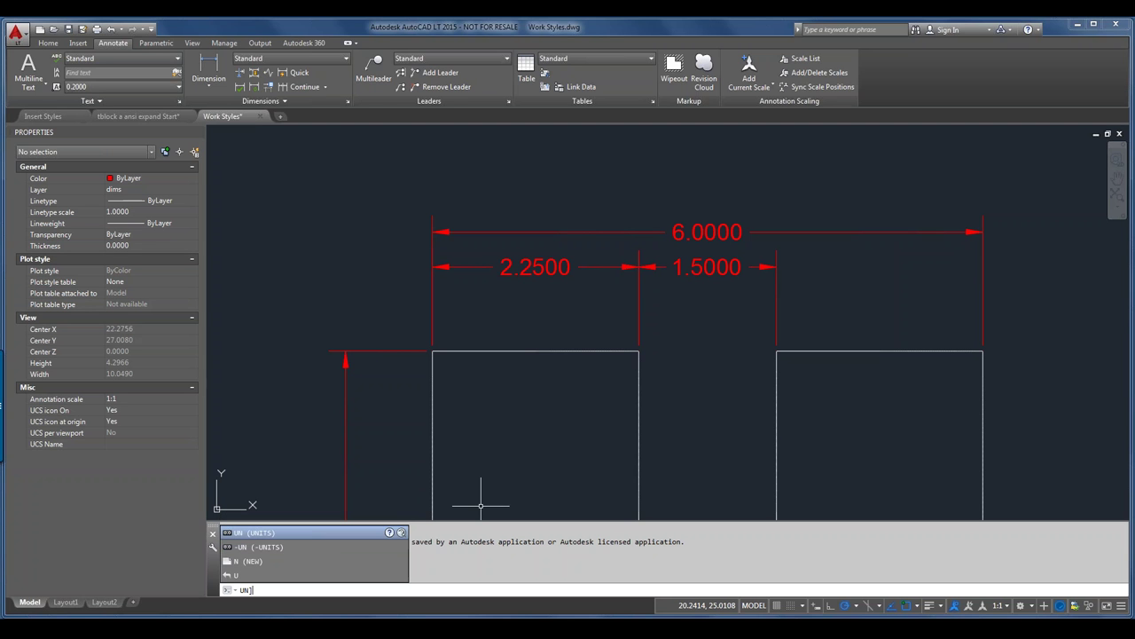
key("Return")
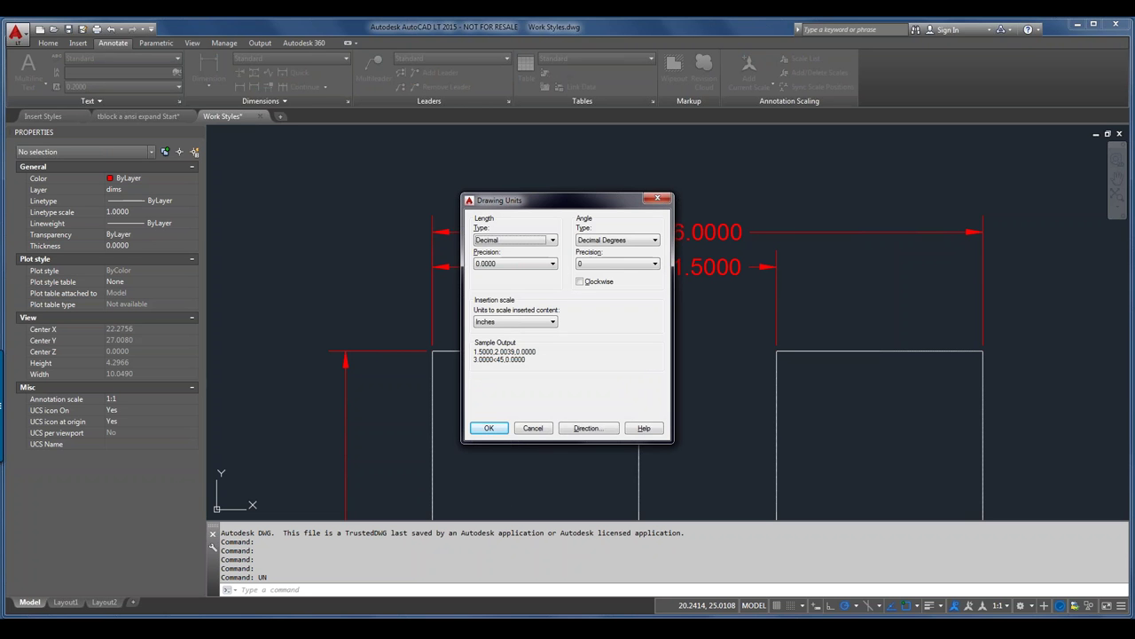
key("alt+Down")
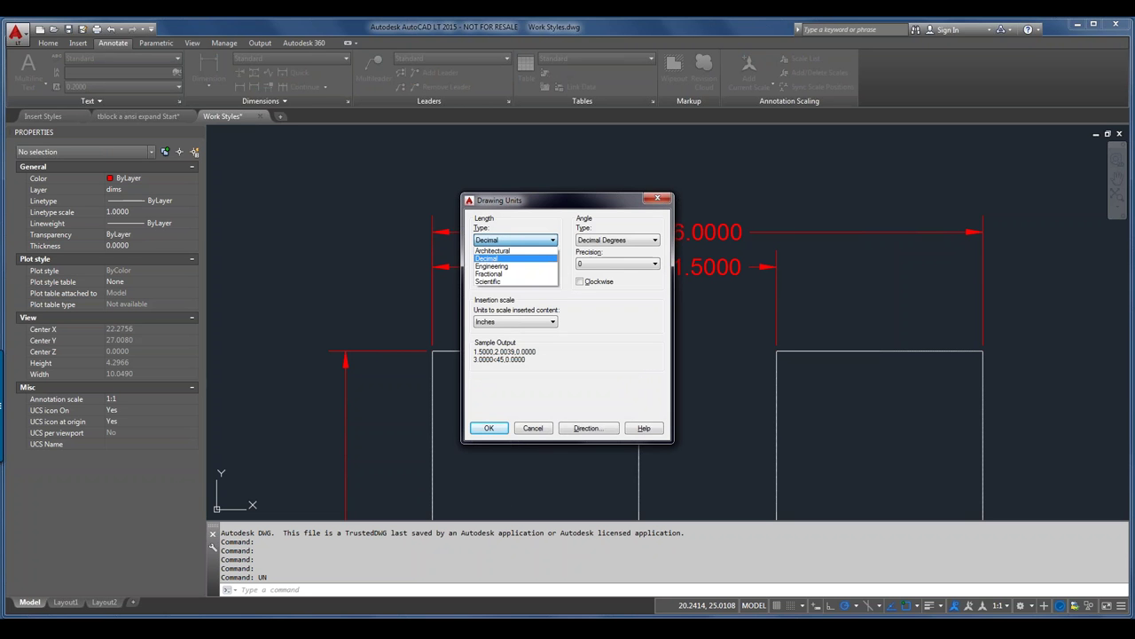
key("Up")
key("Return")
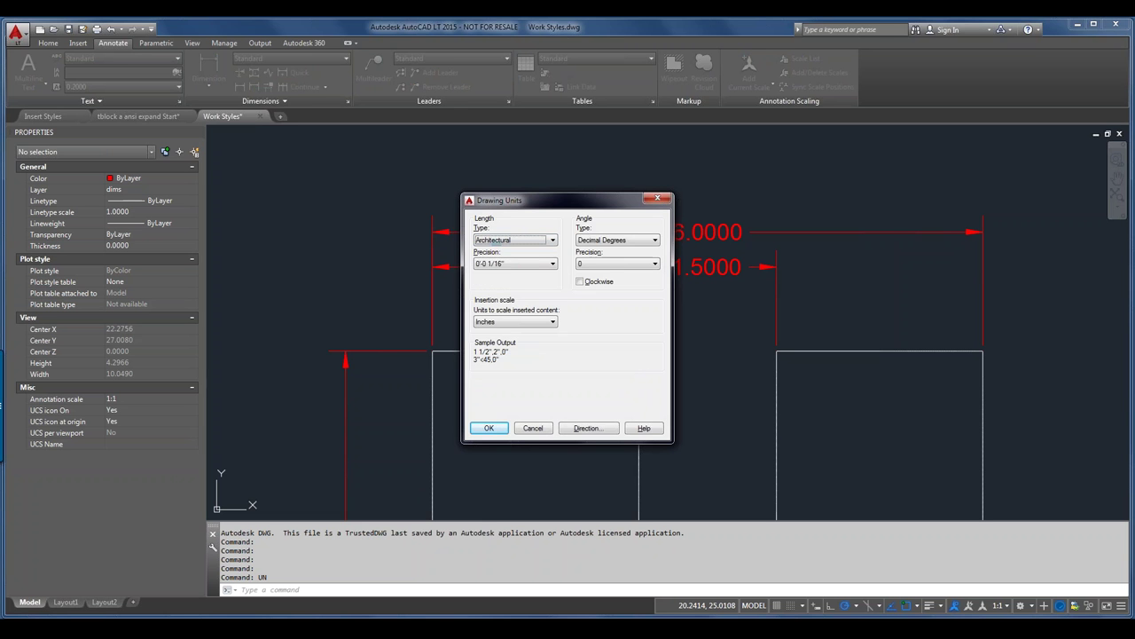
left_click(488, 427)
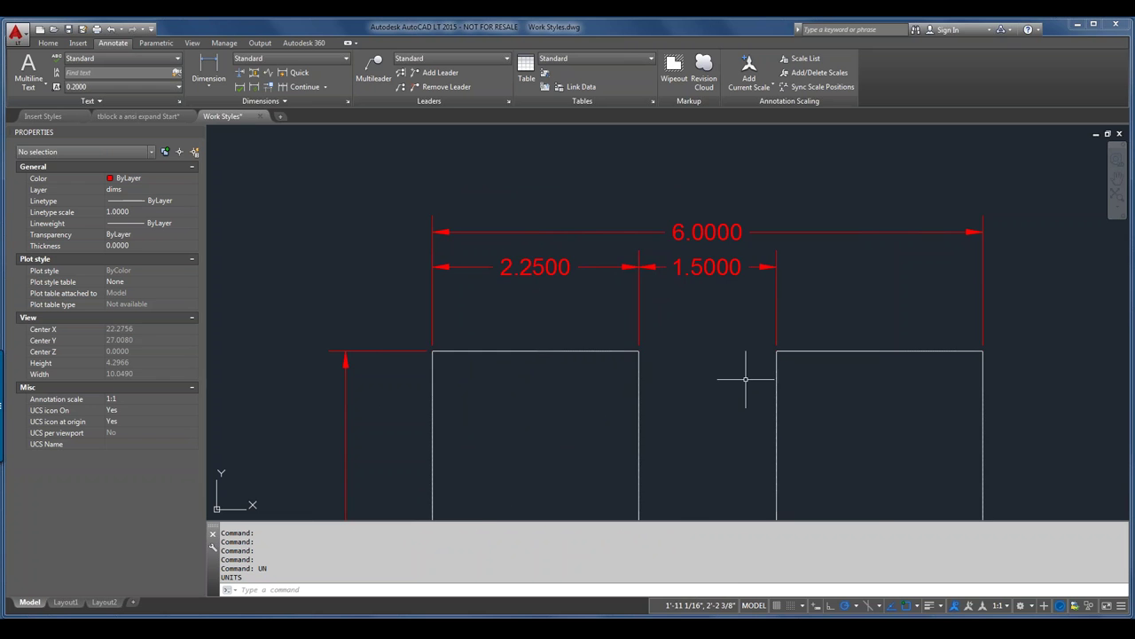
scroll(746, 379, "down", 2)
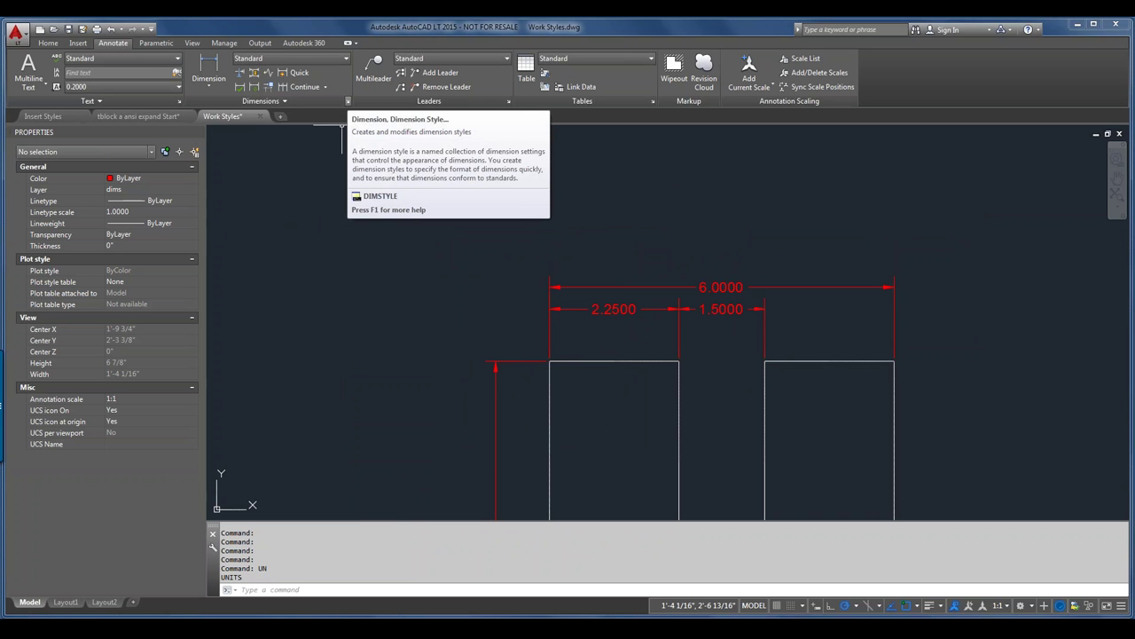
- Set the Standard dimension style's primary unit format to Architectural
left_click(348, 101)
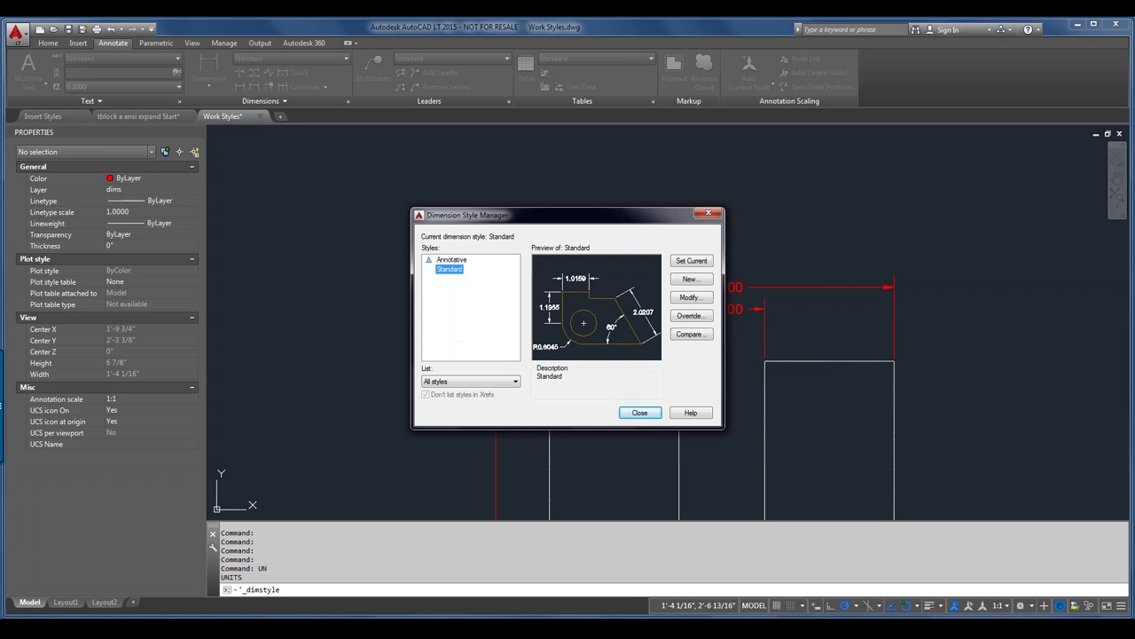
left_click_drag(532, 215, 486, 197)
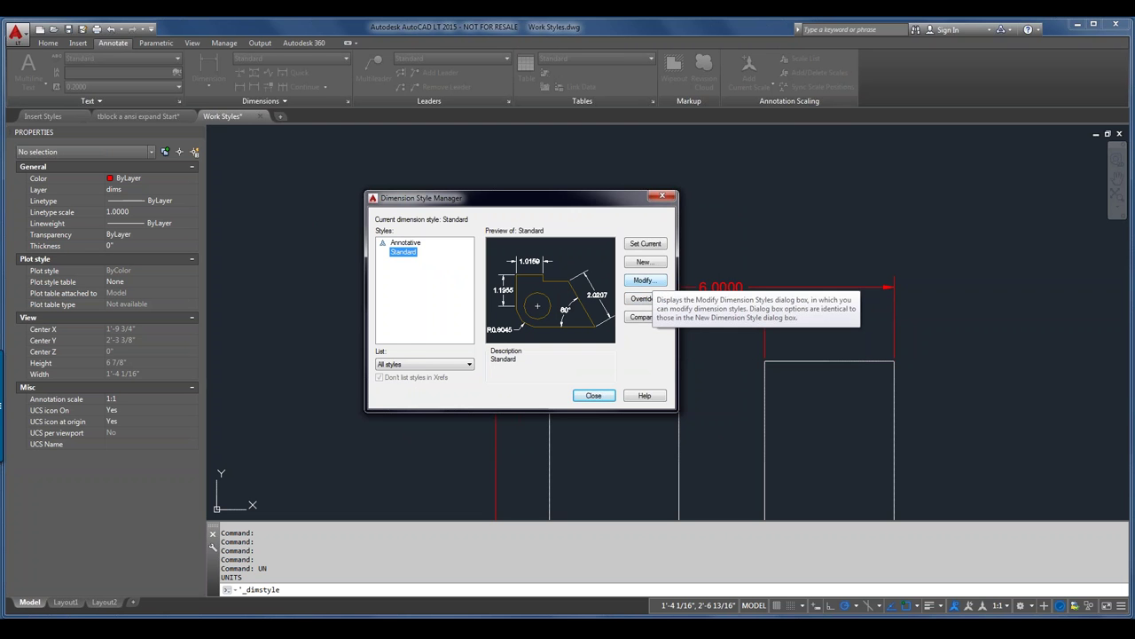
left_click(643, 281)
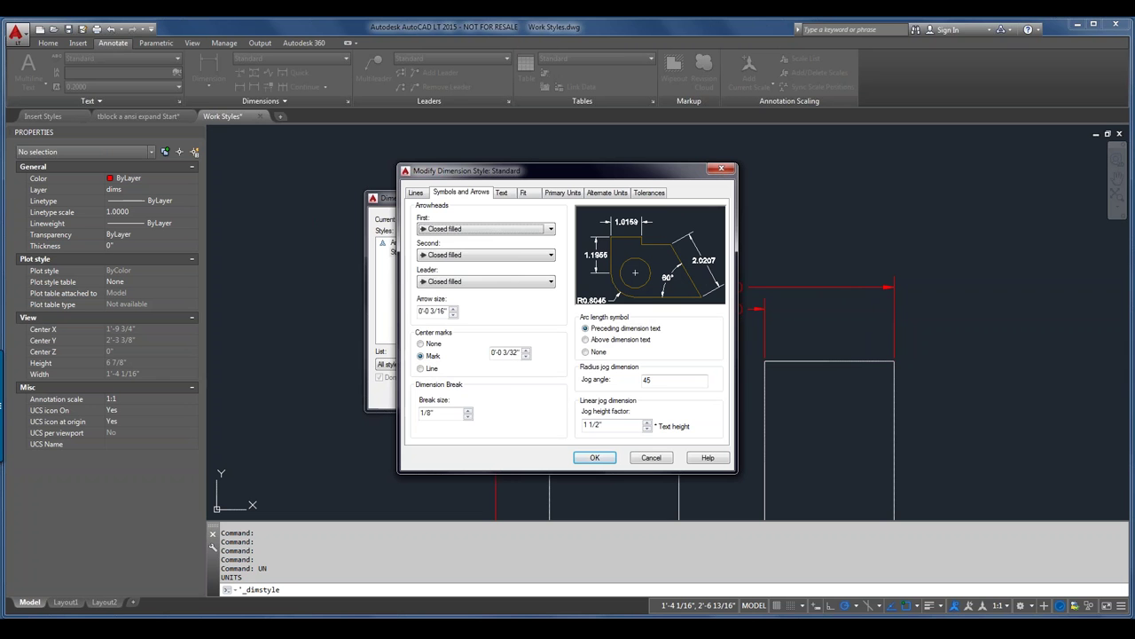
left_click(562, 192)
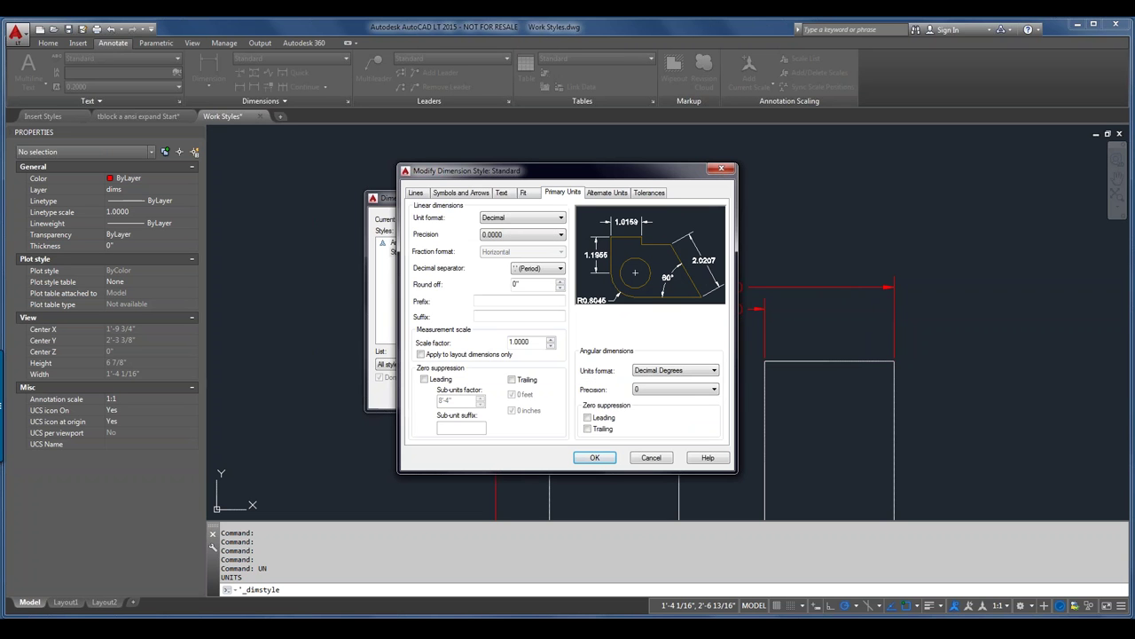
left_click(522, 217)
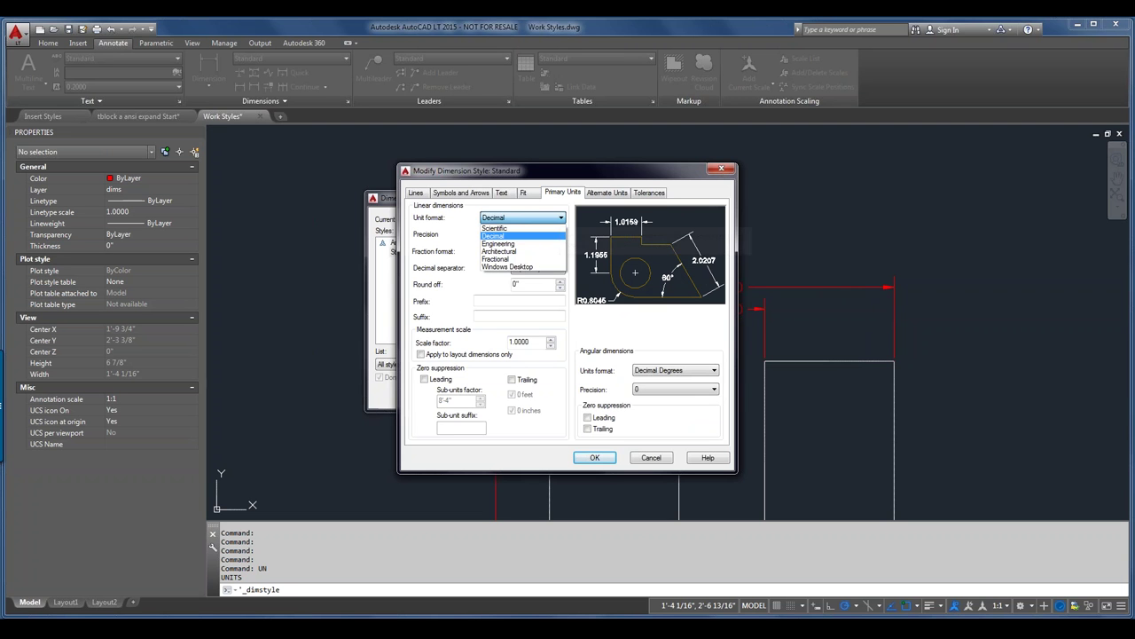
left_click(499, 251)
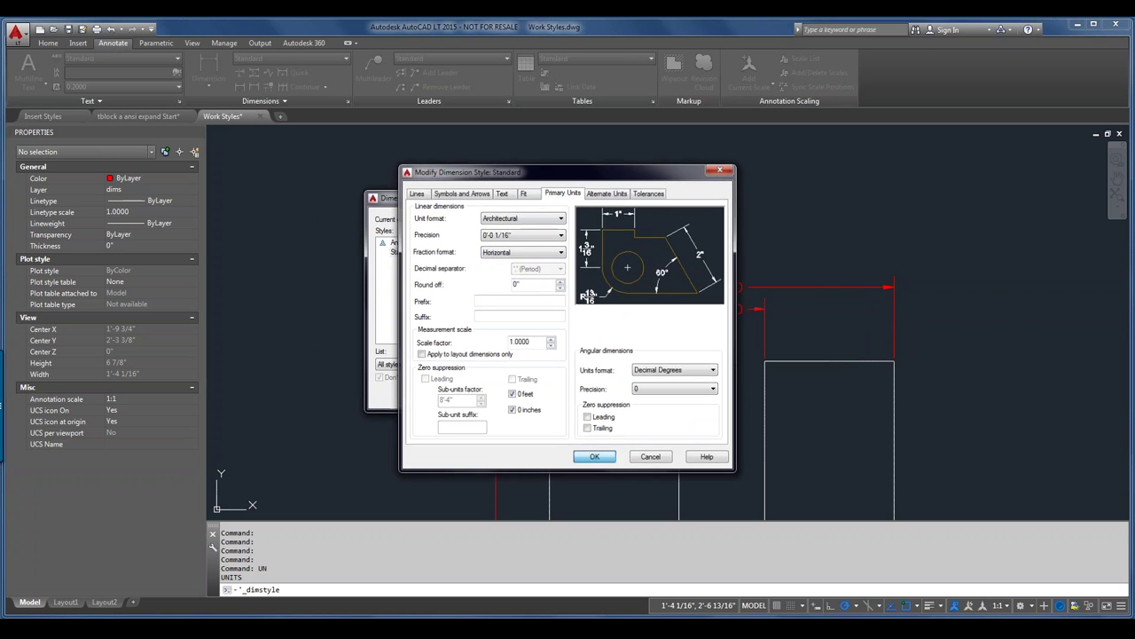
key("Return")
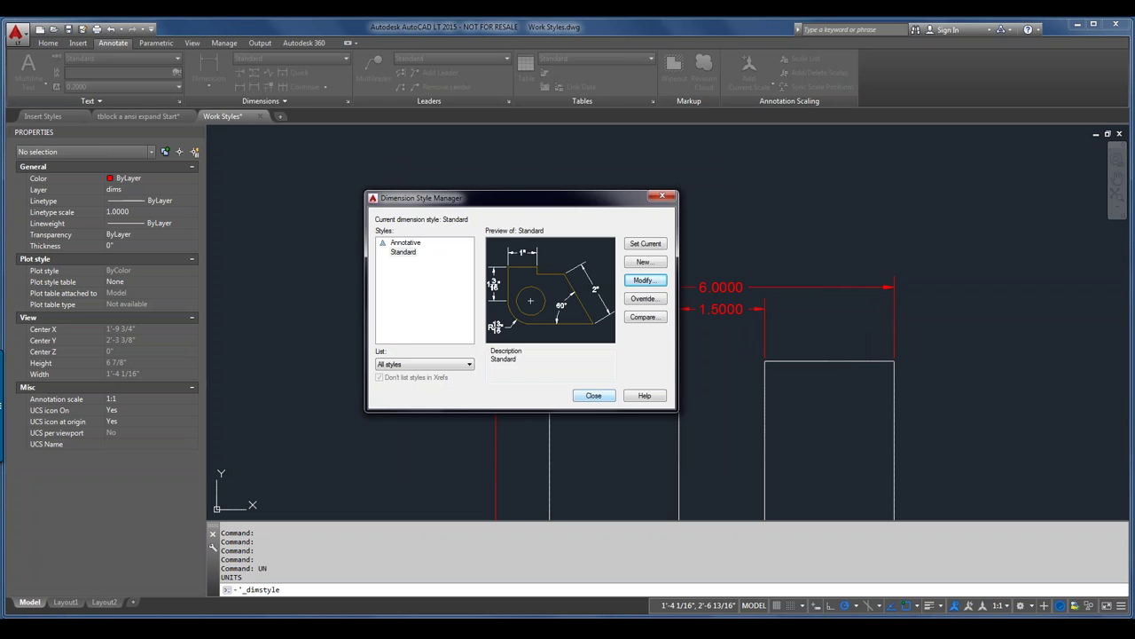
- Close the style manager so dimensions read 6", 2 1/4" and 1 1/2", then reopen it with D
left_click(593, 395)
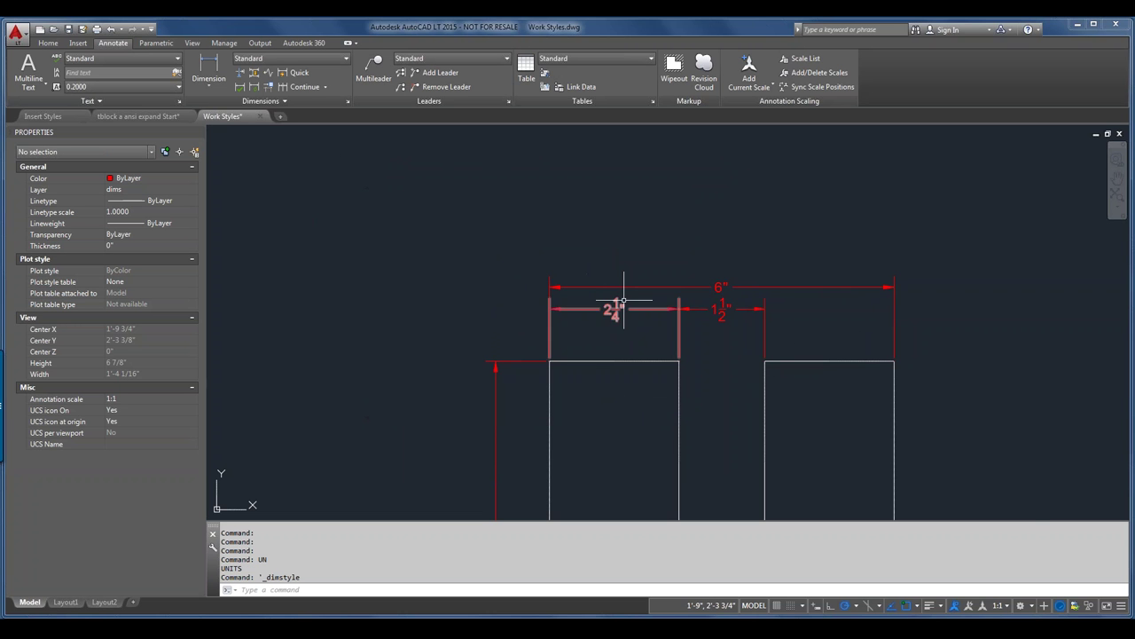
scroll(621, 303, "up", 3)
scroll(854, 296, "down", 3)
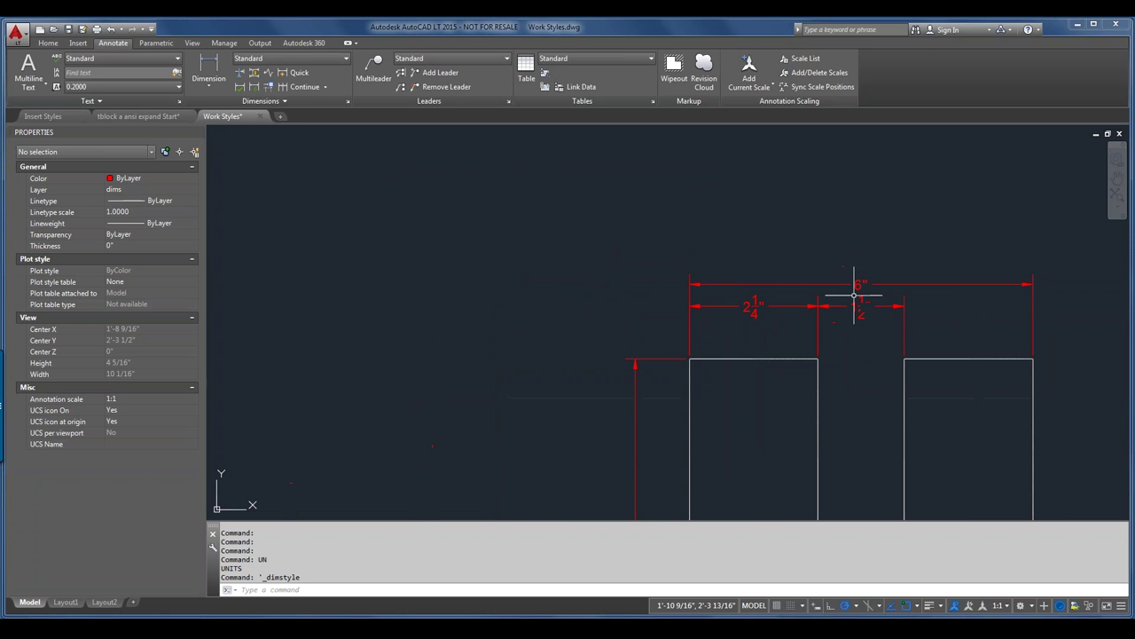
middle_click_drag(862, 299, 577, 197)
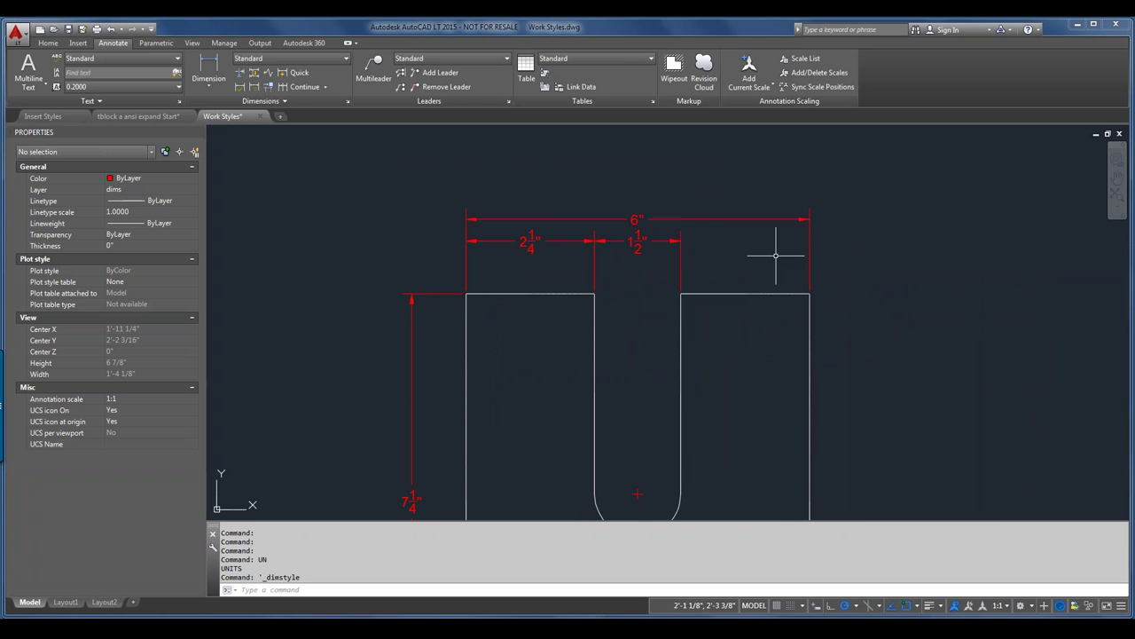
middle_click_drag(859, 357, 671, 329)
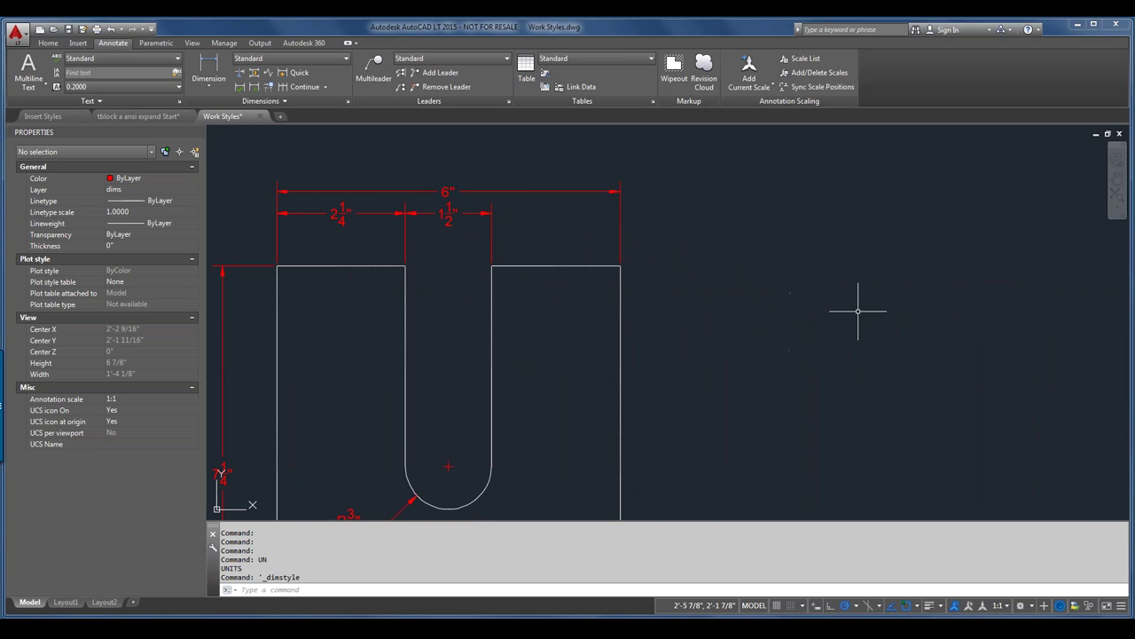
scroll(858, 311, "down", 2)
middle_click_drag(858, 311, 636, 261)
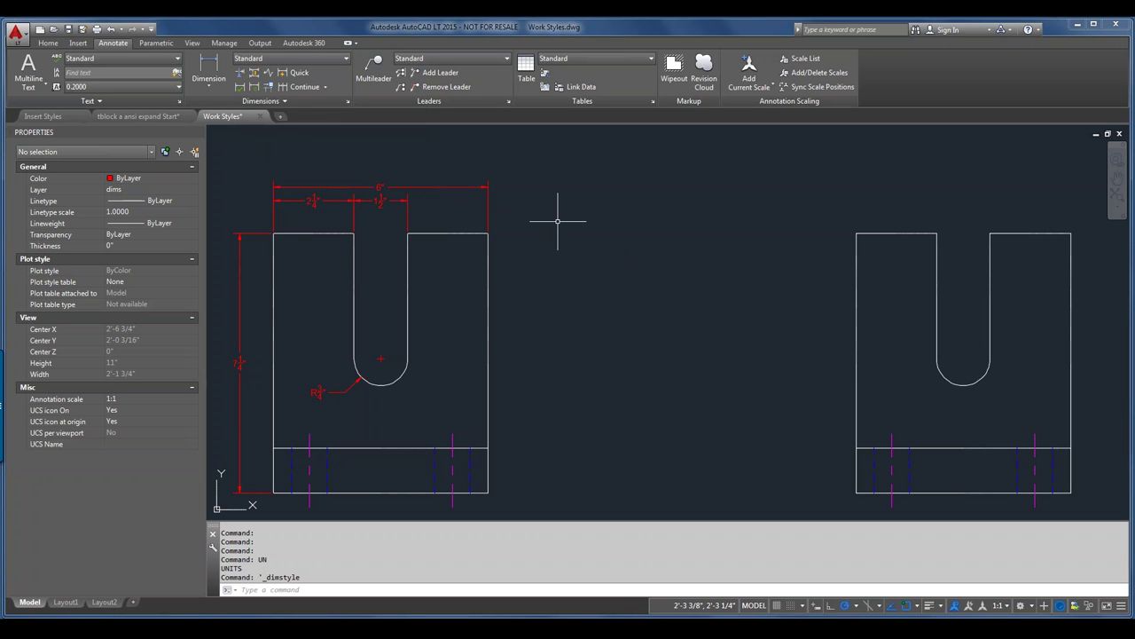
type("d")
key("Return")
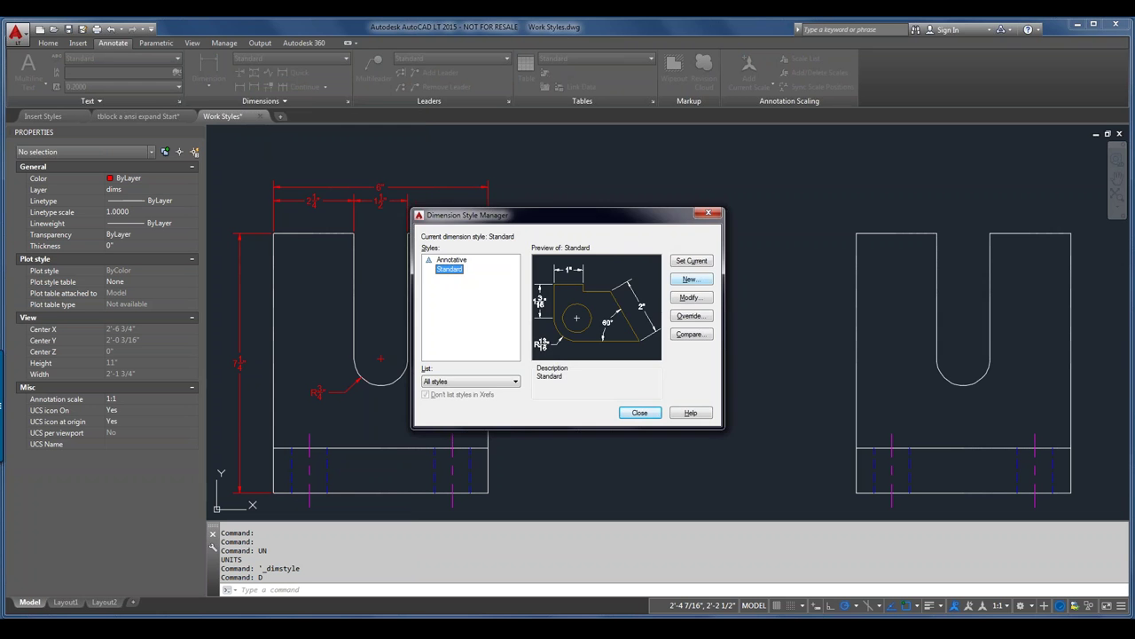
- Create a new dimension style named ACME based on Standard
right_click(468, 271)
key("alt+n")
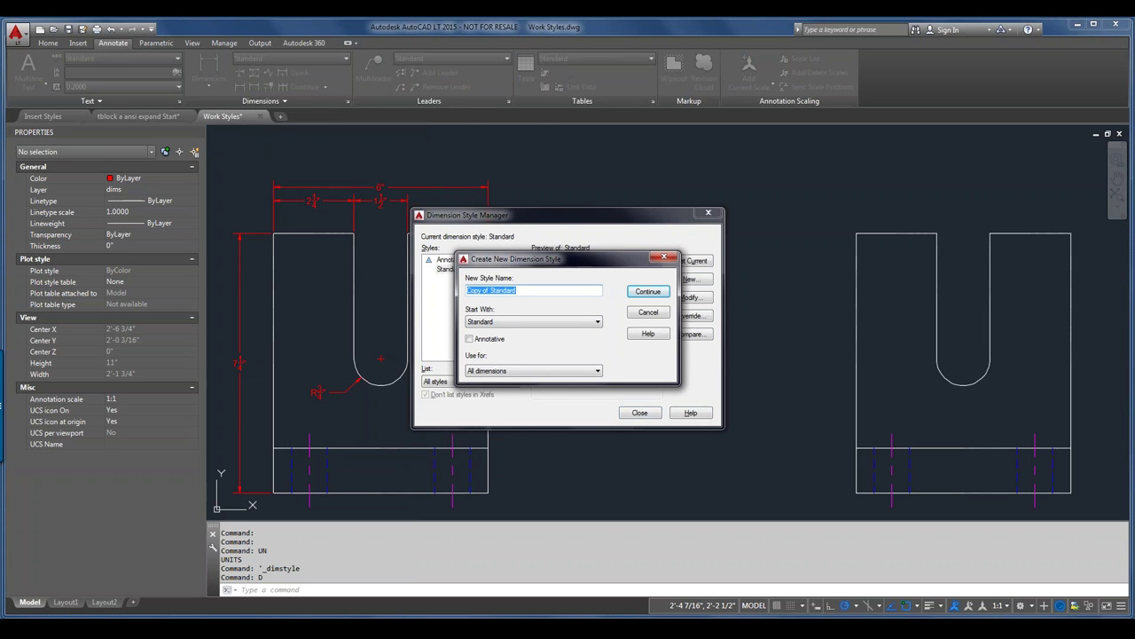
type("ACME")
key("Return")
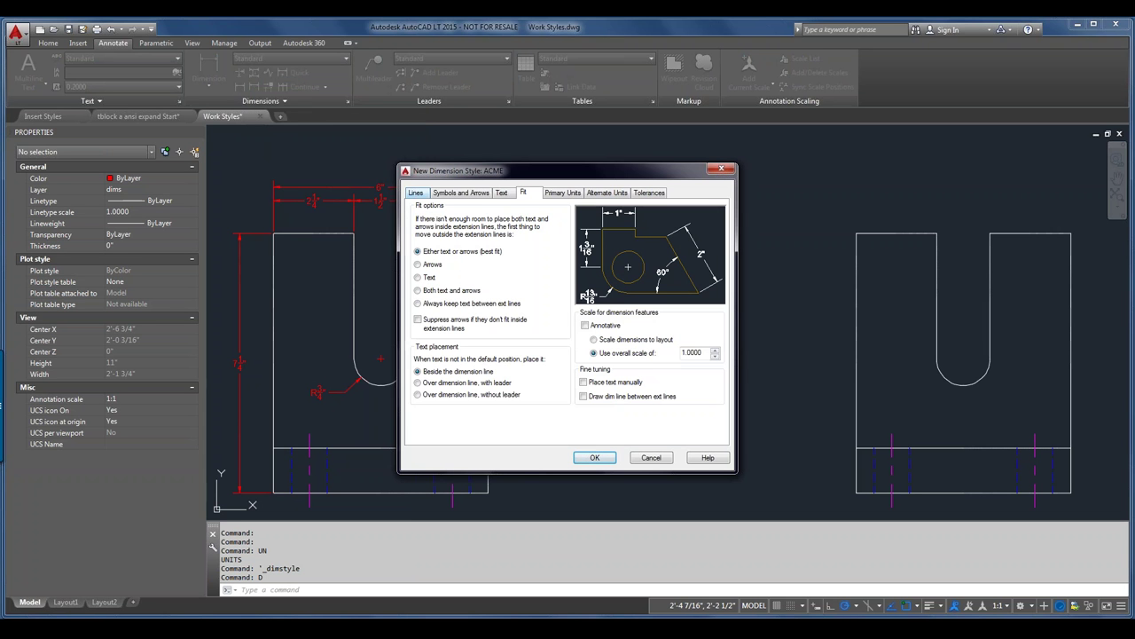
- Review the ACME style's Lines settings, then its Symbols and Arrows settings
left_click(415, 192)
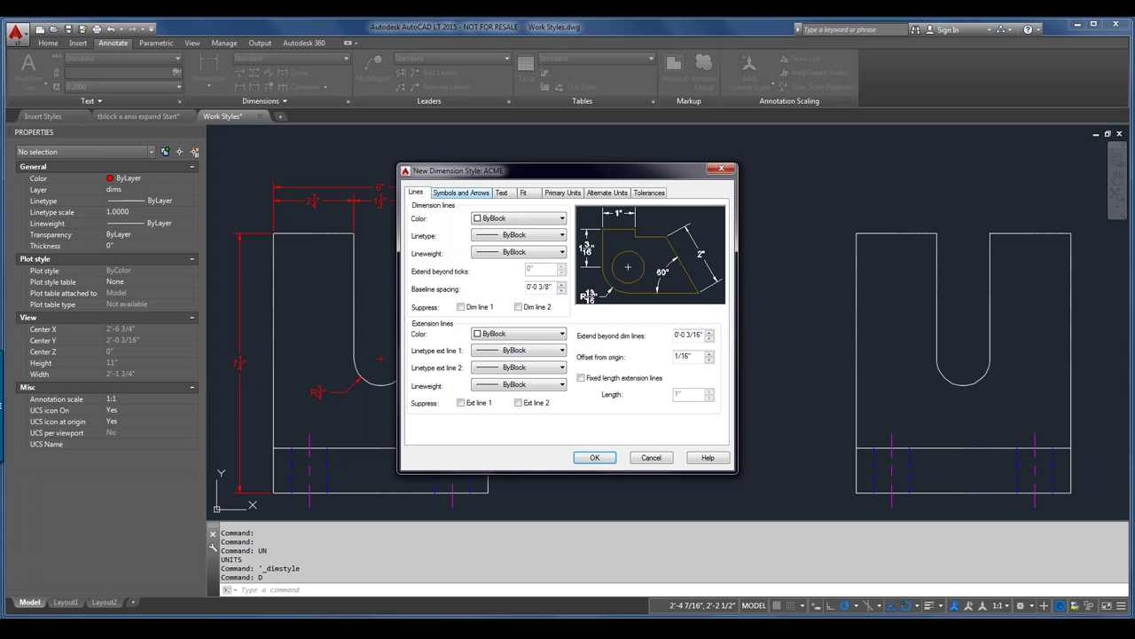
left_click(460, 193)
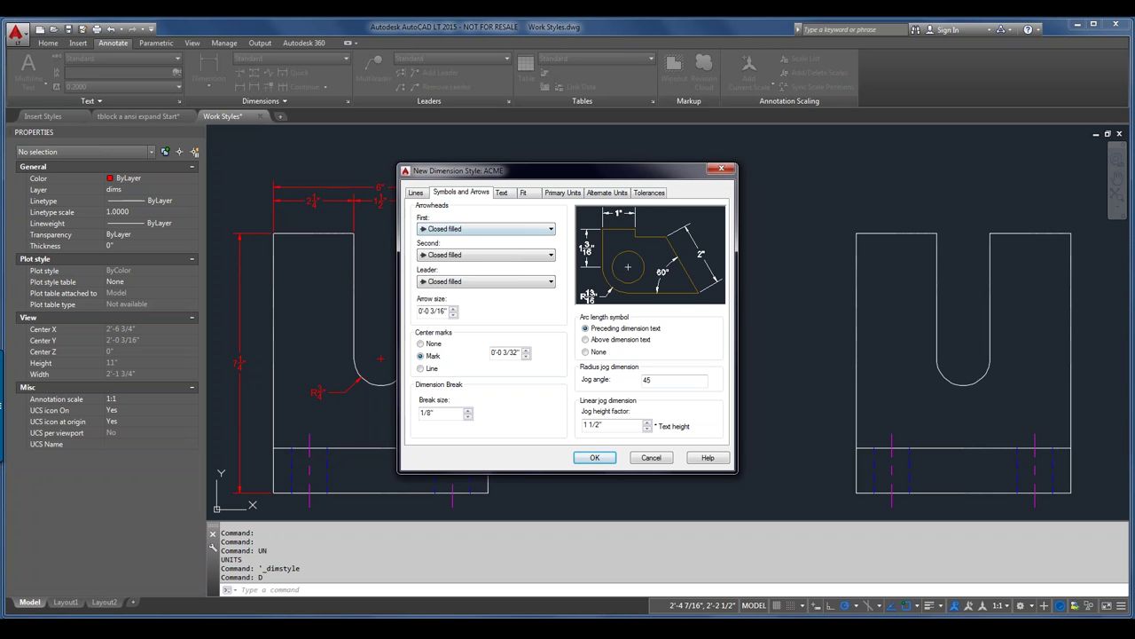
- Set ACME's first arrowhead to Closed blank and its second to the user block 'vanilla'
left_click(533, 229)
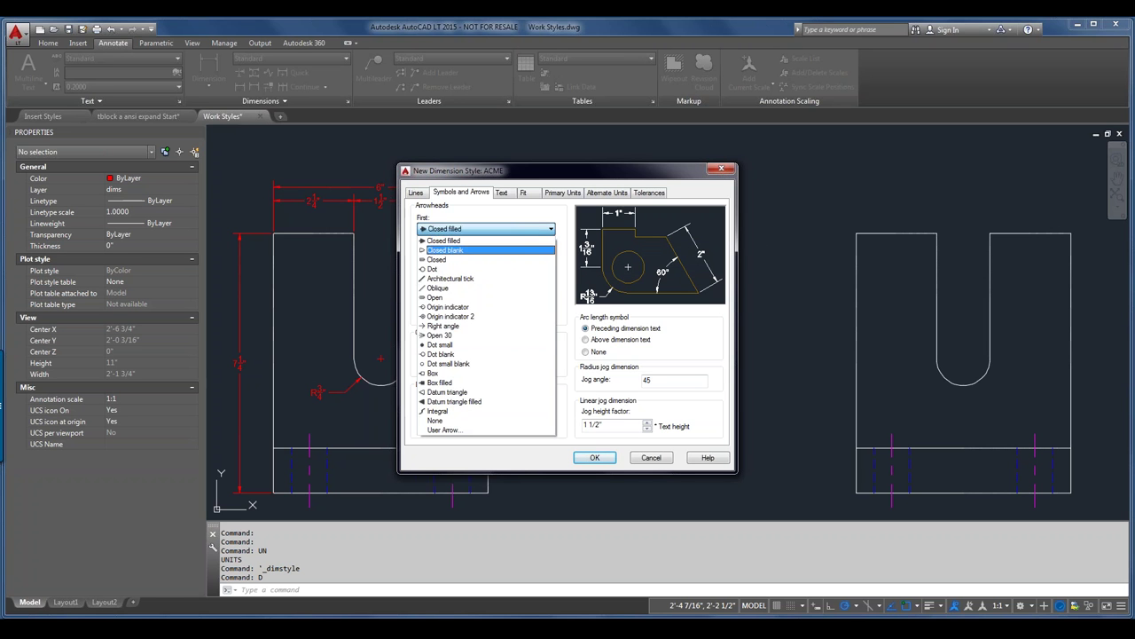
left_click(452, 250)
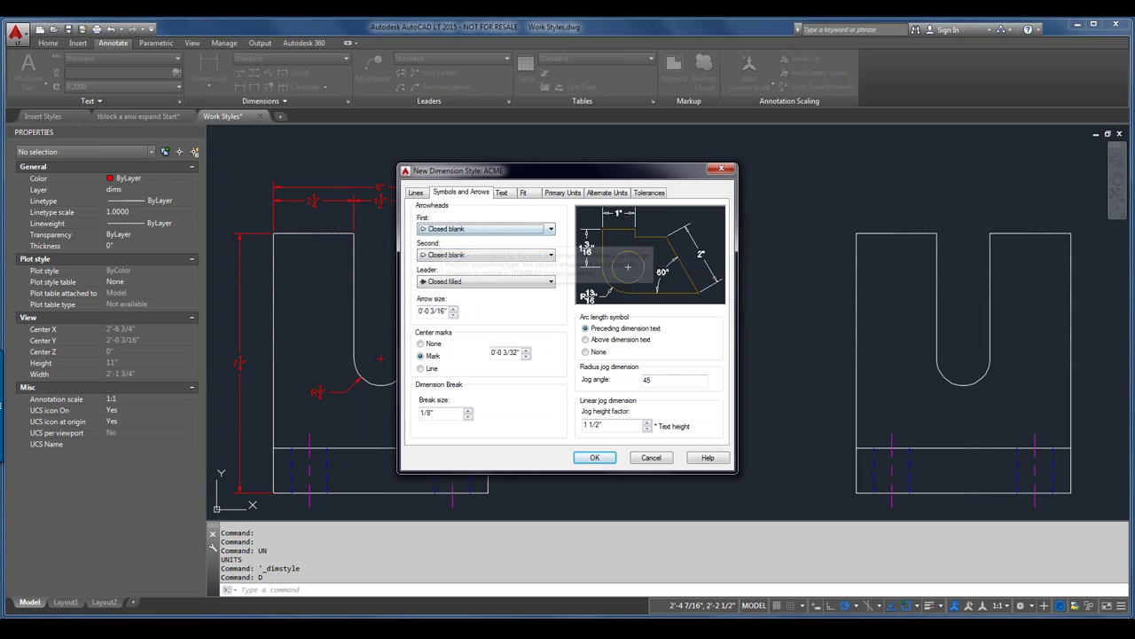
key("shift+Tab")
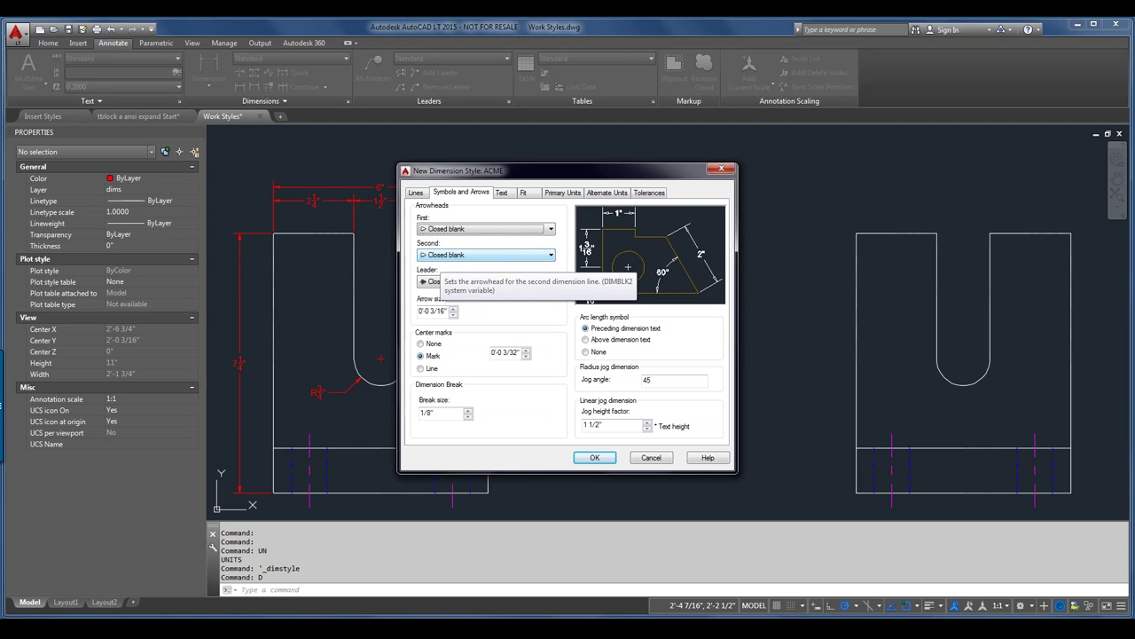
left_click(550, 254)
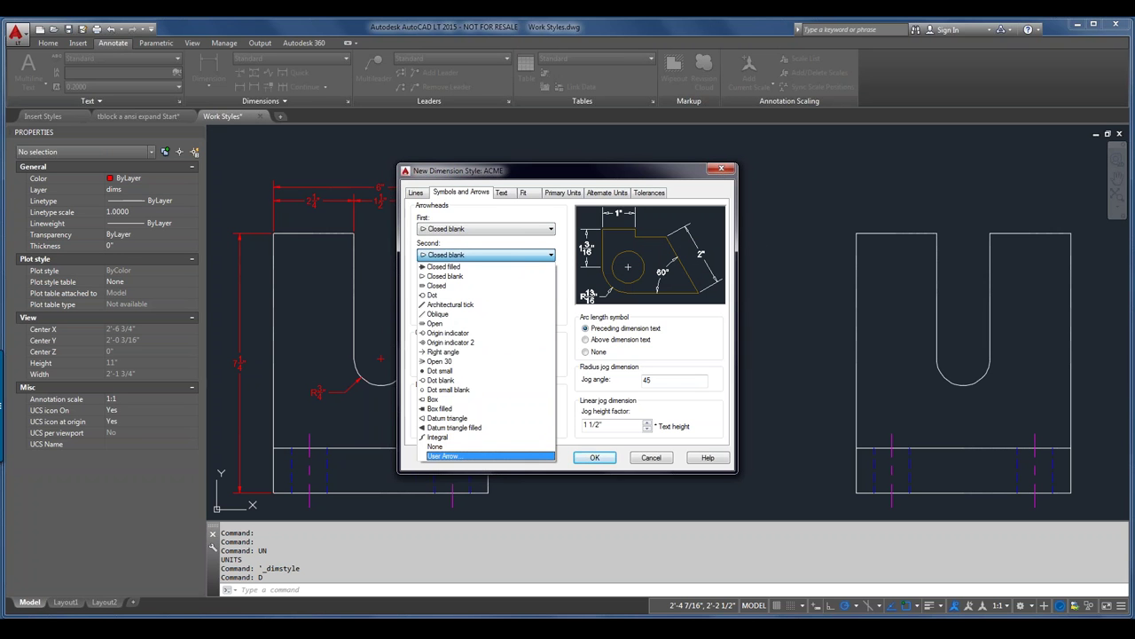
key("Return")
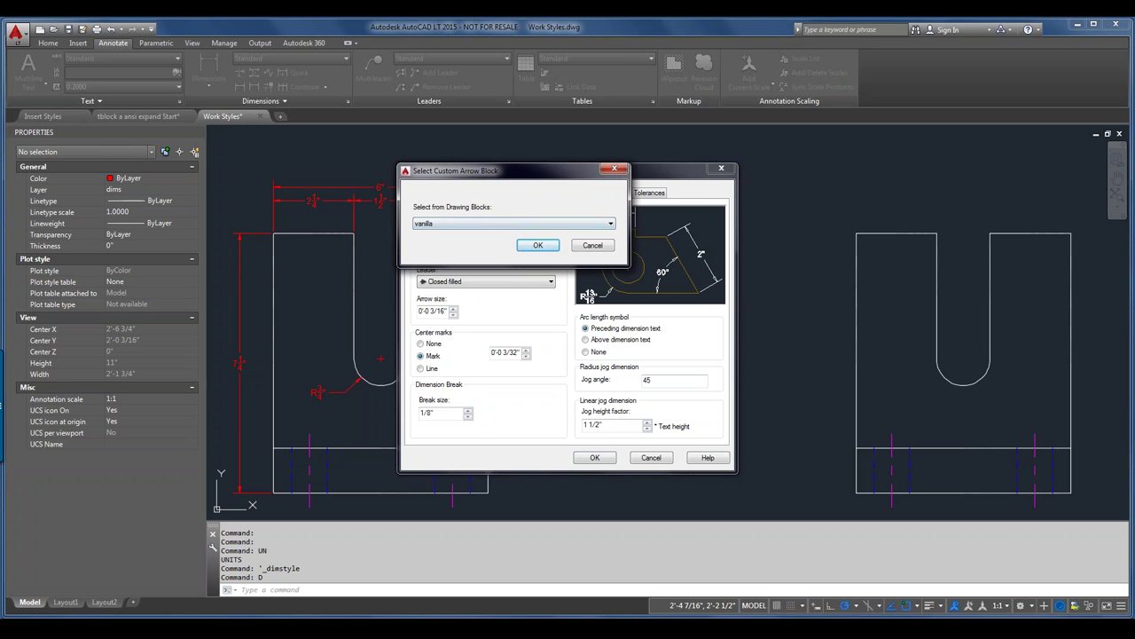
key("Return")
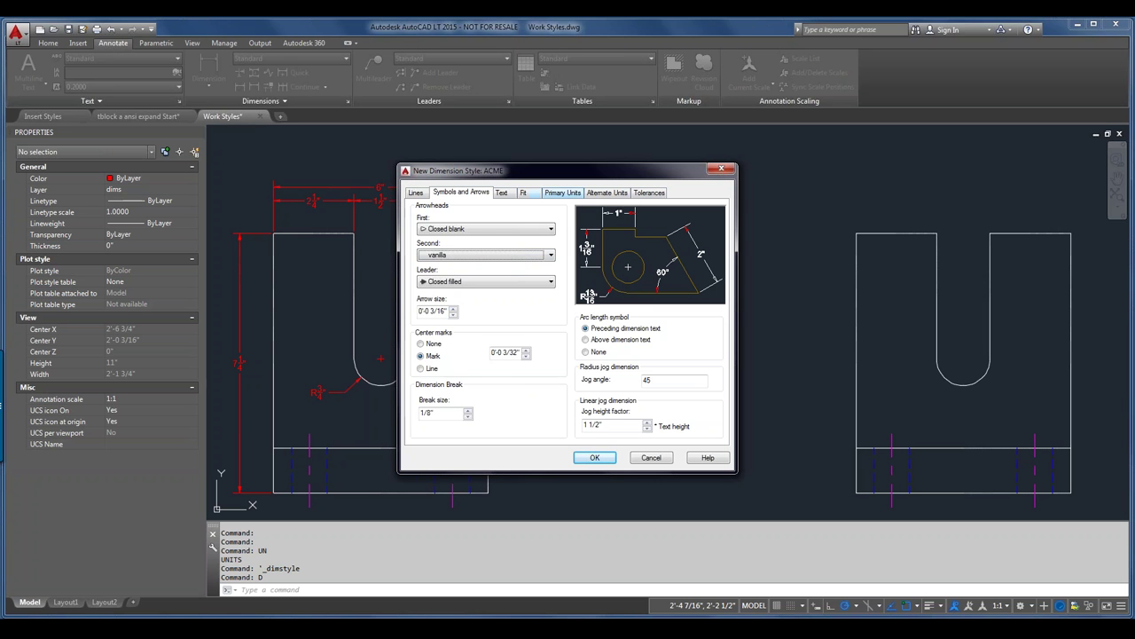
- Set ACME's primary units to Decimal format with 0.00 precision
left_click(563, 192)
left_click(532, 218)
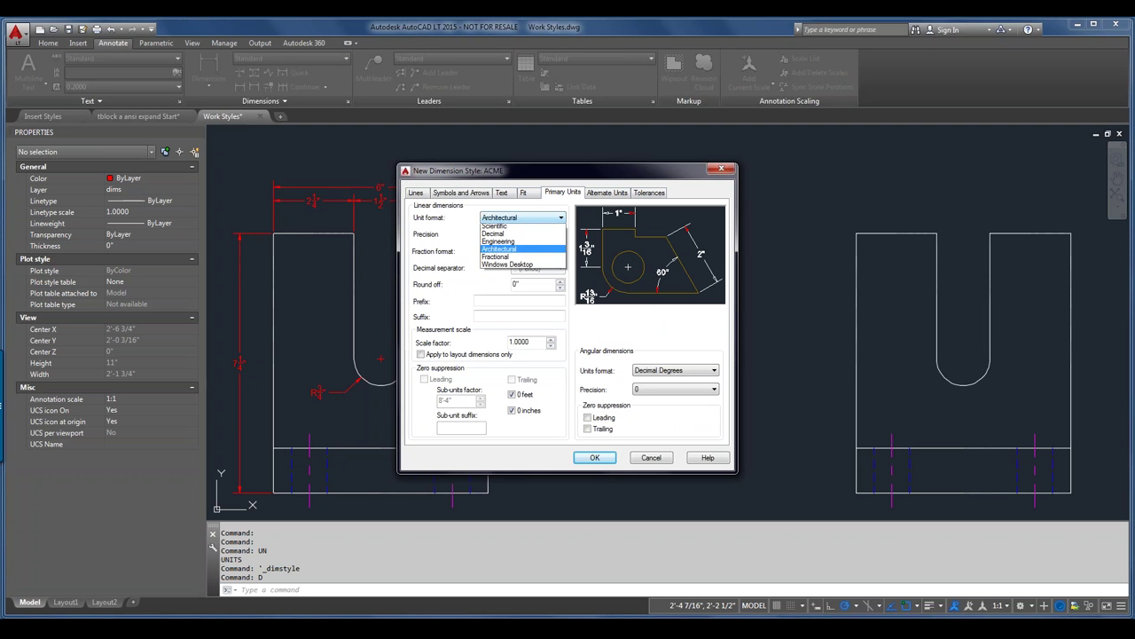
left_click(493, 236)
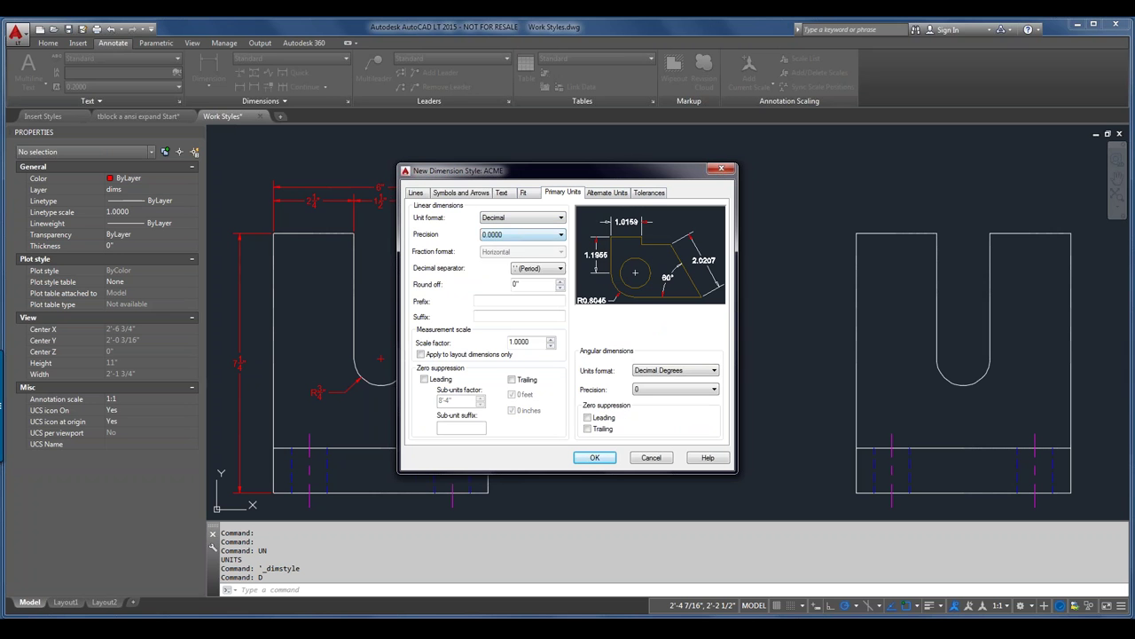
left_click(524, 234)
left_click(493, 260)
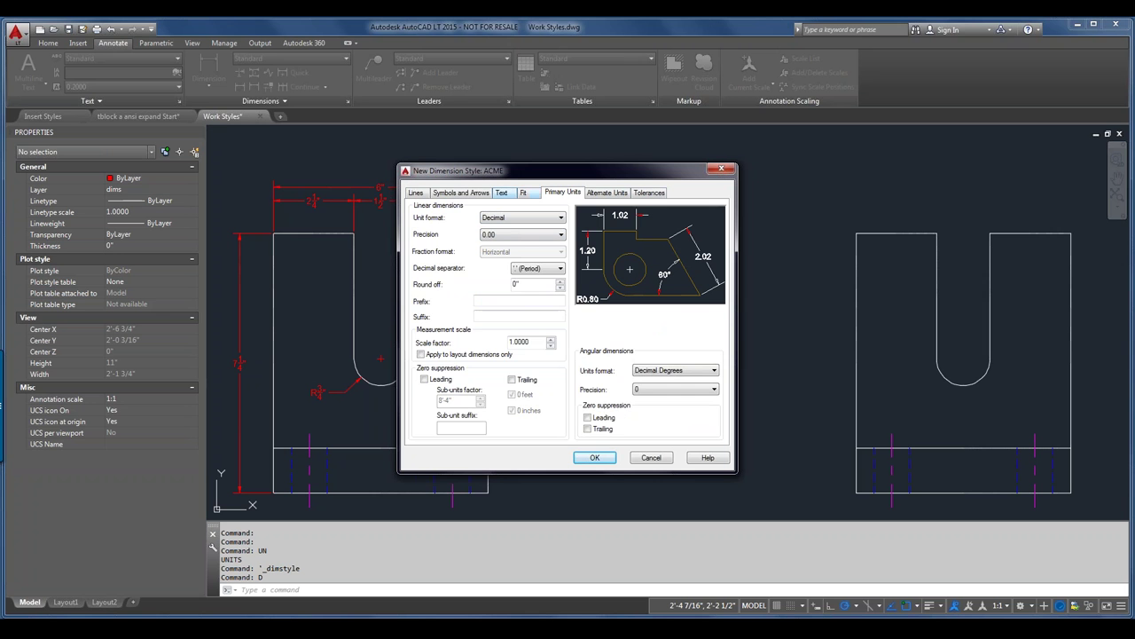
- Bring up the Text Style dialog from ACME's Text settings
left_click(501, 193)
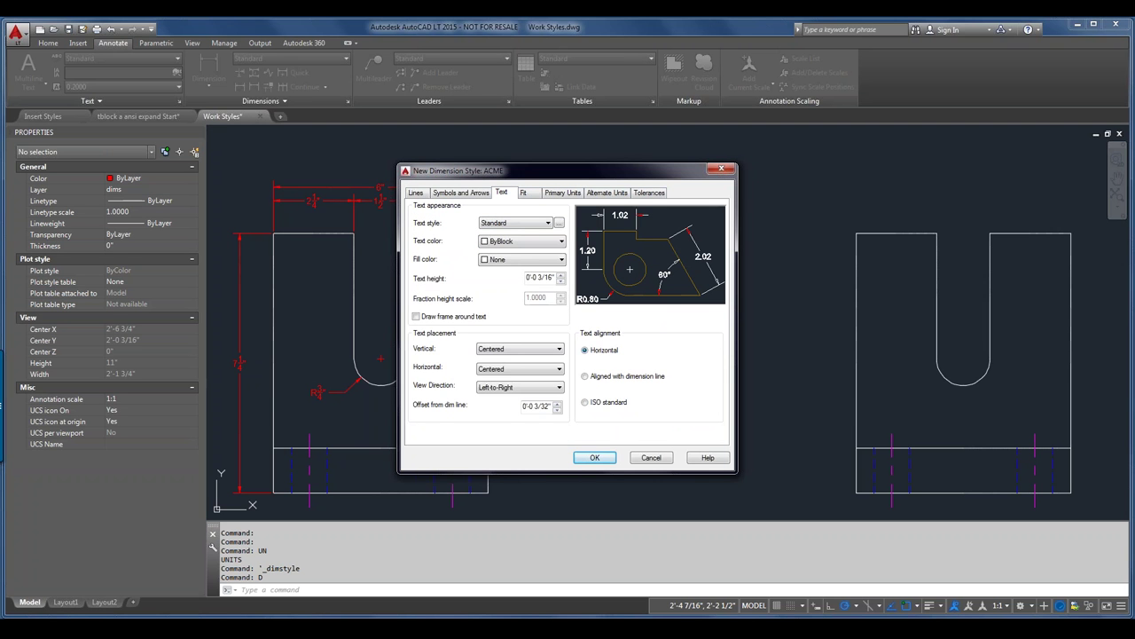
left_click(515, 222)
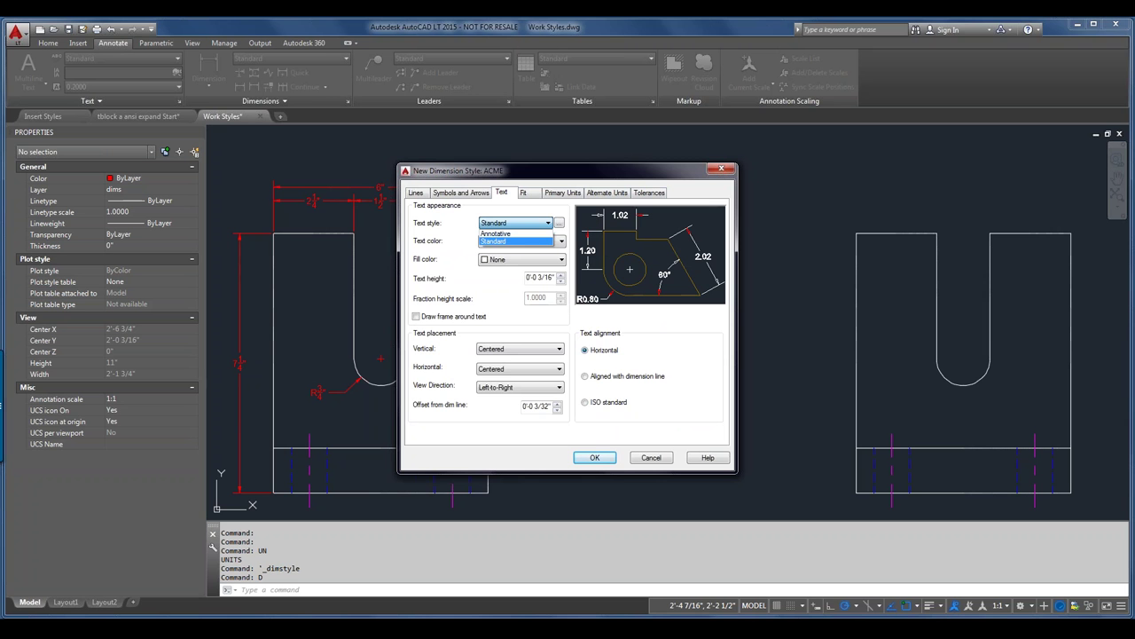
key("Return")
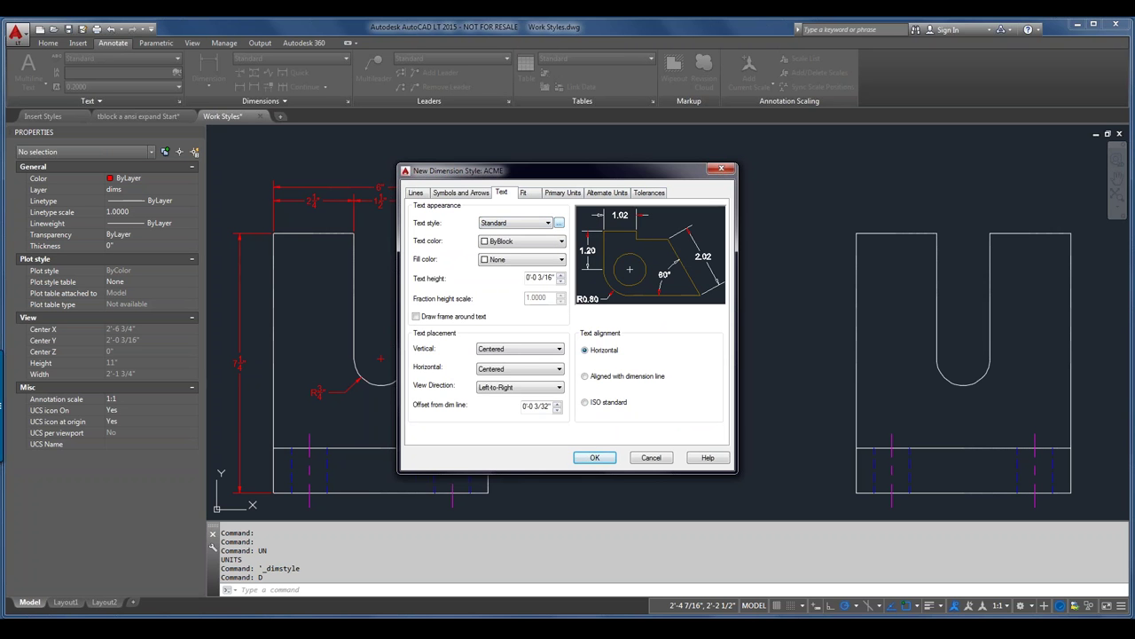
left_click(559, 223)
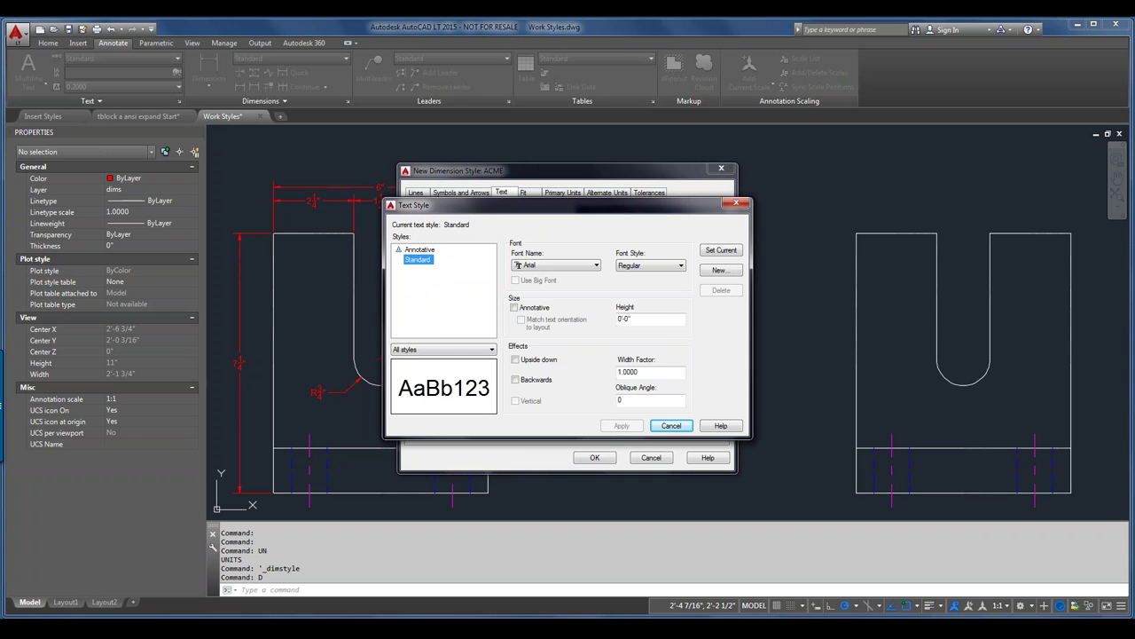
- Create a new text style named acme-dim using the Calibri Light font
left_click(720, 269)
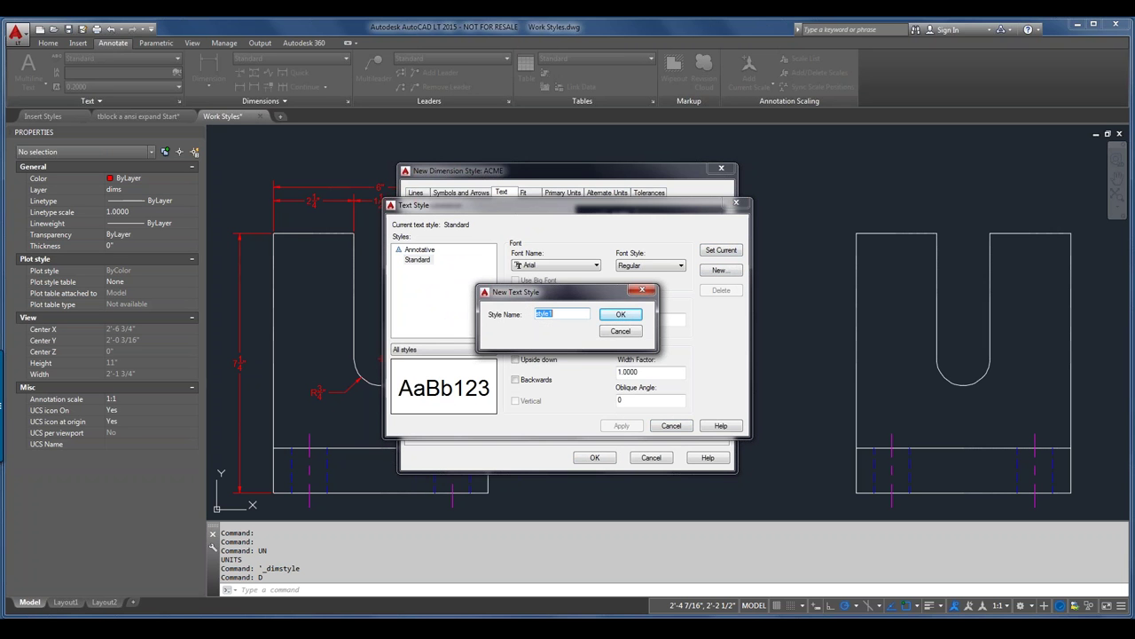
type("acme-dimm")
key("BackSpace")
key("Return")
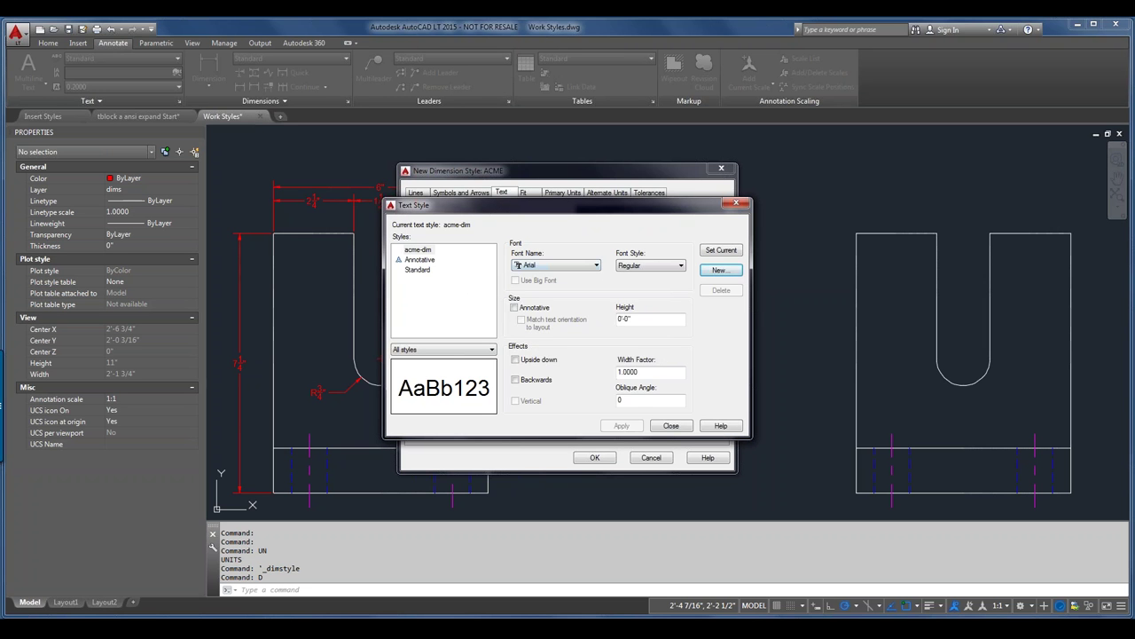
left_click(556, 264)
key("c")
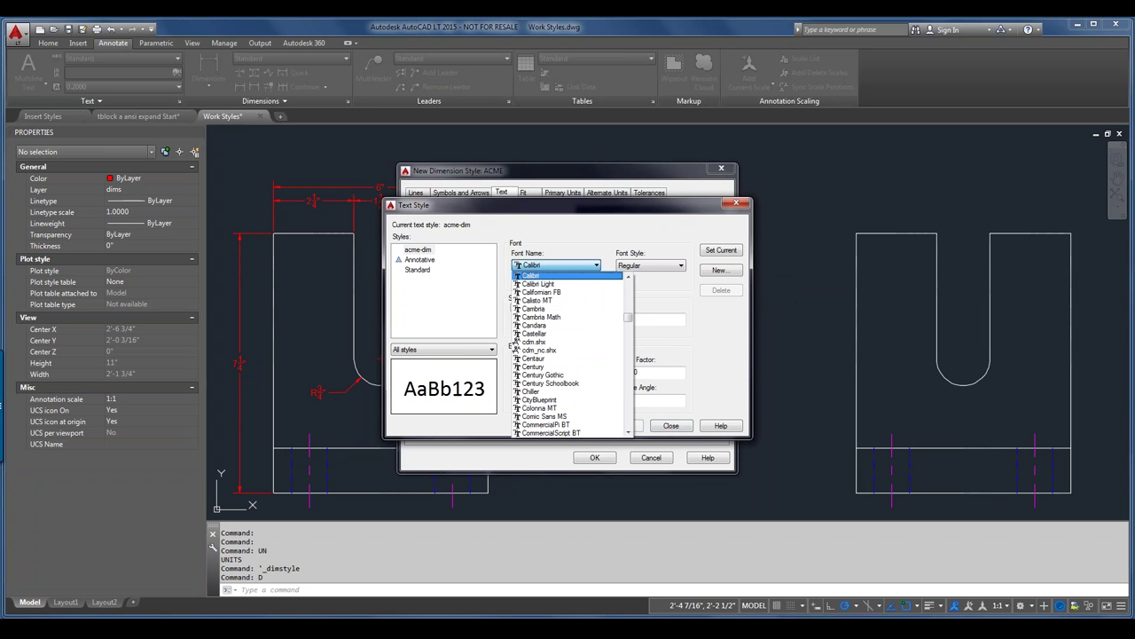
key("Down")
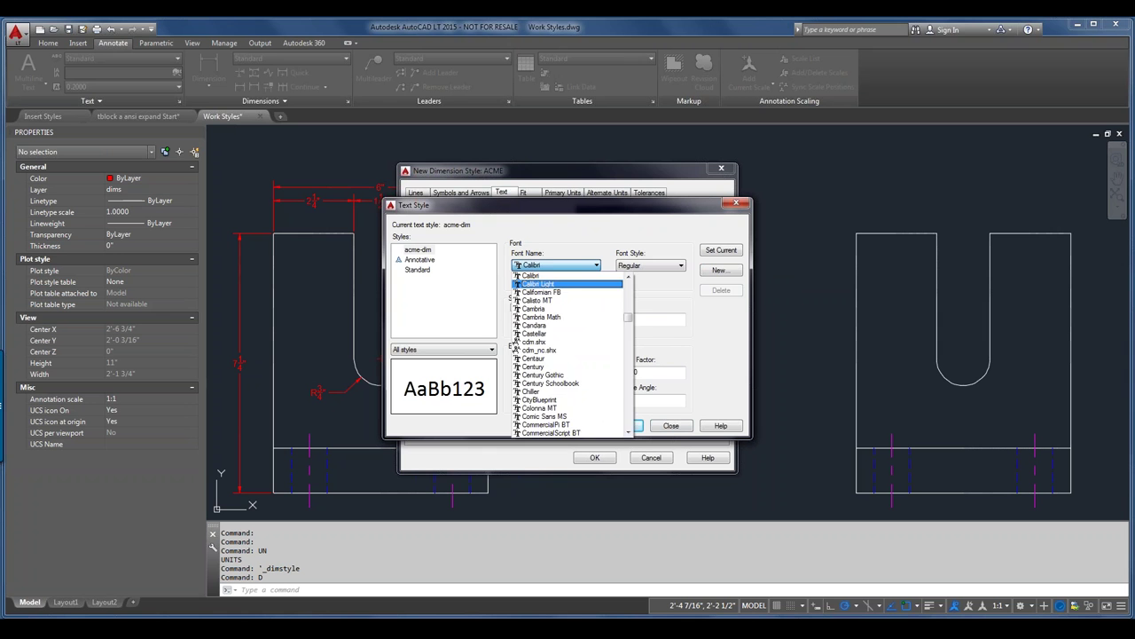
key("Return")
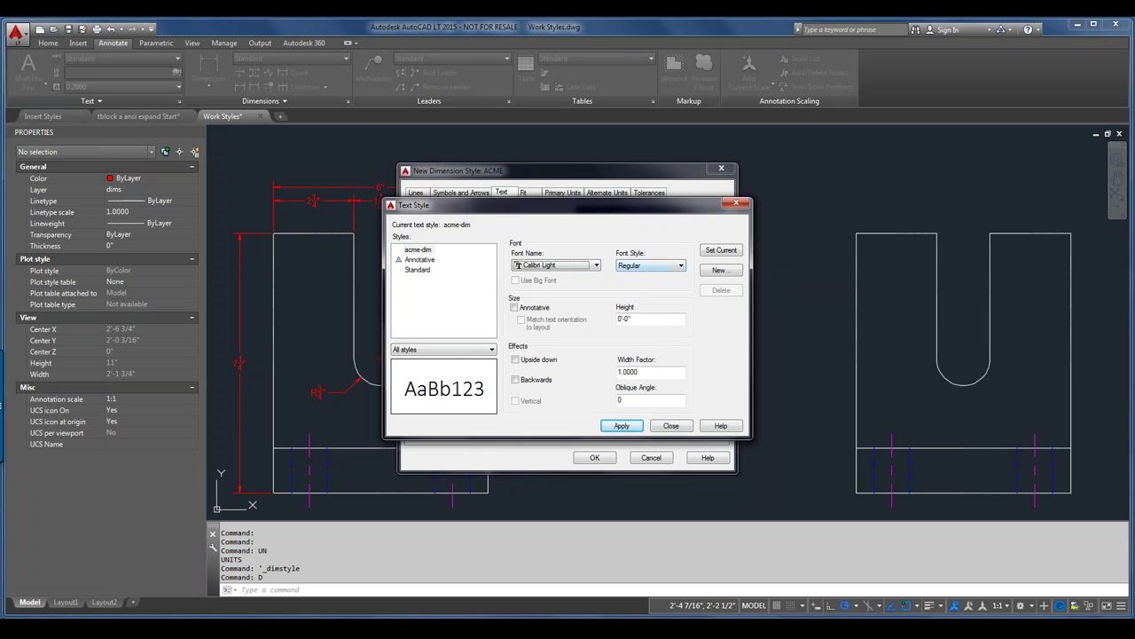
- Give acme-dim the Regular font style and a 0.9 width factor, apply, and close
key("Tab")
key("alt+Down")
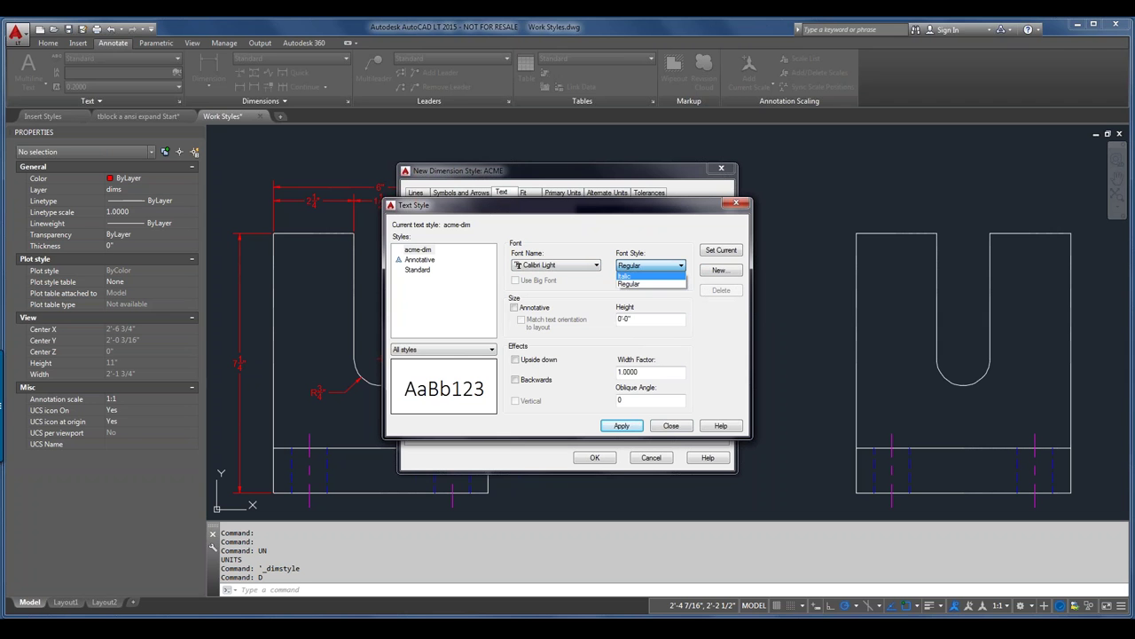
key("Down")
key("Up")
key("Down")
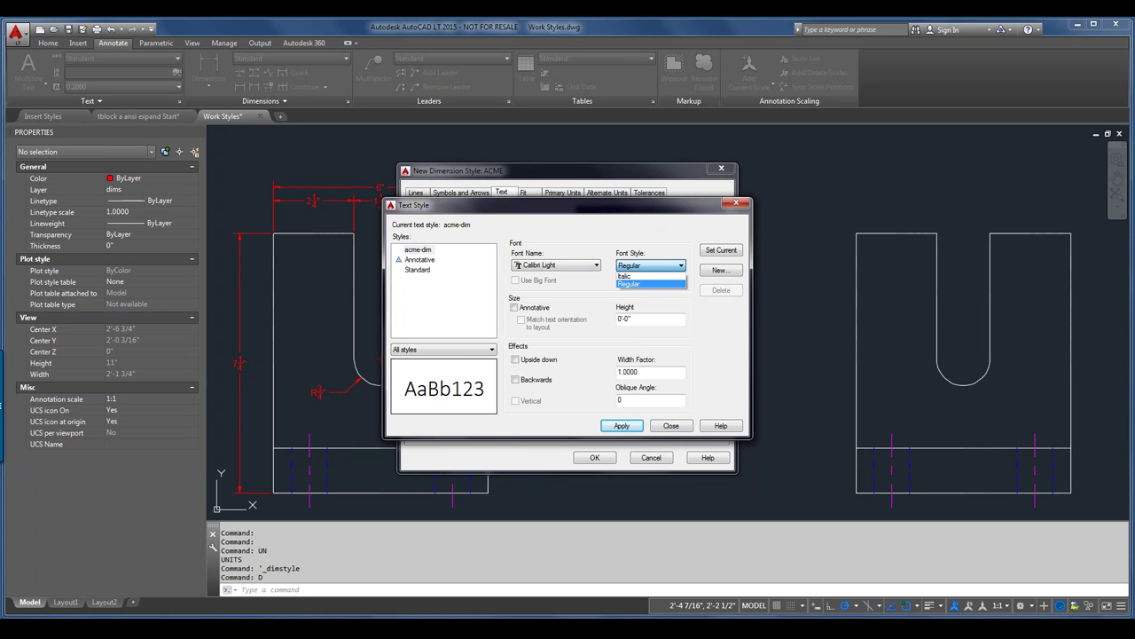
key("Return")
key("Tab")
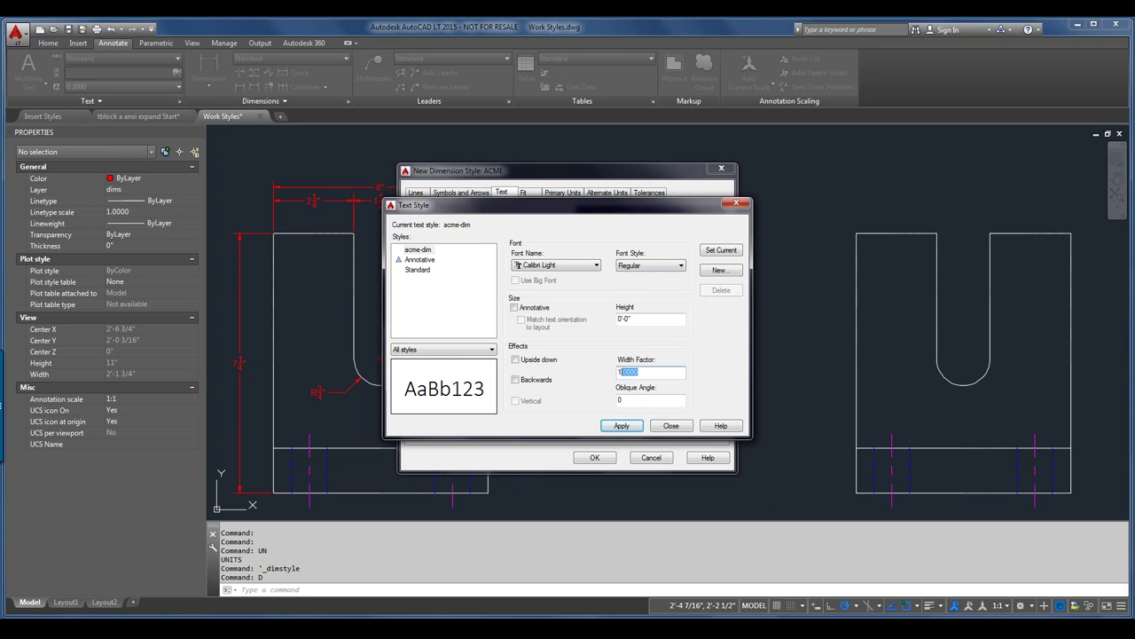
key("BackSpace")
type(".9")
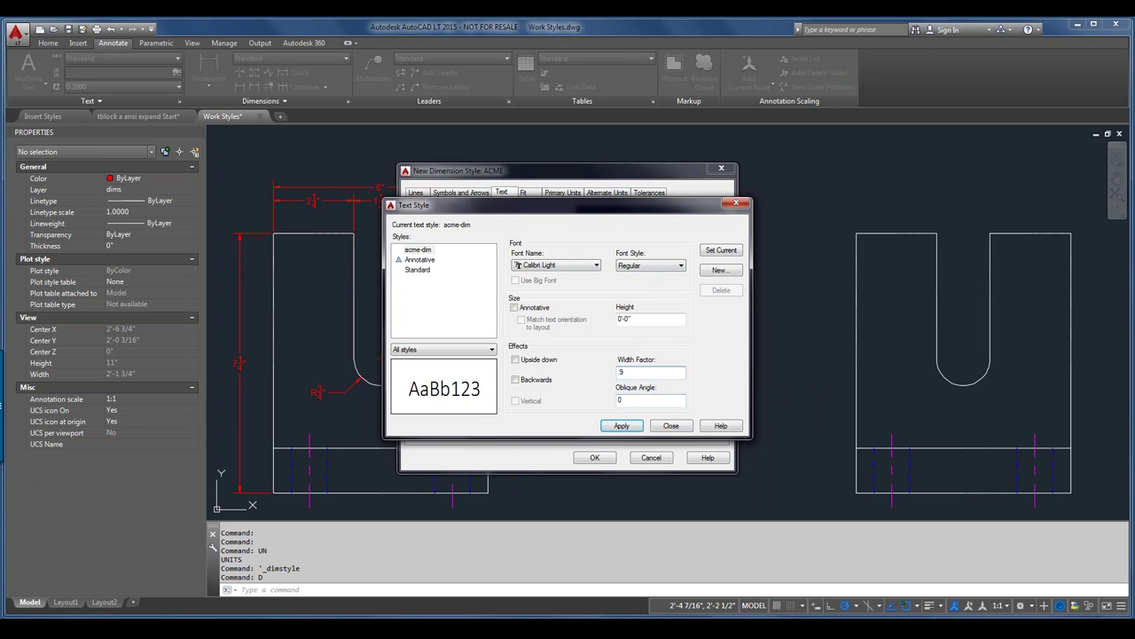
left_click(621, 426)
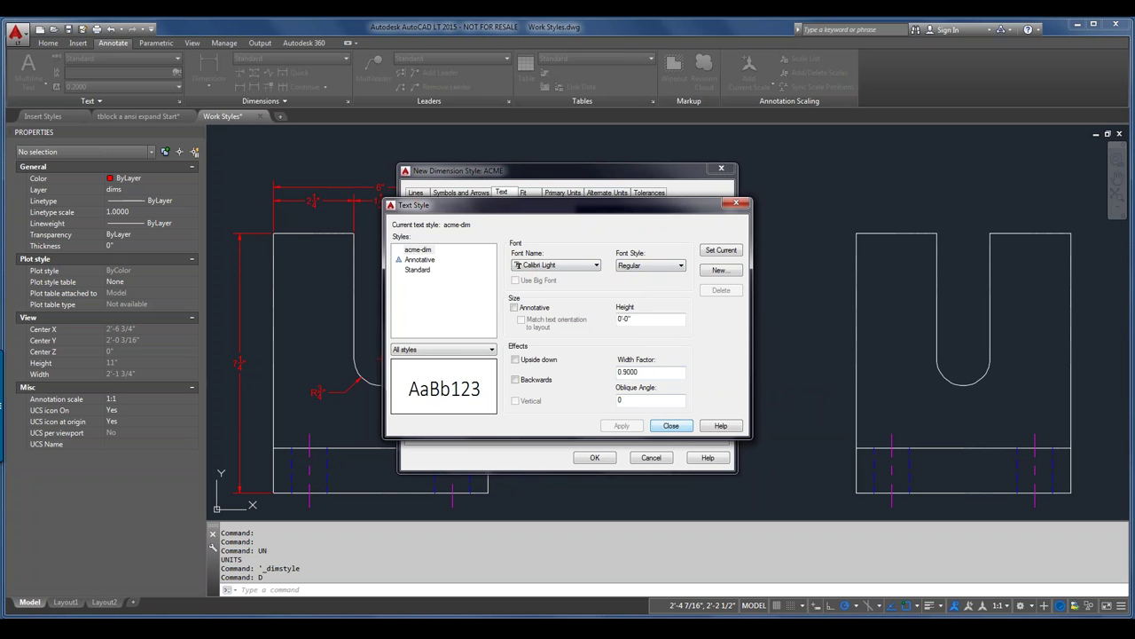
left_click(670, 426)
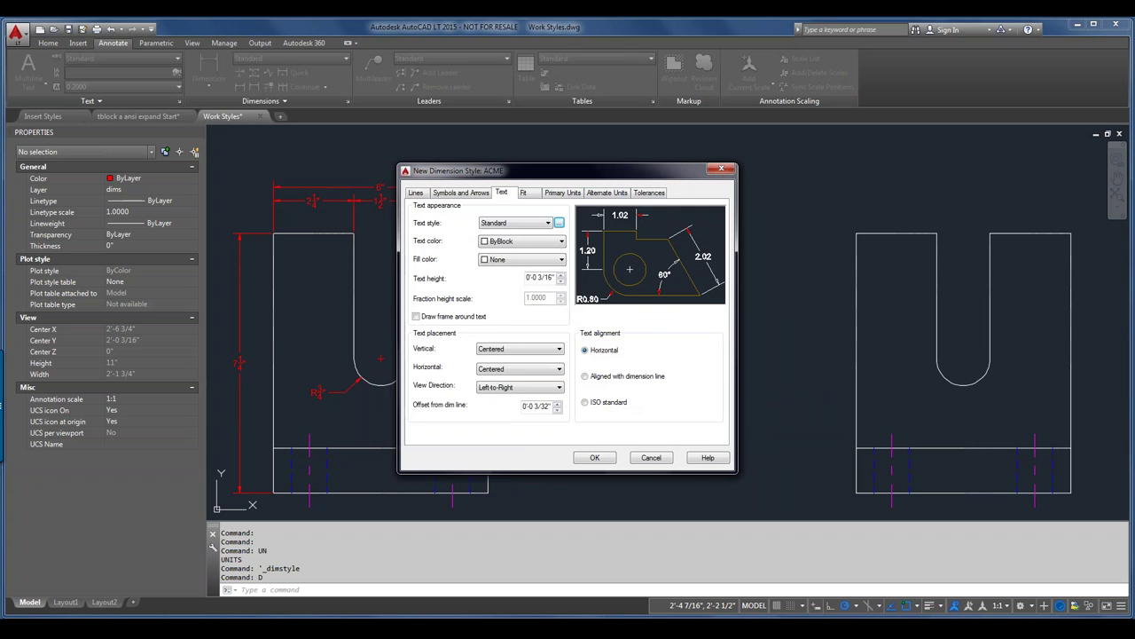
- Use acme-dim as ACME's dimension text, keep alternate units off, and accept the style
left_click(548, 223)
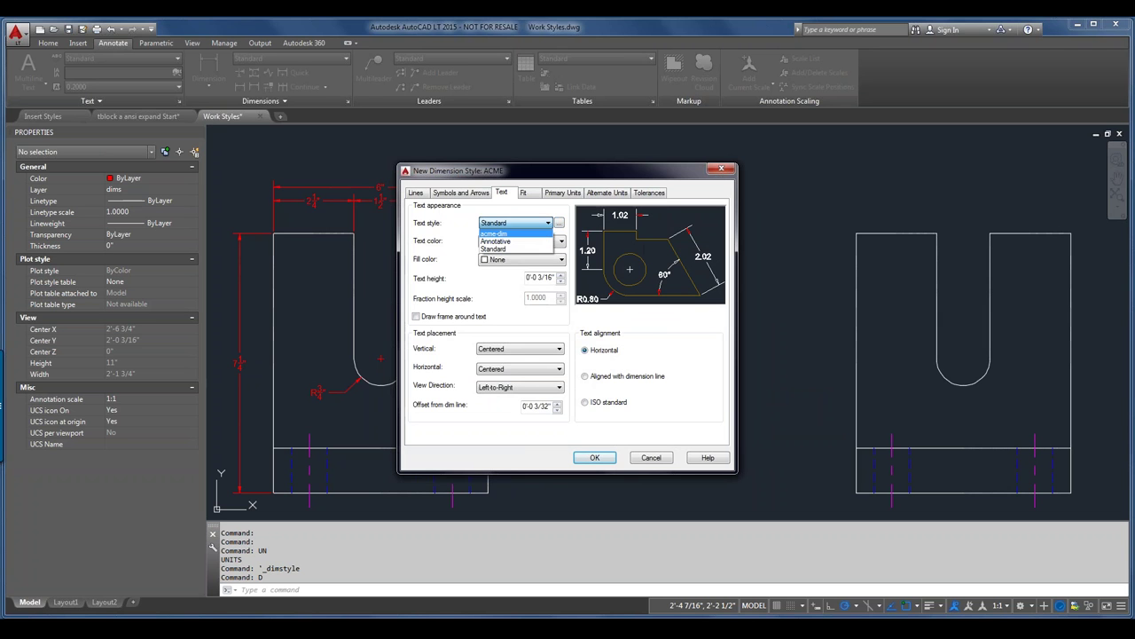
key("Return")
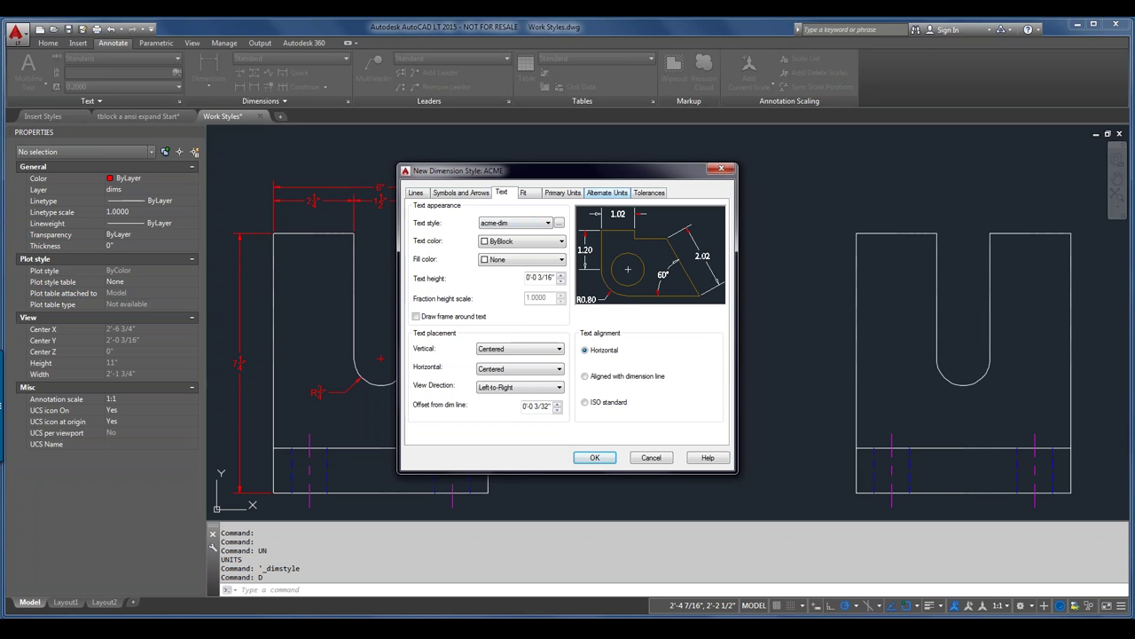
left_click(607, 192)
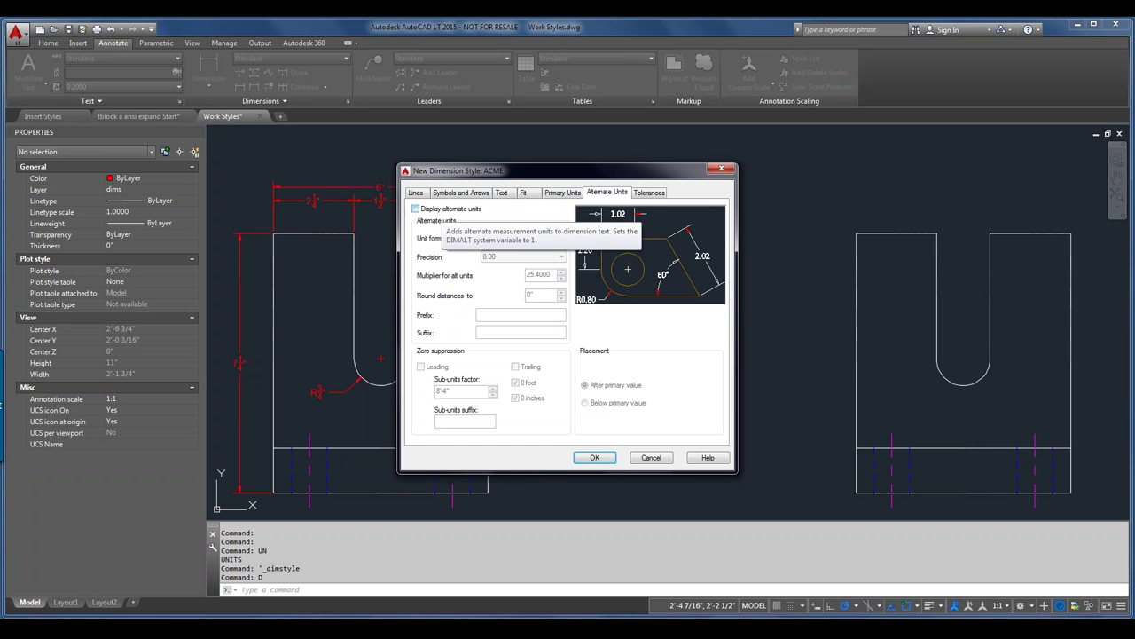
left_click(441, 209)
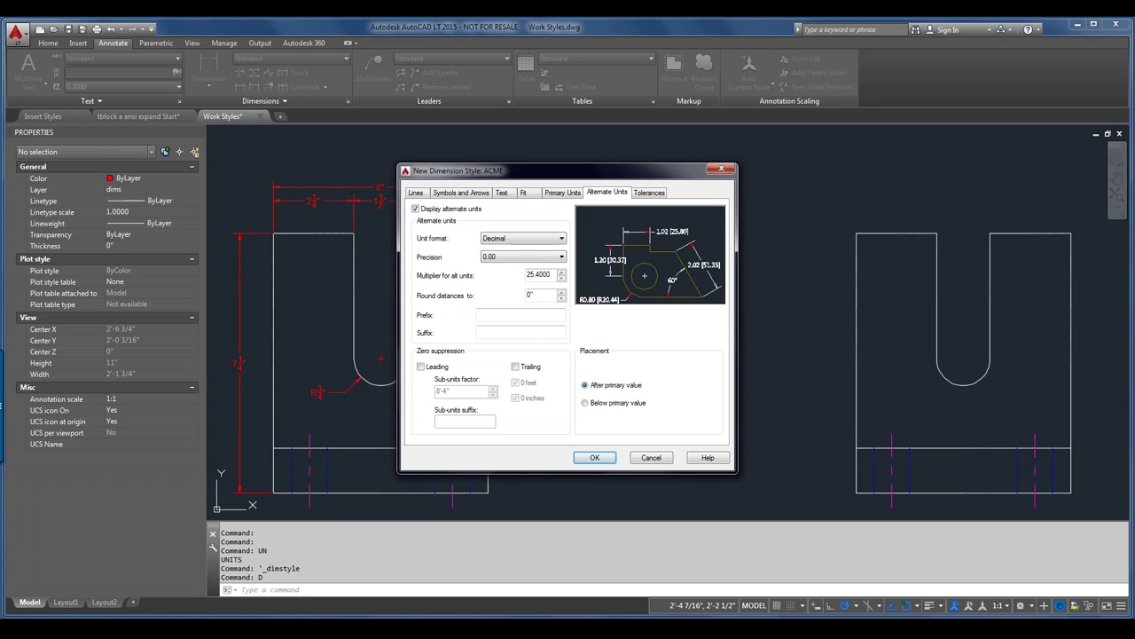
left_click(416, 208)
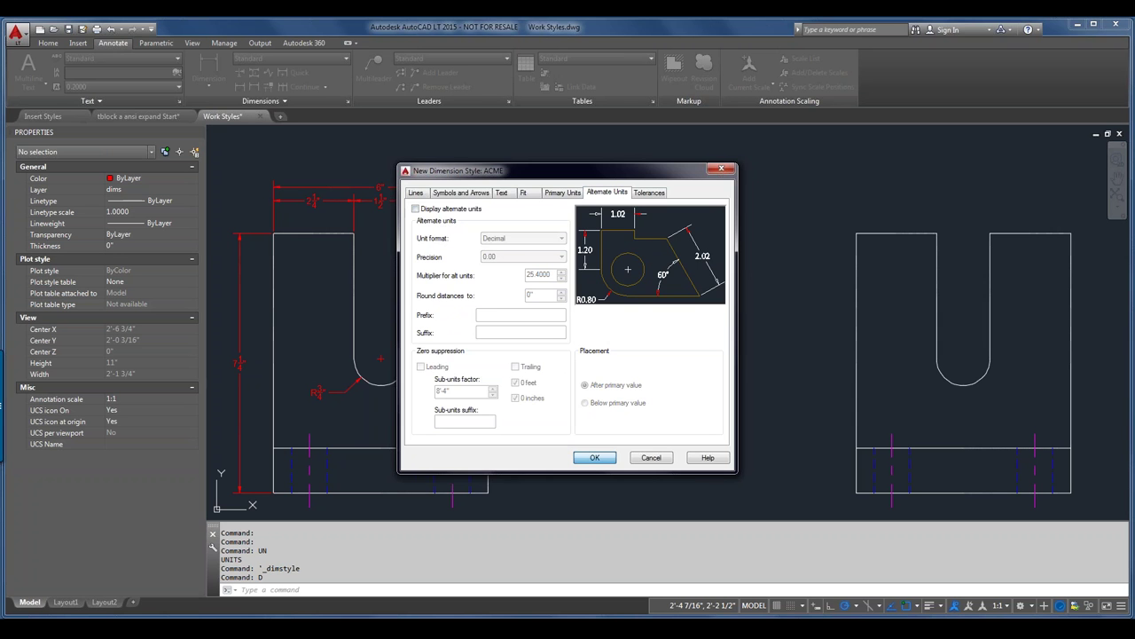
key("Return")
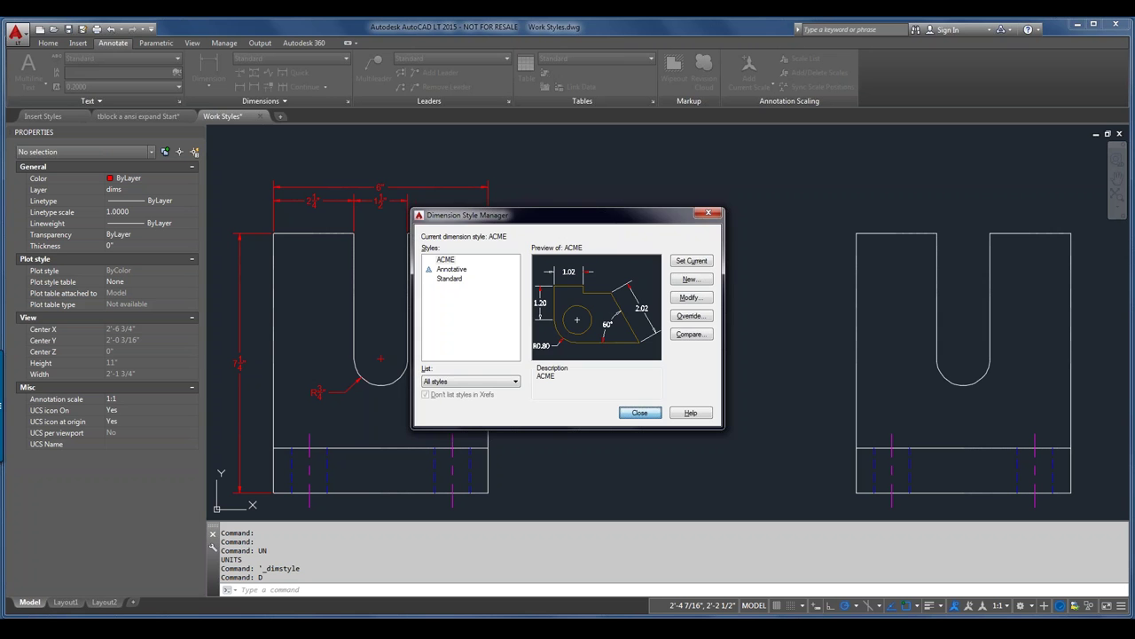
- Add a linear dimension across the top of the right part's left prong
left_click(641, 411)
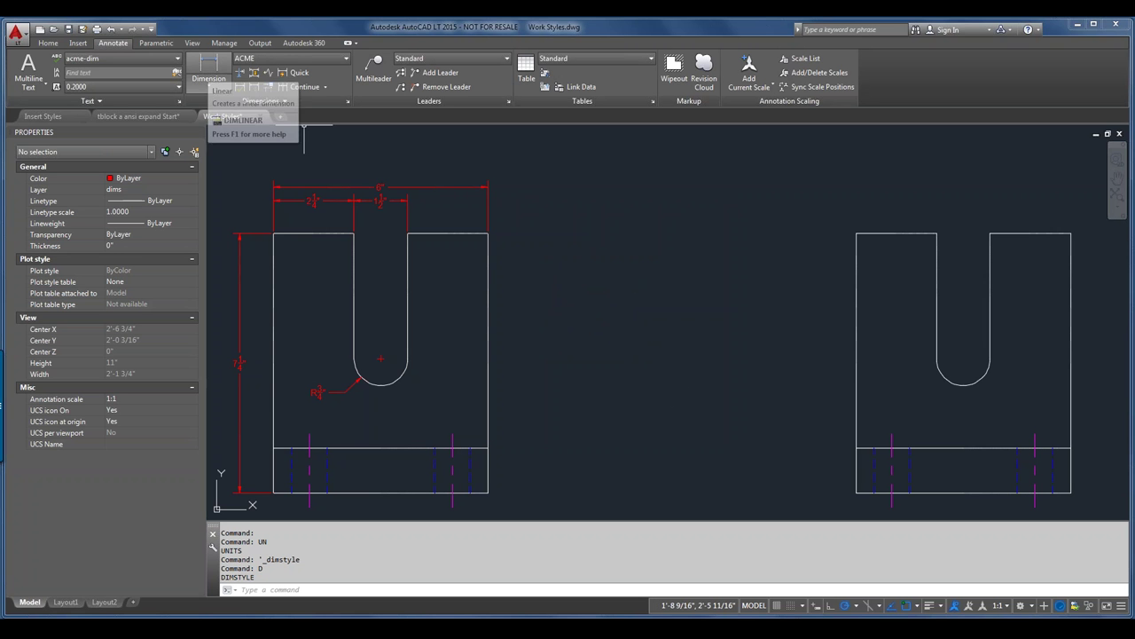
left_click(209, 68)
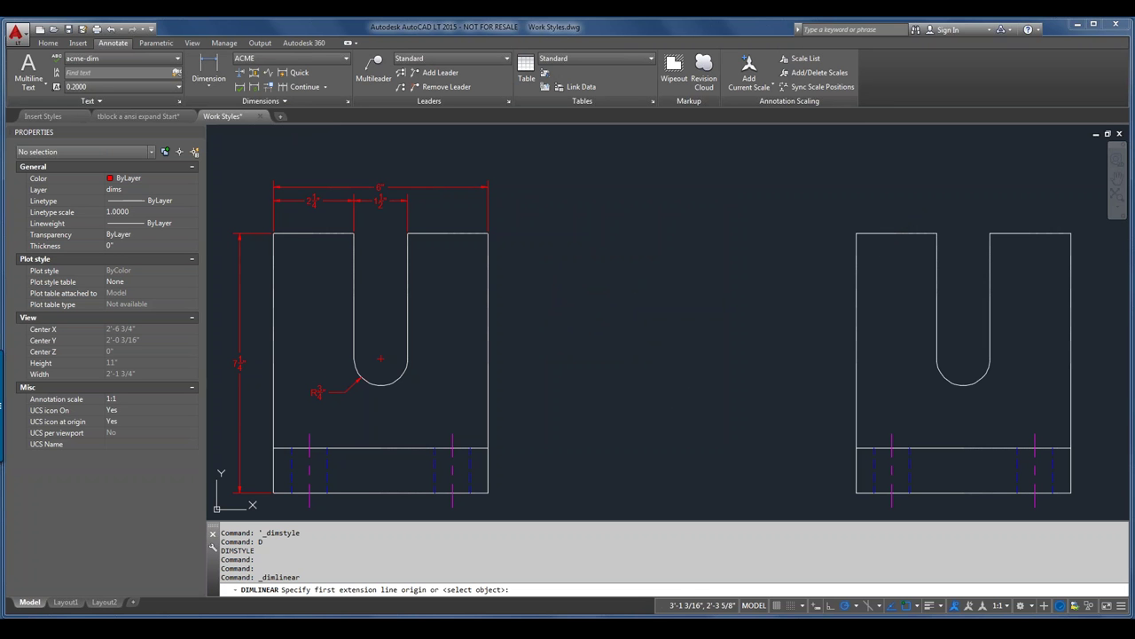
key("Return")
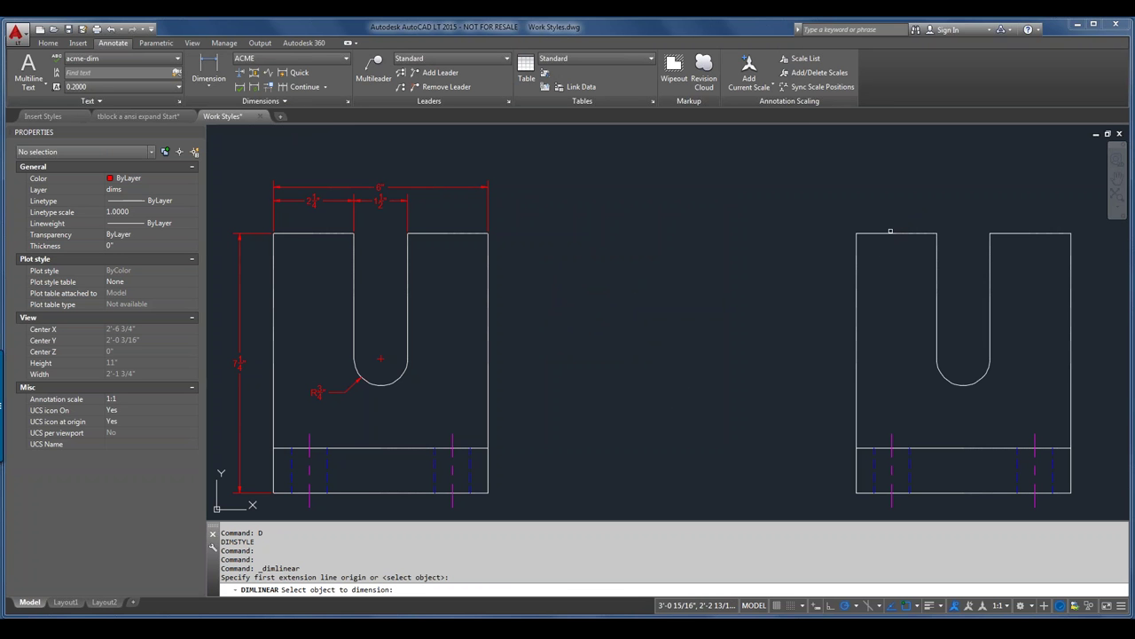
left_click(893, 233)
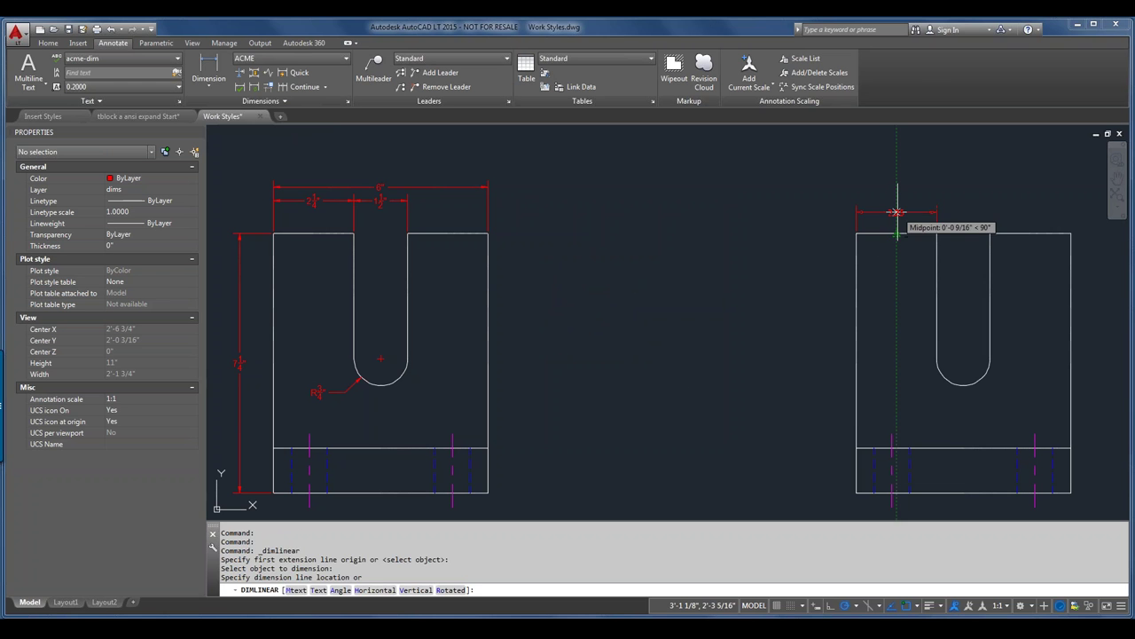
left_click(897, 214)
- Add a 7.25 linear dimension along the right part's left edge
right_click(829, 233)
left_click(838, 240)
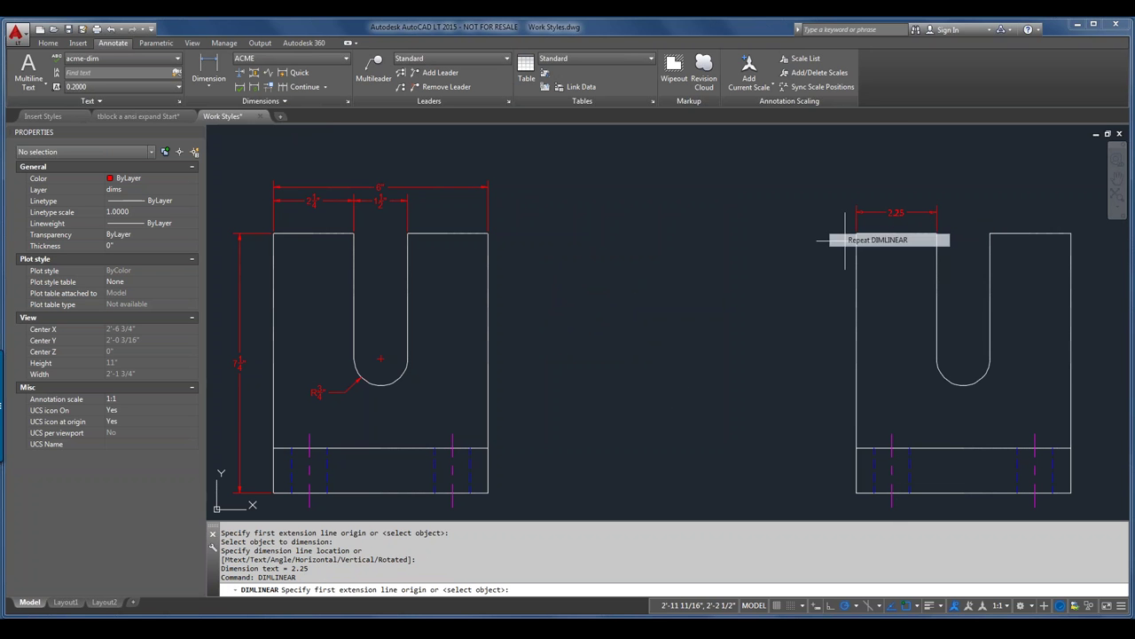
key("Return")
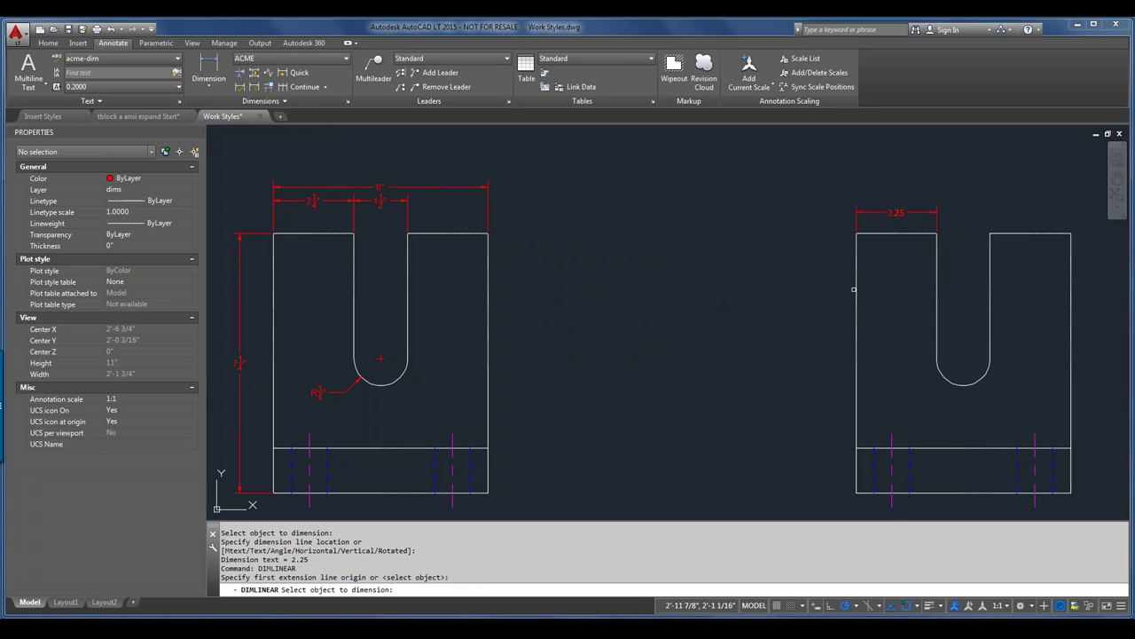
left_click(855, 291)
left_click(834, 286)
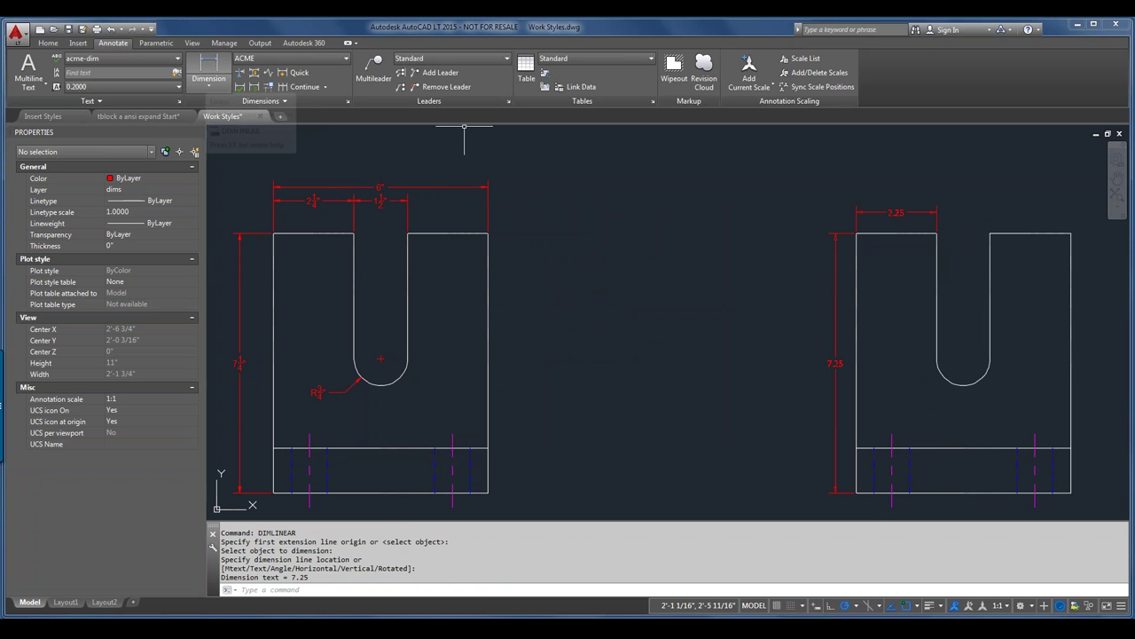
left_click(208, 84)
left_click(219, 203)
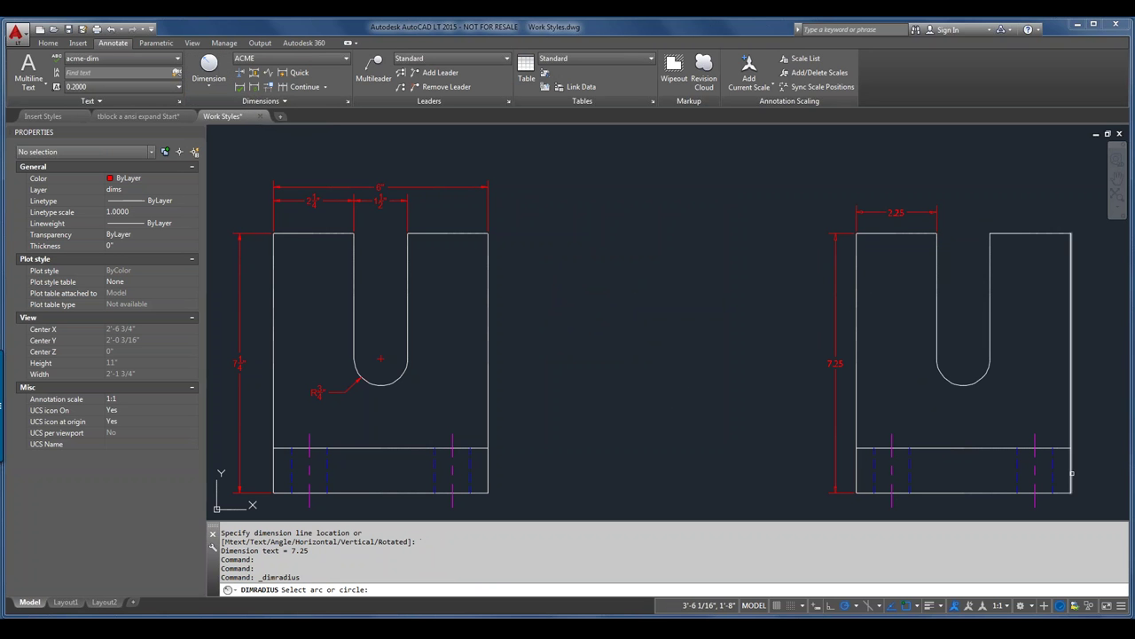
- Place an R0.75 radius dimension on the right slot's curved end, then zoom to extents
left_click(939, 374)
left_click(938, 384)
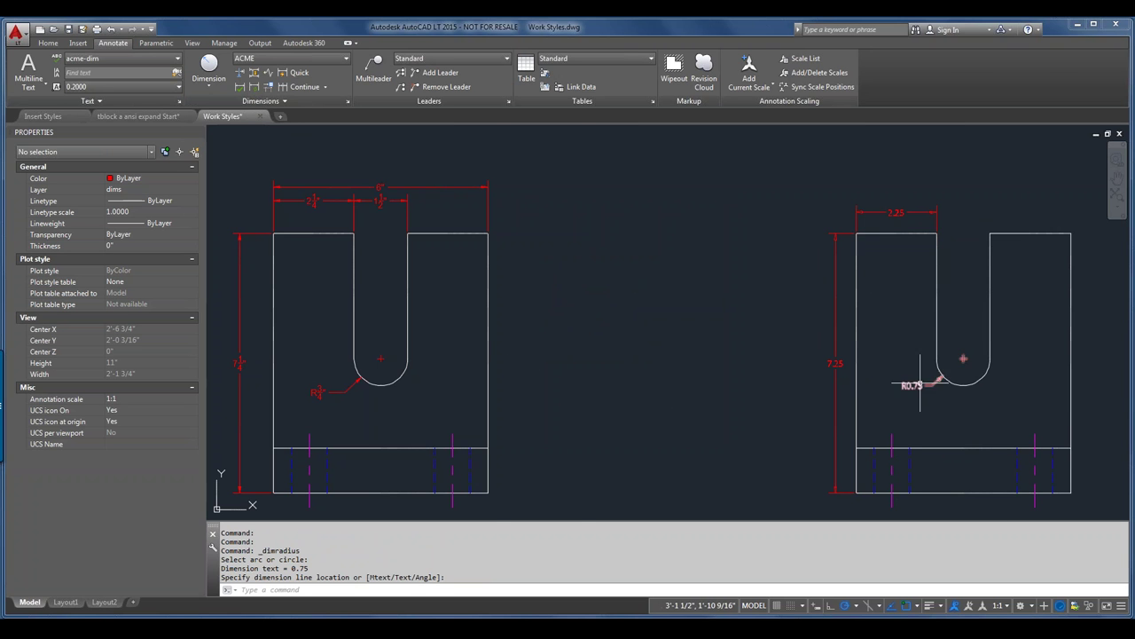
scroll(943, 375, "up", 5)
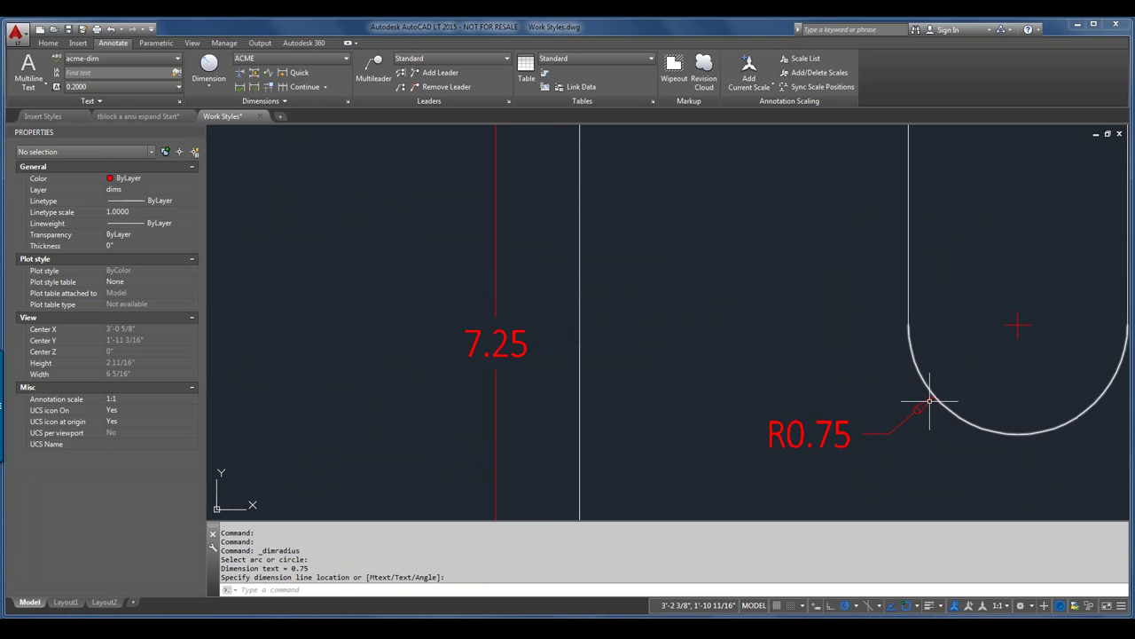
scroll(927, 397, "up", 4)
middle_click_drag(926, 427, 824, 309)
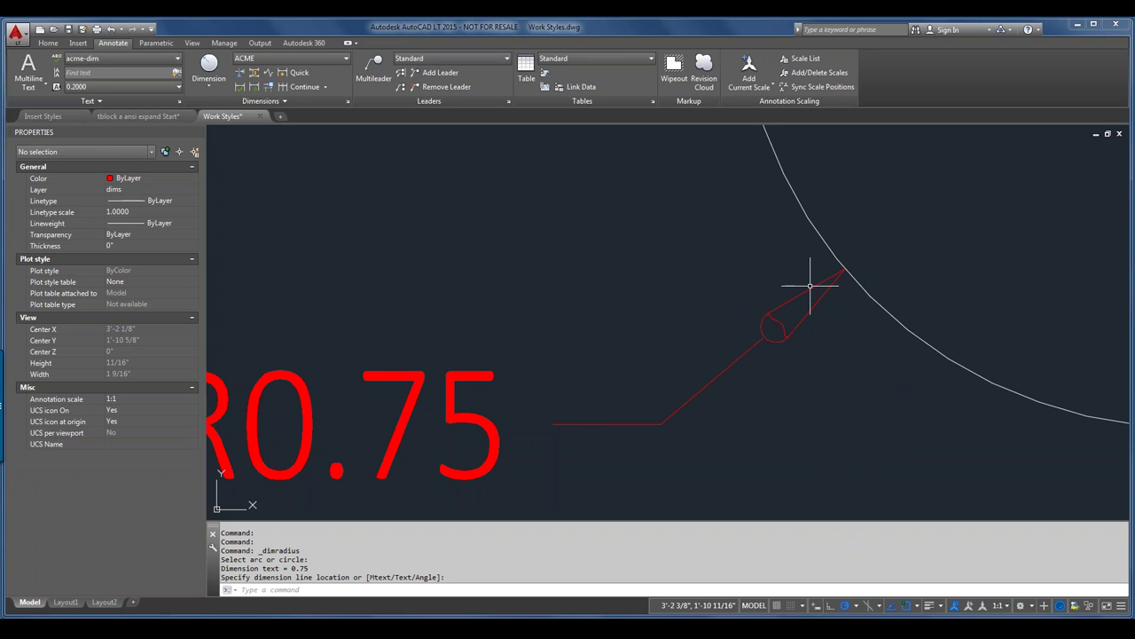
left_click(810, 286)
scroll(818, 302, "down", 5)
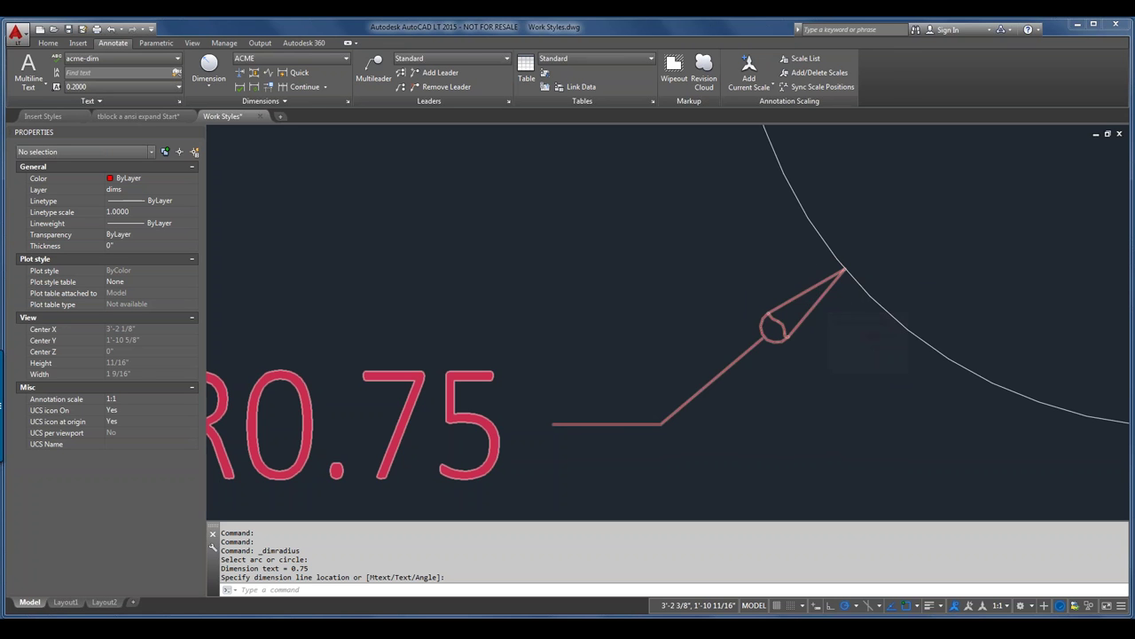
scroll(822, 293, "down", 5)
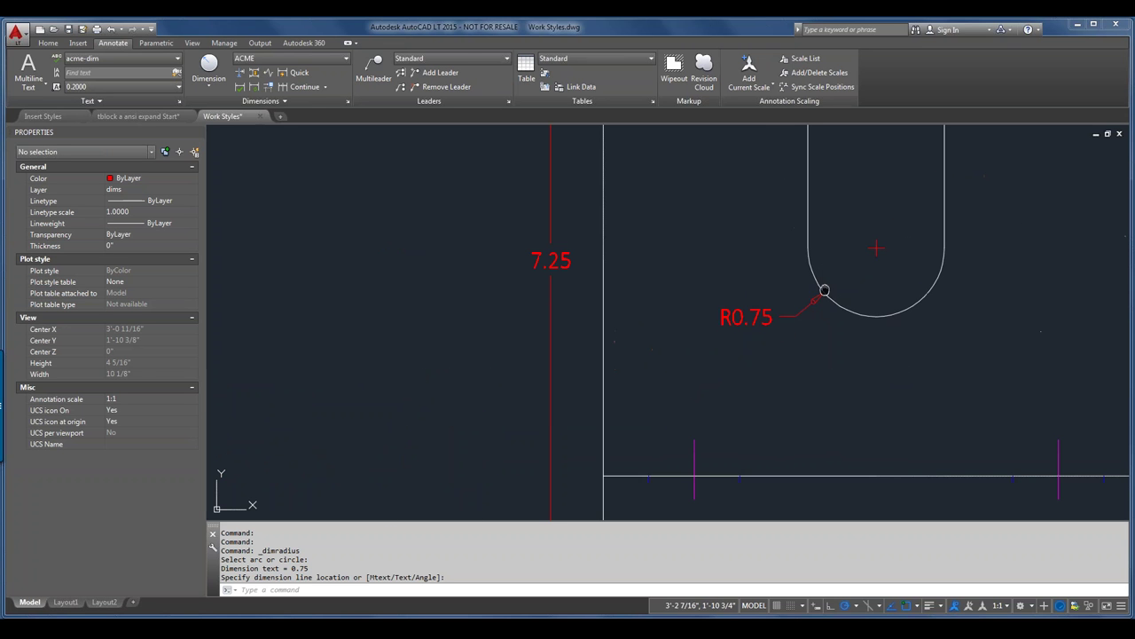
middle_click(826, 290)
middle_click(826, 290)
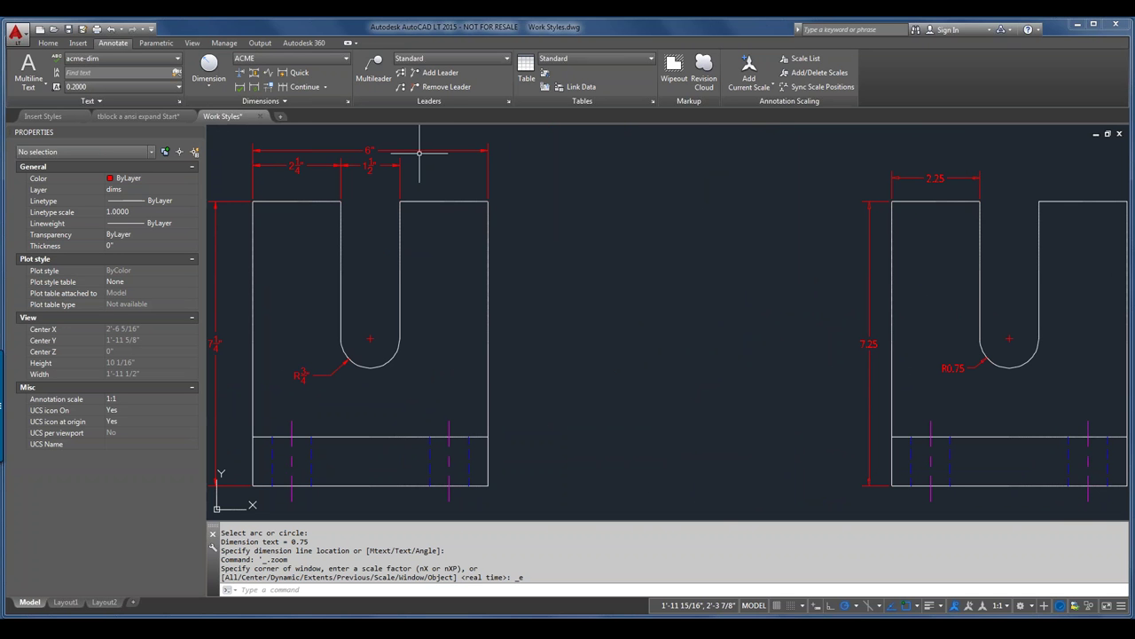
- Save Work Styles.dwg with Ctrl+S and bring up the Insert Styles.dwg drawing
mouse_move(423, 150)
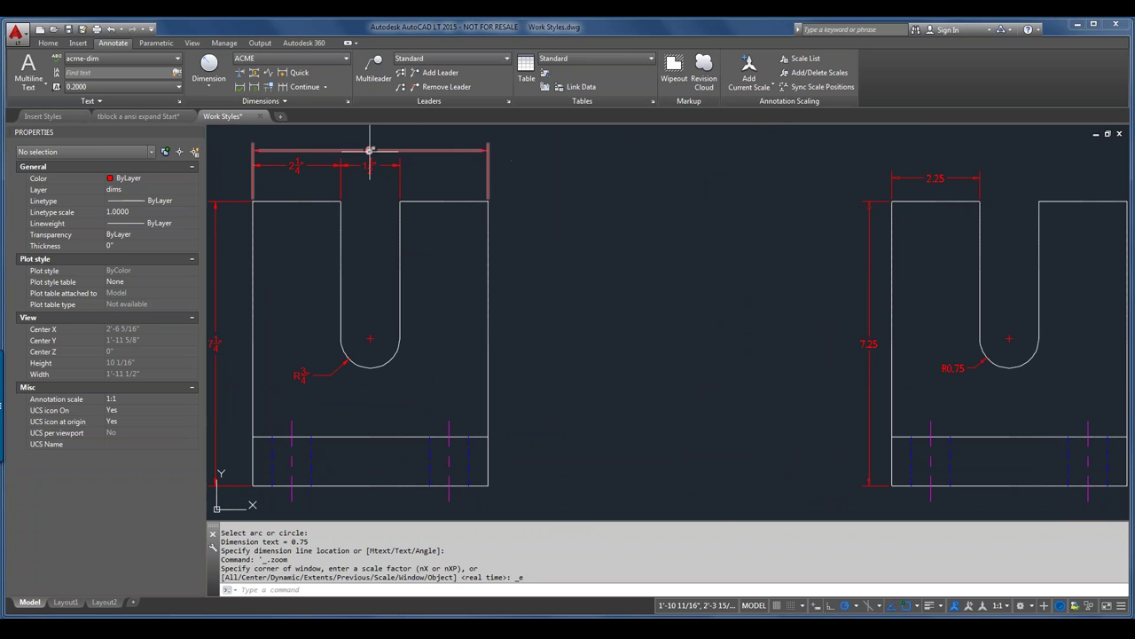
mouse_move(369, 150)
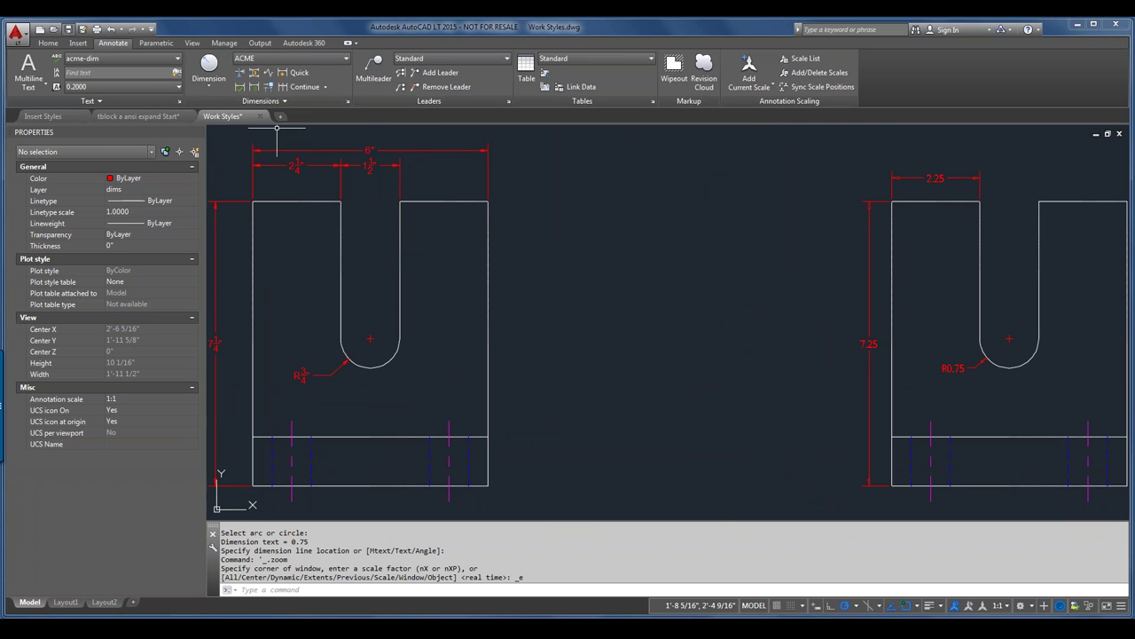
key("ctrl+s")
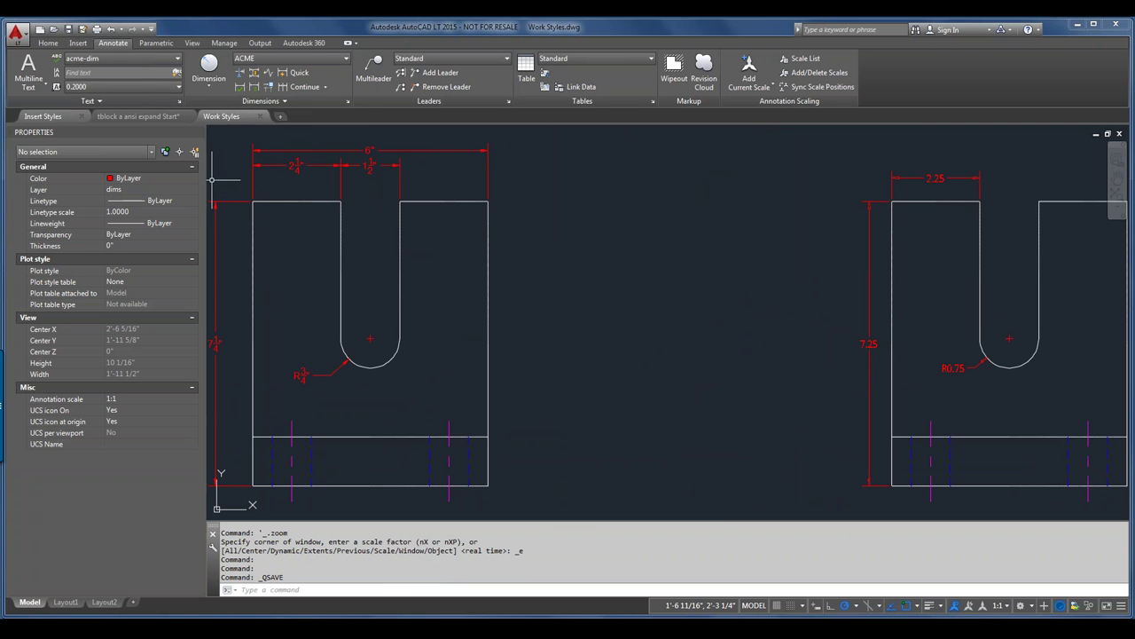
left_click(43, 117)
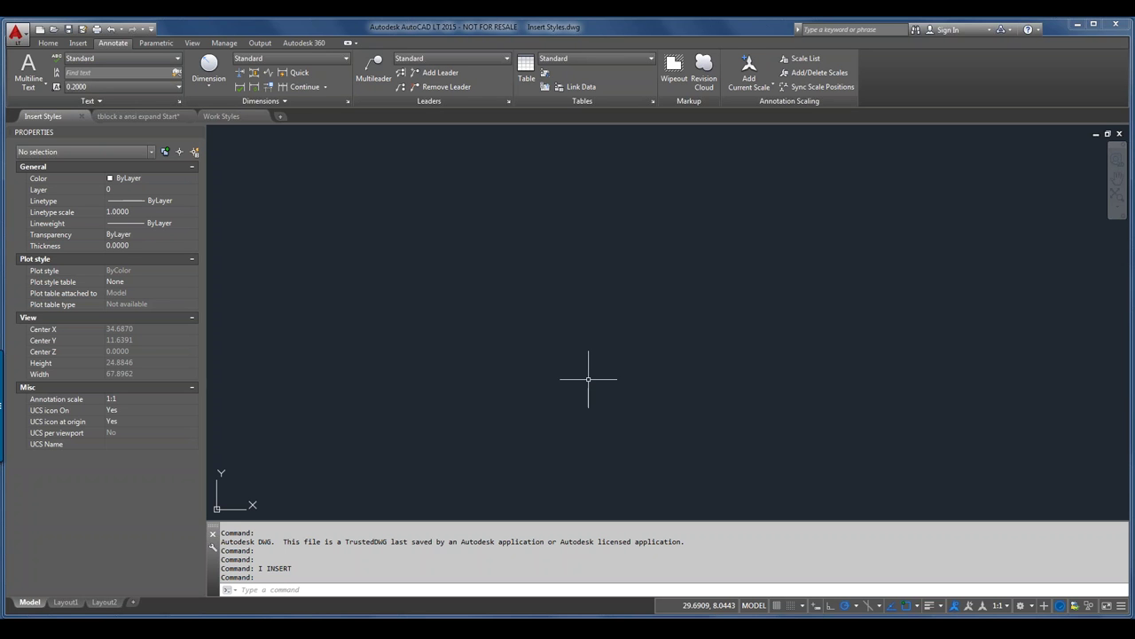
- Insert Work Styles.dwg exploded at 0,0,0 using the I command
type("I")
key("Return")
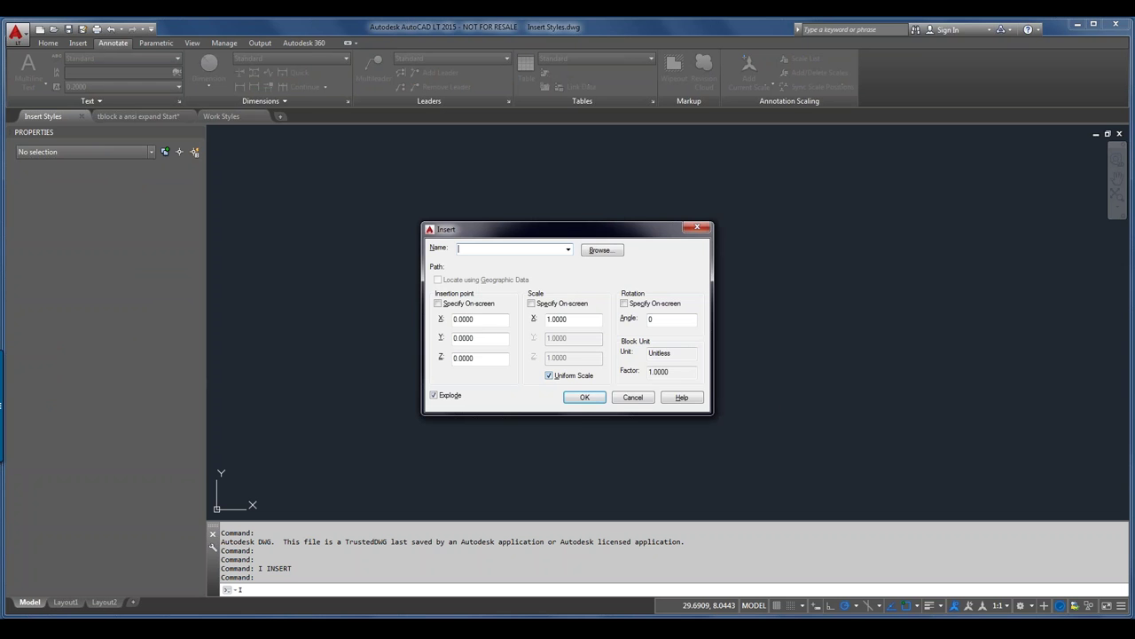
key("alt+b")
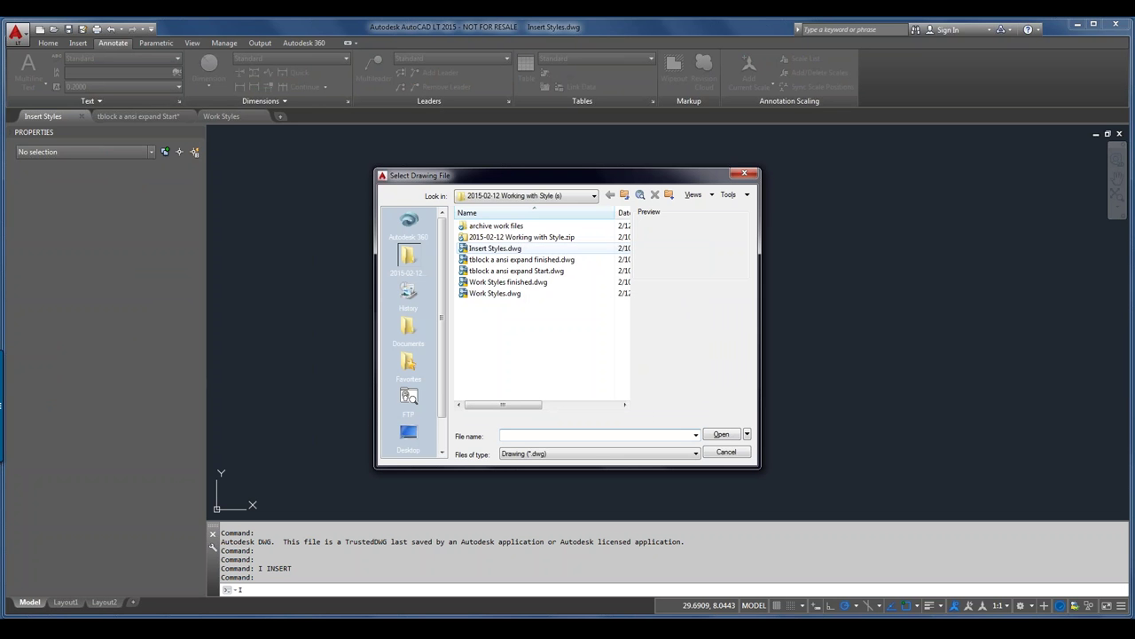
left_click(495, 293)
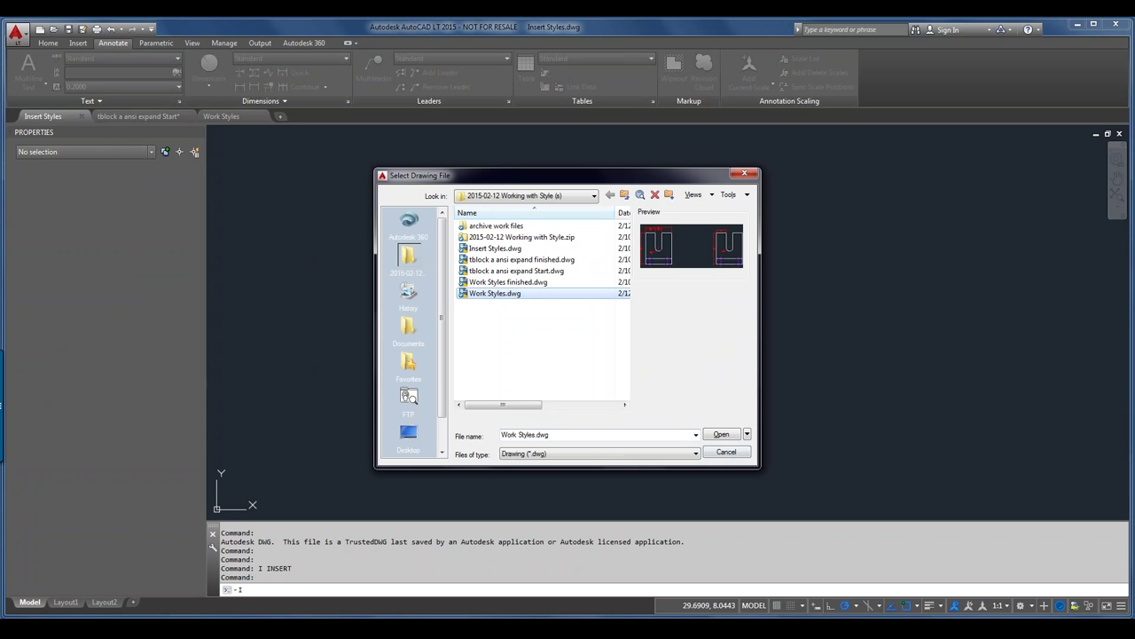
left_click(722, 434)
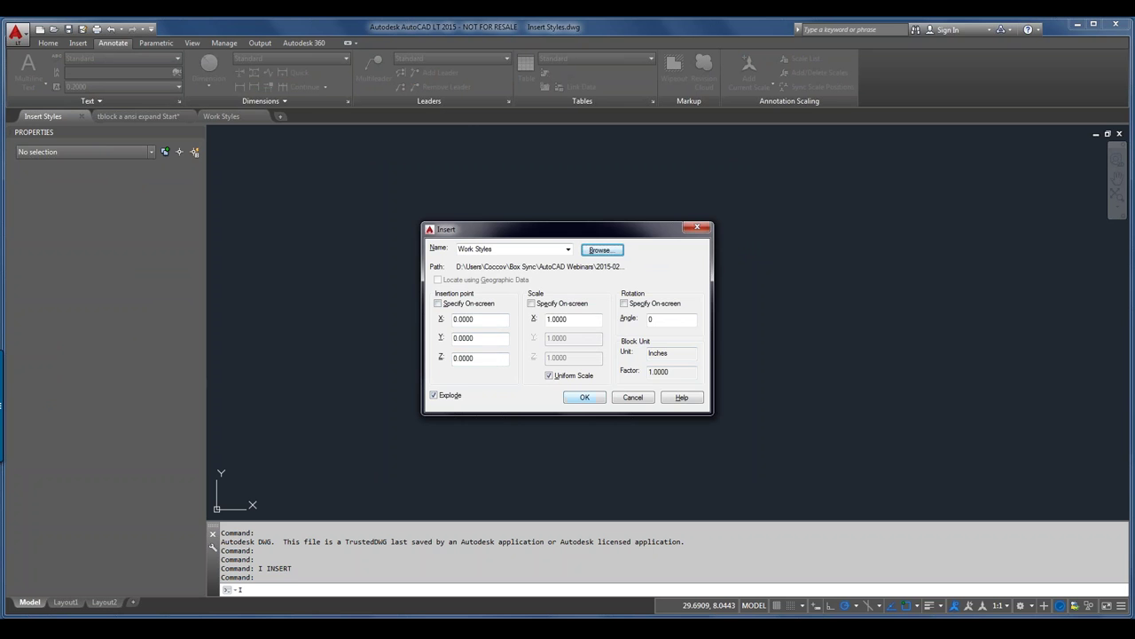
left_click(584, 396)
middle_click_drag(577, 248, 577, 403)
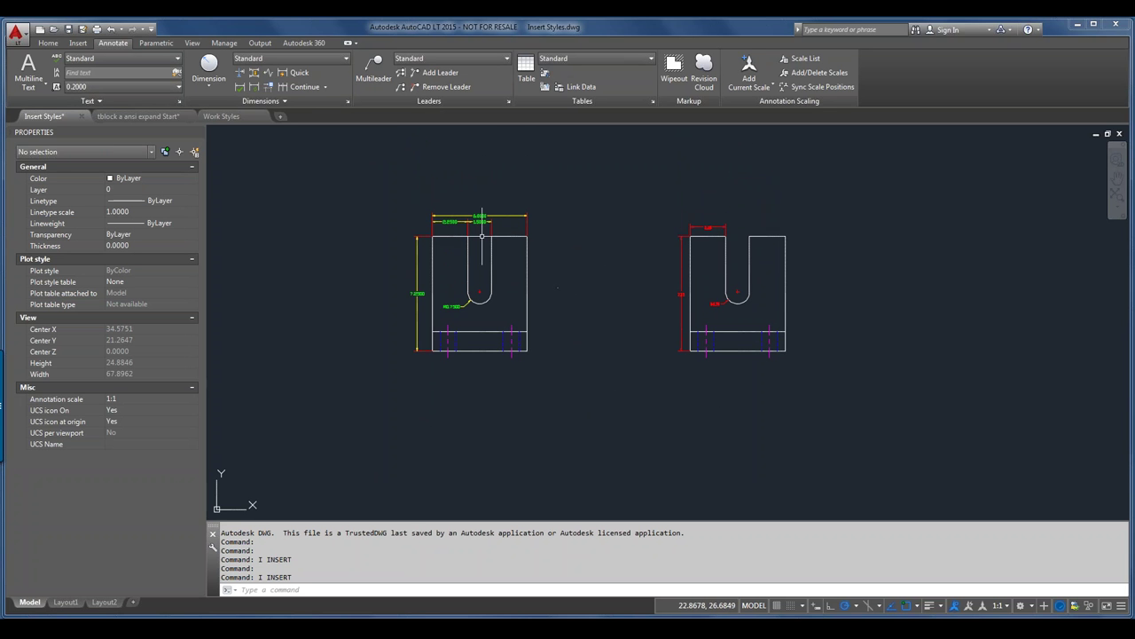
scroll(482, 235, "up", 6)
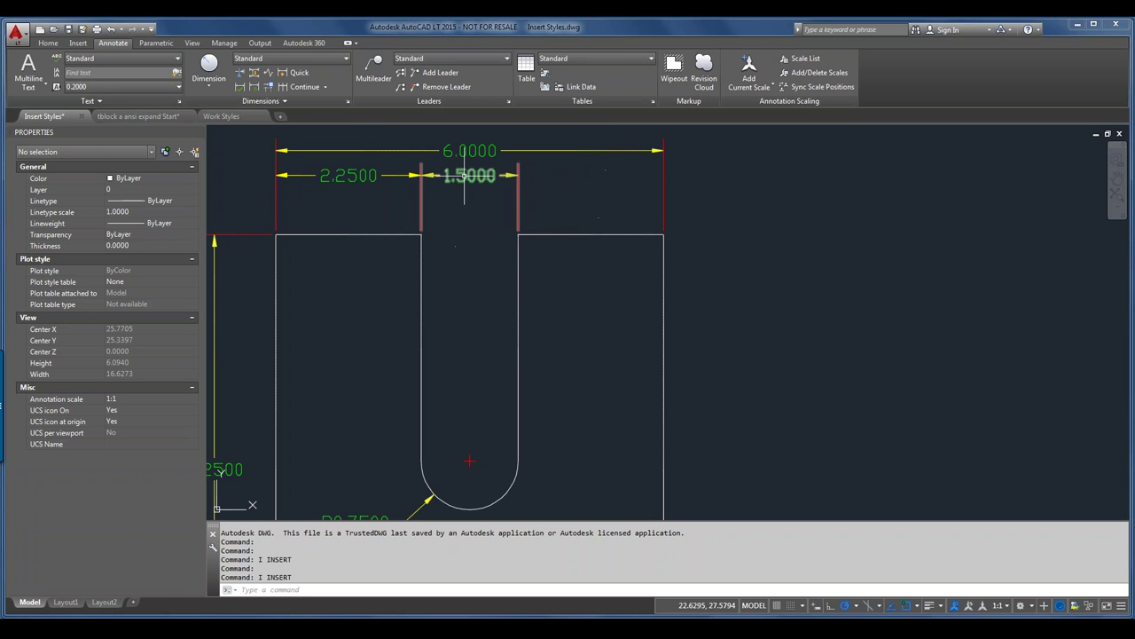
scroll(494, 215, "down", 2)
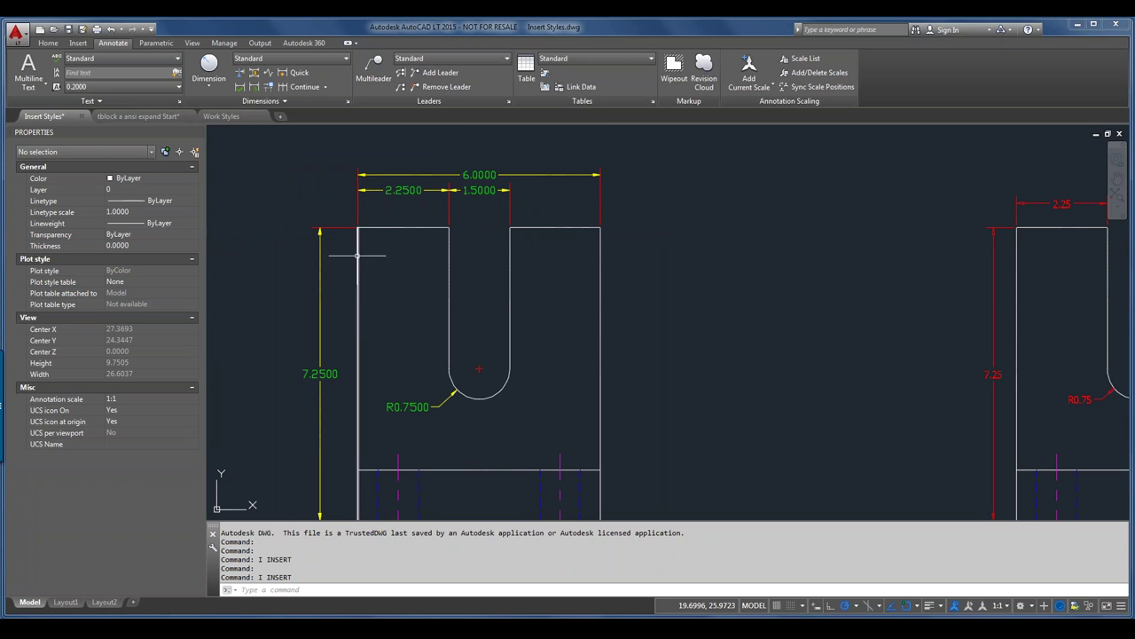
mouse_move(948, 228)
middle_mouse_down()
mouse_move(613, 189)
mouse_move(560, 225)
middle_mouse_up()
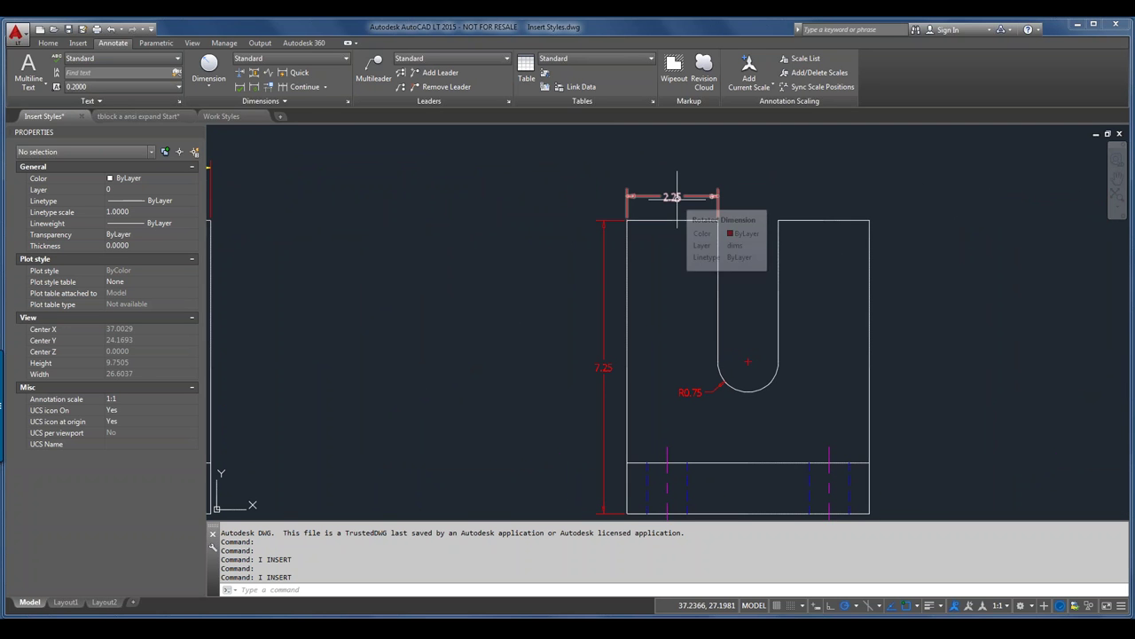
scroll(677, 197, "up", 6)
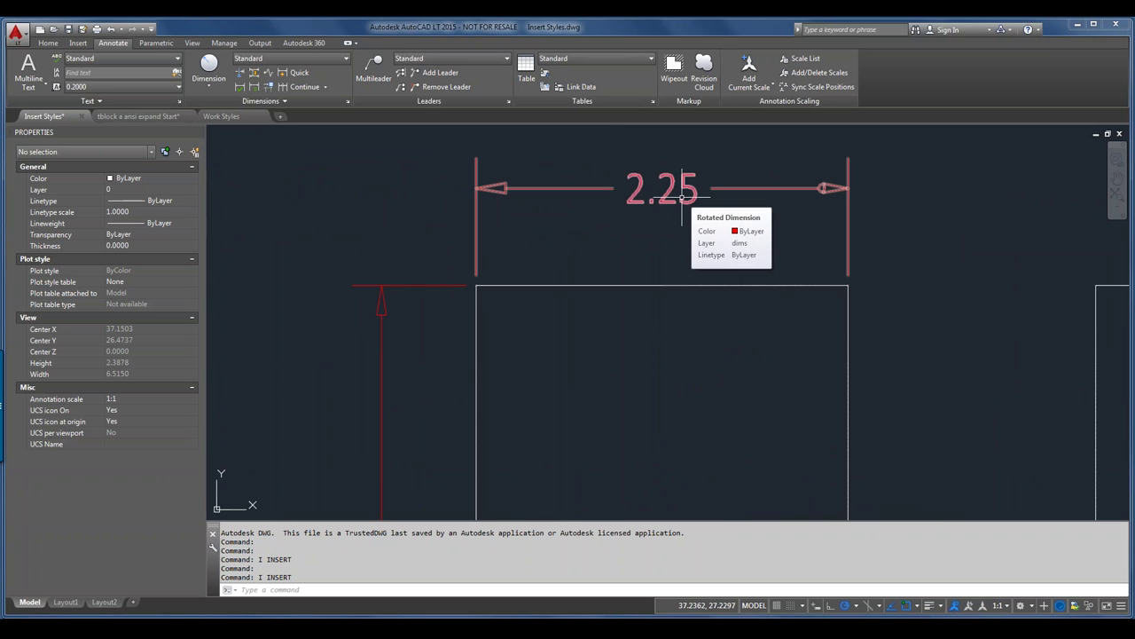
scroll(681, 197, "down", 8)
middle_click_drag(499, 243, 623, 250)
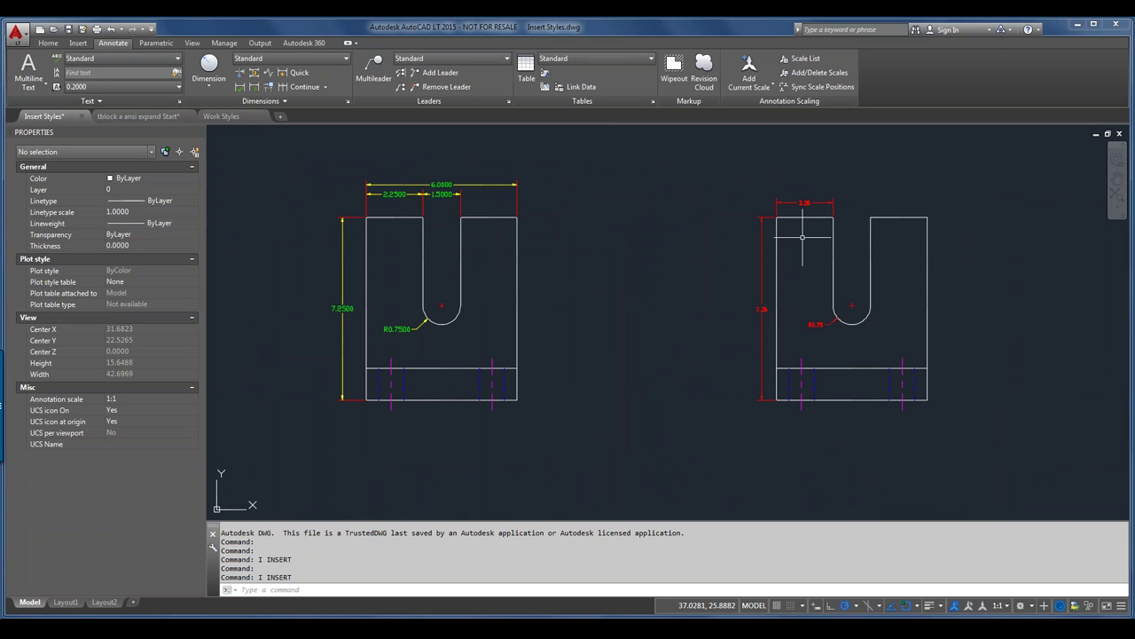
left_click(799, 203)
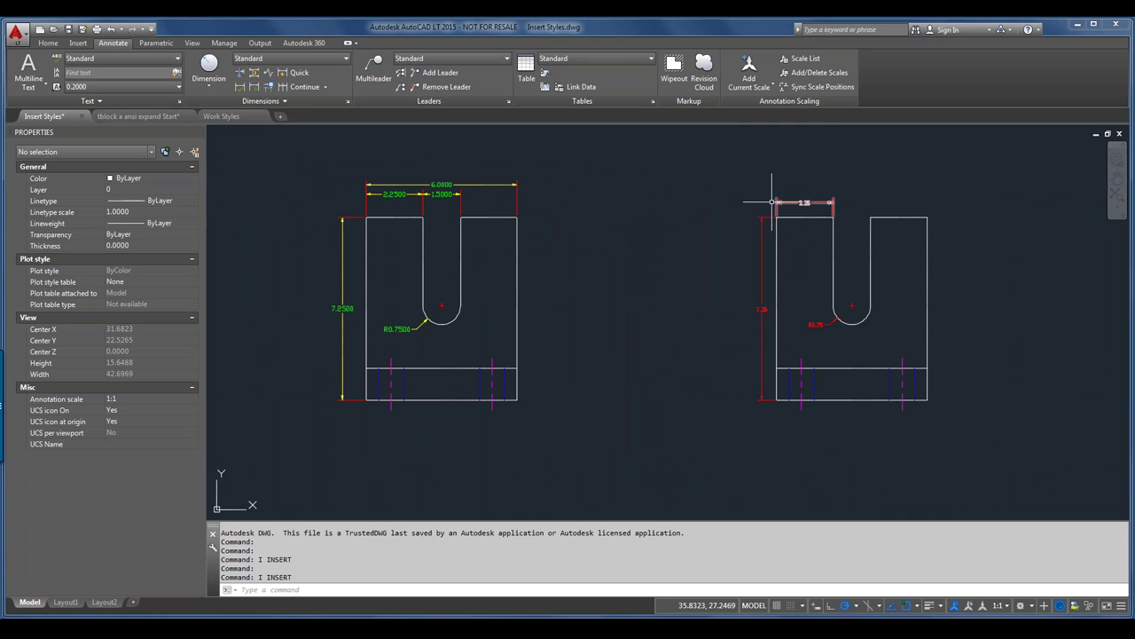
scroll(794, 204, "up", 5)
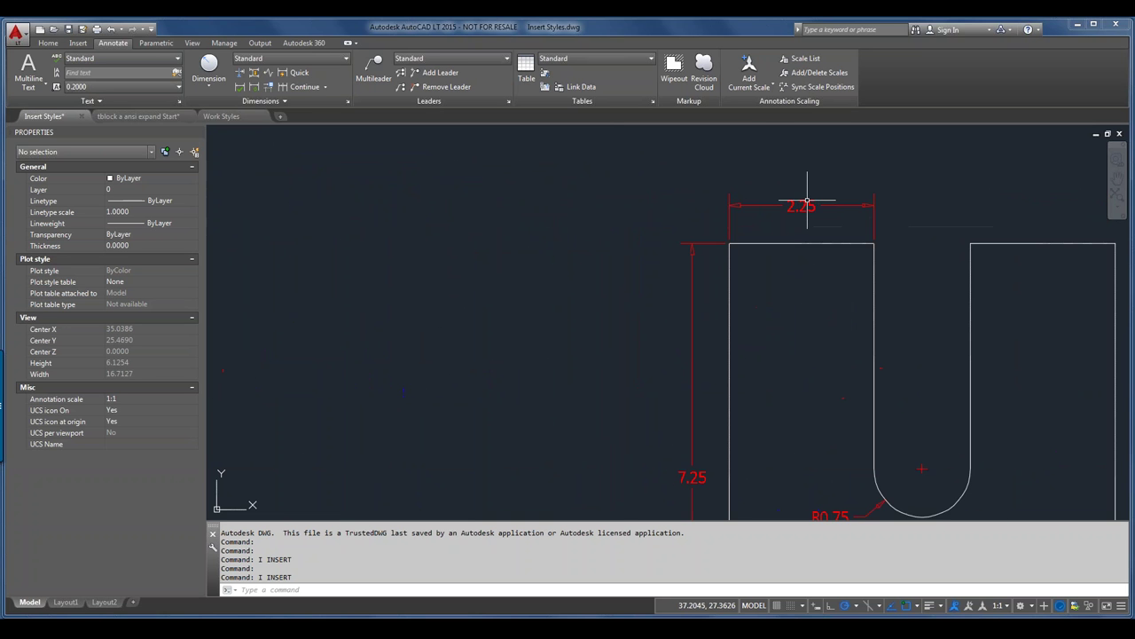
scroll(806, 209, "up", 2)
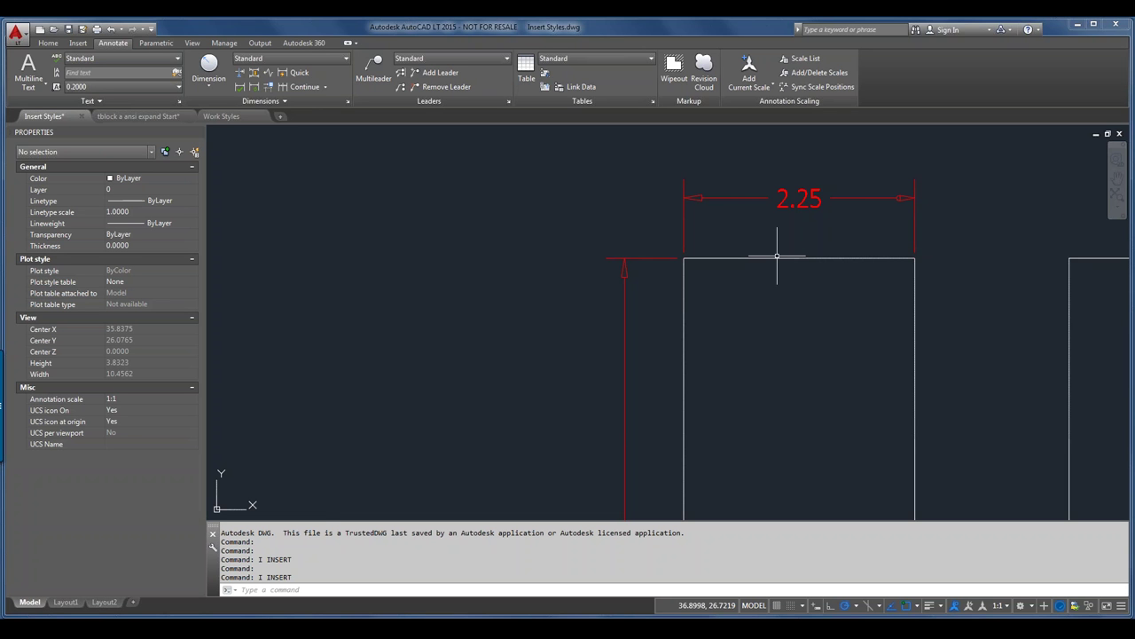
scroll(777, 257, "down", 2)
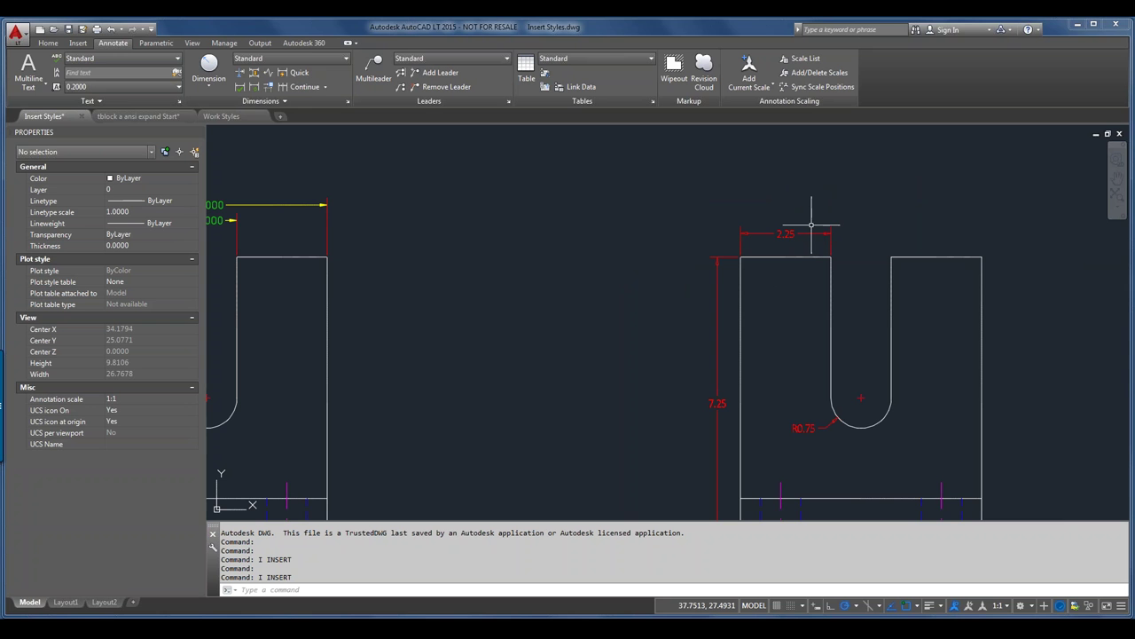
scroll(811, 225, "down", 4)
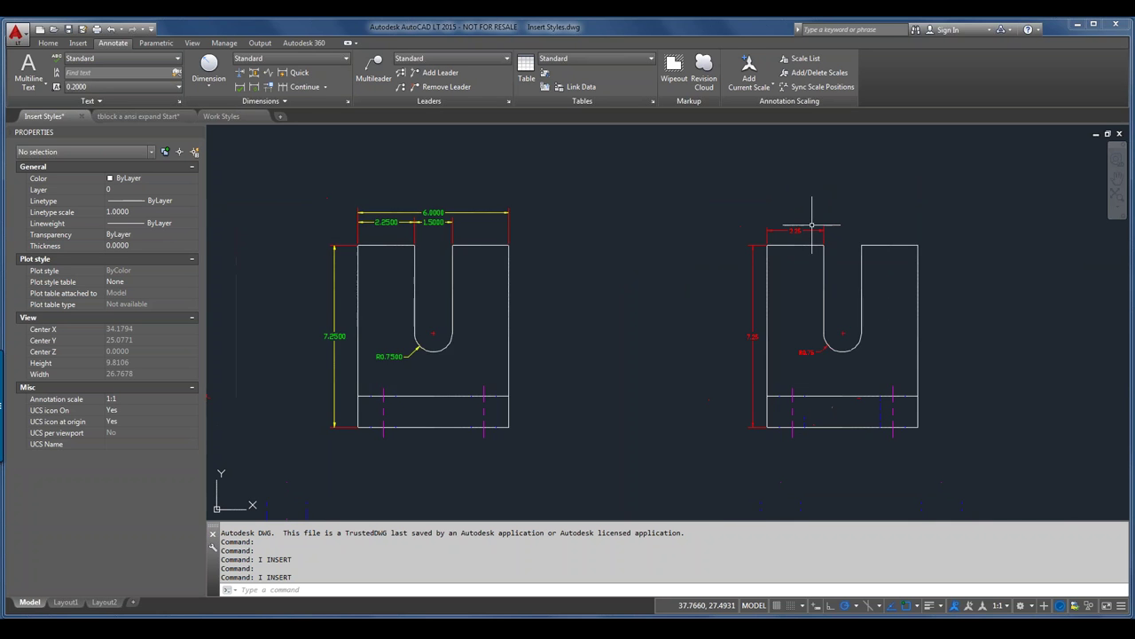
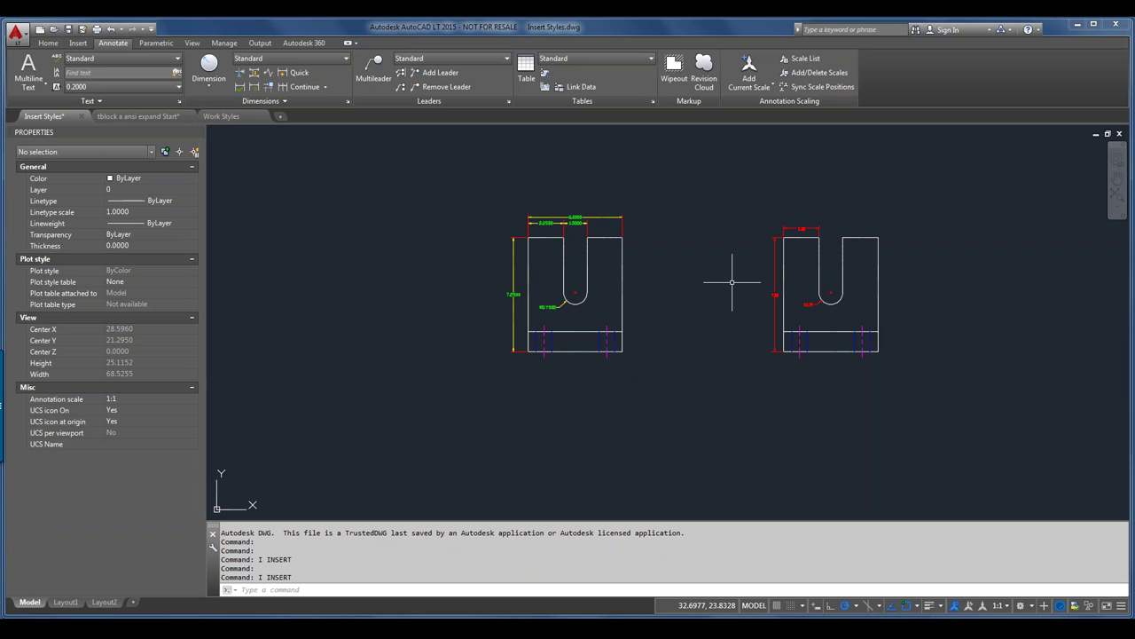
- Review the in-use blocks and dimension styles in the Purge dialog without purging anything
type("pu")
key("Return")
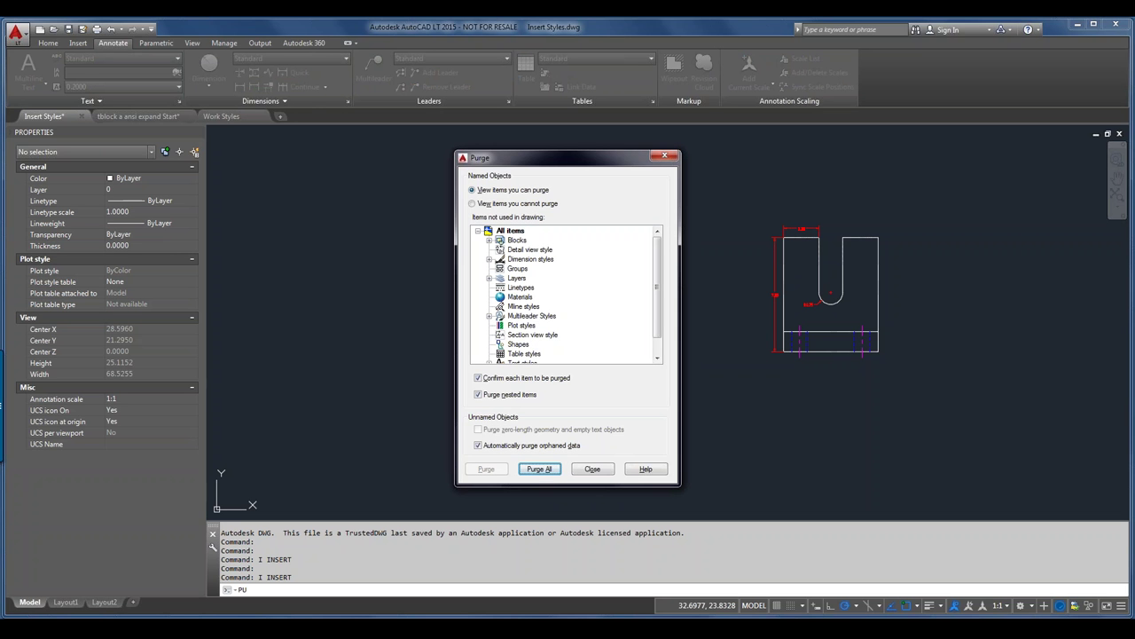
left_click(489, 239)
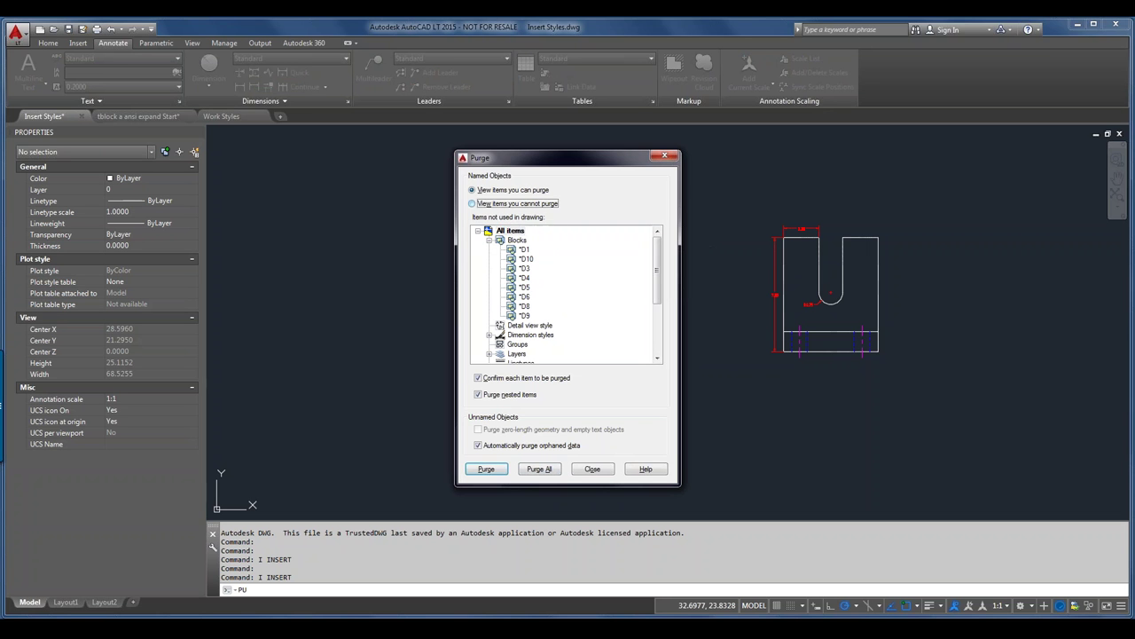
left_click(472, 203)
left_click(489, 240)
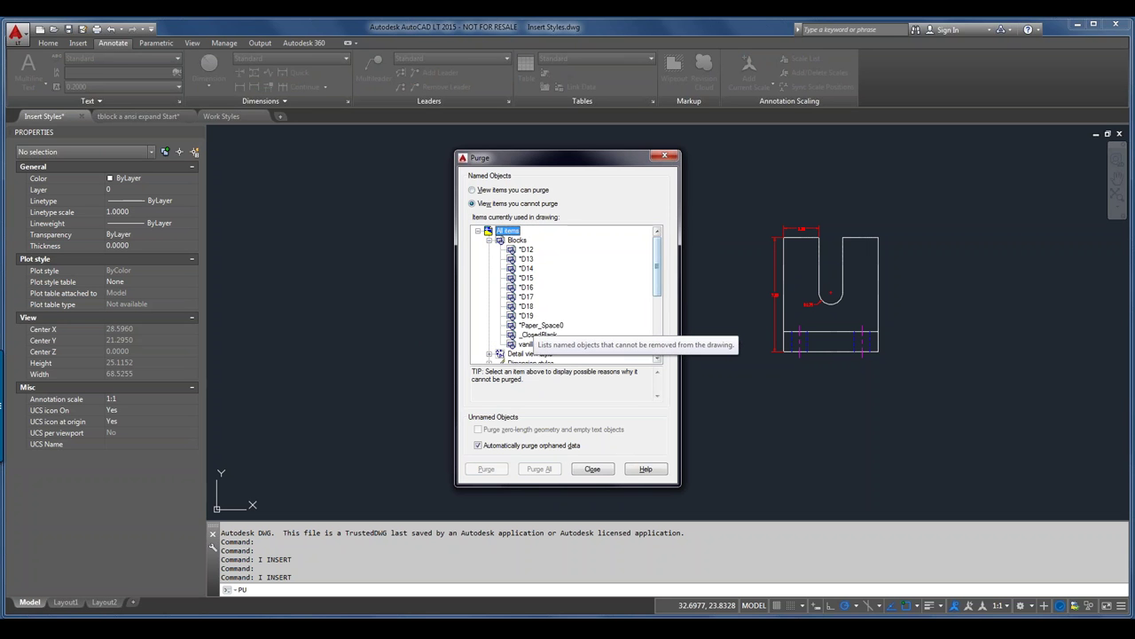
scroll(565, 293, "down", 2)
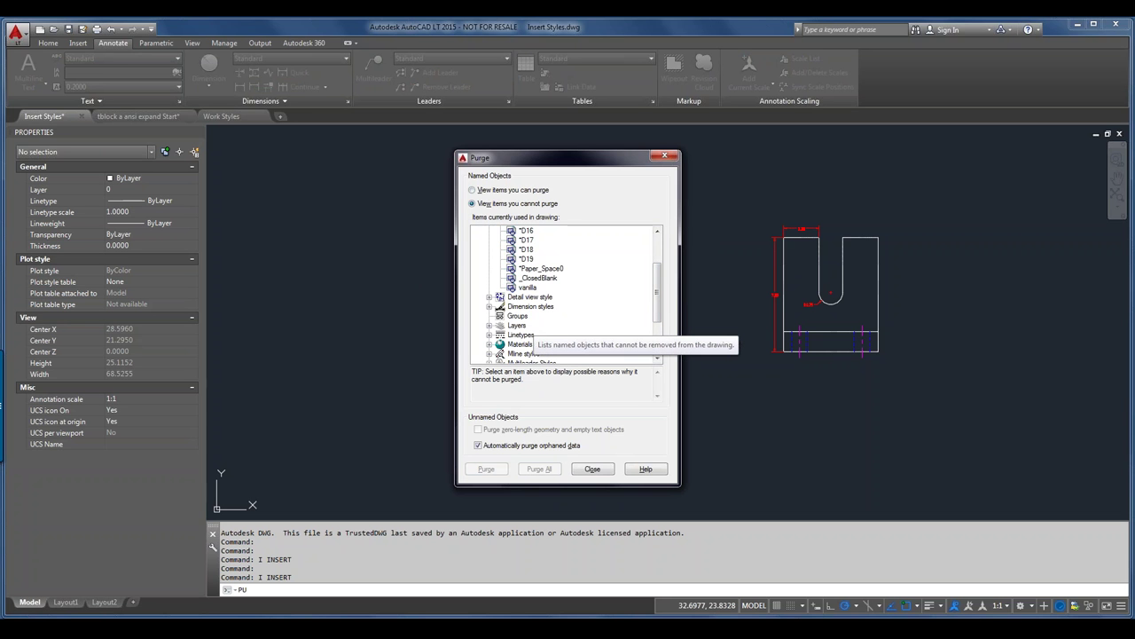
left_click(489, 306)
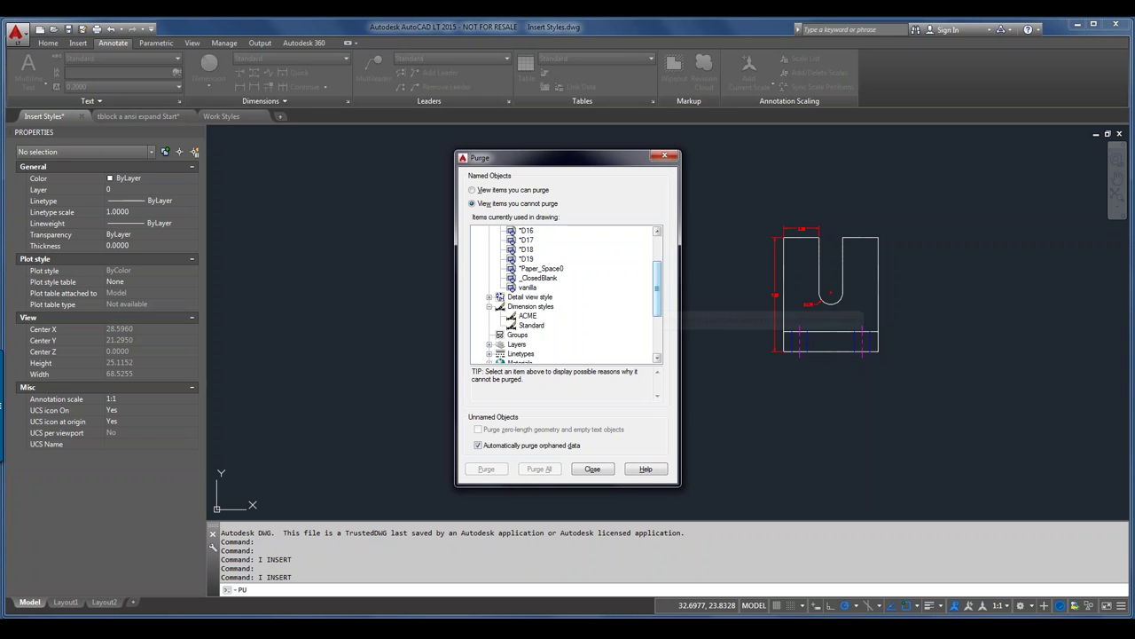
scroll(657, 297, "up", 2)
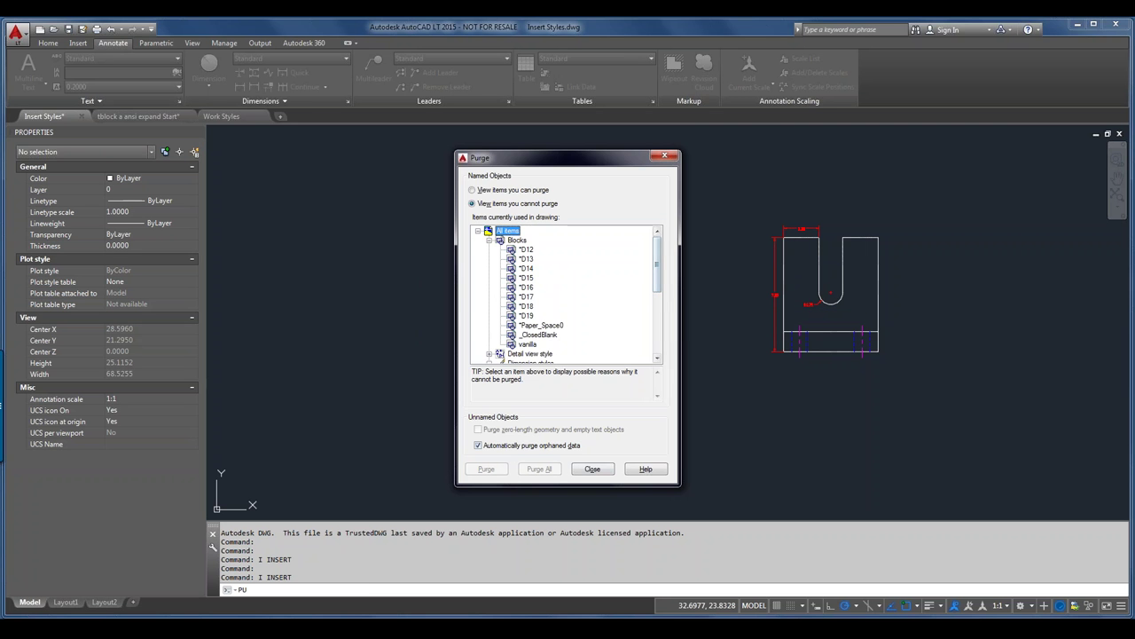
left_click(592, 468)
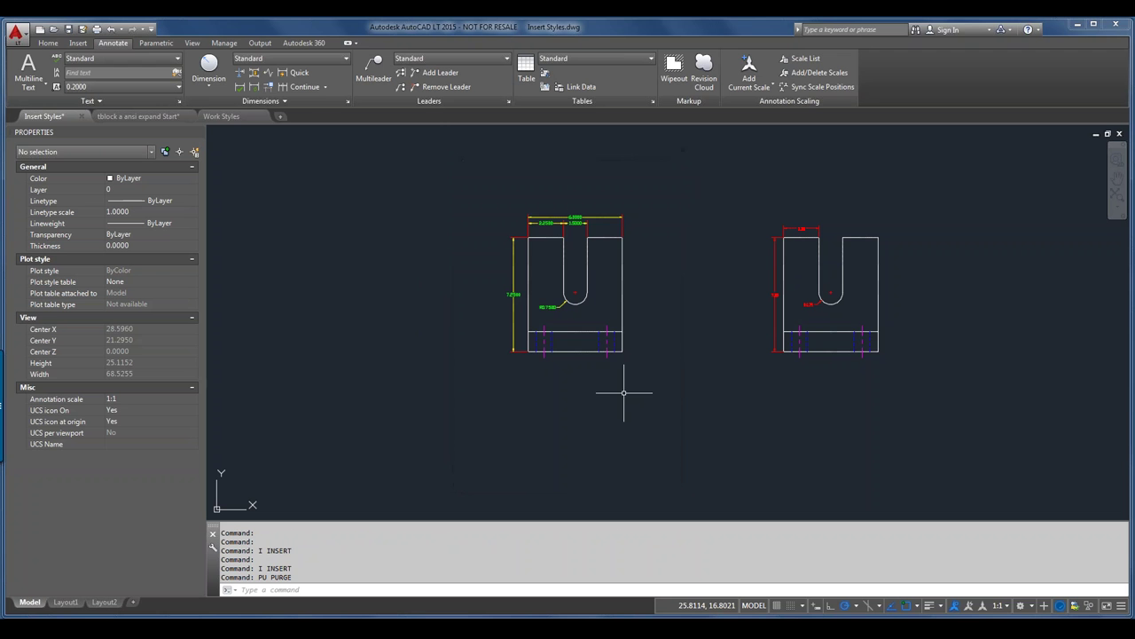
- Turn on 'Draw frame around text' in the Standard dimension style
scroll(559, 309, "up", 4)
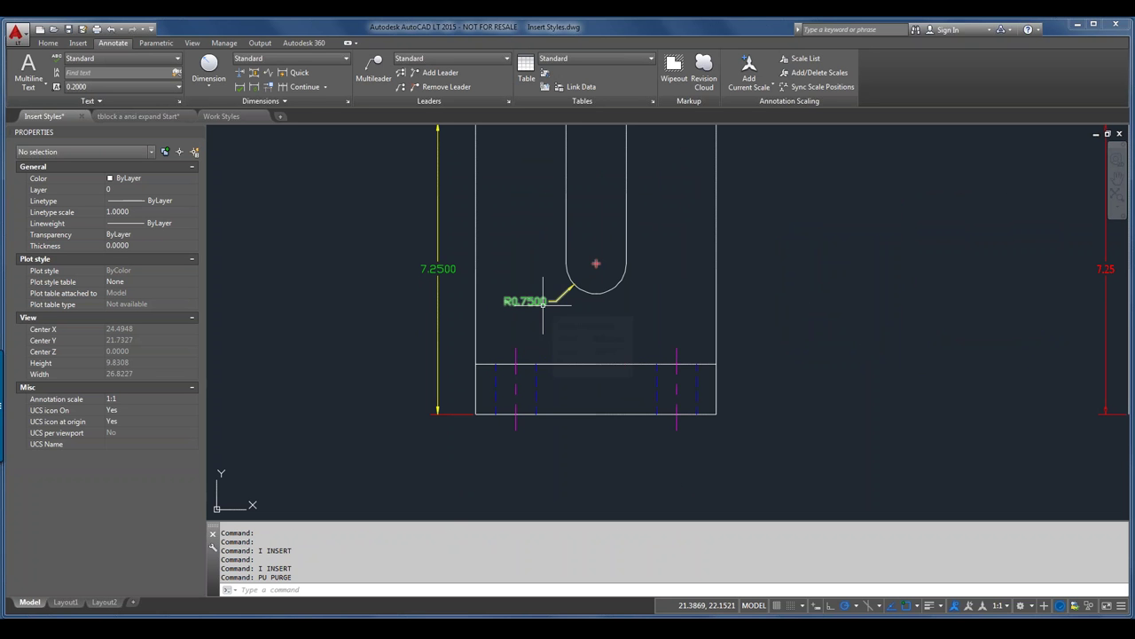
type("d")
key("Return")
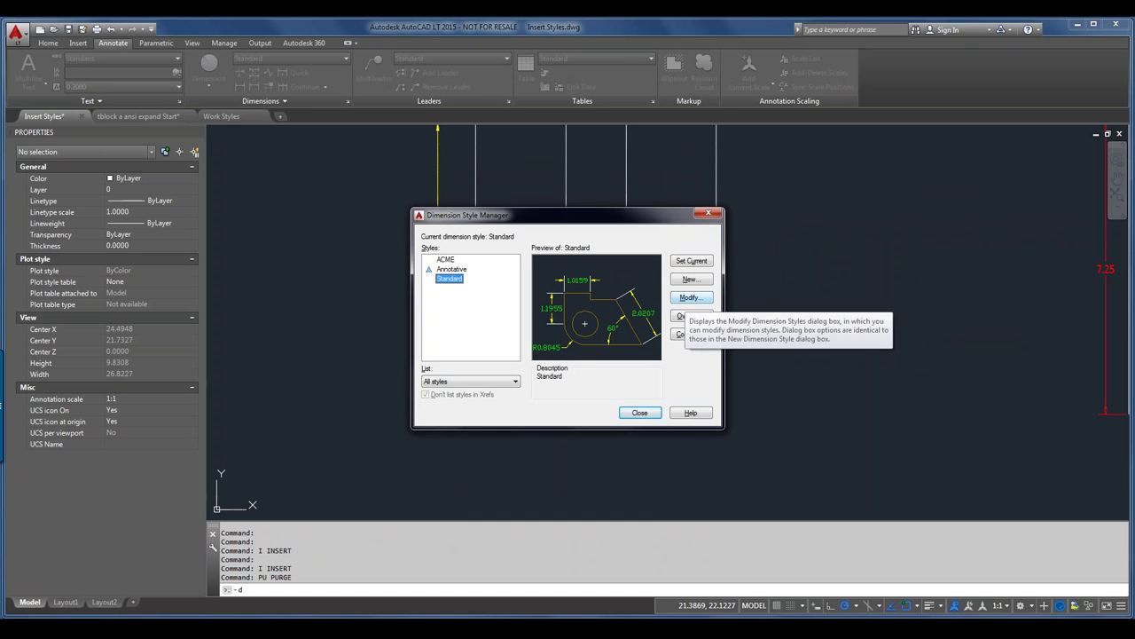
left_click(691, 298)
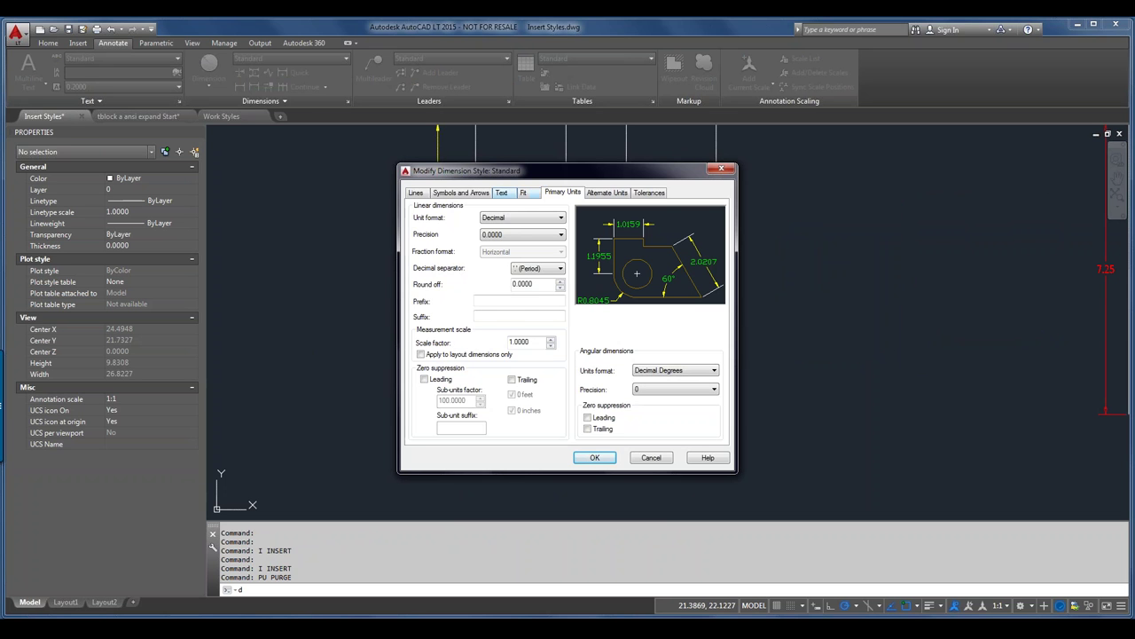
left_click(502, 192)
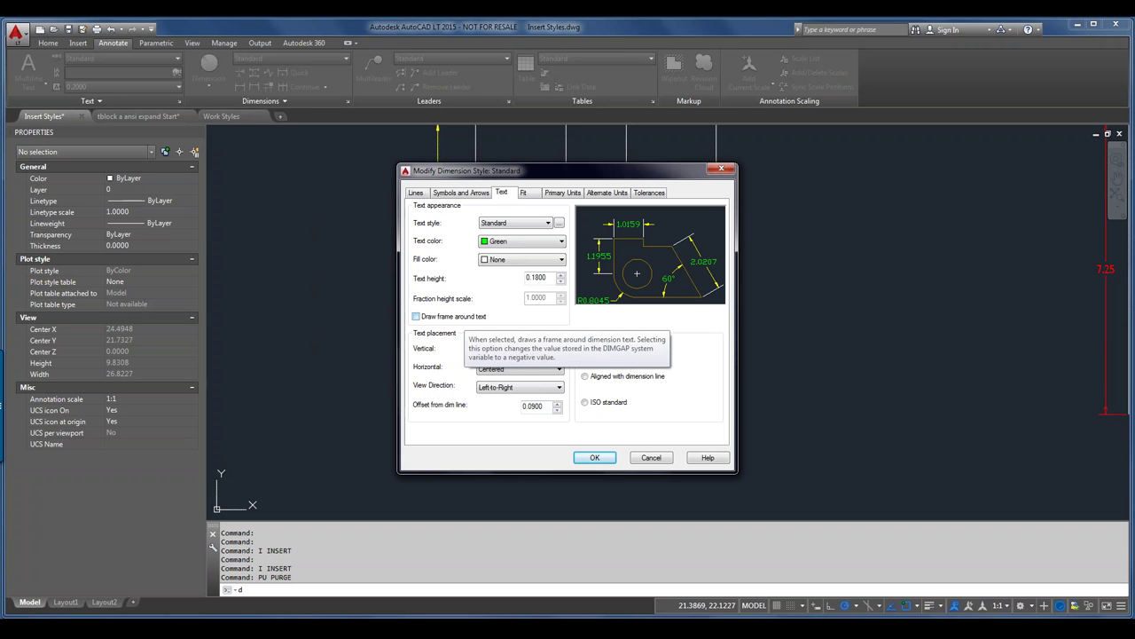
left_click(416, 315)
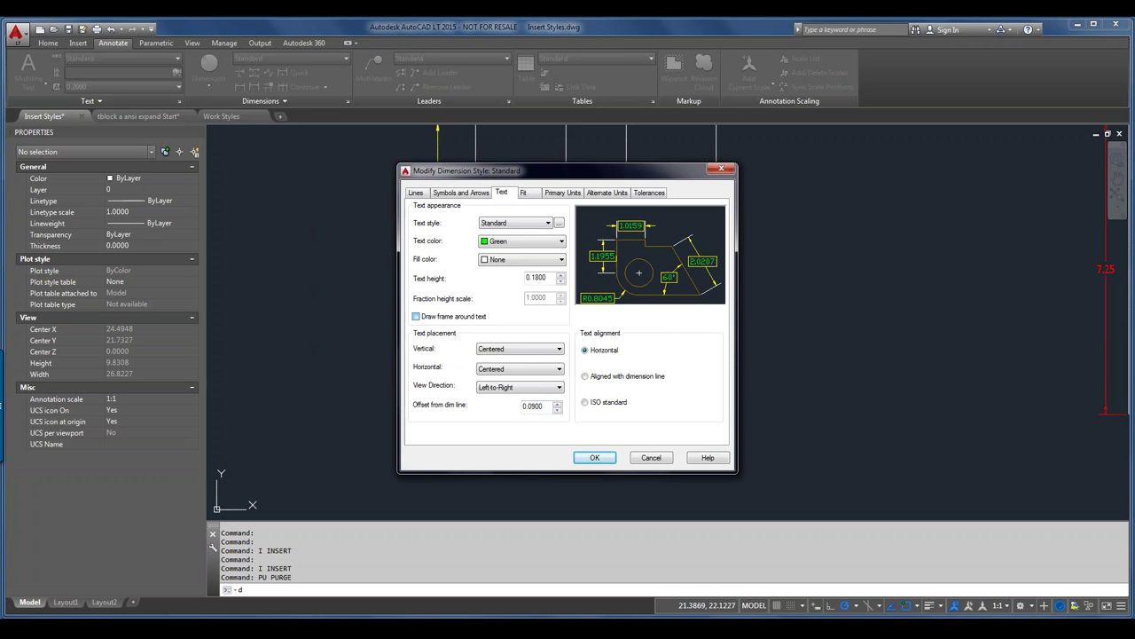
key("Return")
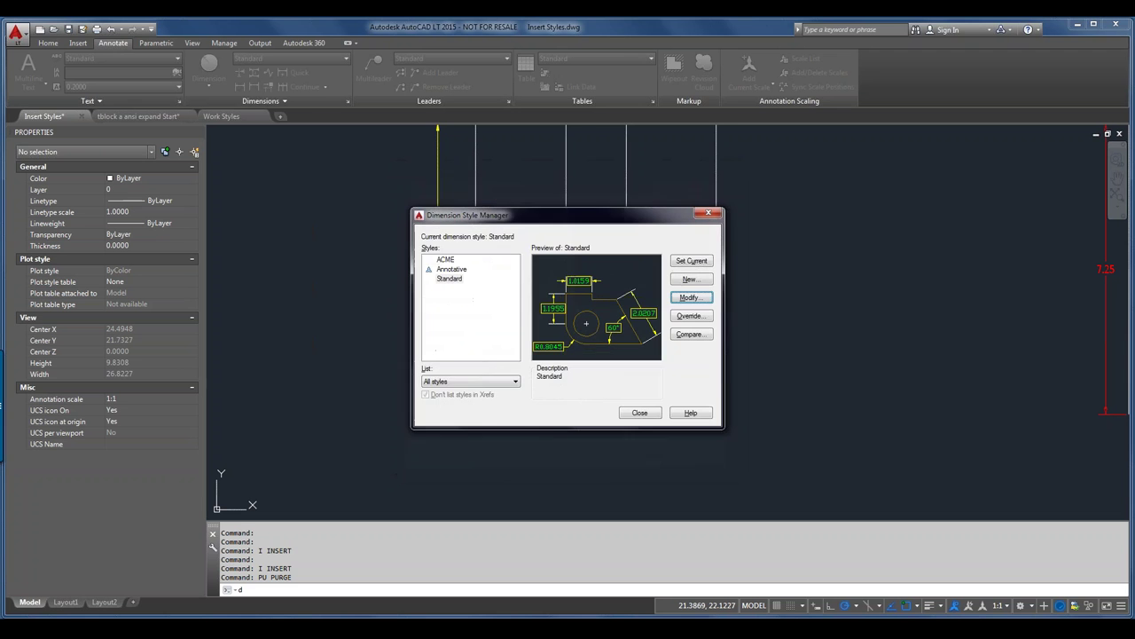
left_click(639, 412)
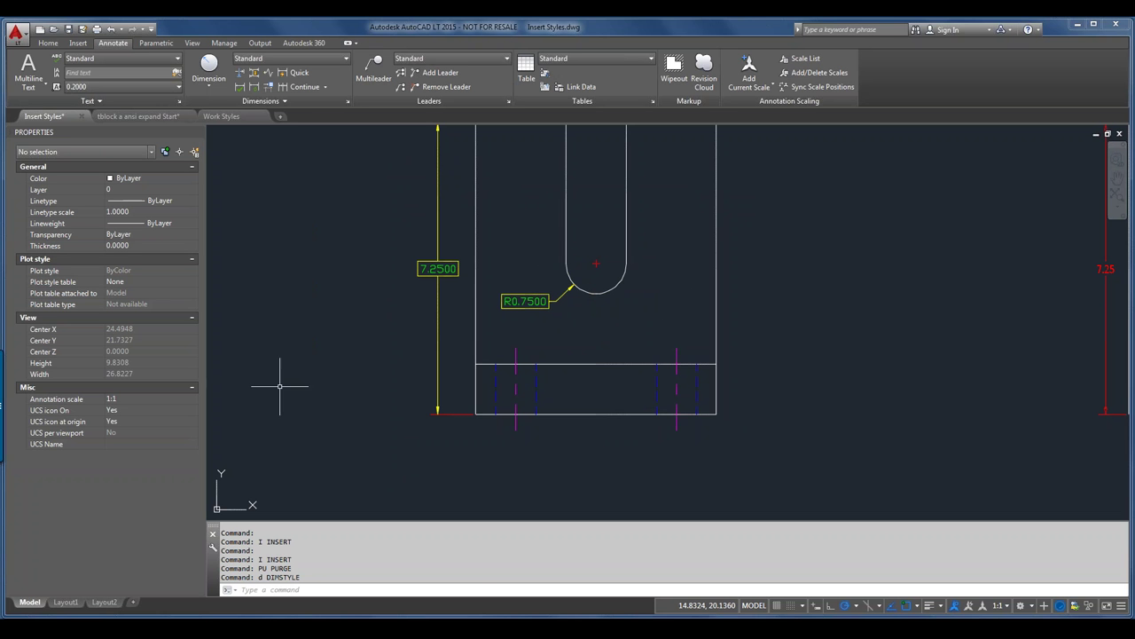
- Hatch the slotted area around the R0.7500 arc with the ANSI31 pattern
type("h")
key("Return")
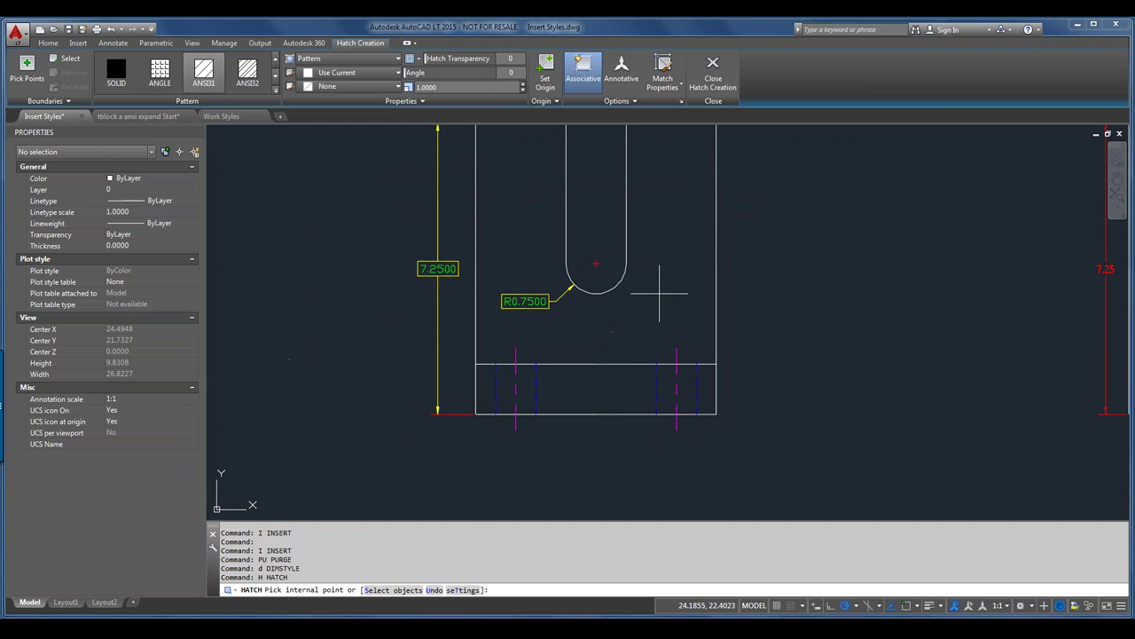
left_click(663, 293)
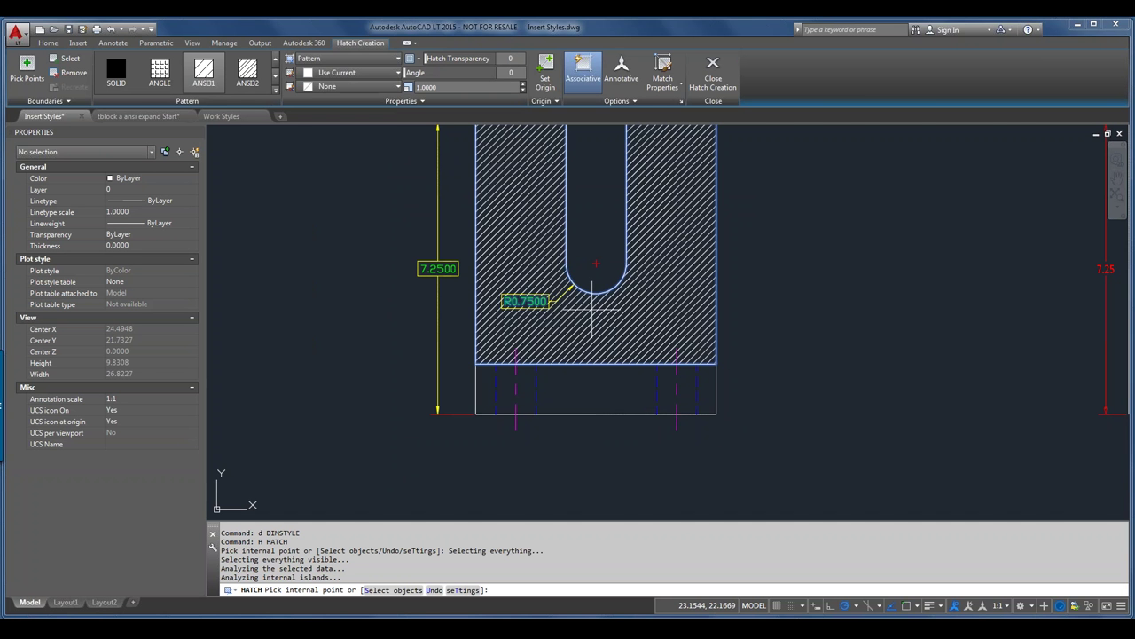
scroll(521, 282, "up", 2)
scroll(521, 283, "up", 4)
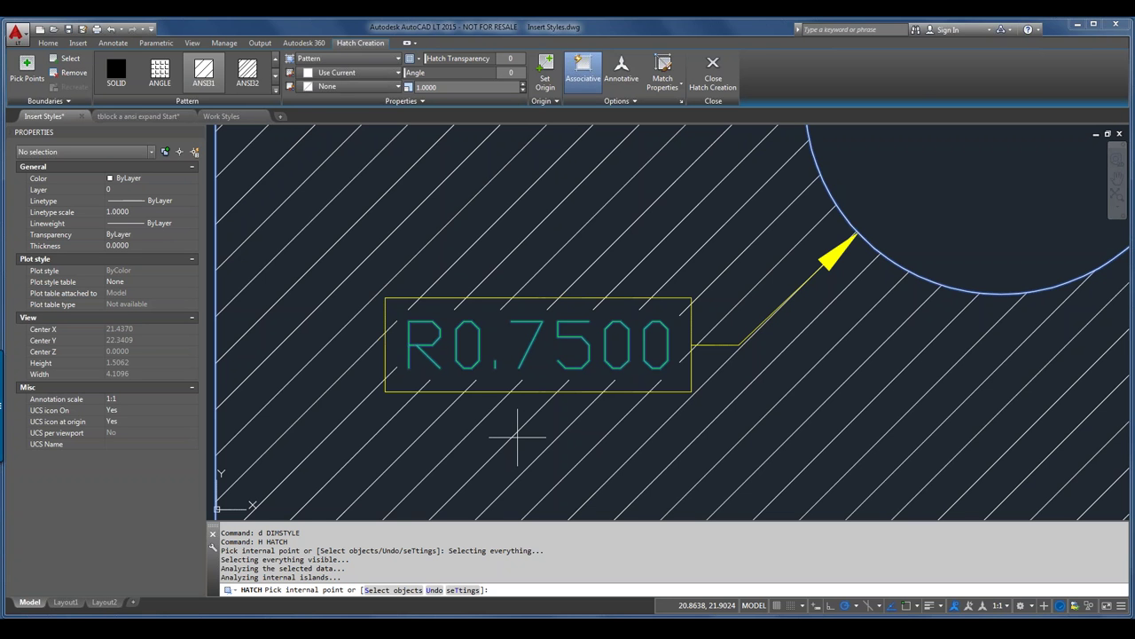
key("Escape")
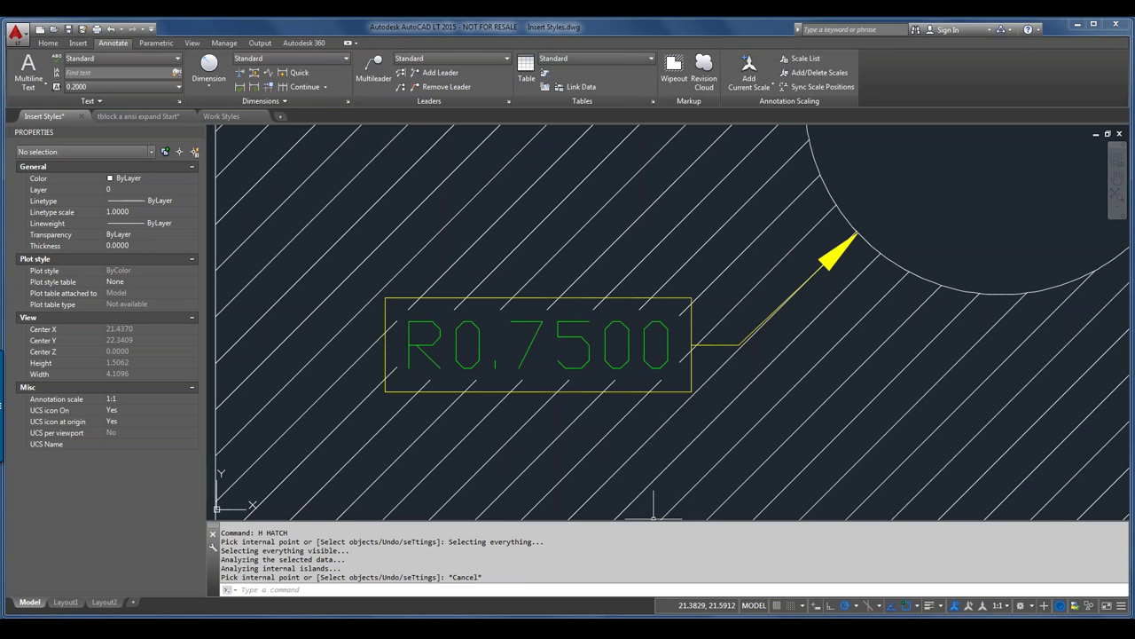
- Check the hatch's properties, then zoom to the extents of the drawing
left_click(743, 437)
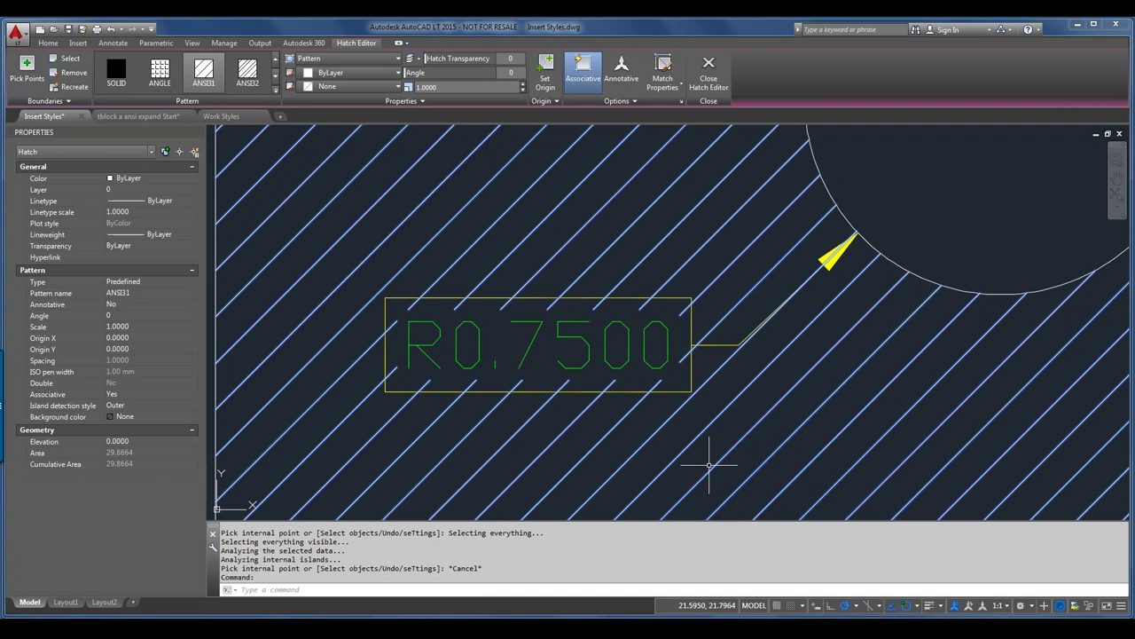
middle_click(578, 315)
middle_click(578, 315)
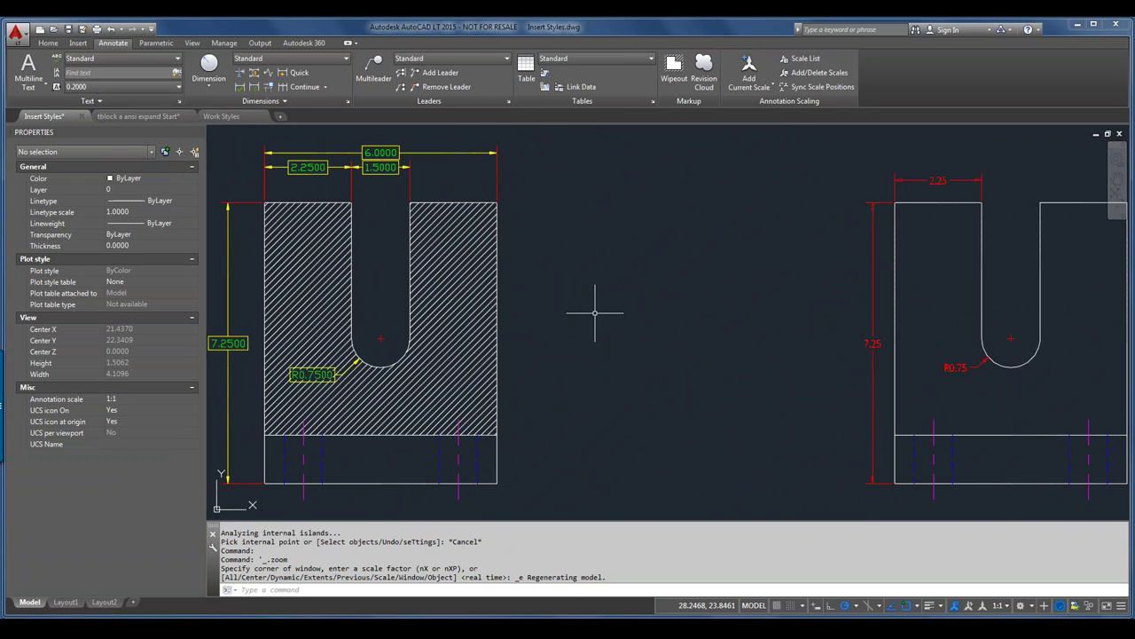
- Make the dimension line of the 6.0000 overall width dimension green
type("d")
key("Return")
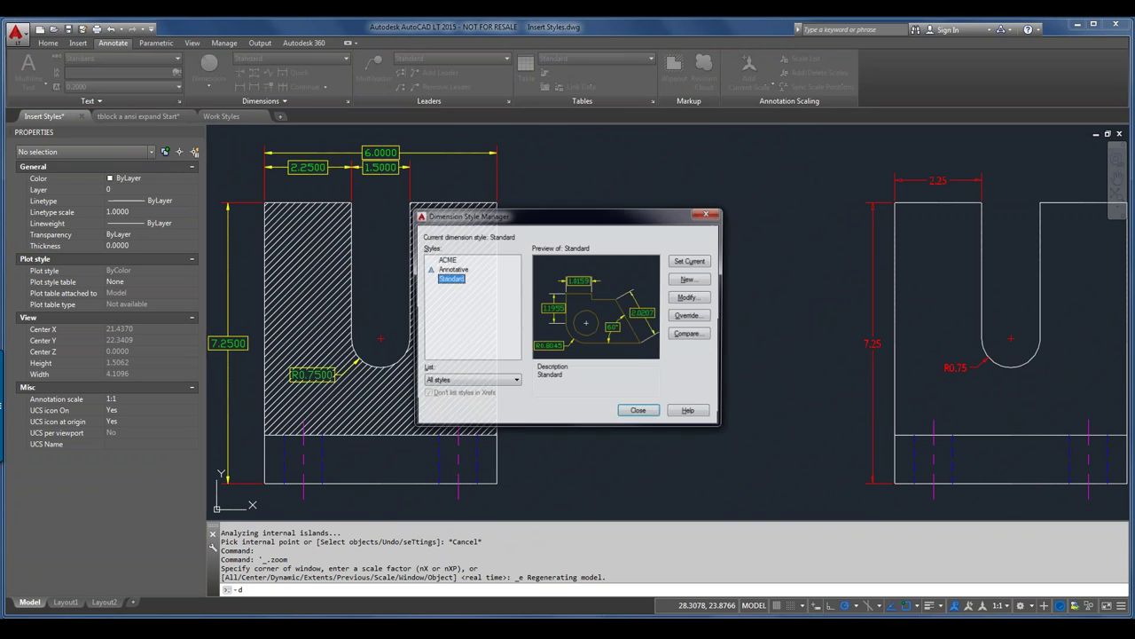
left_click(639, 412)
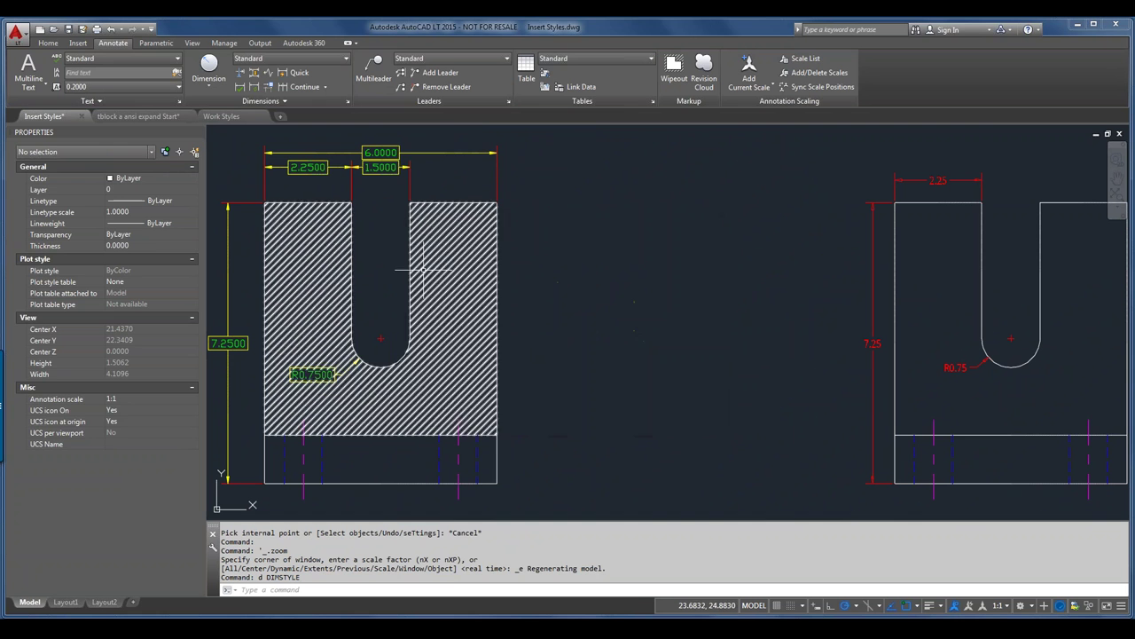
left_click(452, 152)
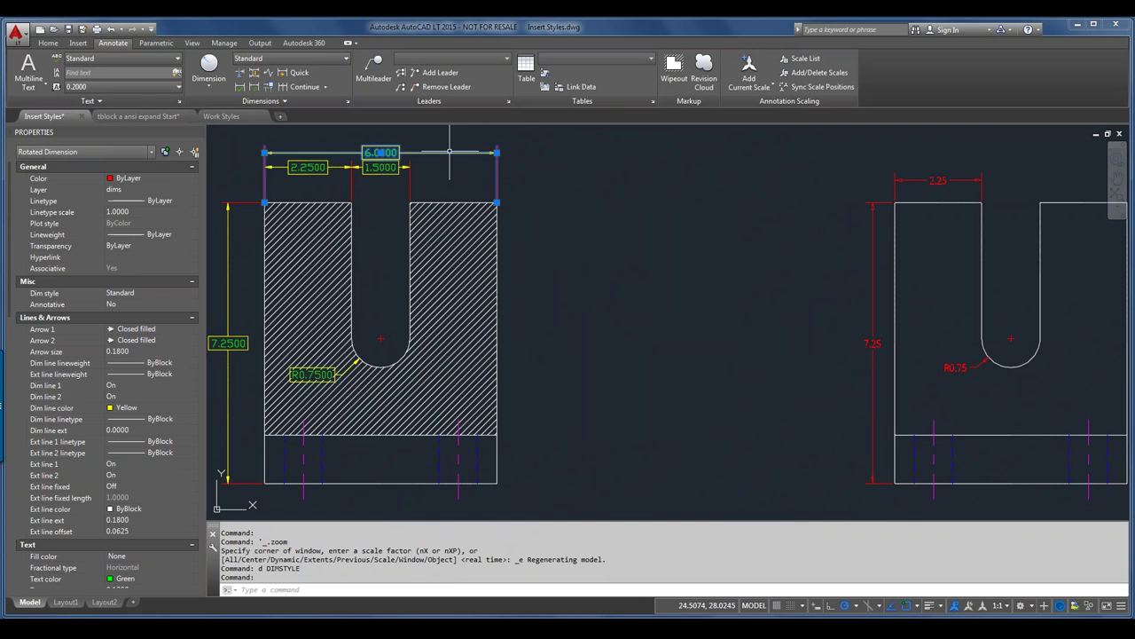
left_click(151, 408)
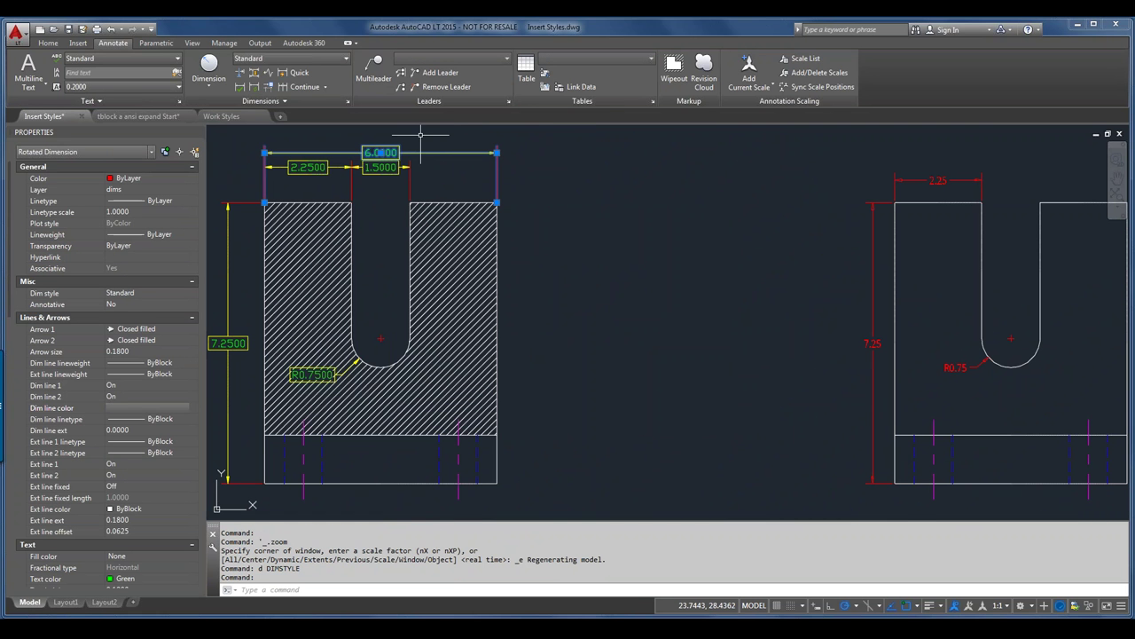
left_click(193, 407)
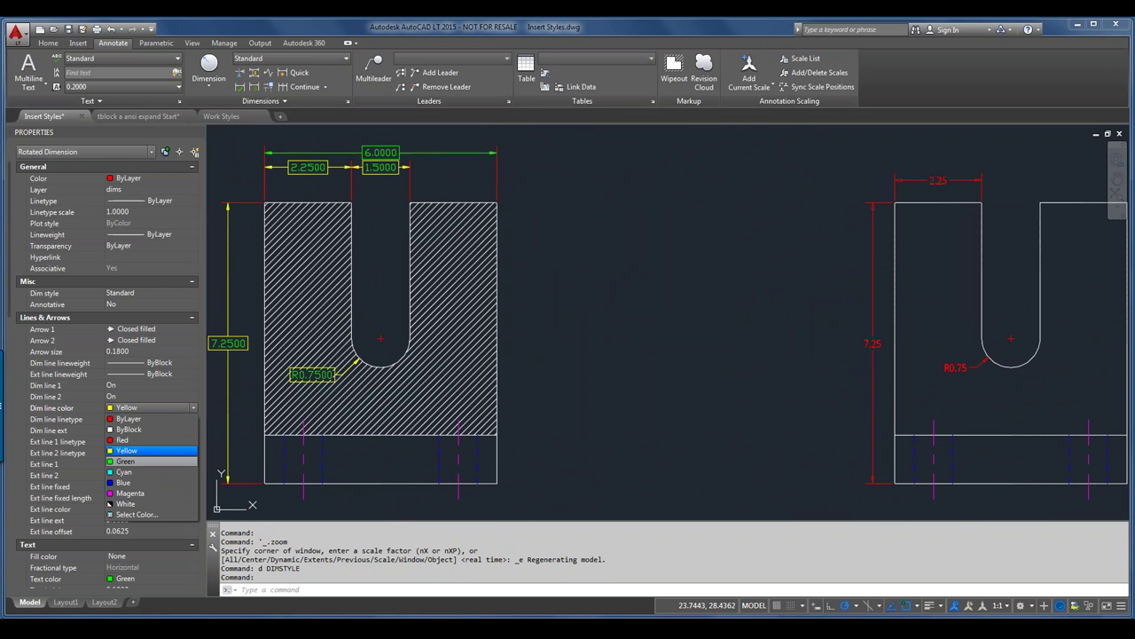
left_click(125, 462)
key("Escape")
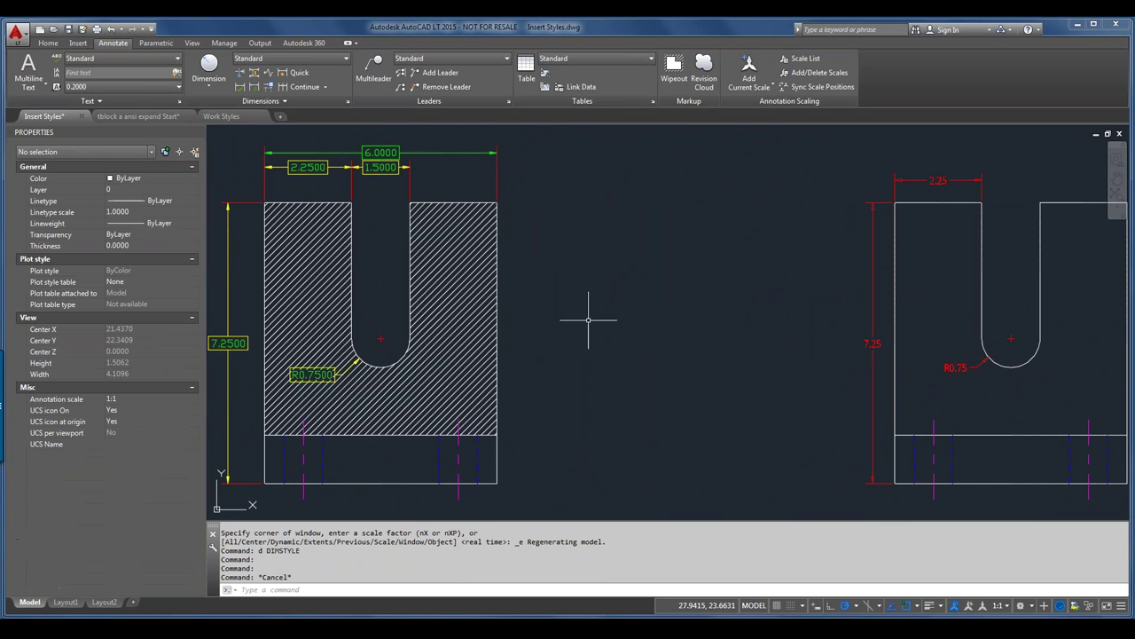
- Review the style list in the Dimension Style Manager with all styles shown
type("d")
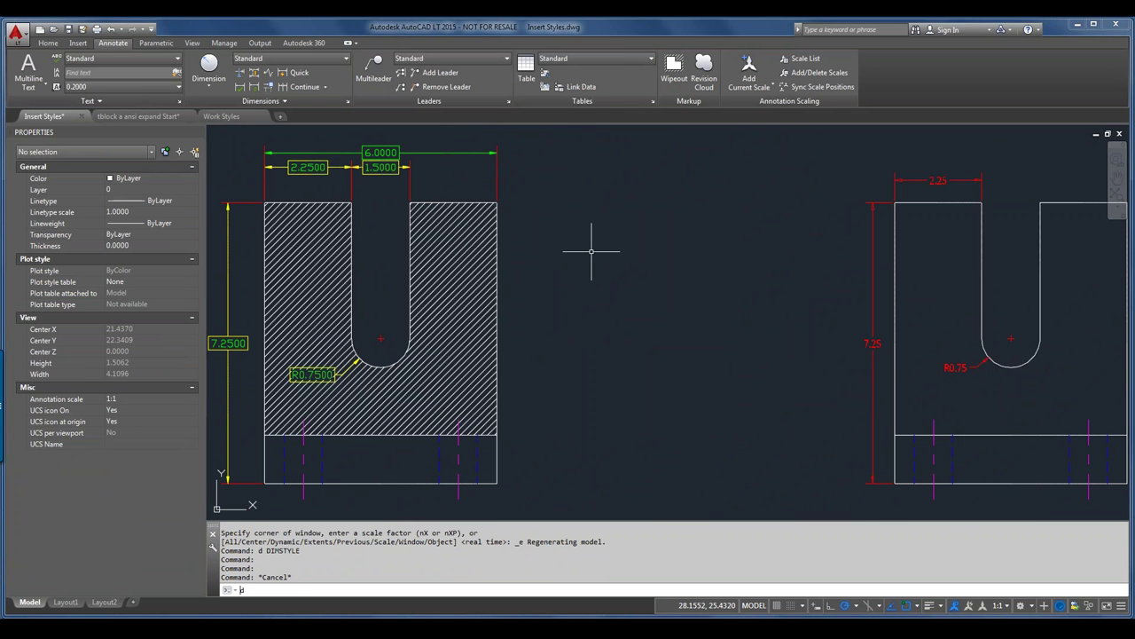
key("Return")
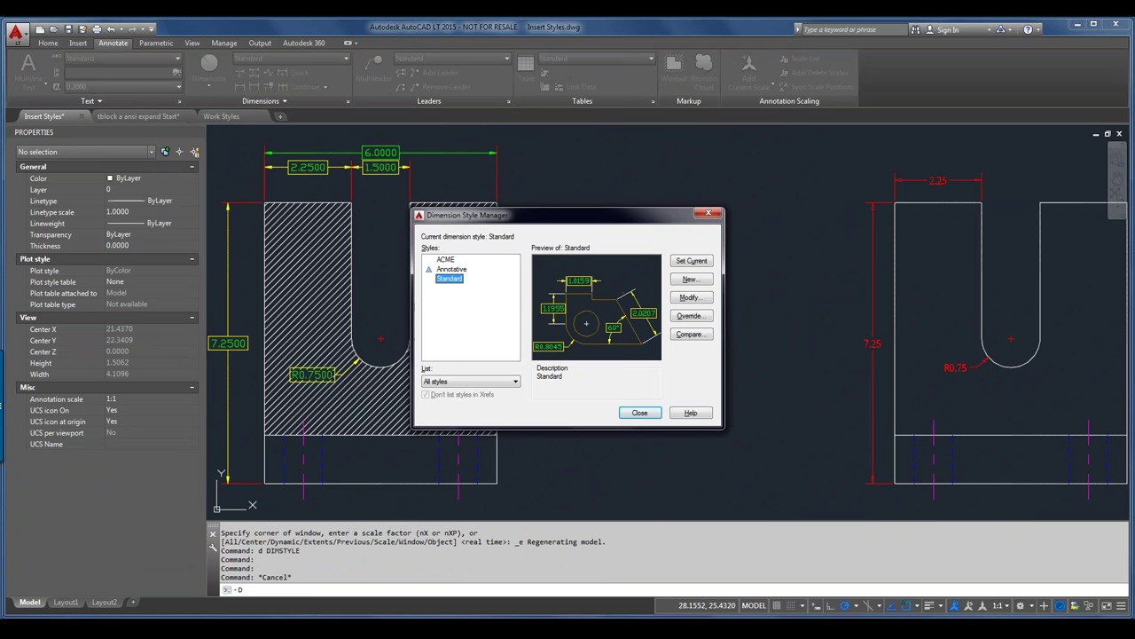
left_click(470, 382)
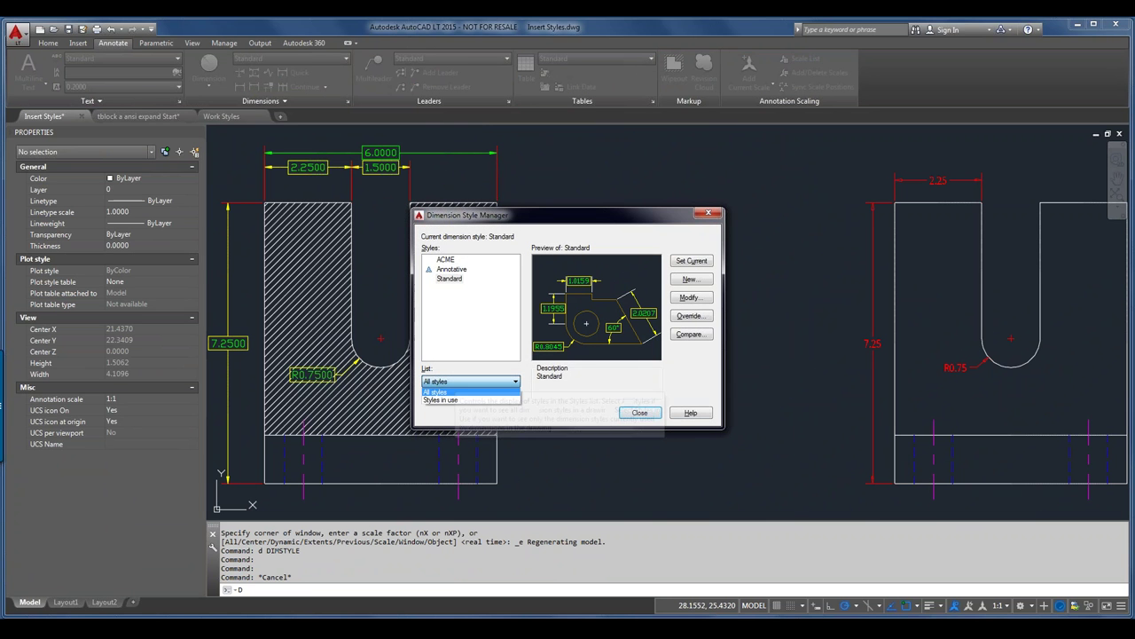
left_click(461, 393)
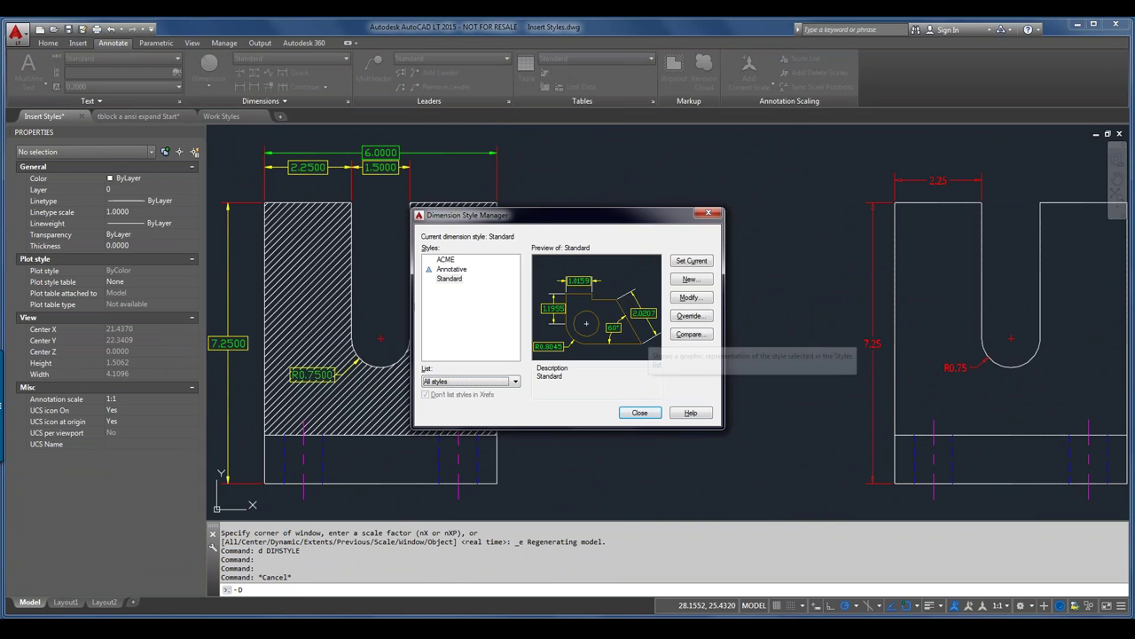
key("Return")
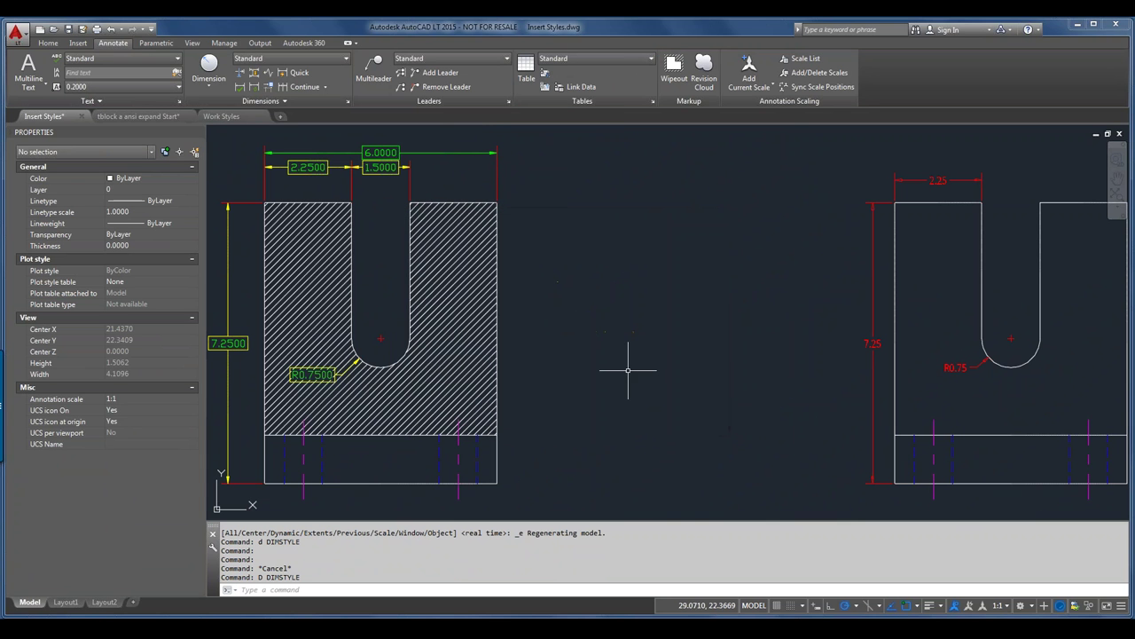
- Save Insert Styles.dwg with Ctrl+S and reopen the Dimension Style Manager
type("s")
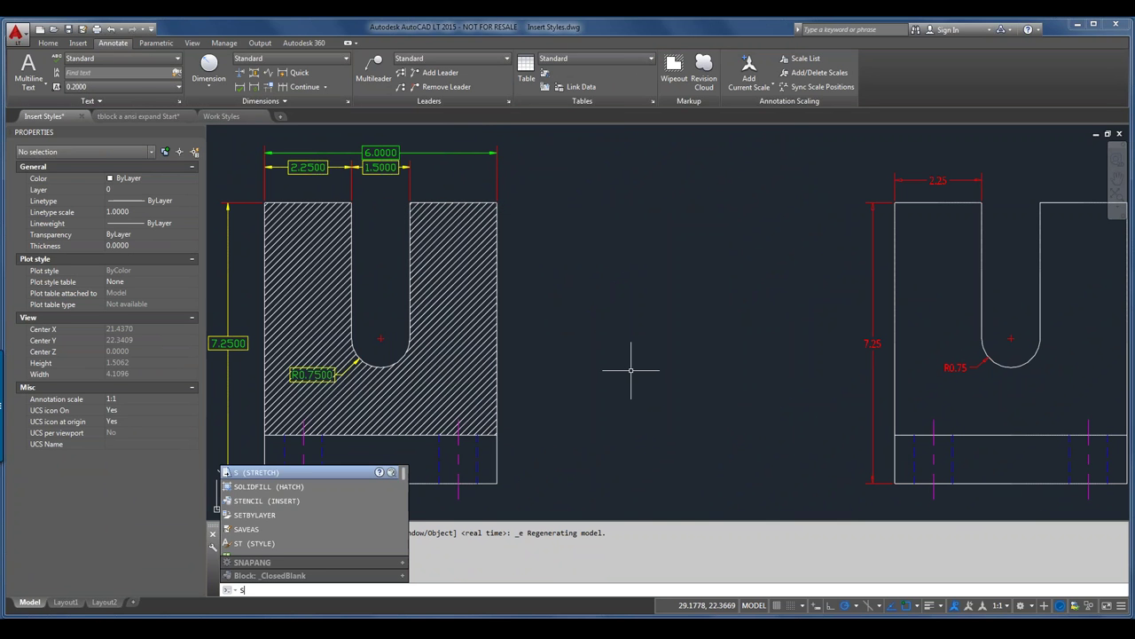
key("Escape")
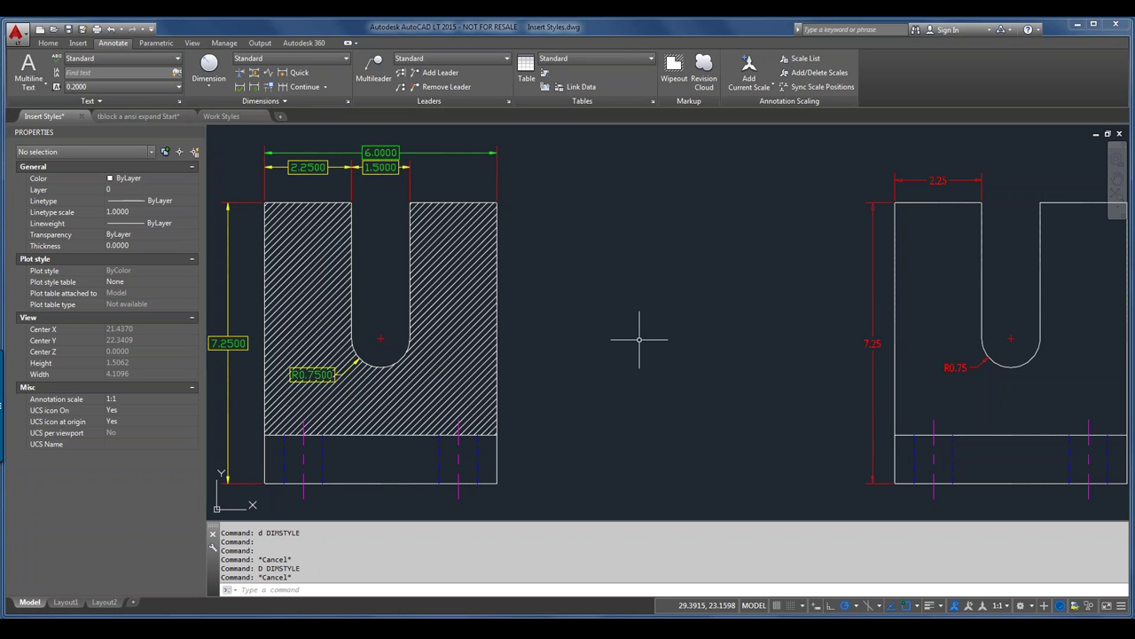
key("ctrl+s")
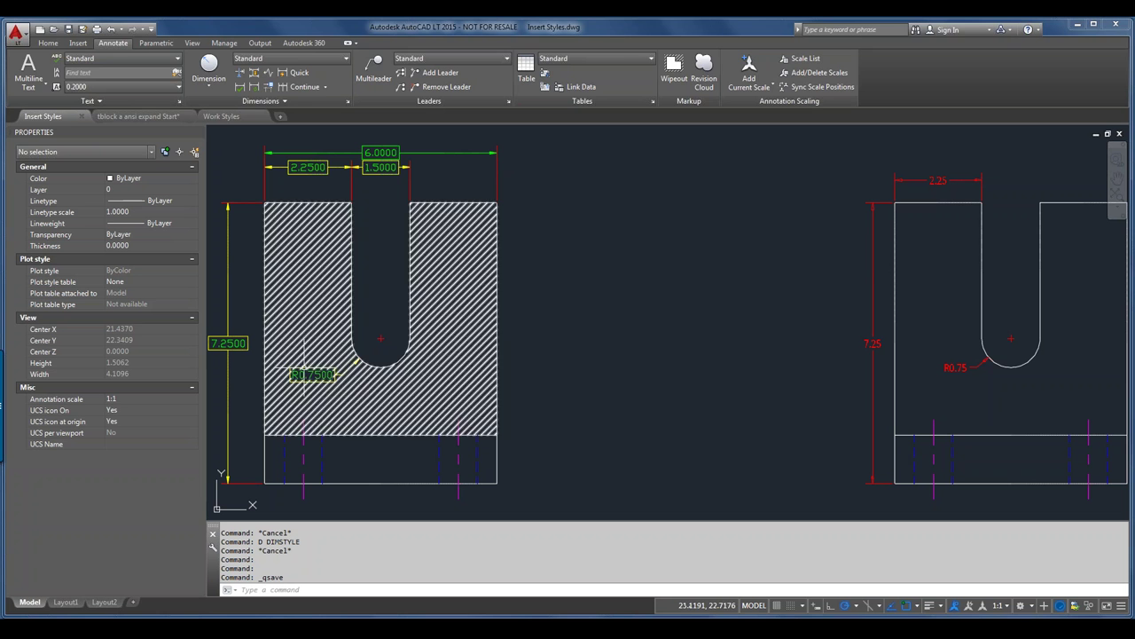
type("d")
key("Return")
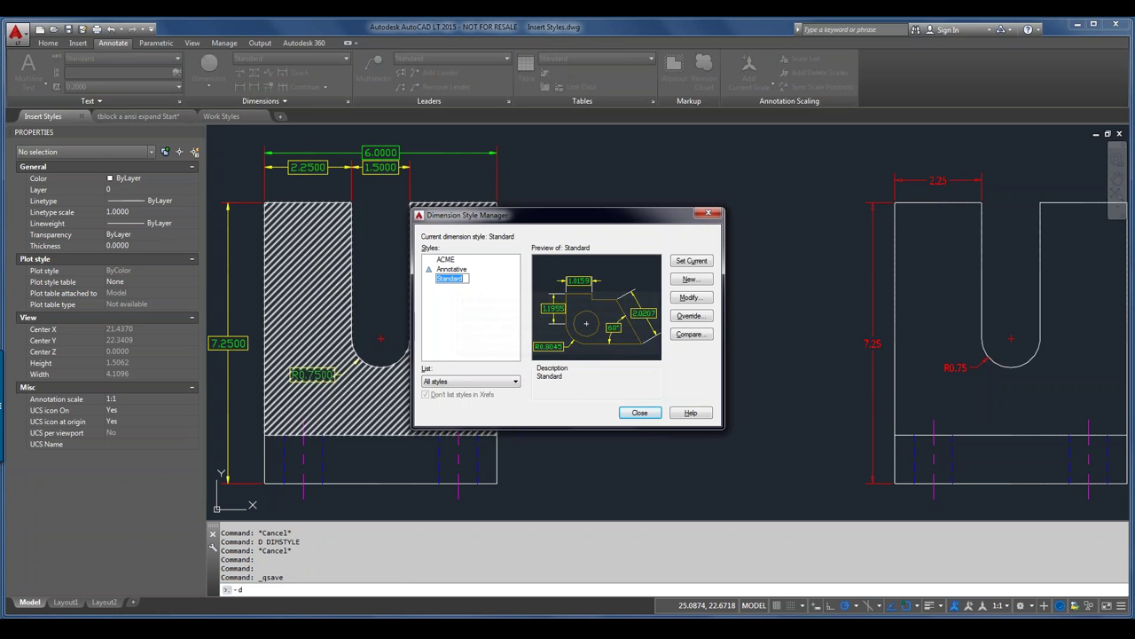
- Override Standard so its dimension lines use the HIDDEN linetype, preview it, and close
left_click(470, 380)
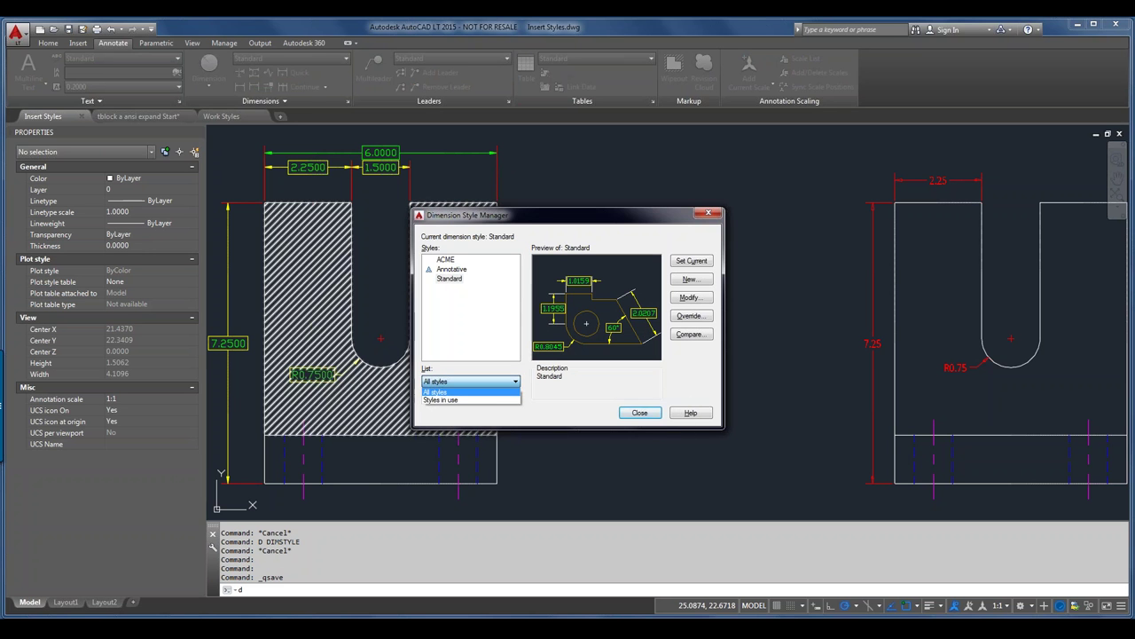
left_click(462, 391)
key("alt+o")
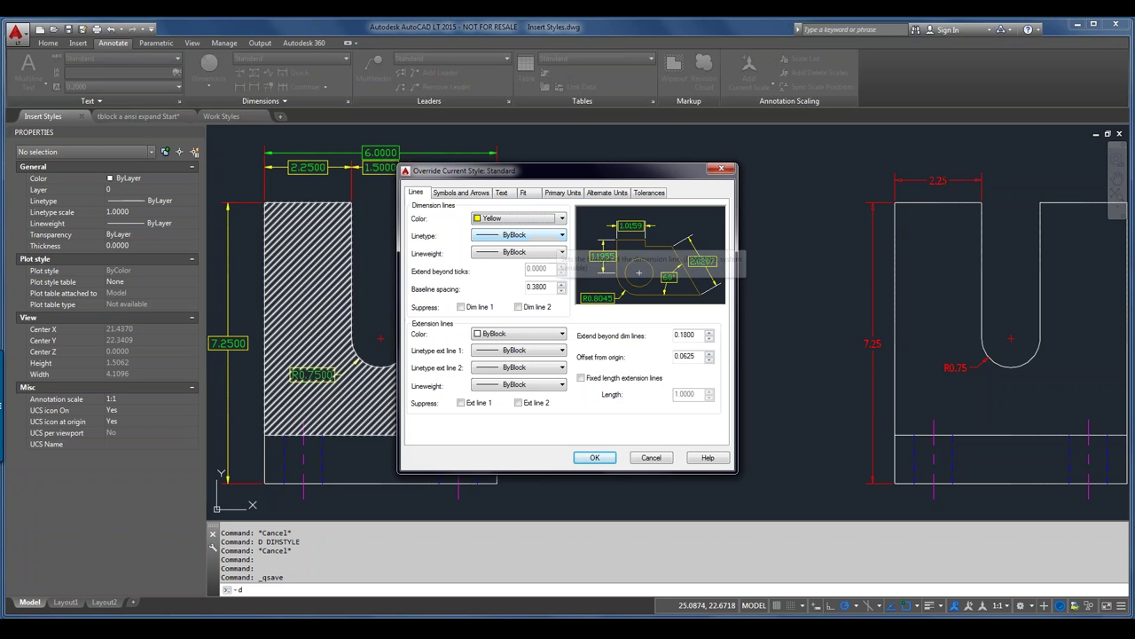
left_click(519, 234)
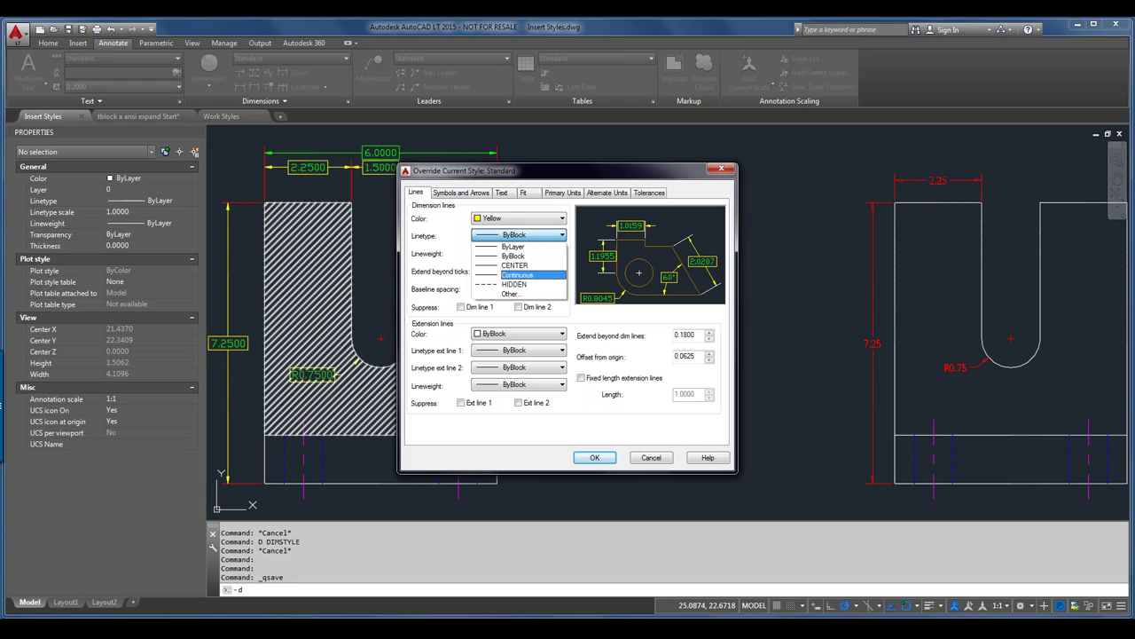
left_click(519, 284)
left_click(595, 457)
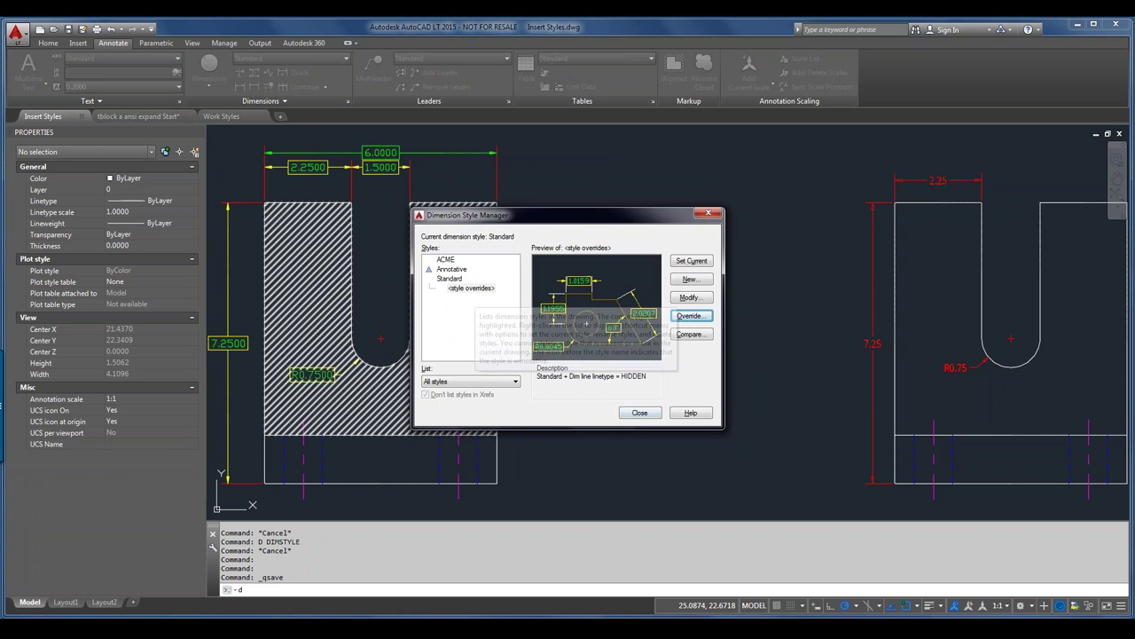
left_click(471, 288)
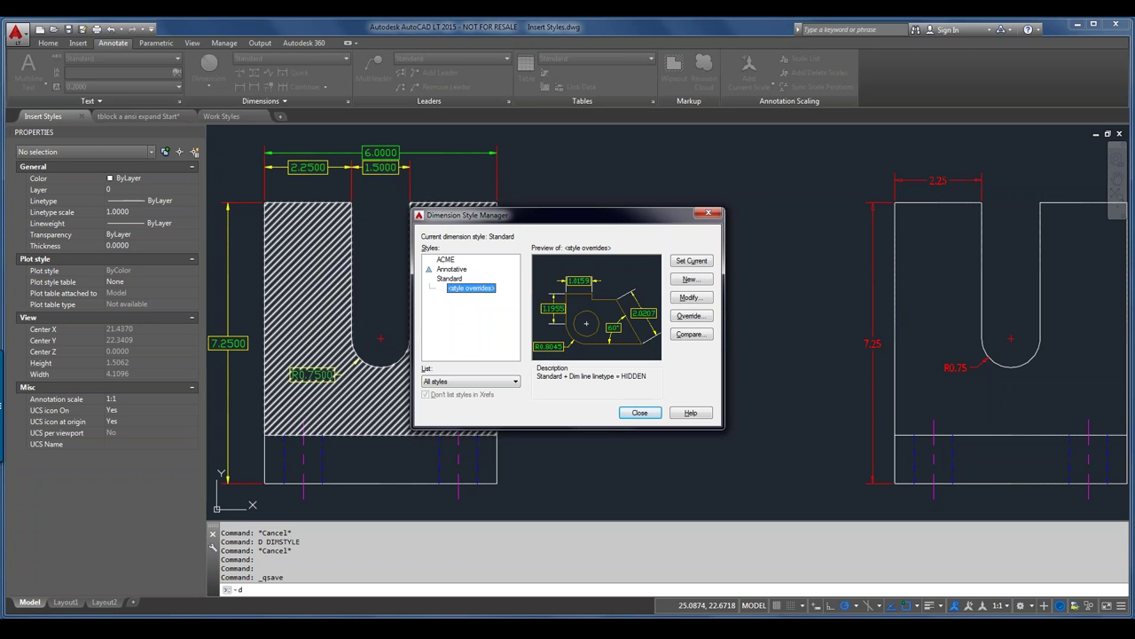
left_click(640, 413)
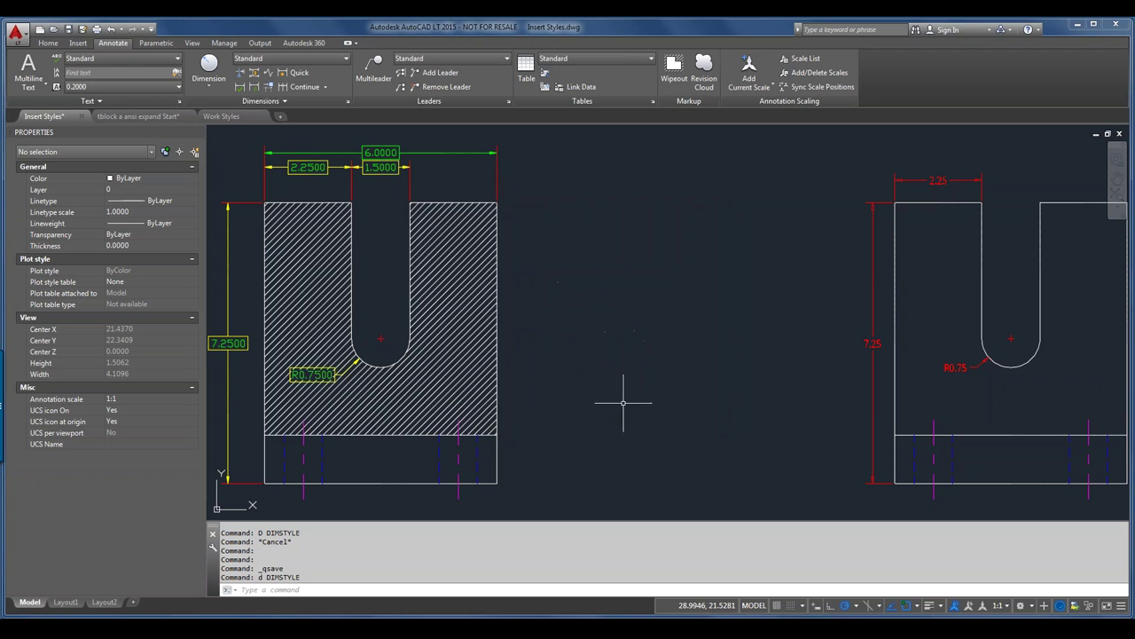
- Remove the style overrides from the 6.0000 dimension via its right-click menu
left_click(445, 151)
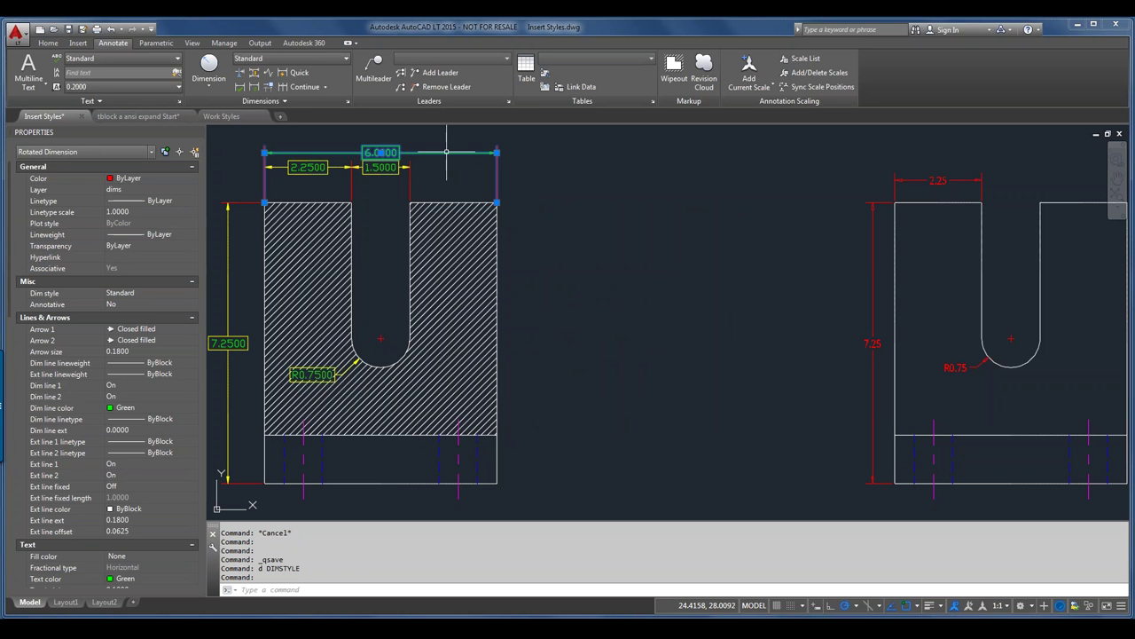
right_click(446, 152)
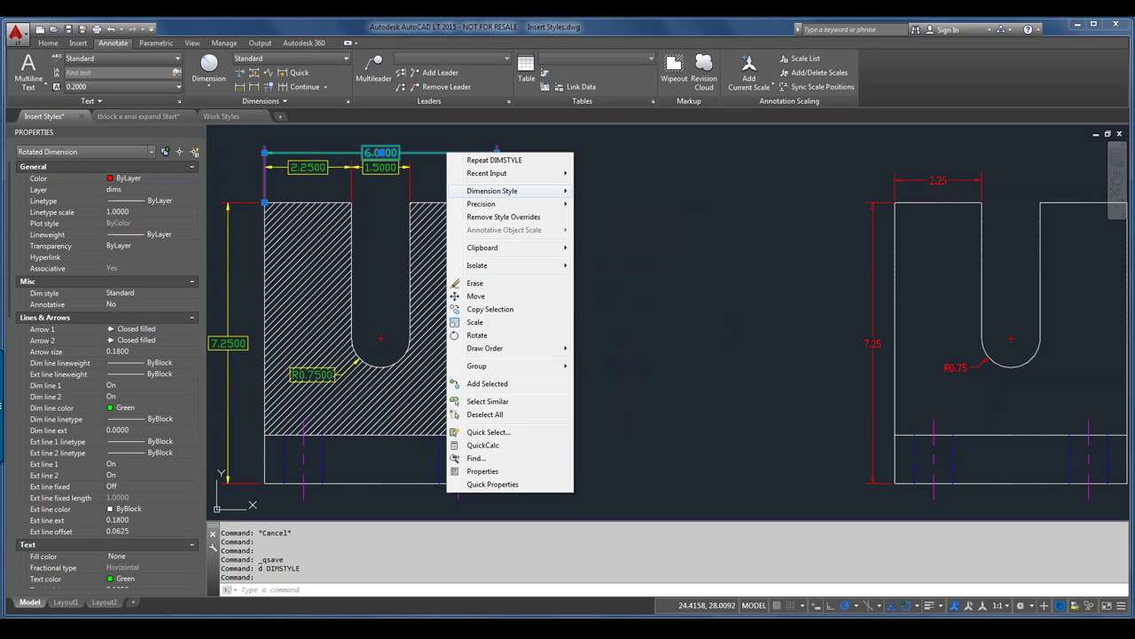
mouse_move(497, 191)
left_click(503, 217)
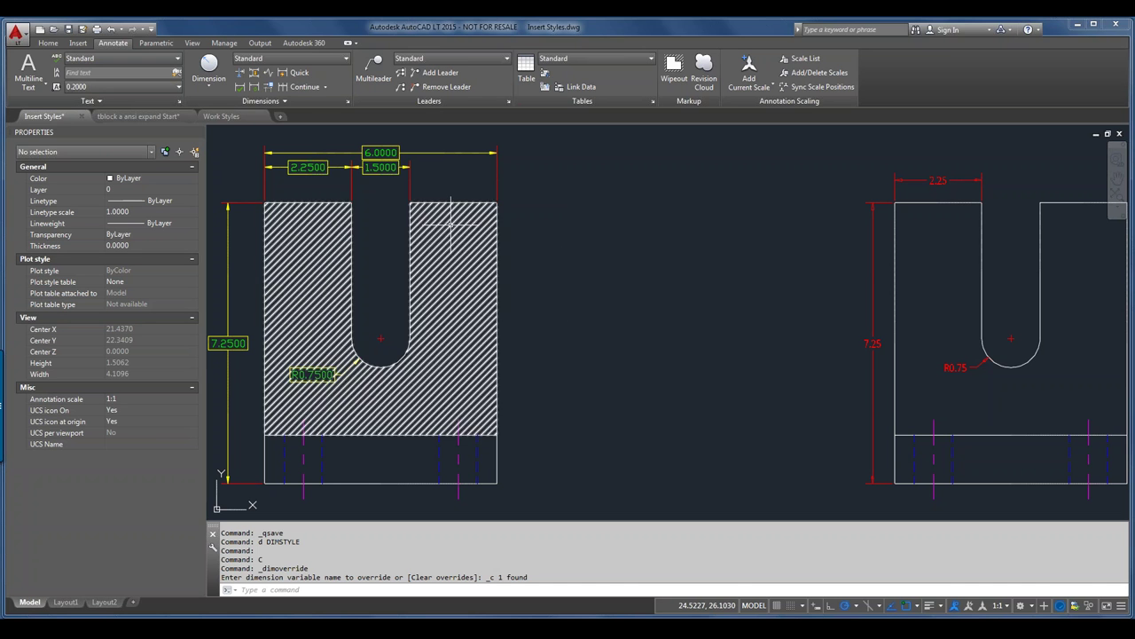
- Reselect the 6.0000 dimension and bring up its right-click menu again
left_click(445, 153)
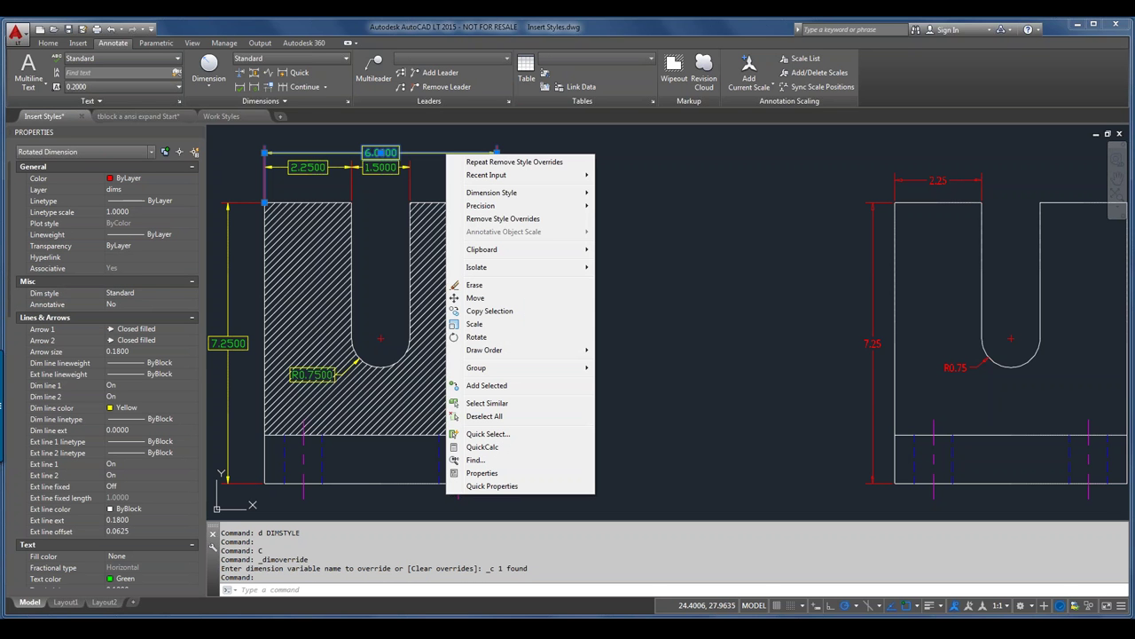
mouse_move(514, 193)
key("Escape")
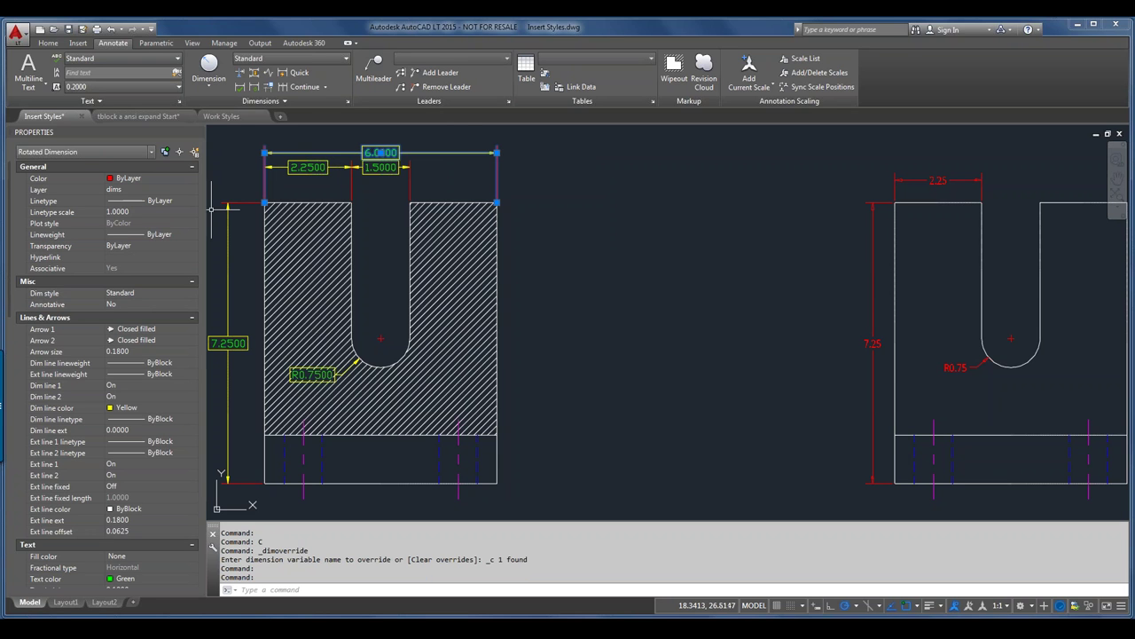
left_click(486, 154)
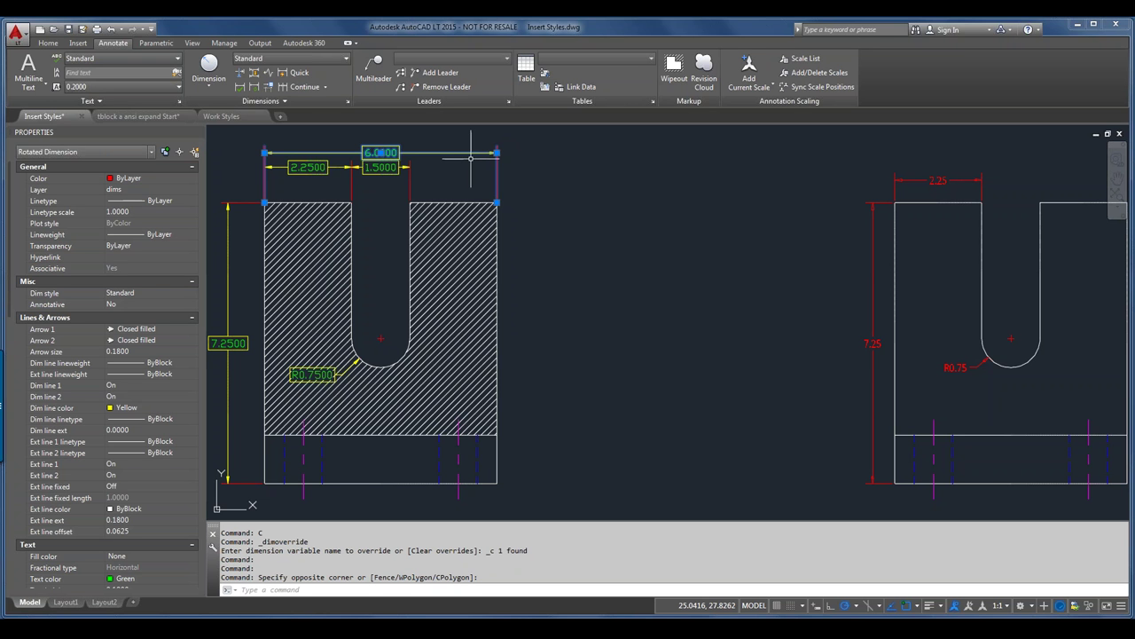
right_click(471, 158)
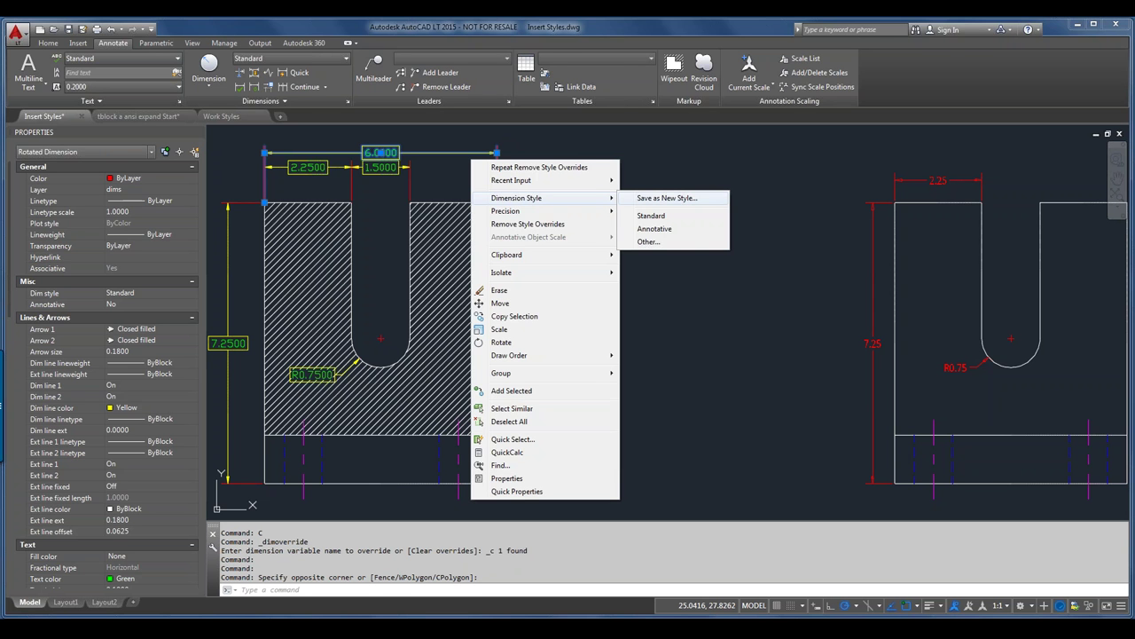
- Use Dimension Style > Save as New Style to create the 'baseline' style
left_click(667, 198)
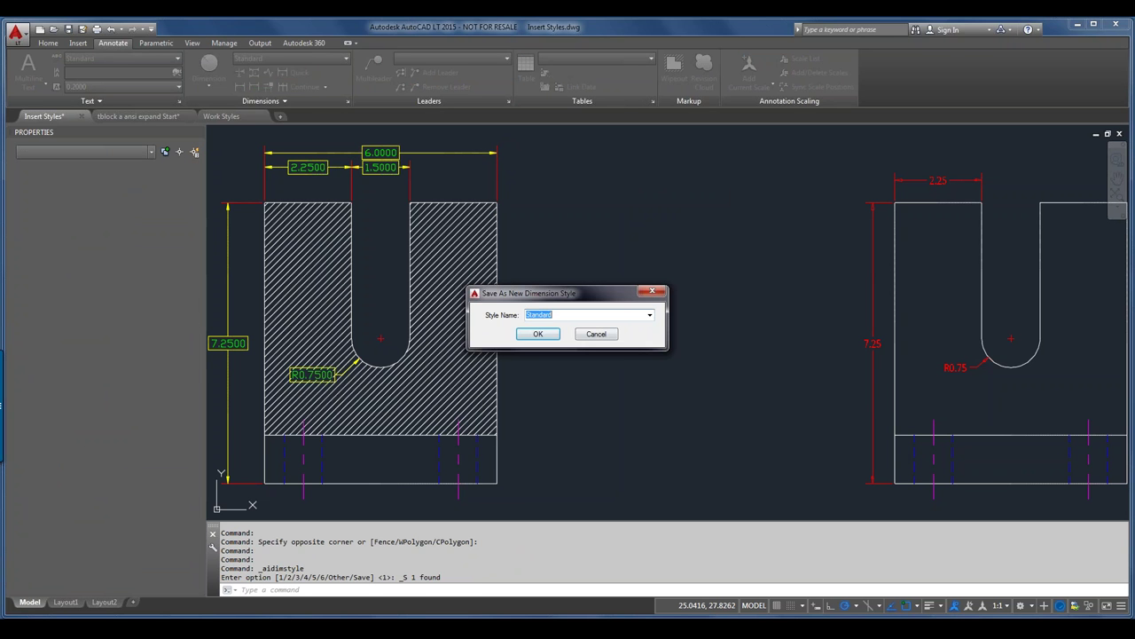
type("base")
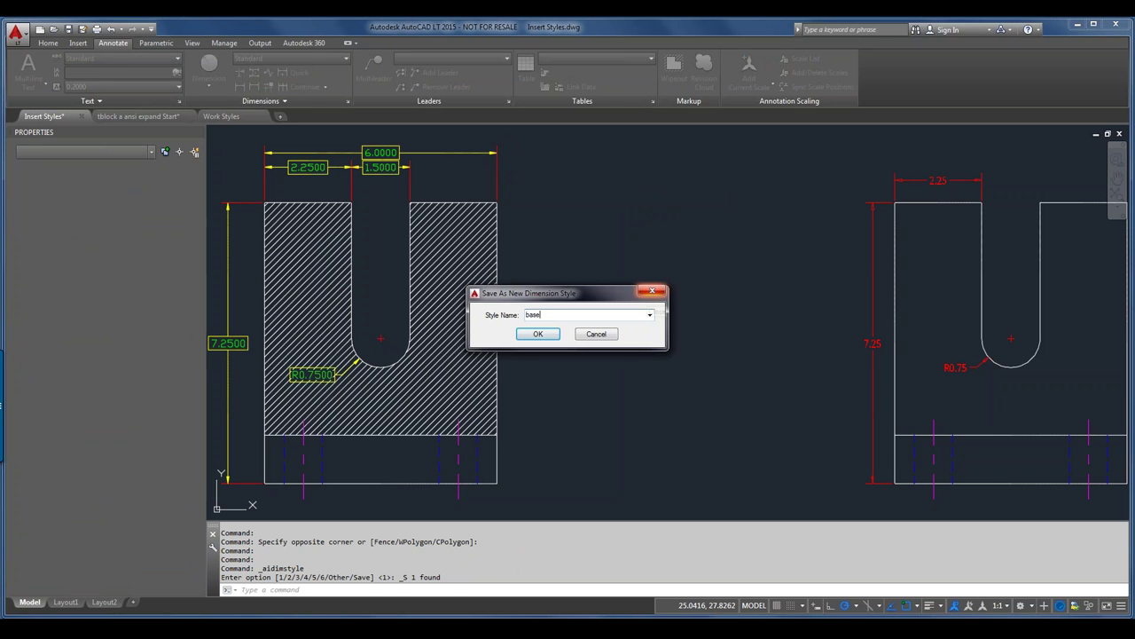
type("line")
key("Return")
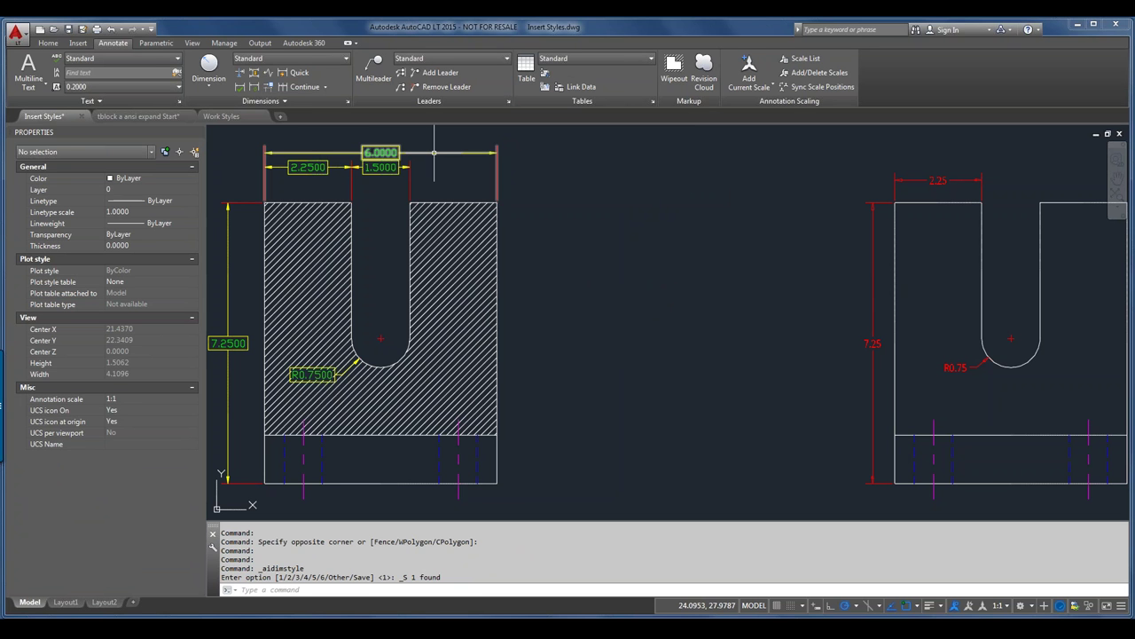
mouse_move(434, 152)
- Preview the baseline and Standard styles in the Dimension Style Manager
type("d")
key("Return")
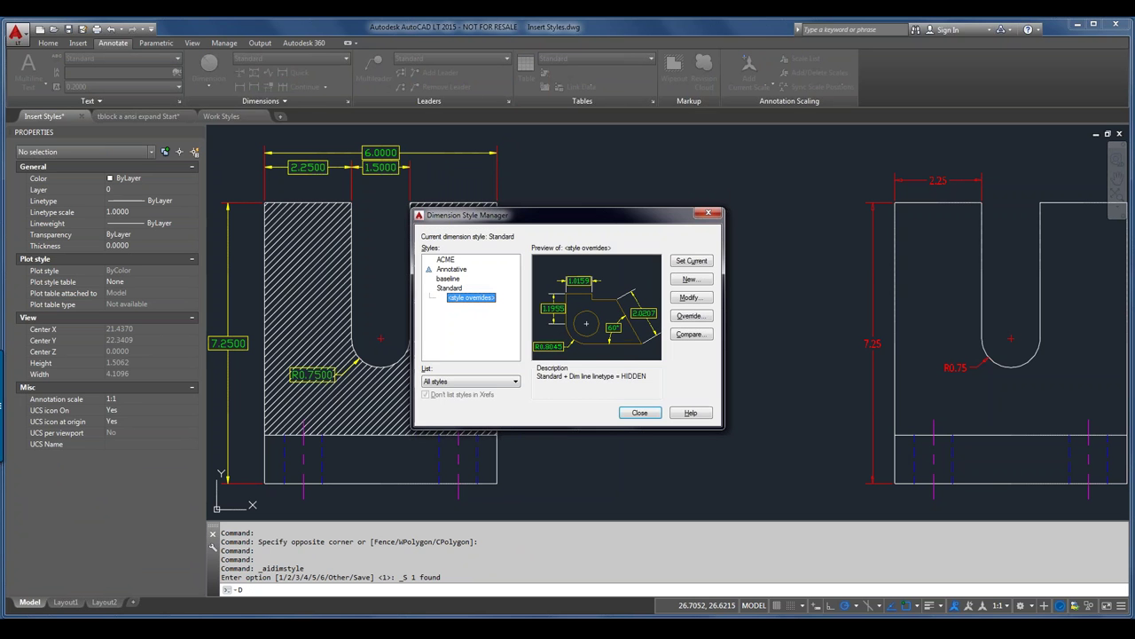
mouse_move(424, 321)
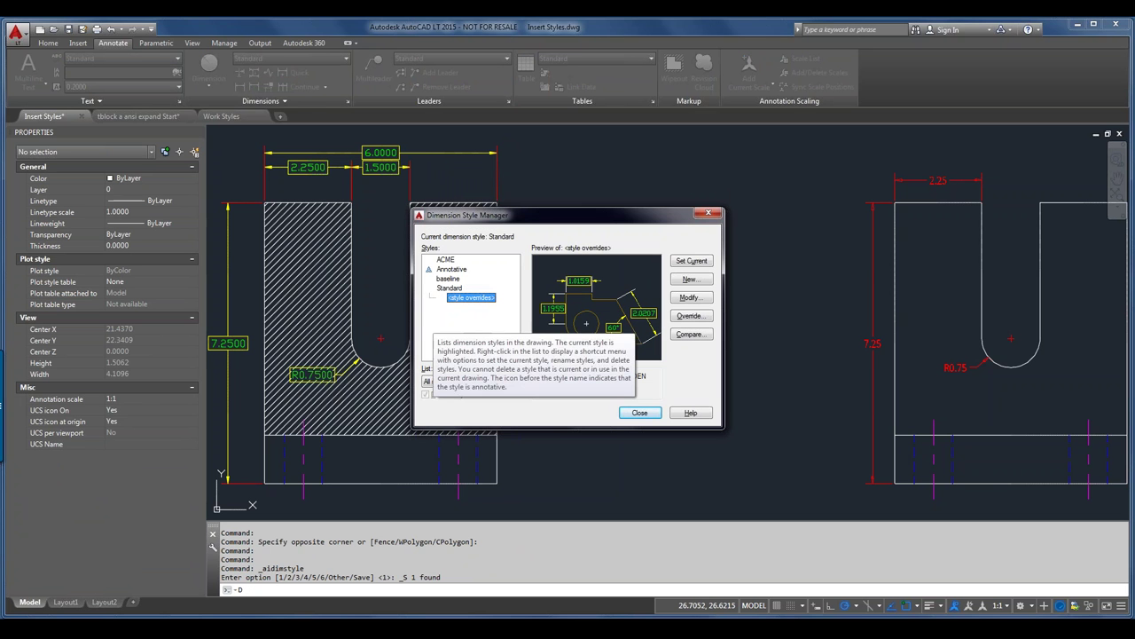
left_click(448, 279)
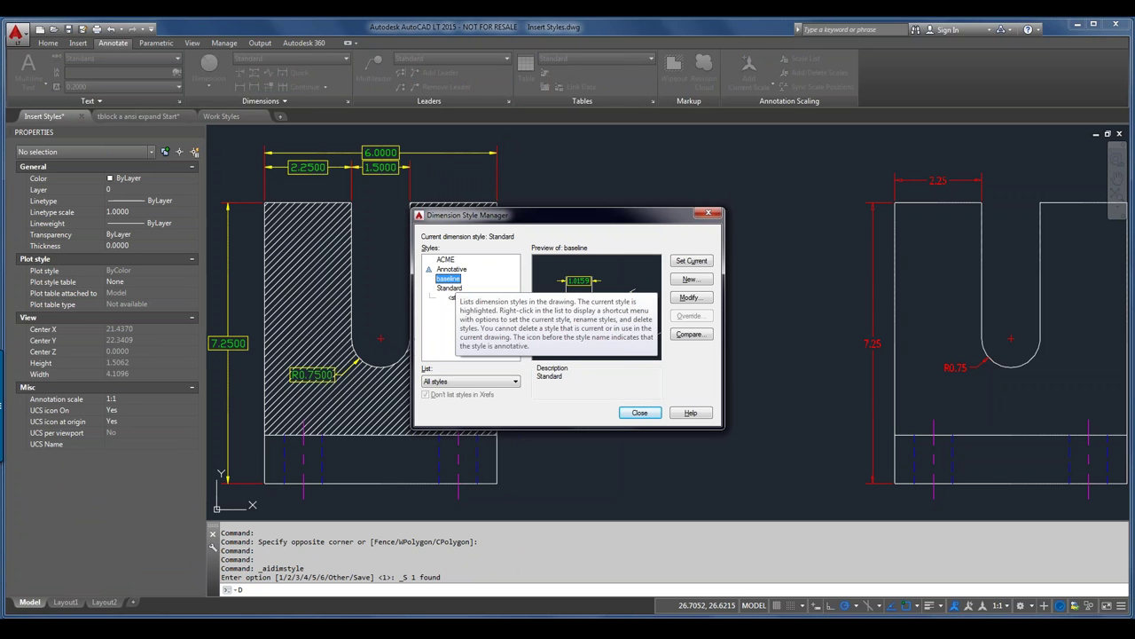
left_click(449, 288)
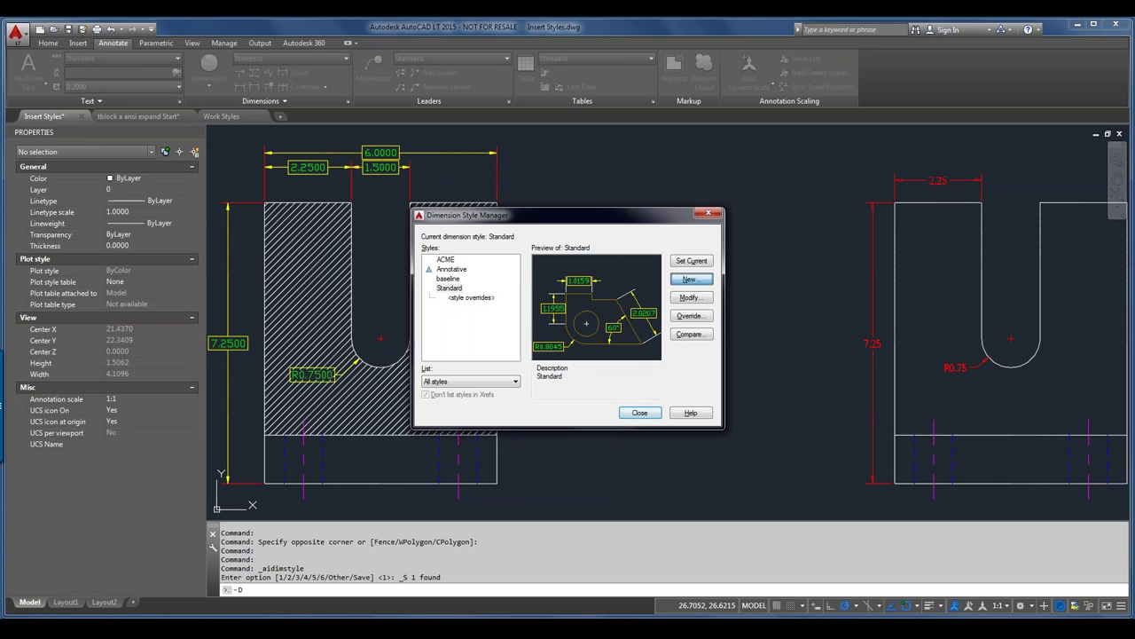
- Create a Standard sub-style for Linear dimensions with Dot arrowheads
left_click(691, 279)
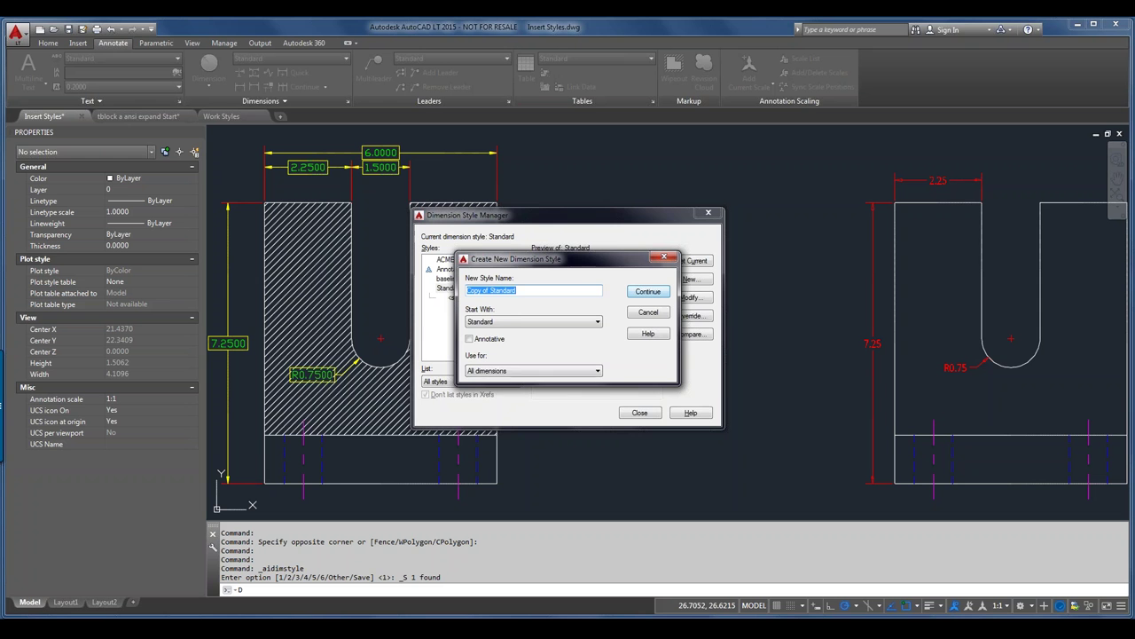
left_click(597, 370)
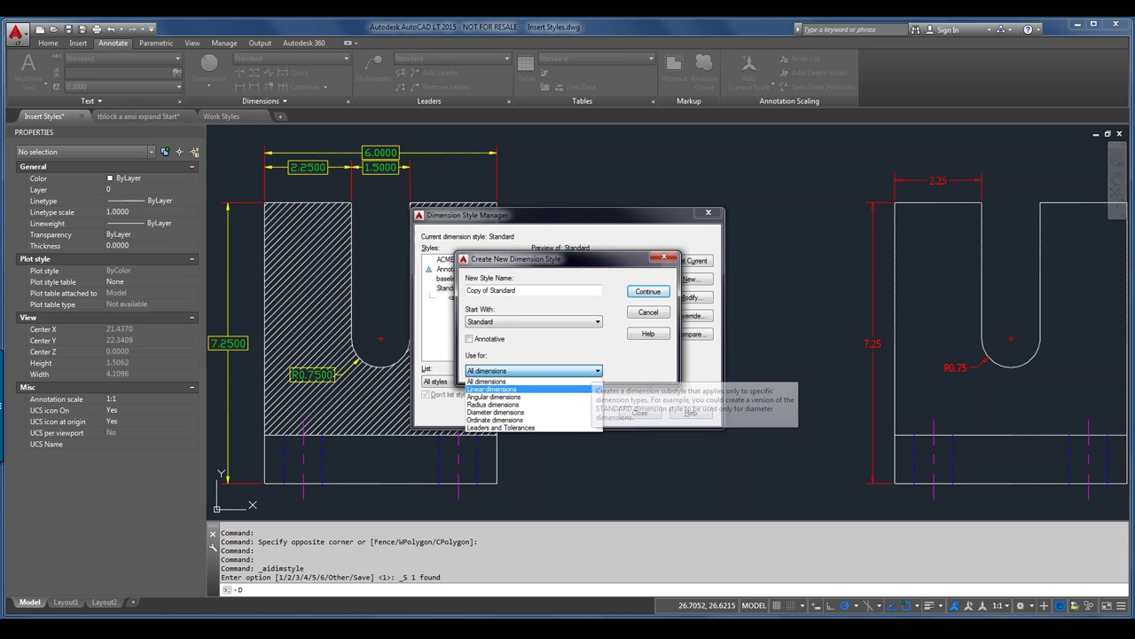
left_click(492, 388)
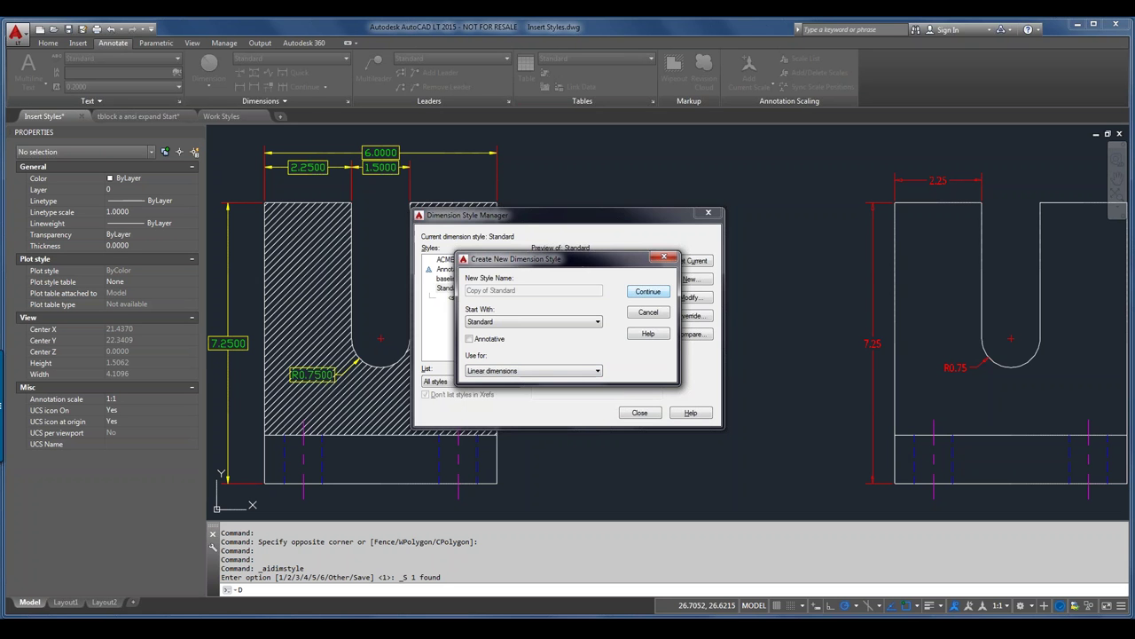
key("Return")
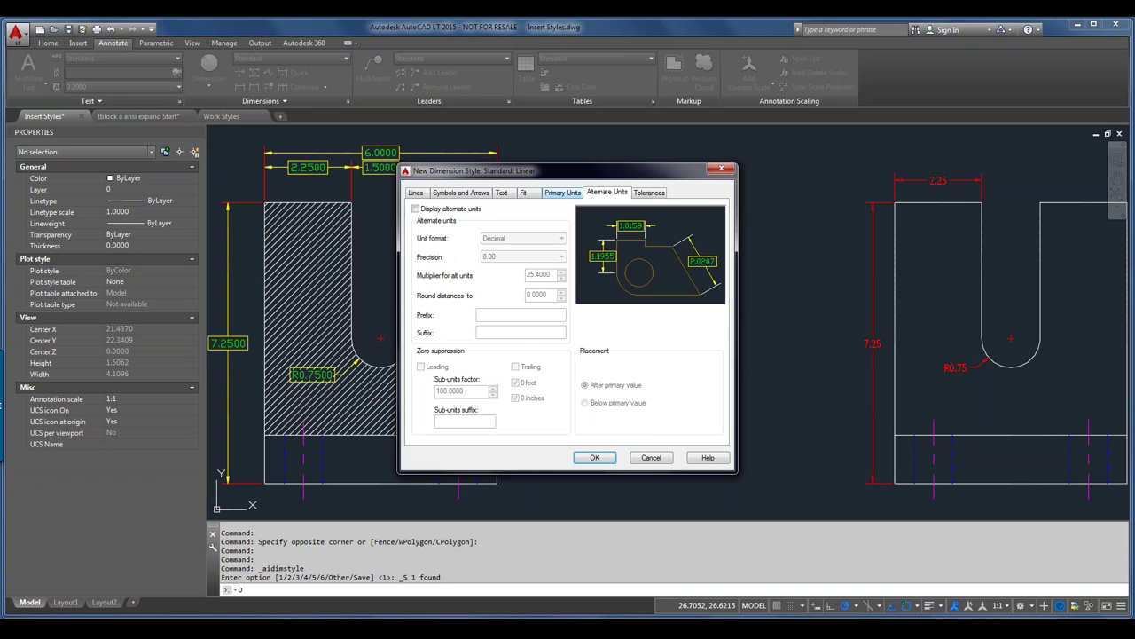
left_click(460, 192)
left_click(486, 228)
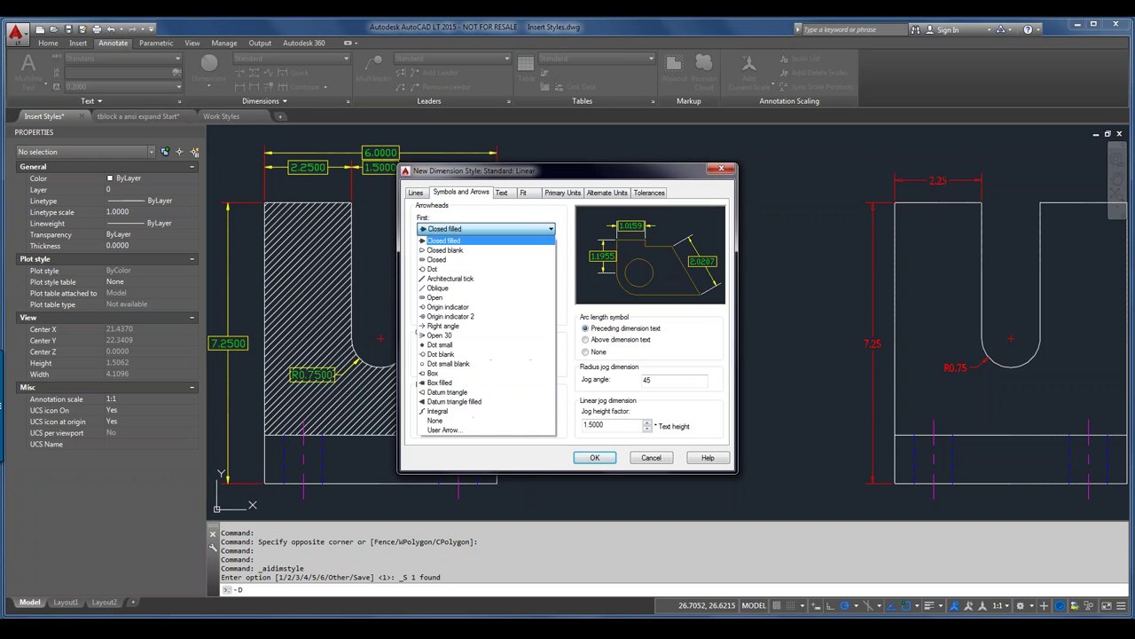
left_click(444, 269)
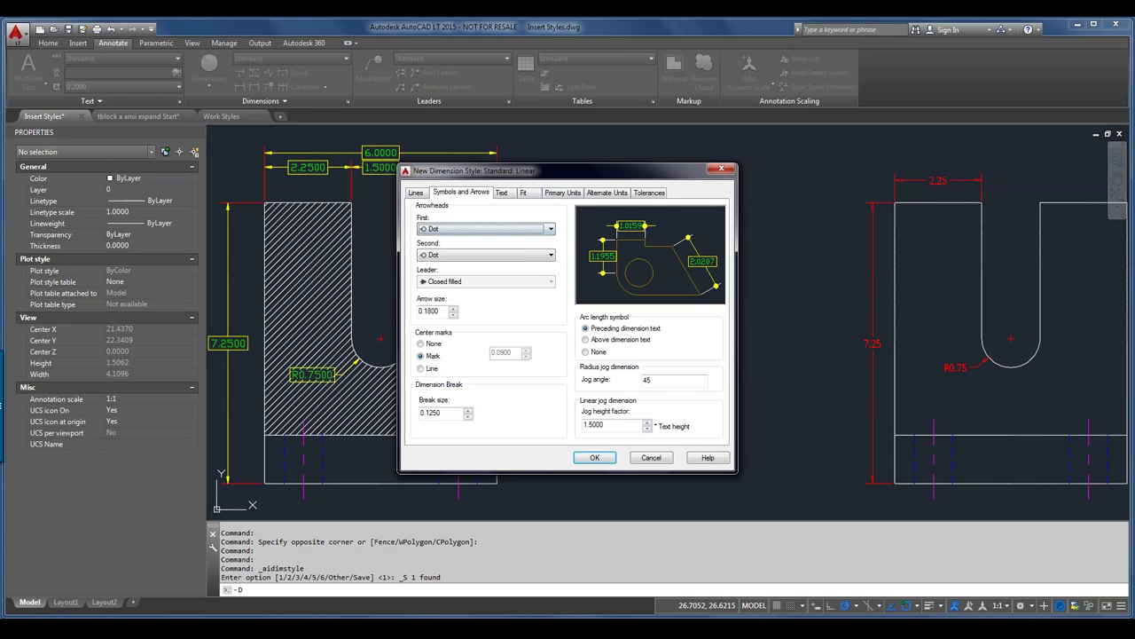
left_click(595, 457)
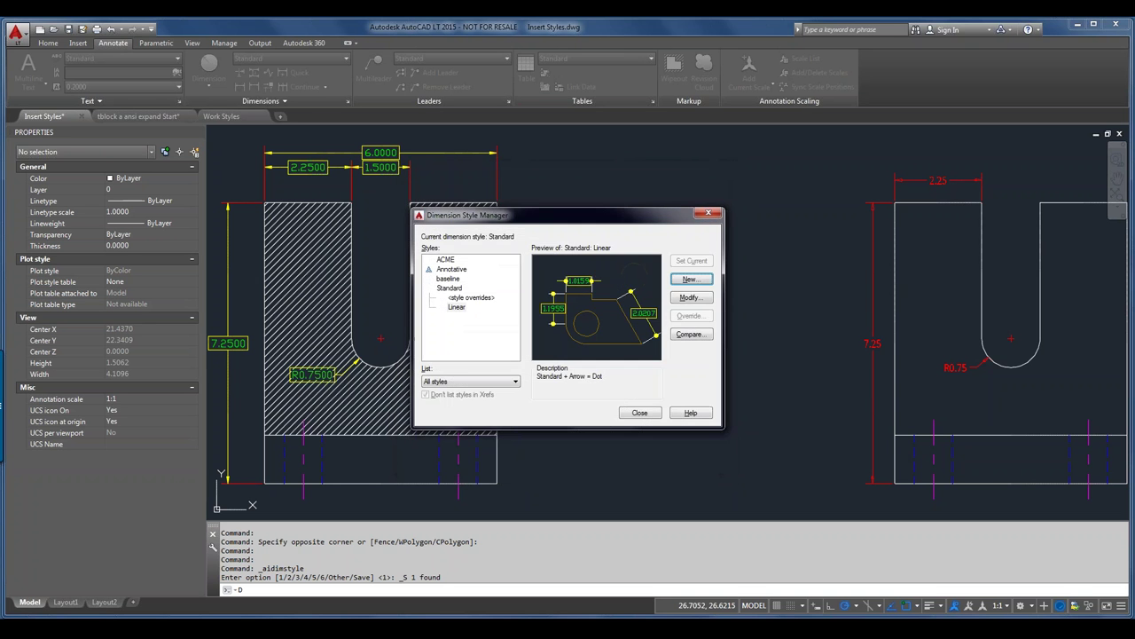
left_click(638, 413)
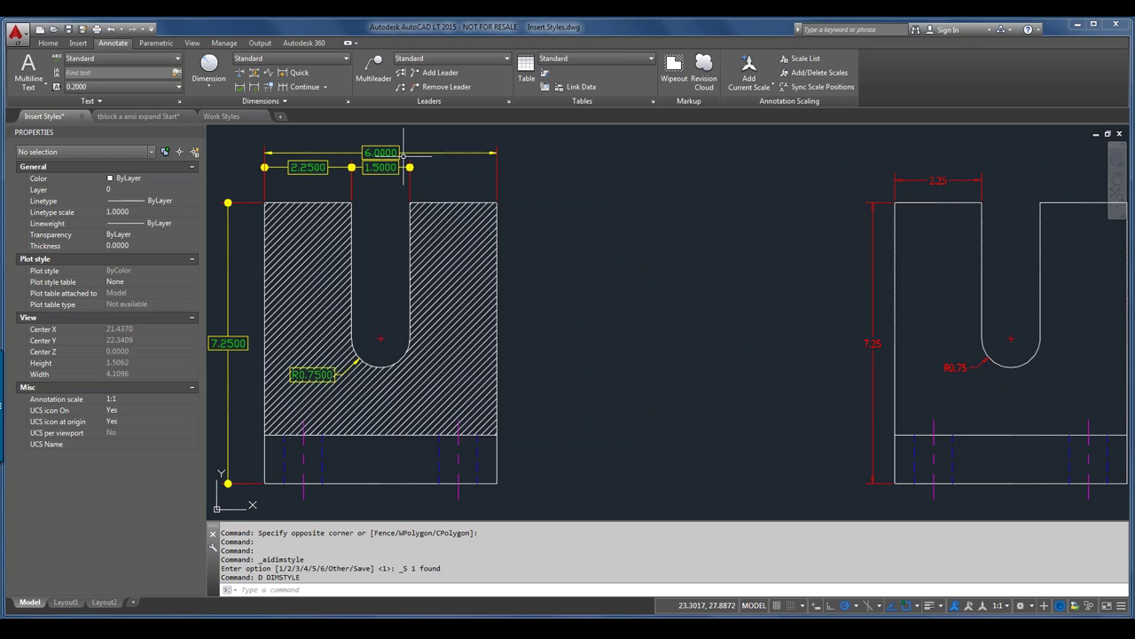
- Open the Tool Palettes window with Ctrl+3 and show its palette options menu
scroll(405, 154, "up", 4)
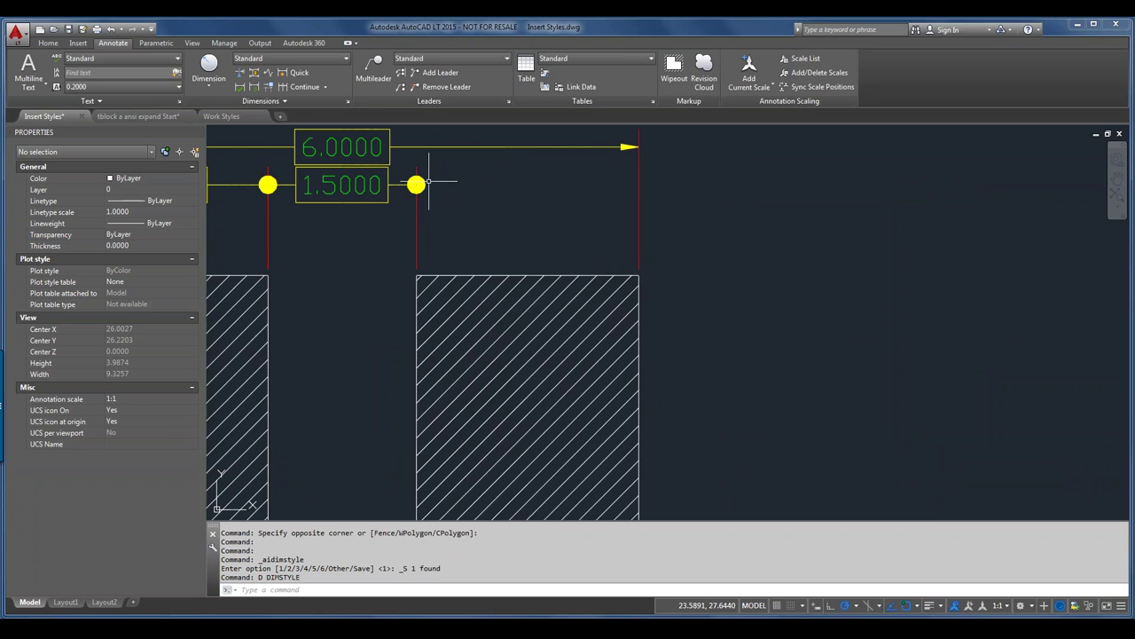
scroll(428, 183, "down", 3)
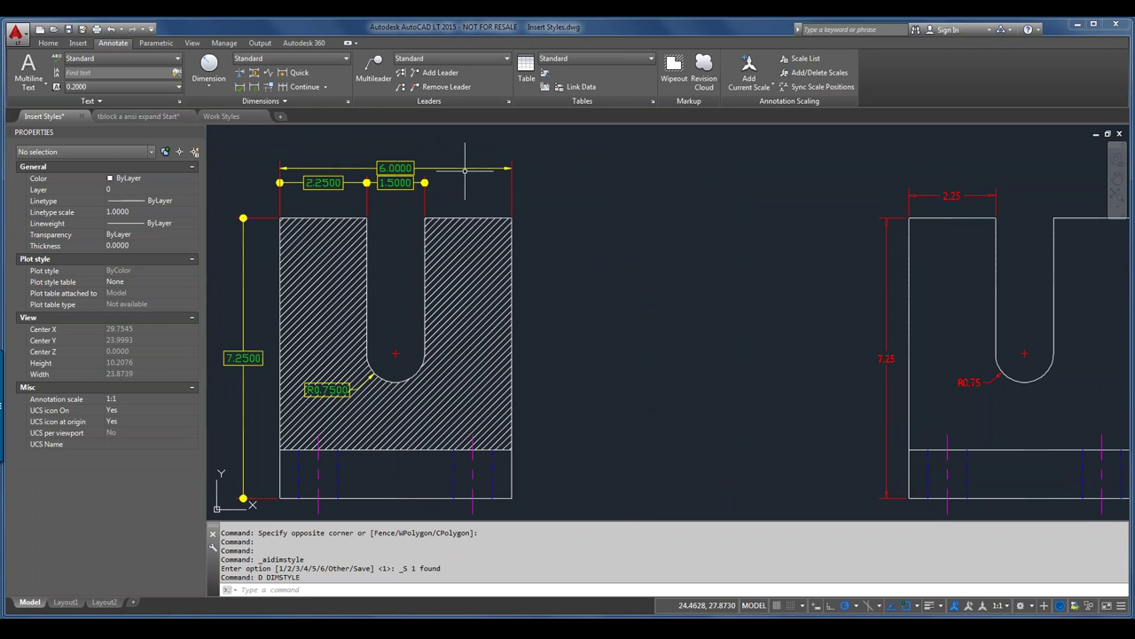
left_click(465, 168)
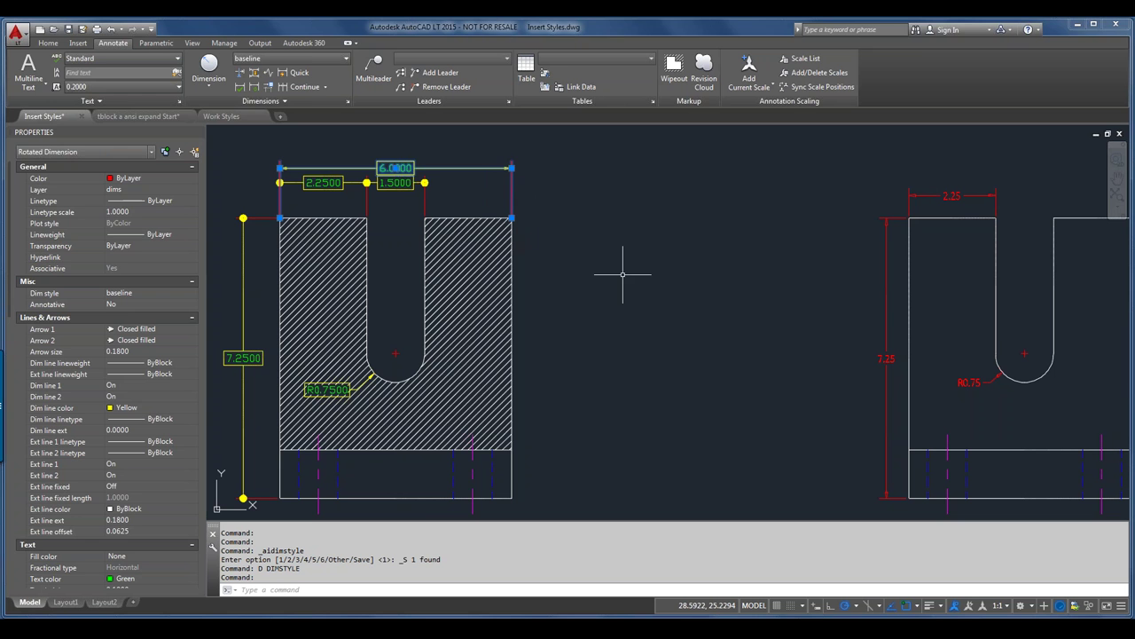
key("Escape")
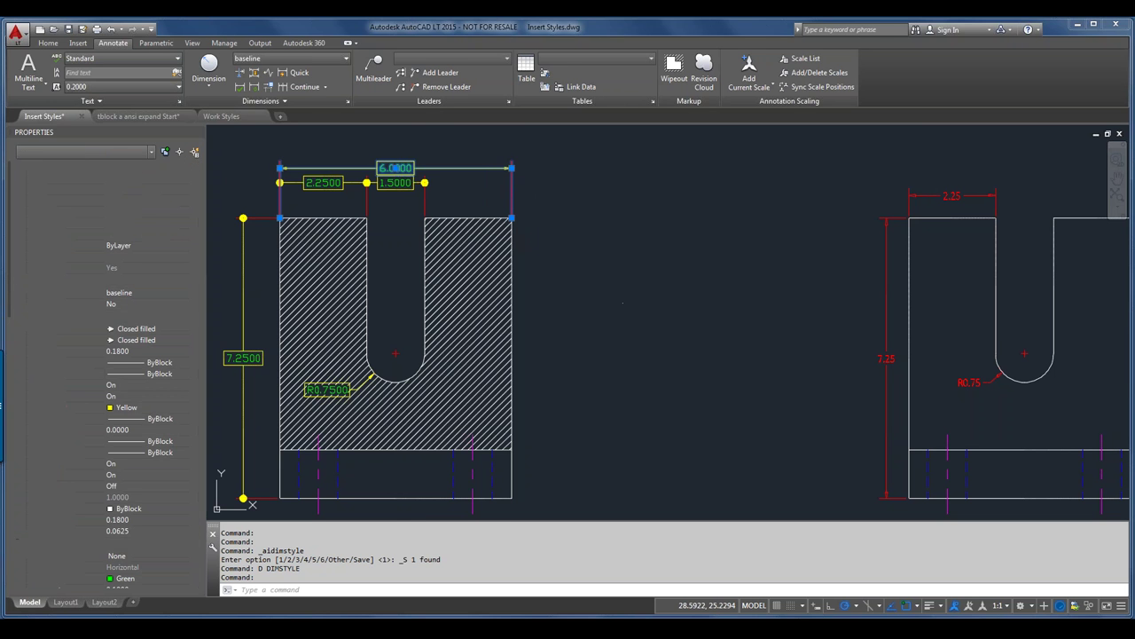
key("ctrl+2")
key("ctrl+2")
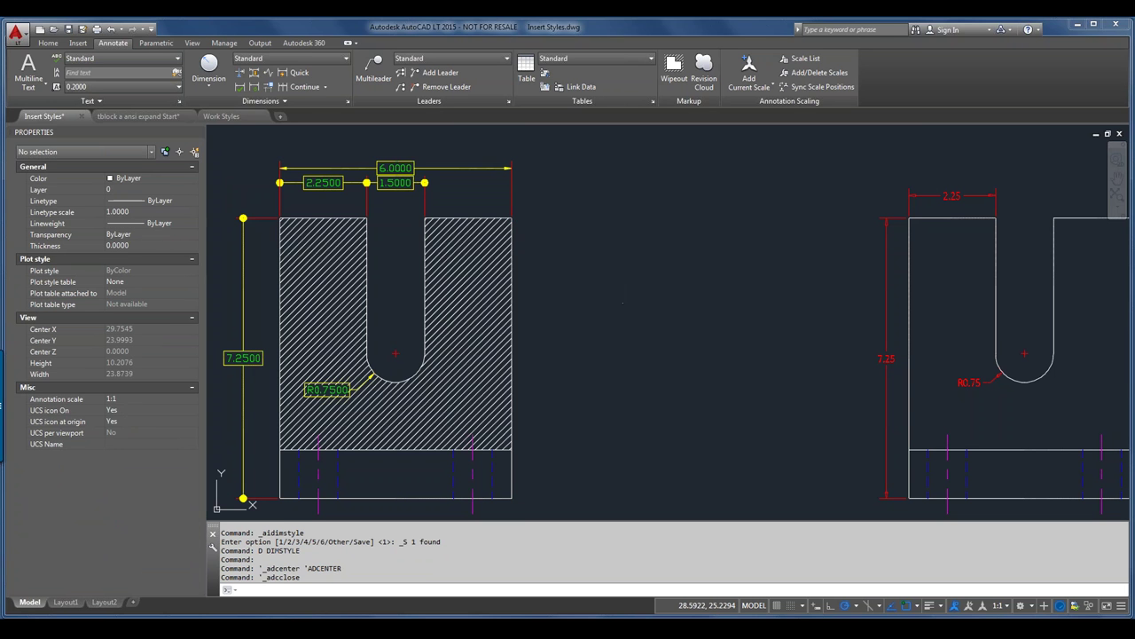
key("ctrl+3")
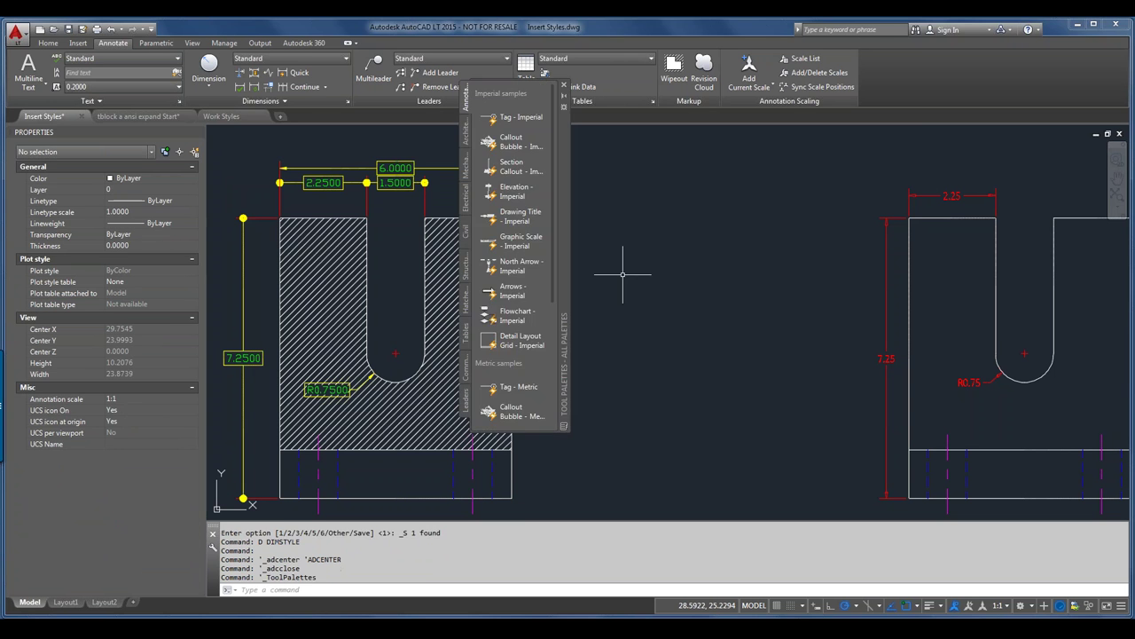
right_click(564, 302)
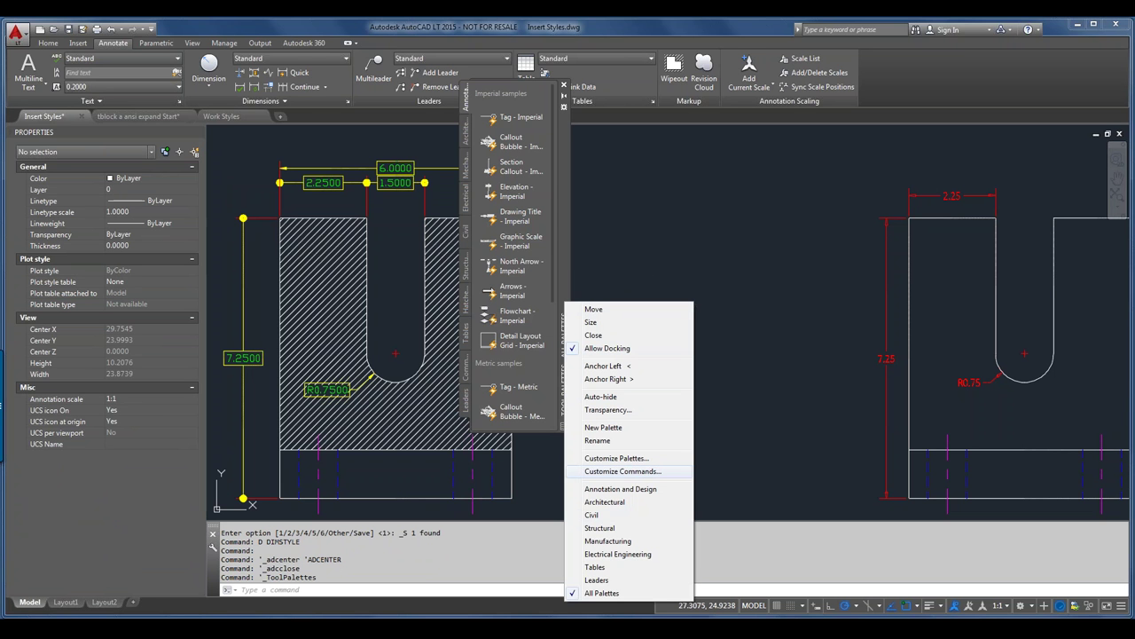
- Create a 'trash' tool palette and drag the 6.0000 dimension onto it as a tool
left_click(604, 427)
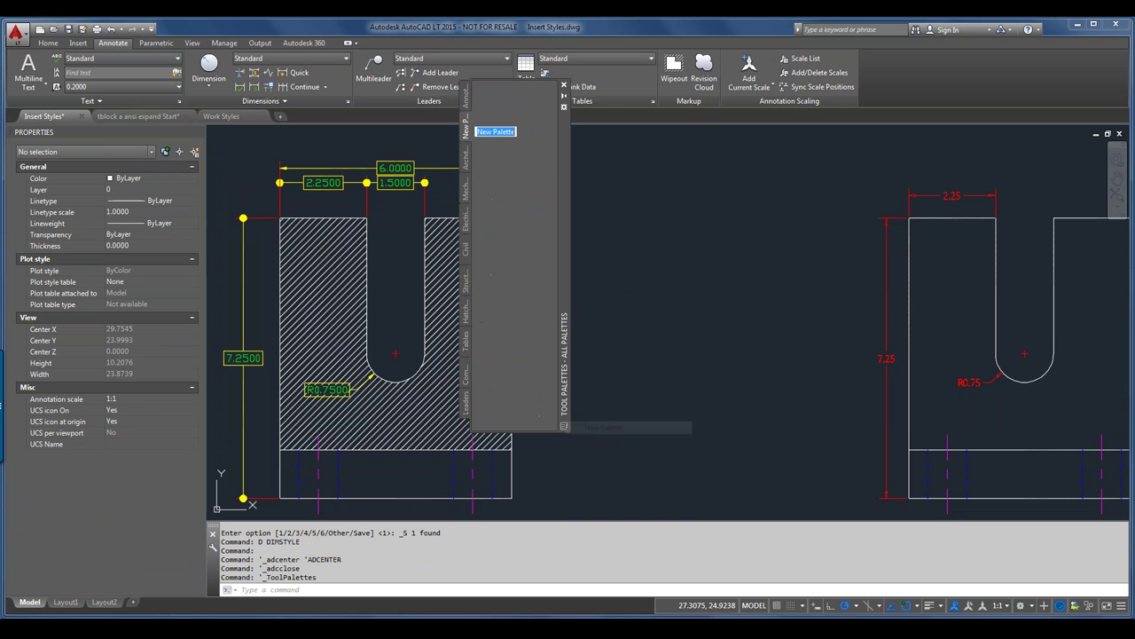
type("trass")
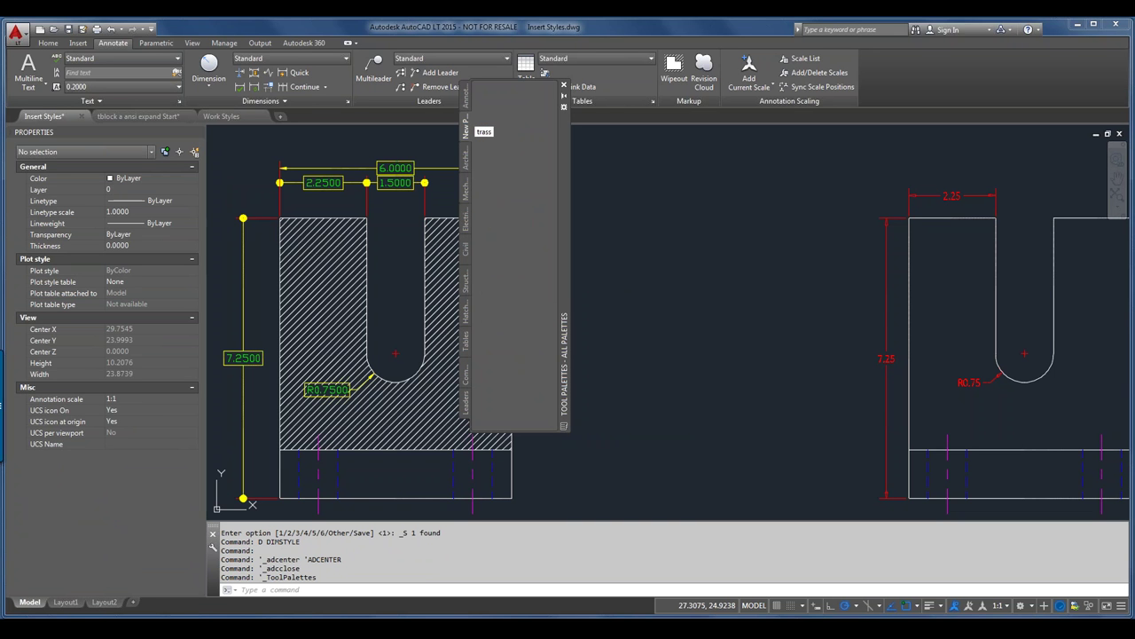
key("BackSpace")
type("h")
key("Return")
left_click(439, 166)
left_click_drag(440, 166, 514, 96)
- Drop jogged, radius, arc length and ordinate from the tool's flyout, keep Baseline, and name it 'Baseline custom'
right_click(530, 95)
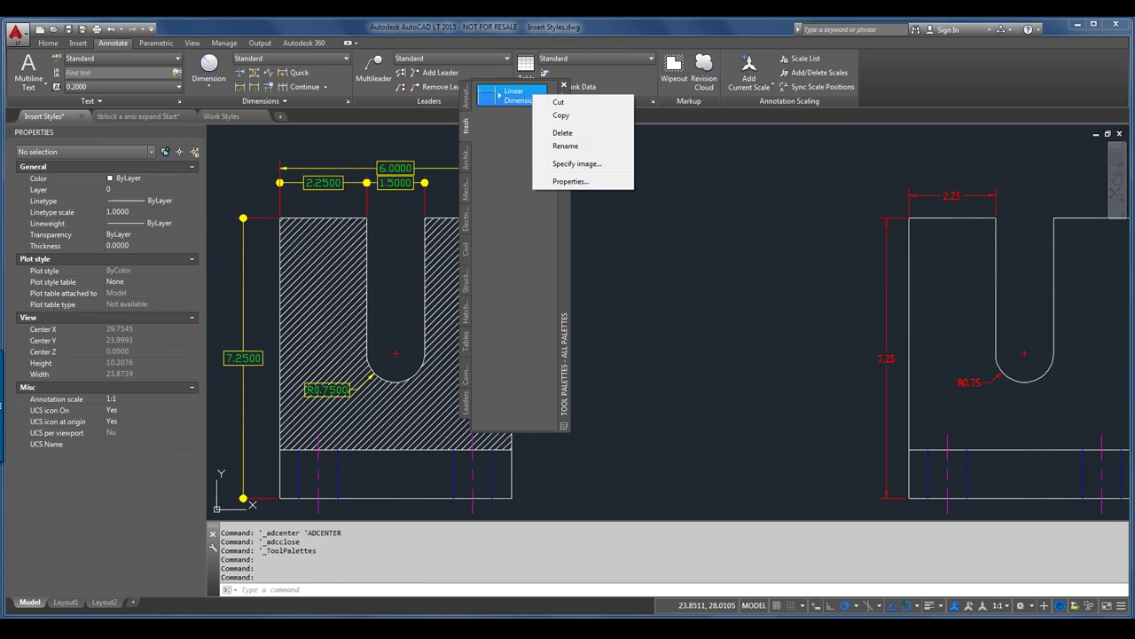
left_click(571, 181)
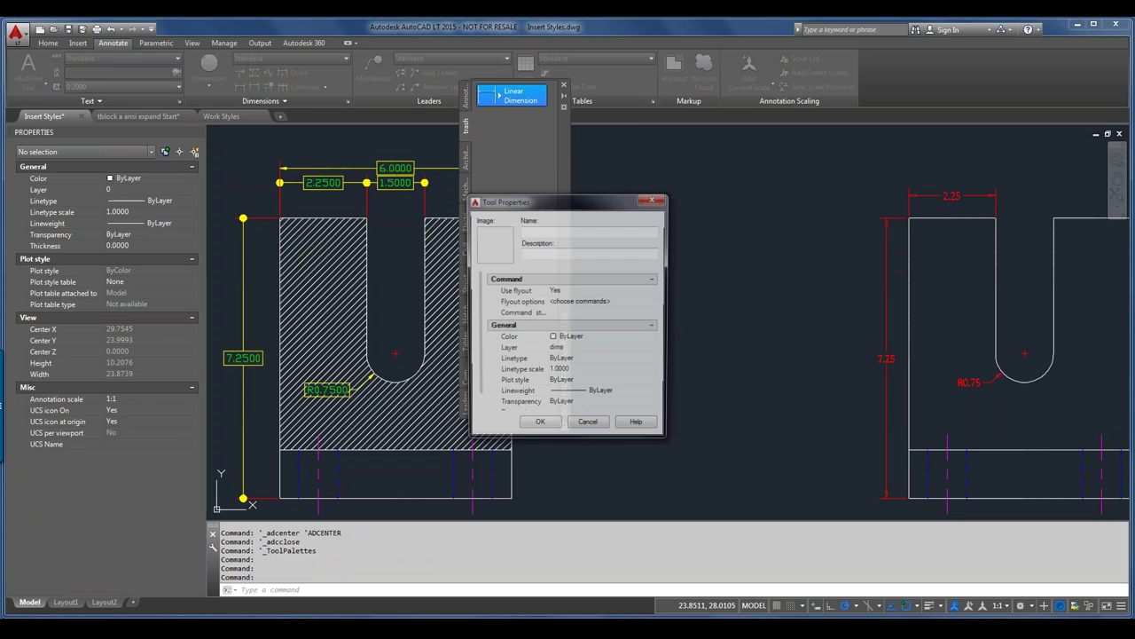
left_click(586, 302)
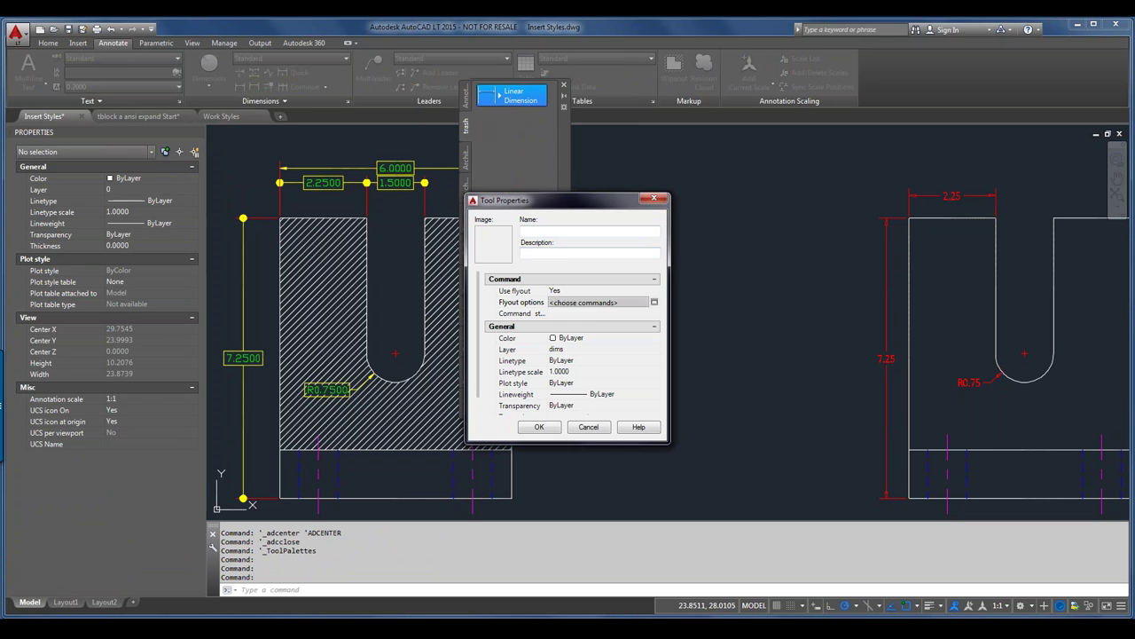
left_click(654, 302)
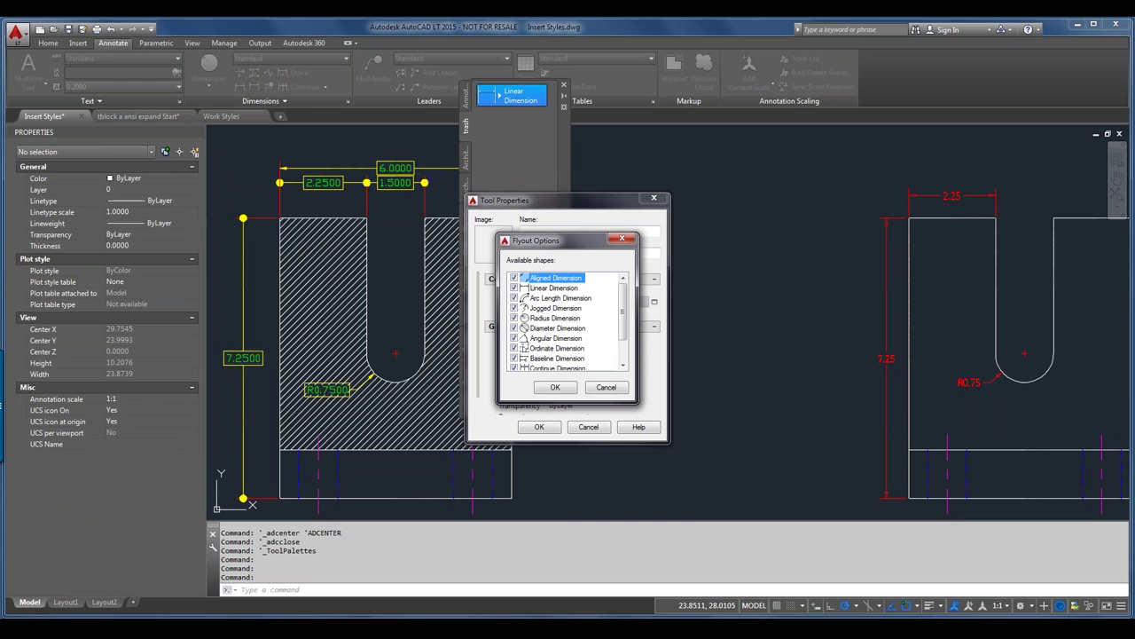
left_click(556, 308)
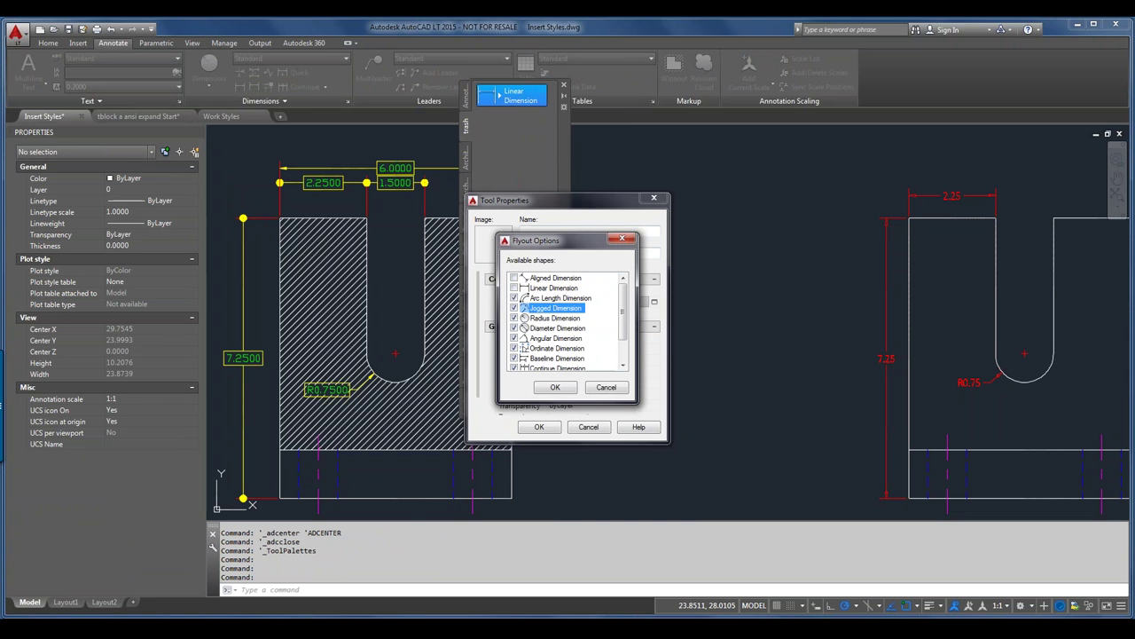
left_click(555, 318)
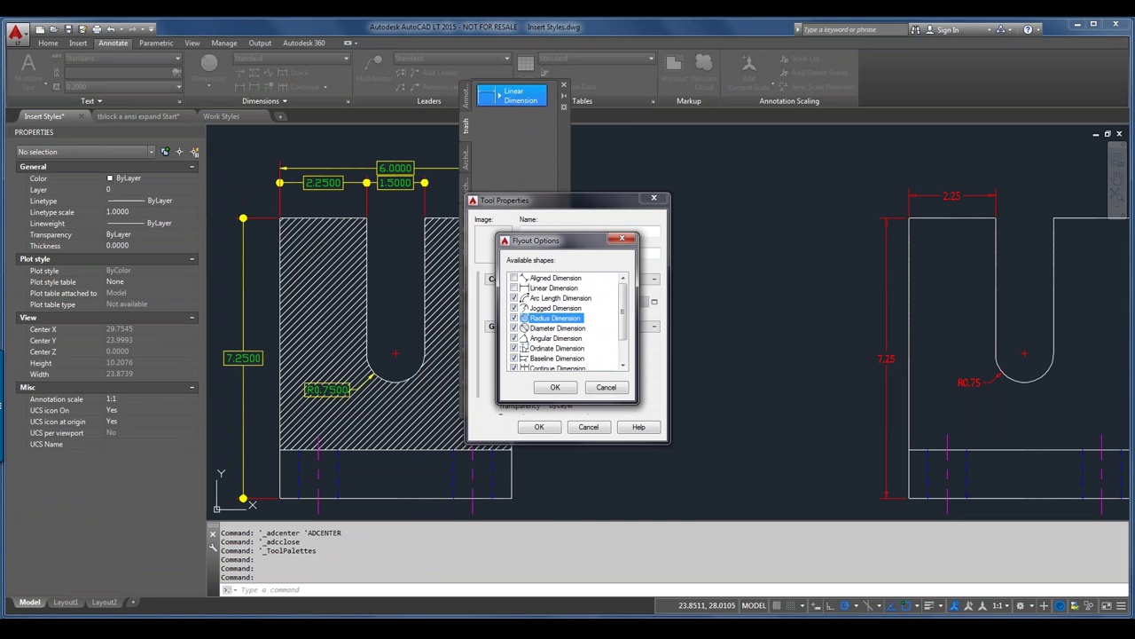
left_click(514, 298)
left_click(524, 349)
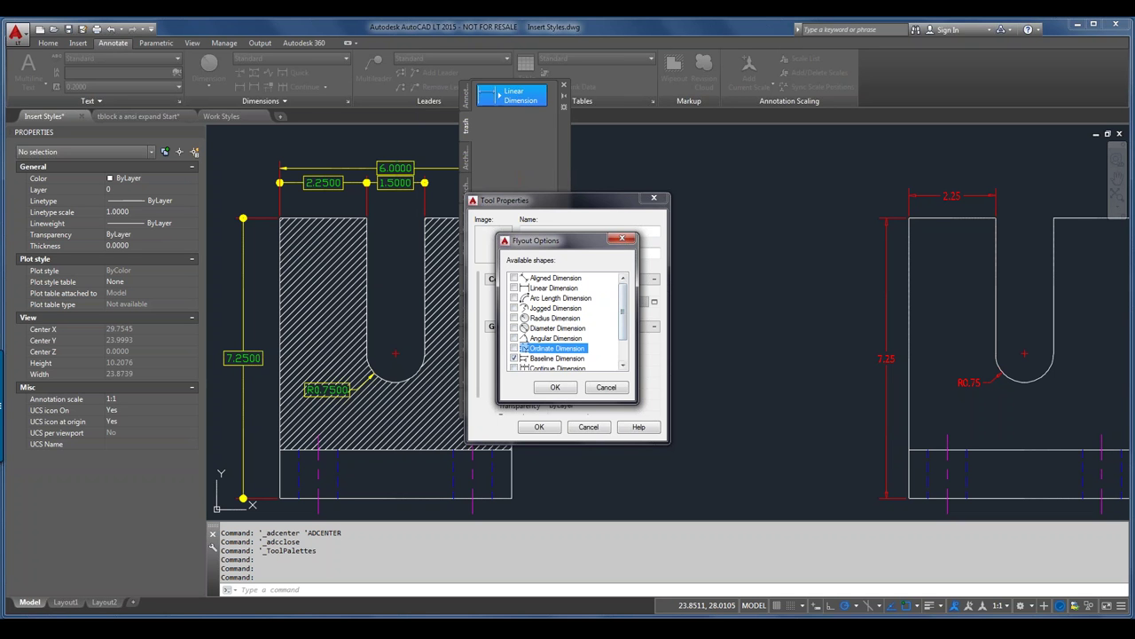
scroll(577, 321, "down", 1)
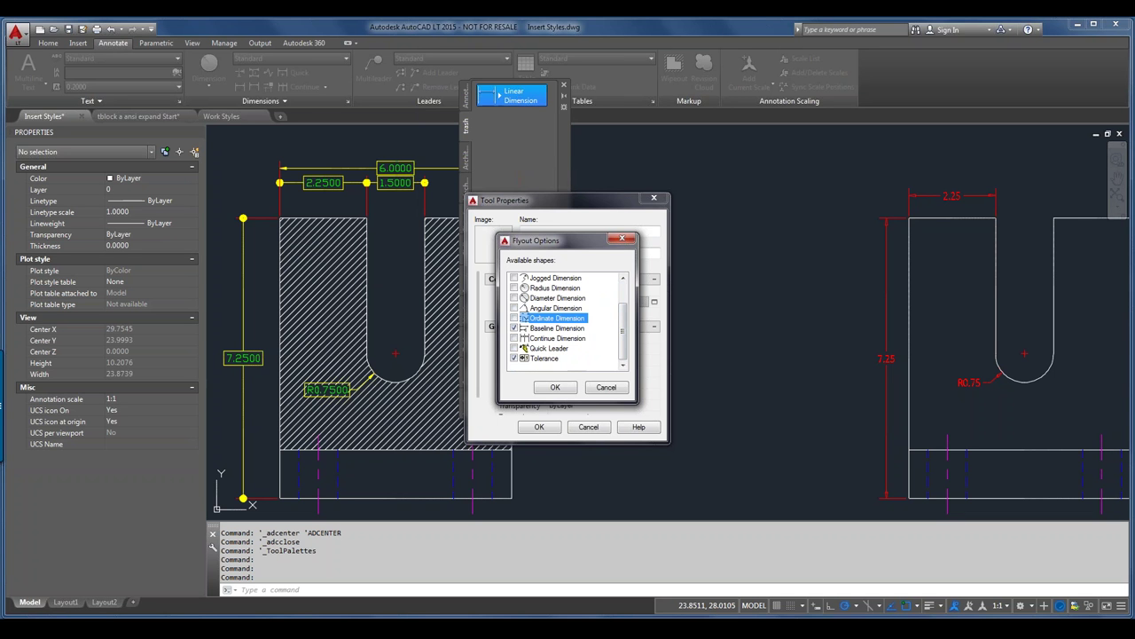
key("Return")
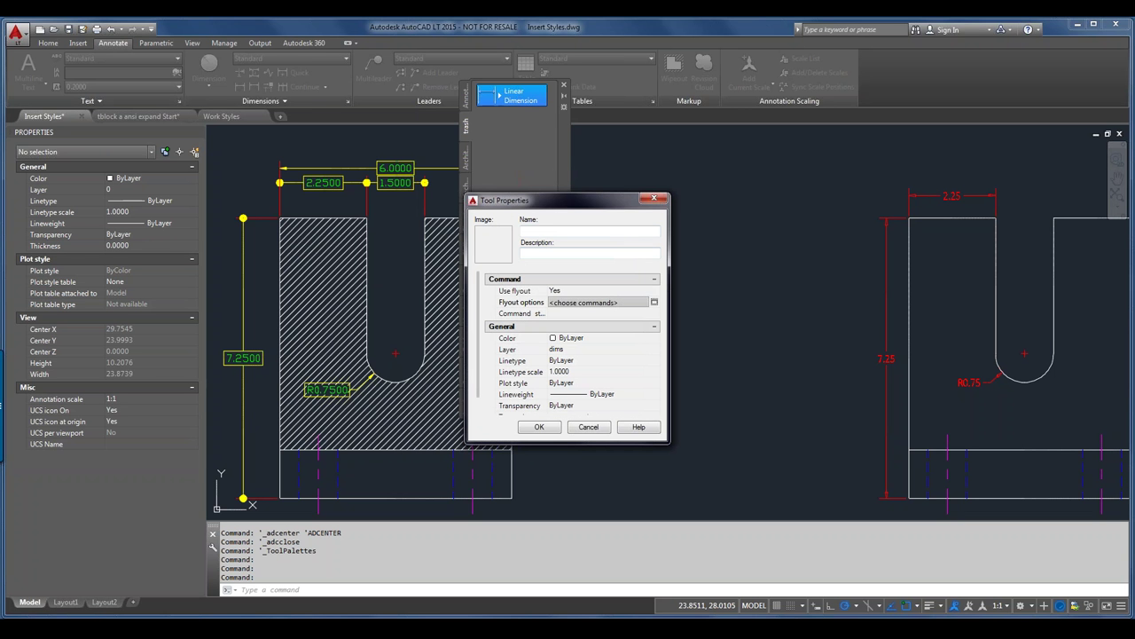
type("Baseline custom")
- Save the Baseline custom tool, run it, and pick the 2.25 dimension as the base
key("Return")
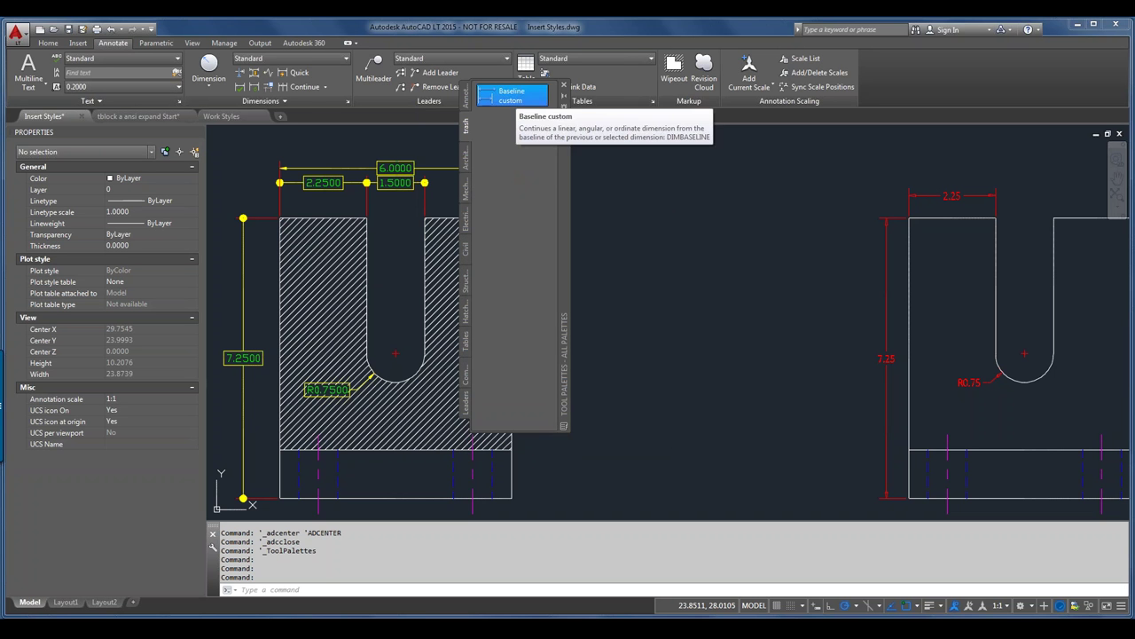
left_click(511, 96)
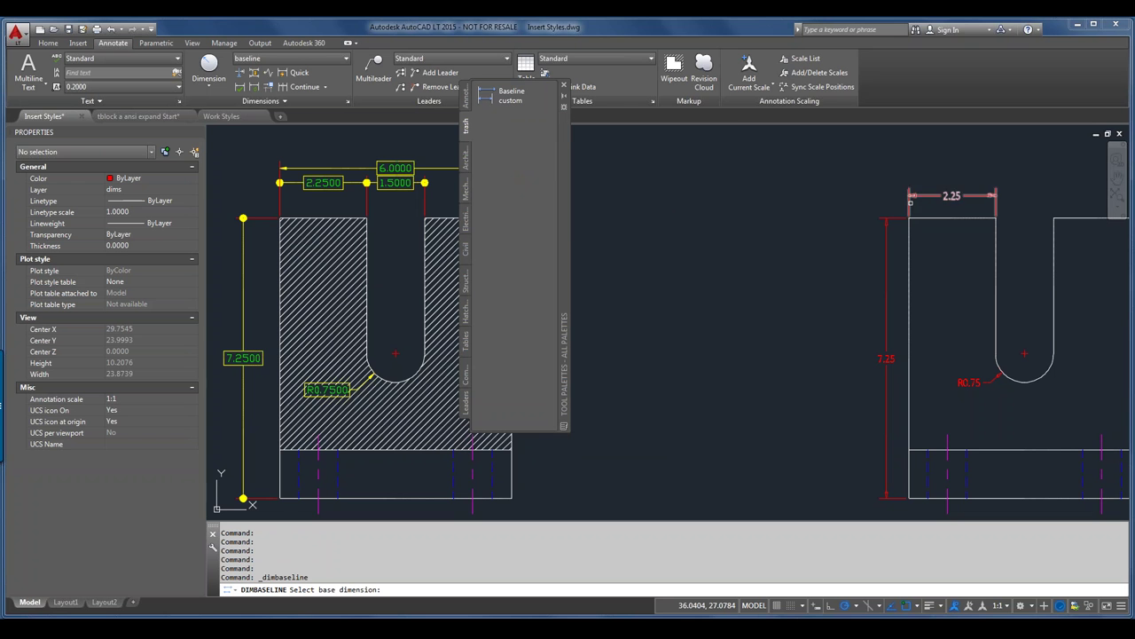
left_click(910, 203)
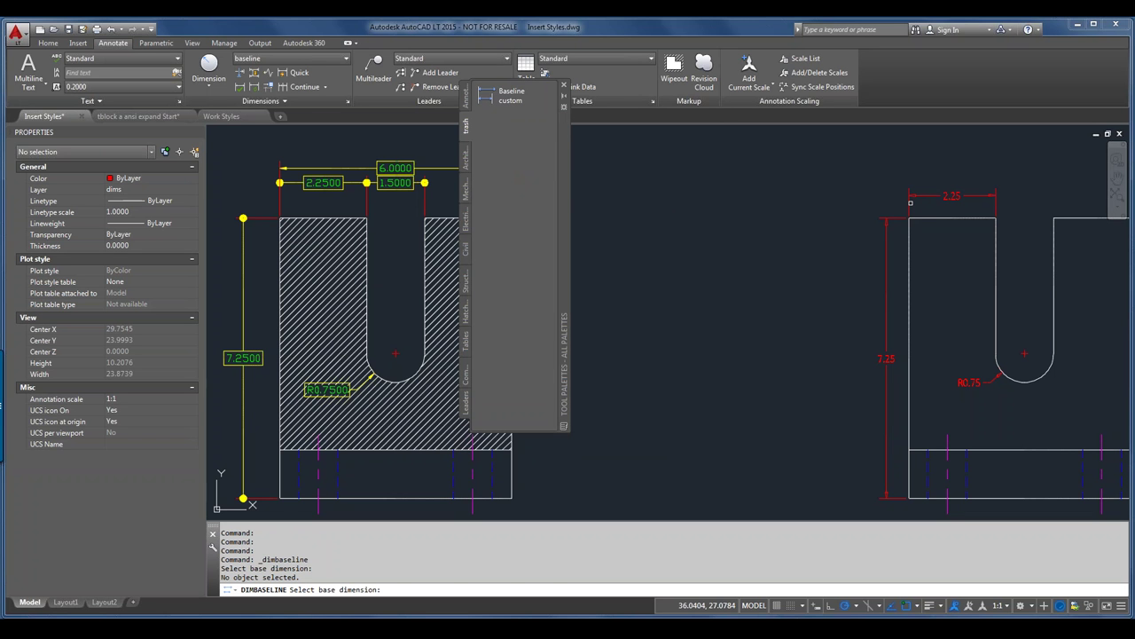
left_click(912, 206)
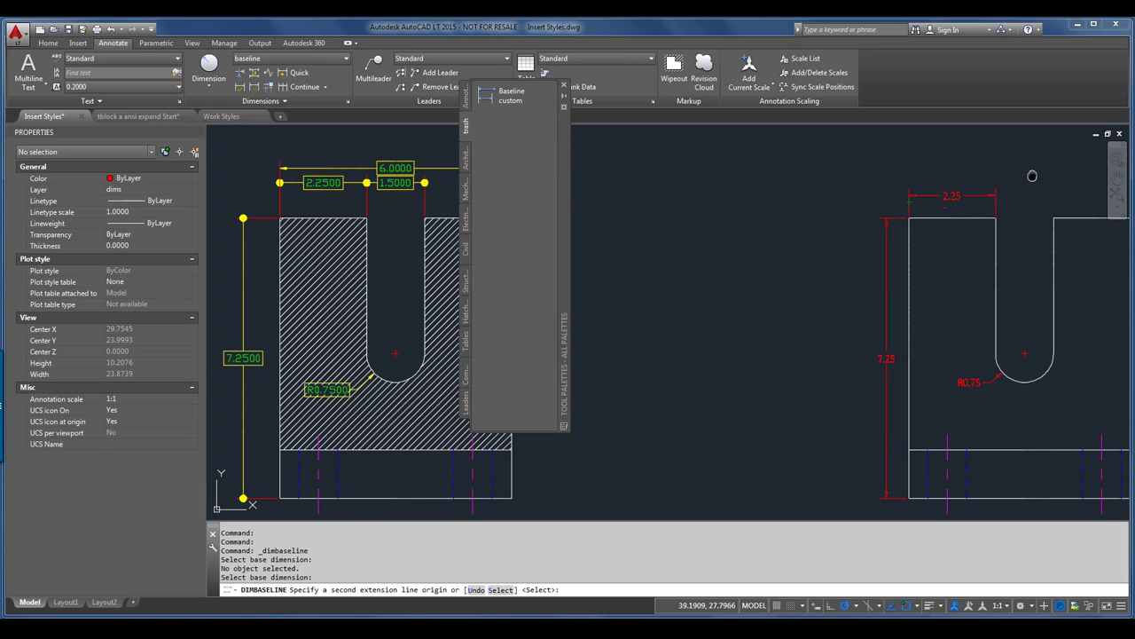
- Place the 6.00 overall width dimension at the part's top-right corner and finish the command
mouse_move(1032, 176)
middle_mouse_down()
mouse_move(672, 203)
mouse_move(710, 201)
middle_mouse_up()
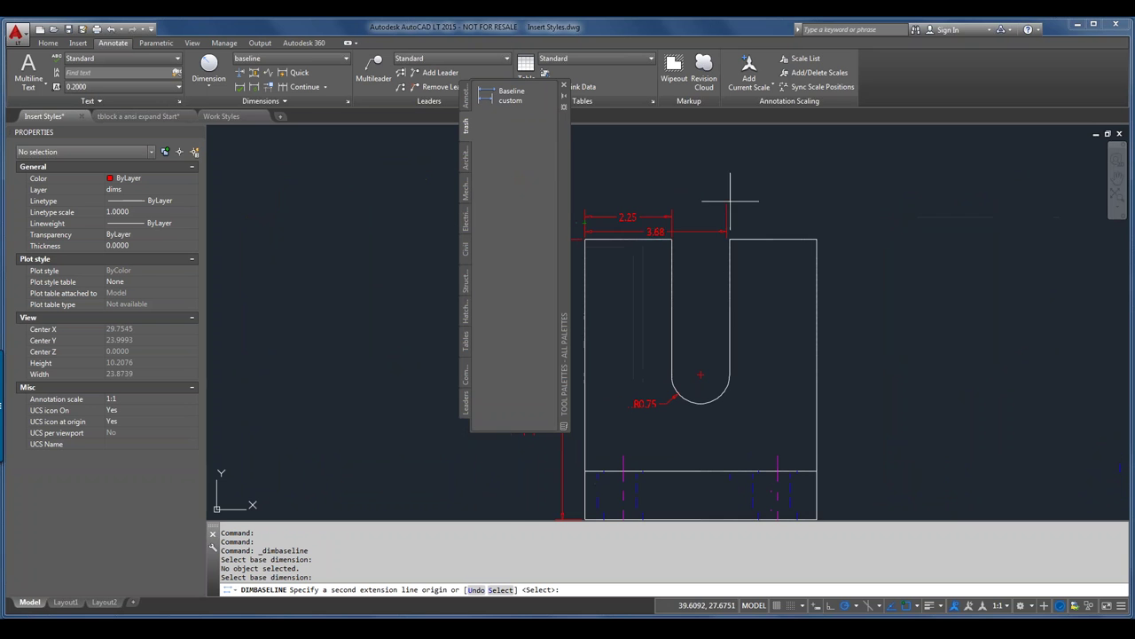
left_click(817, 239)
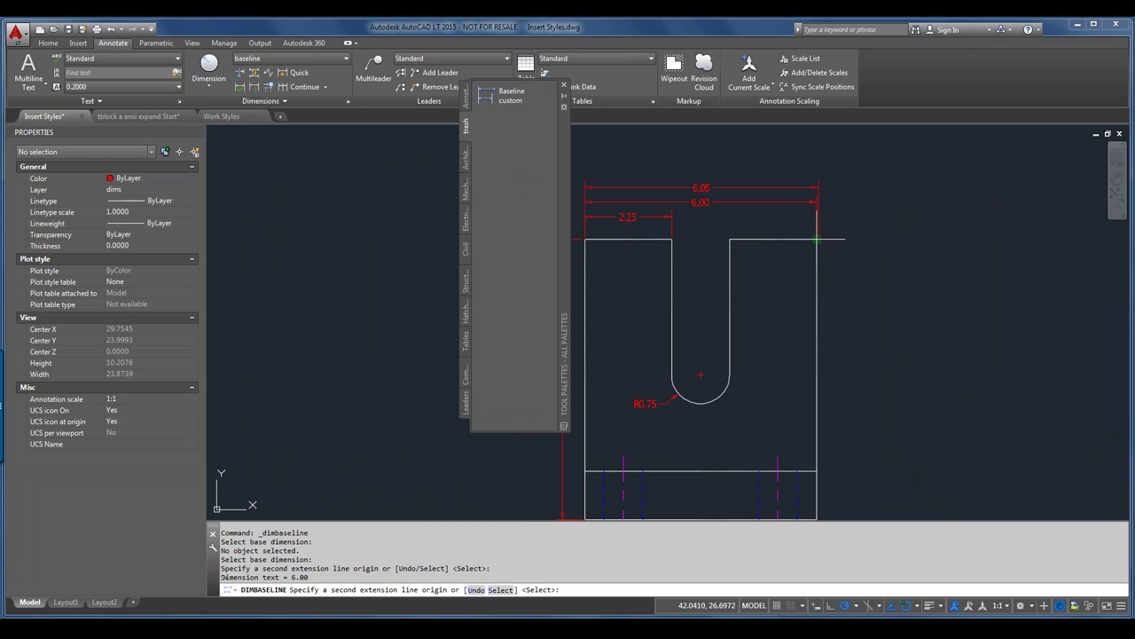
key("Escape")
left_click(777, 202)
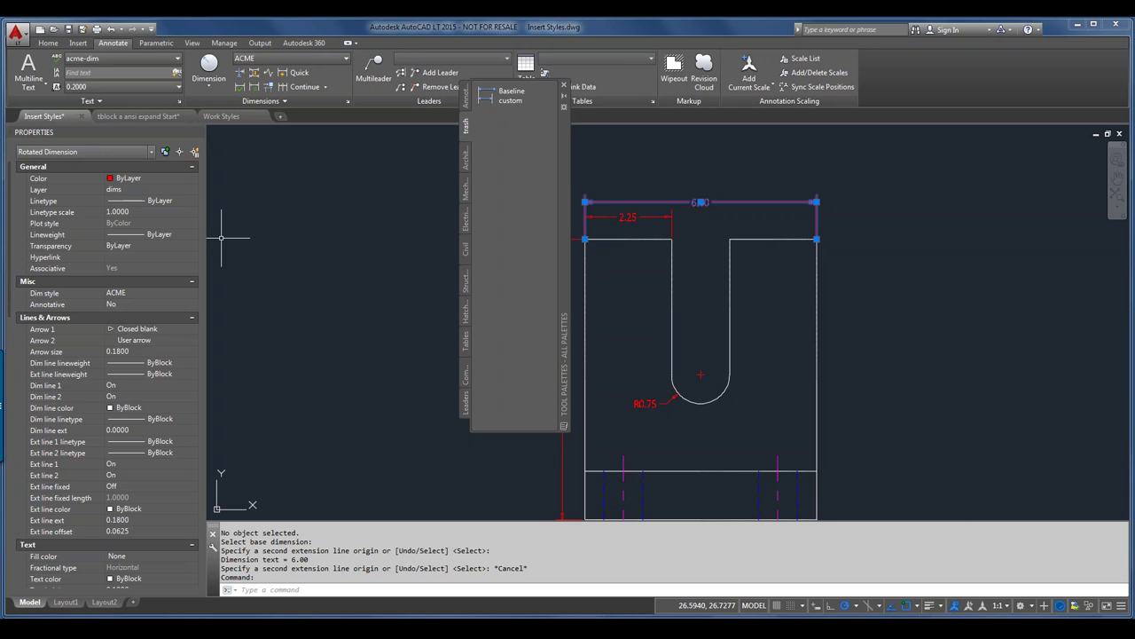
- Pan the hatched U-shaped part into view and move the tool palette between the two parts
mouse_move(316, 251)
middle_mouse_down()
mouse_move(641, 335)
mouse_move(684, 296)
mouse_move(572, 283)
middle_mouse_up()
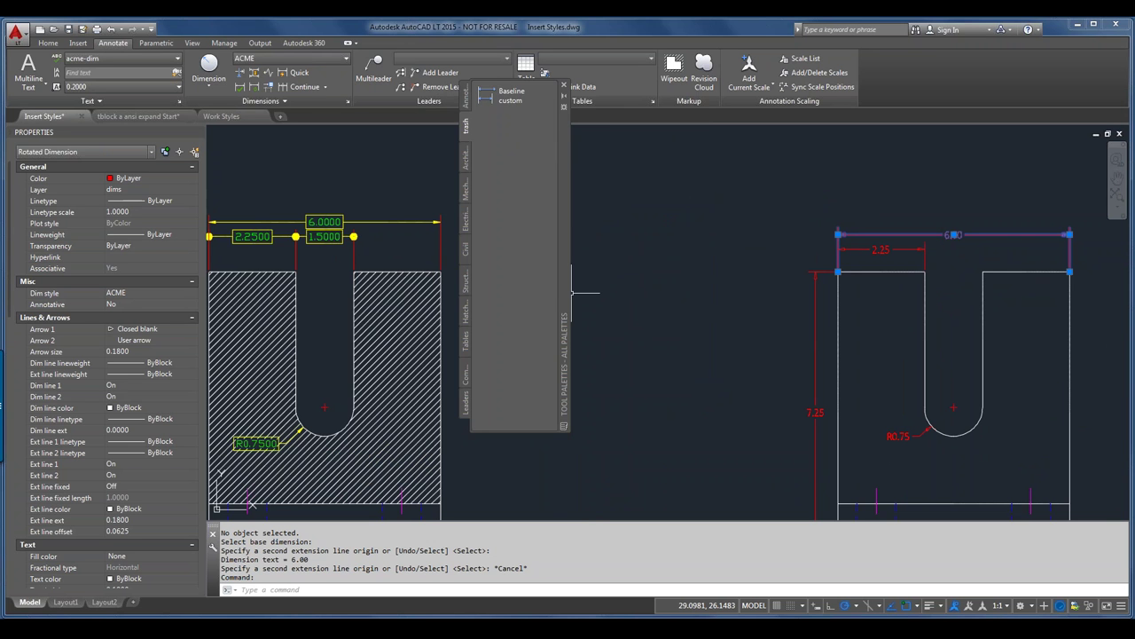
left_click_drag(565, 282, 608, 346)
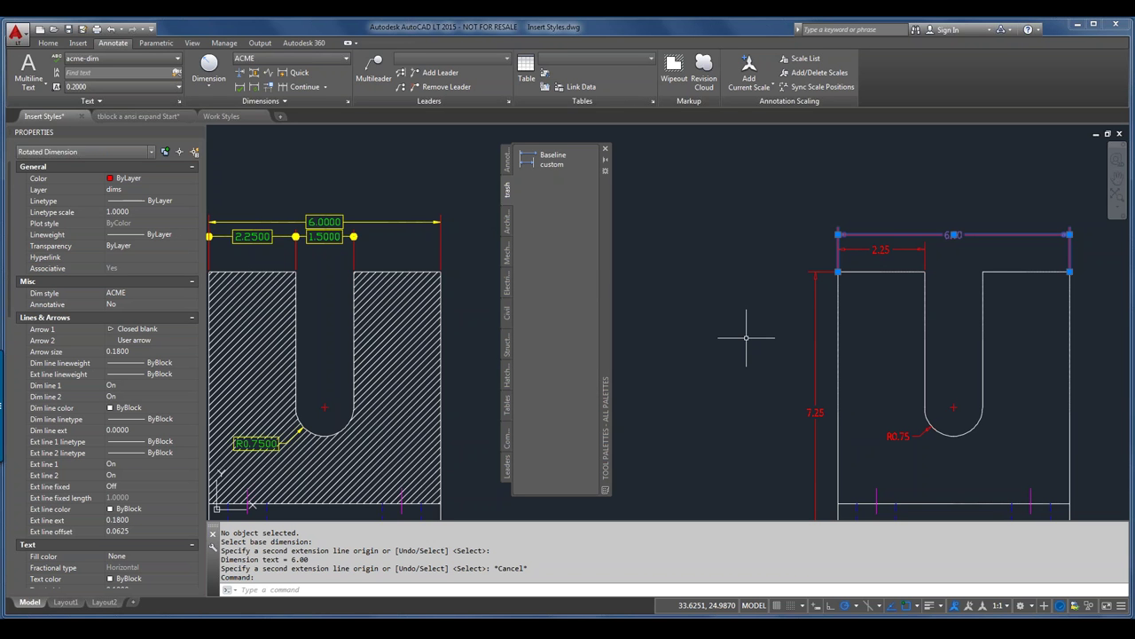
- Start an override of the Standard dimension style from the D command and show its Text settings
type("d")
key("Return")
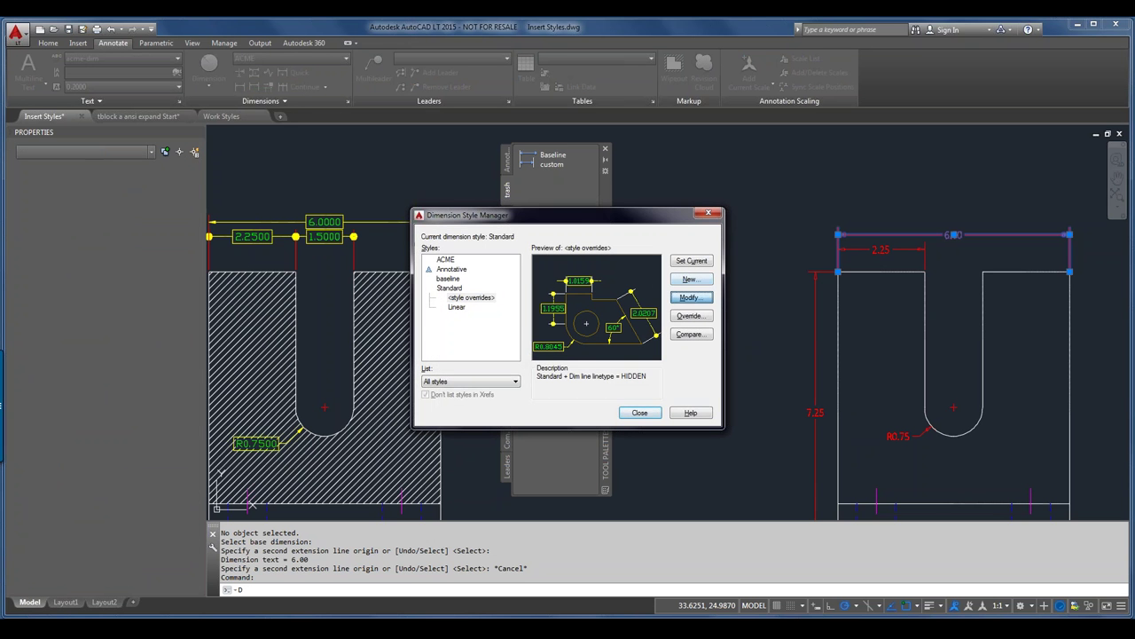
key("alt+o")
key("ctrl+Tab")
key("ctrl+Tab")
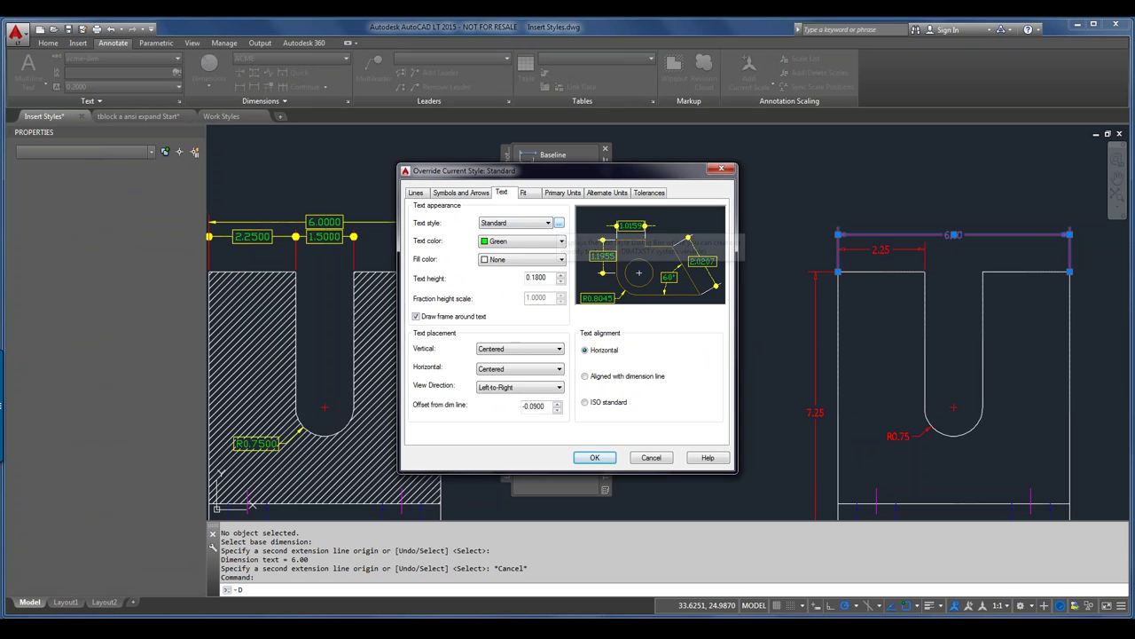
- Look over the text style definitions and the Annotative and acme-dim options, keep Standard, and accept the override
left_click(559, 223)
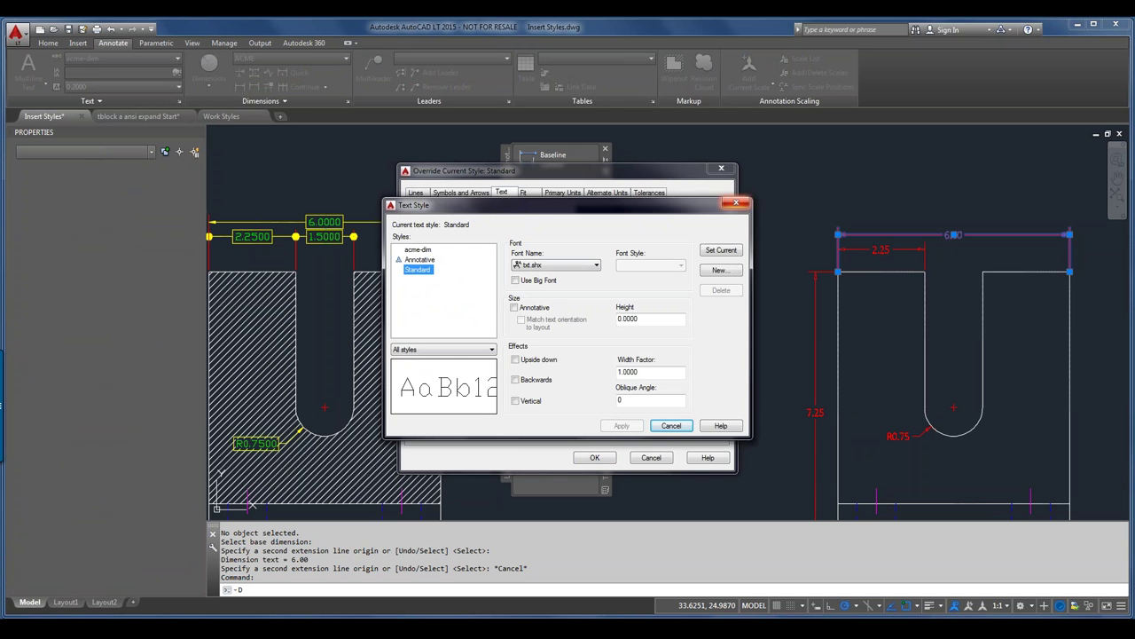
left_click(737, 203)
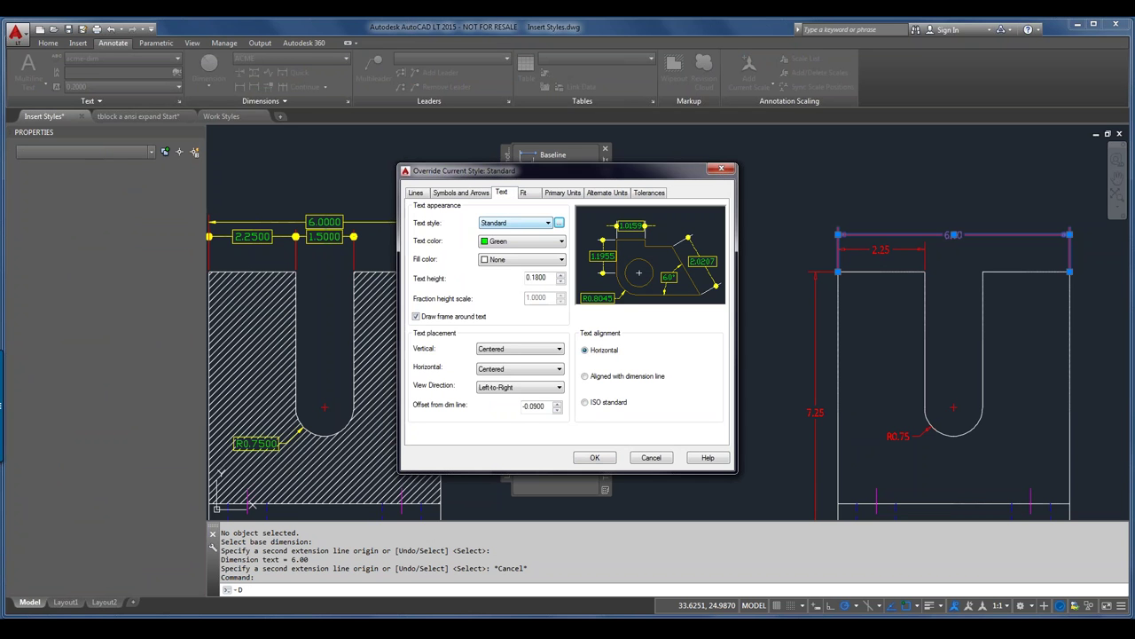
left_click(547, 222)
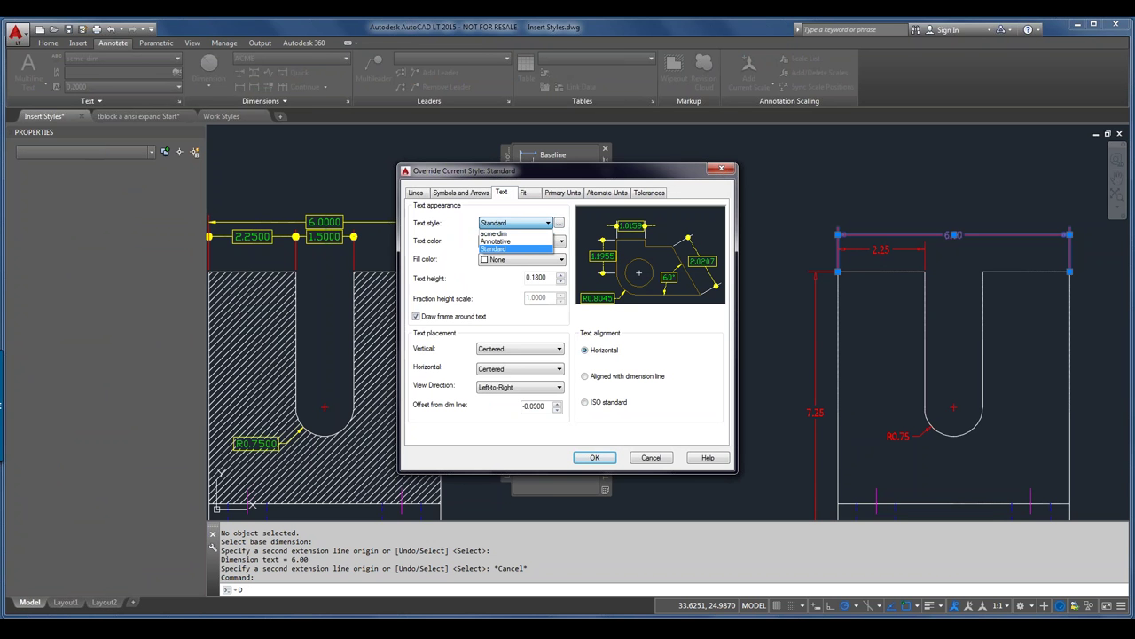
key("Up")
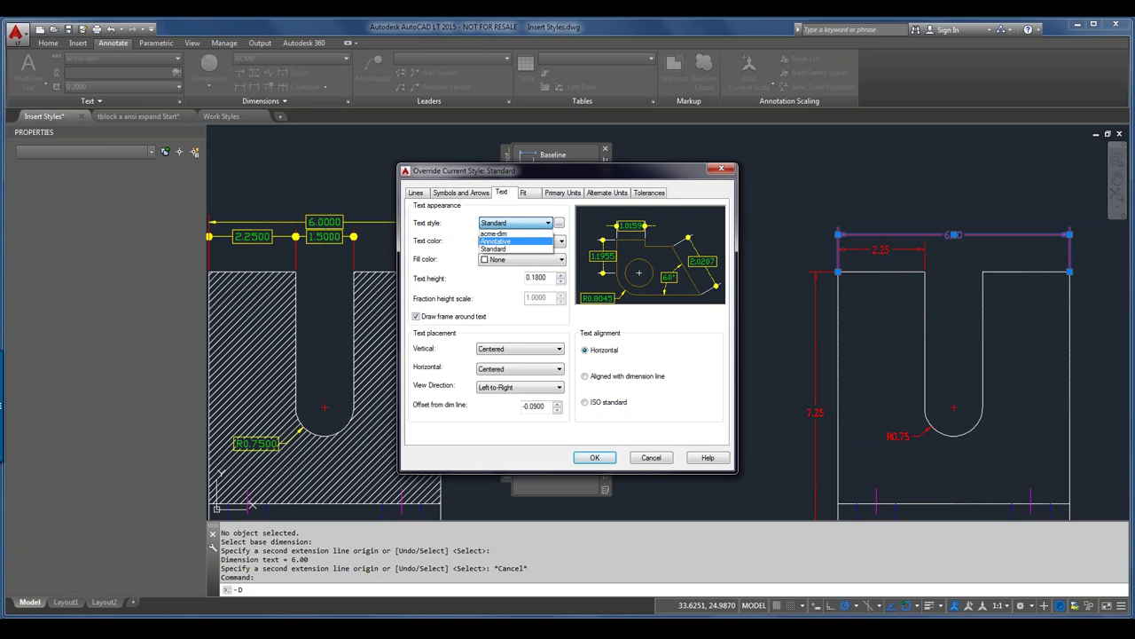
key("Up")
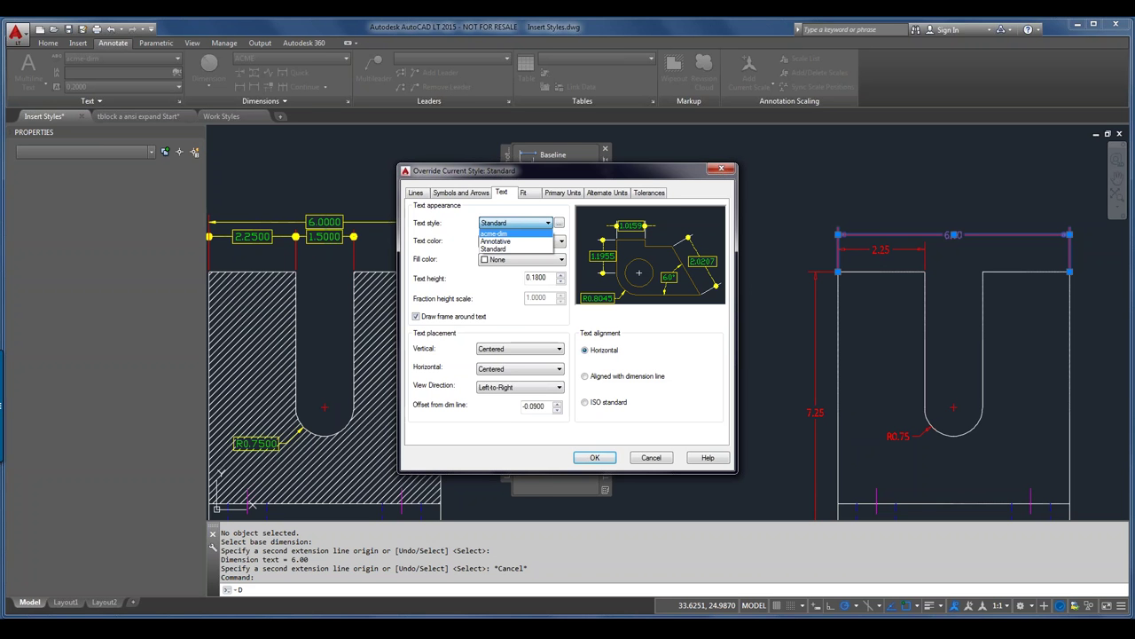
key("Escape")
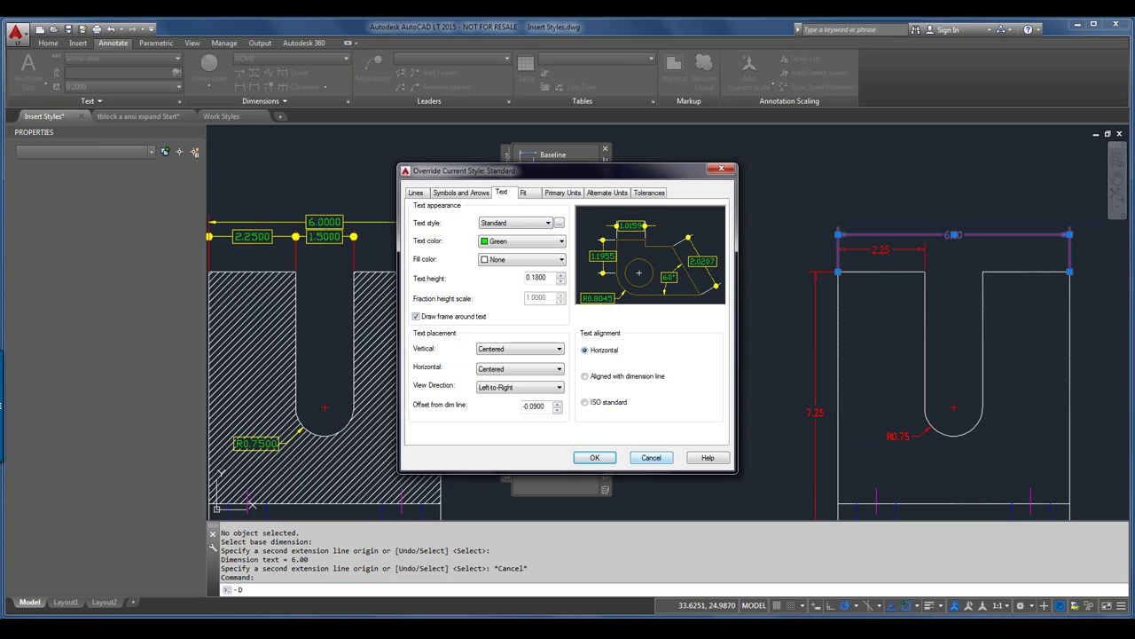
key("Return")
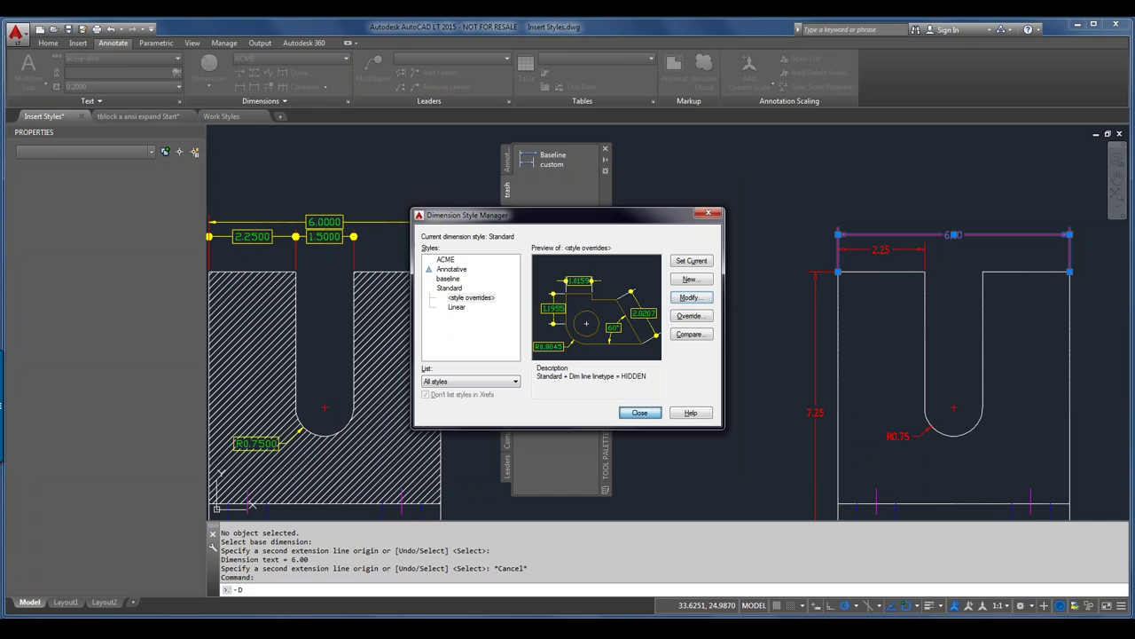
- Close the Dimension Style Manager and minimize the AutoCAD window to the taskbar
left_click(643, 412)
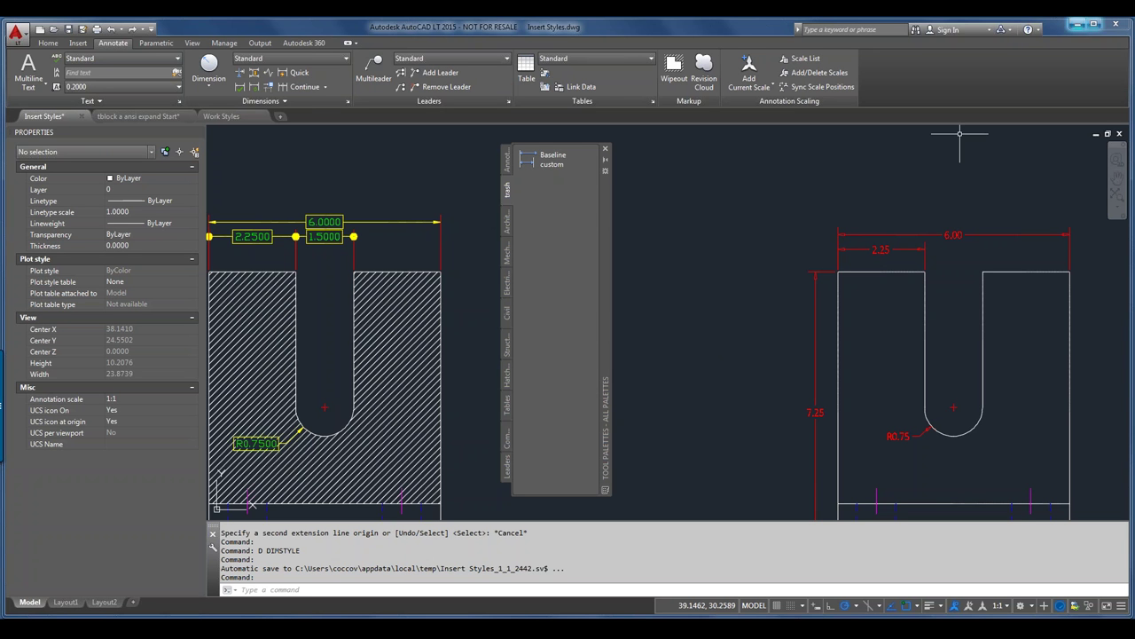
left_click(1076, 24)
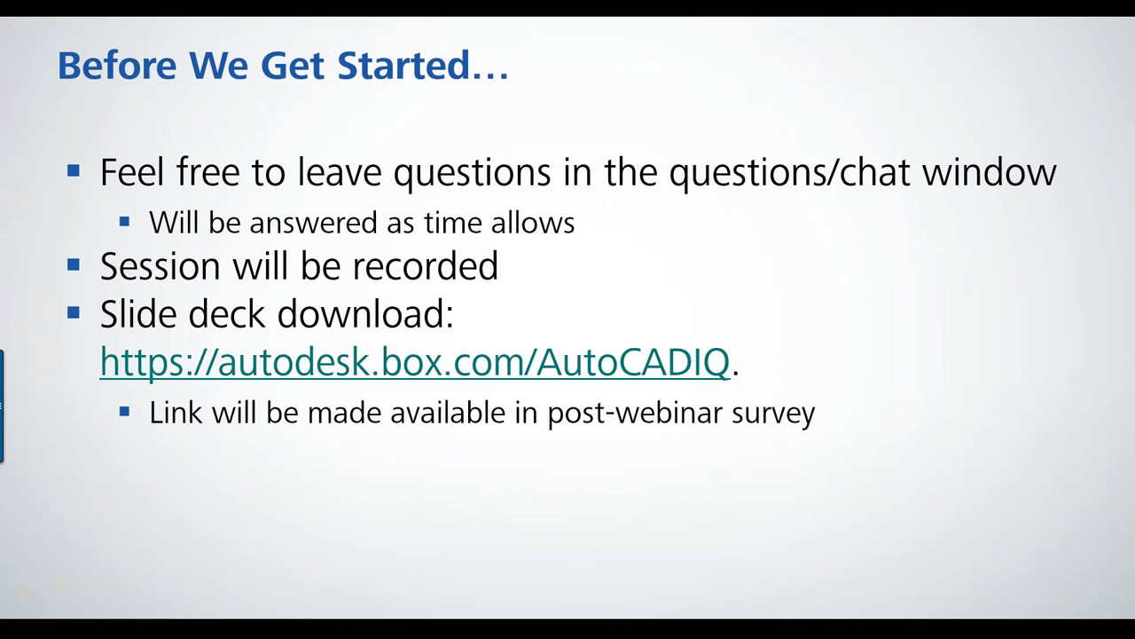
- Advance the slide show to the 'About Styles' slide
key("Right")
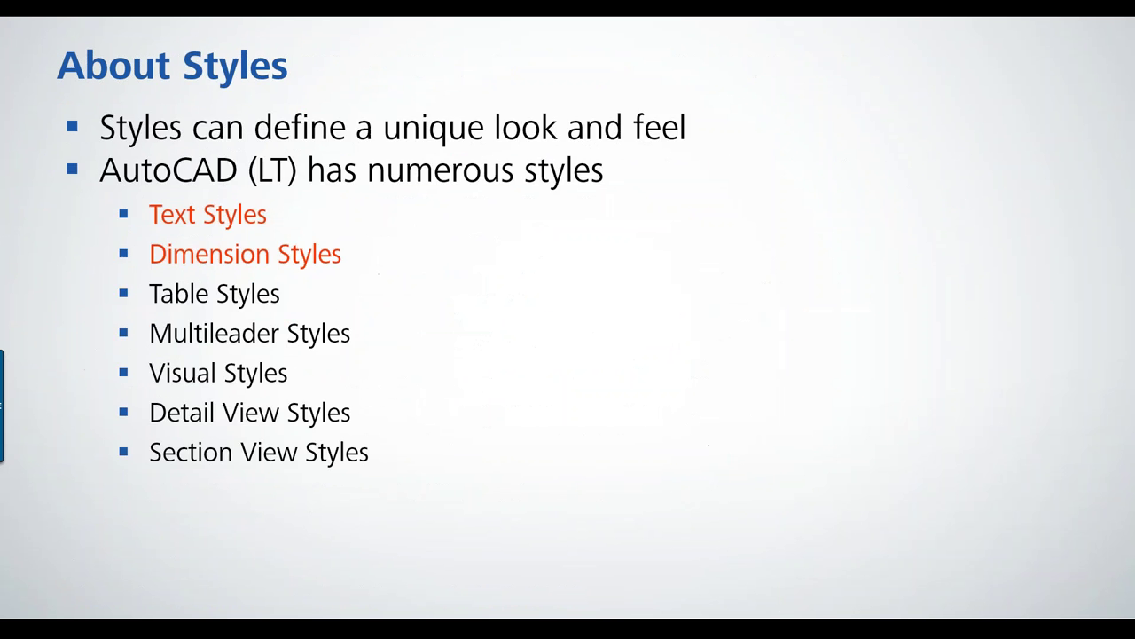